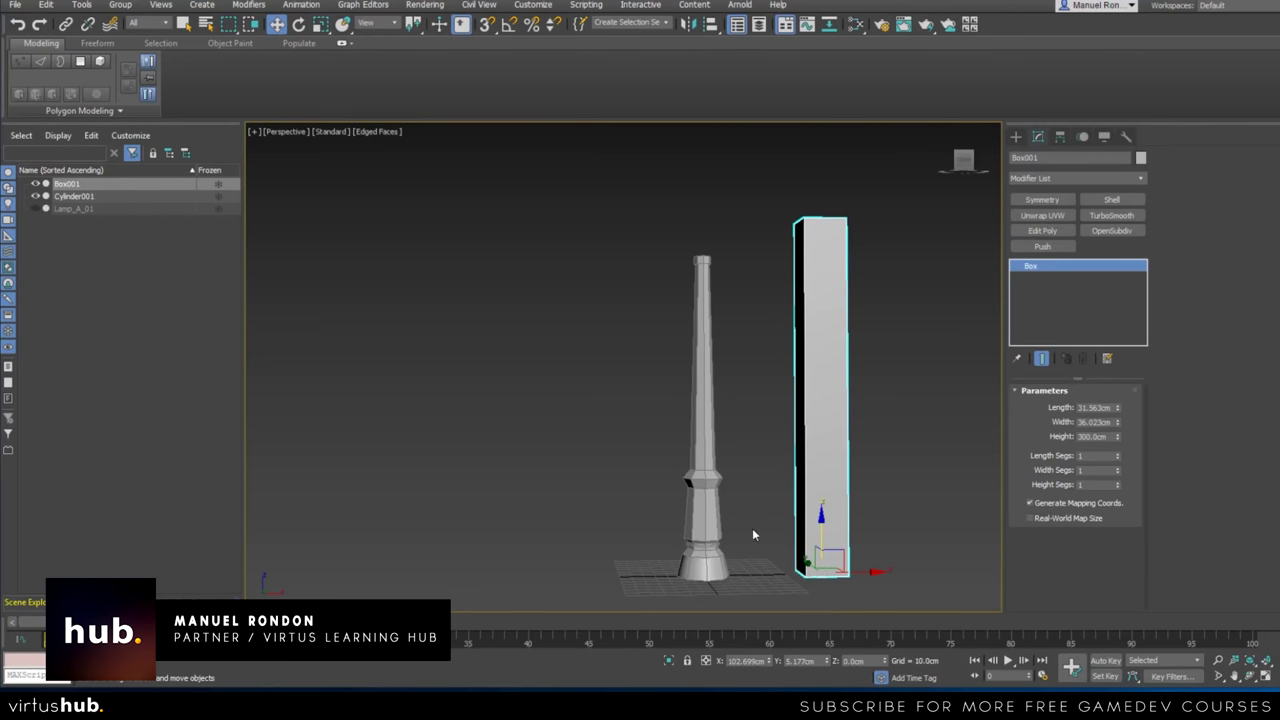
scroll(650, 390, "down", 2)
scroll(676, 325, "up", 4)
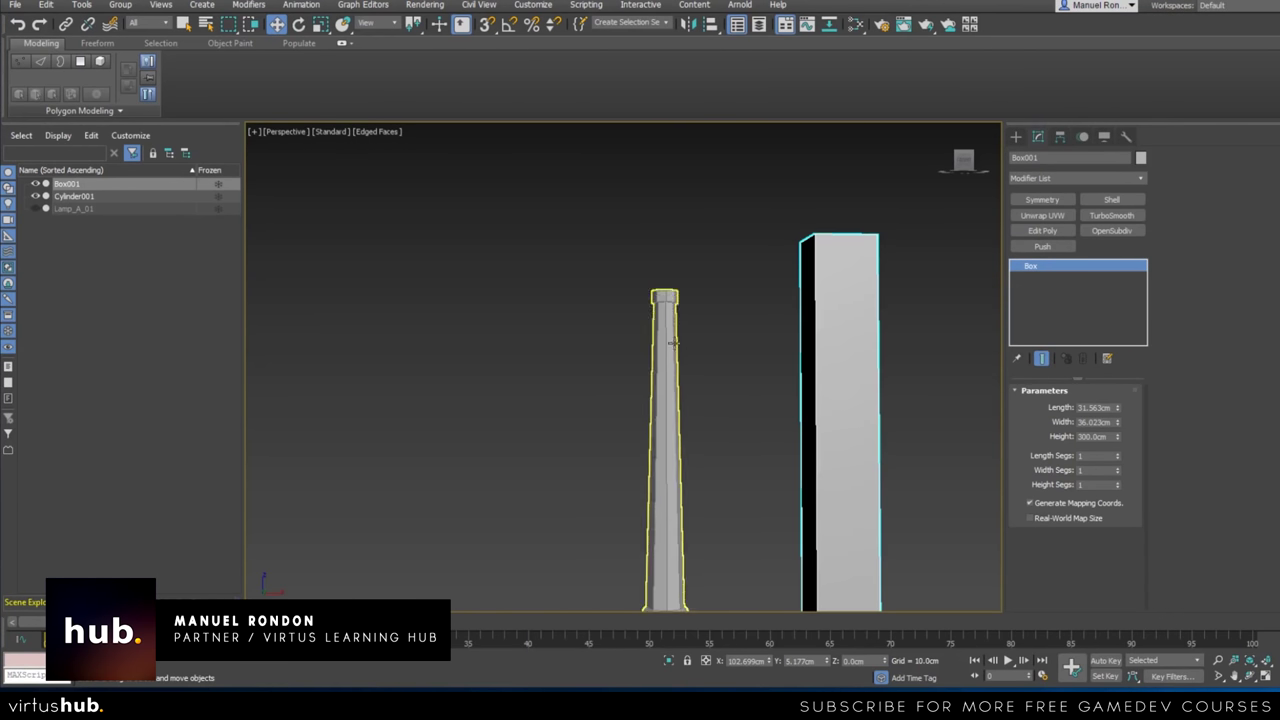
scroll(683, 393, "down", 5)
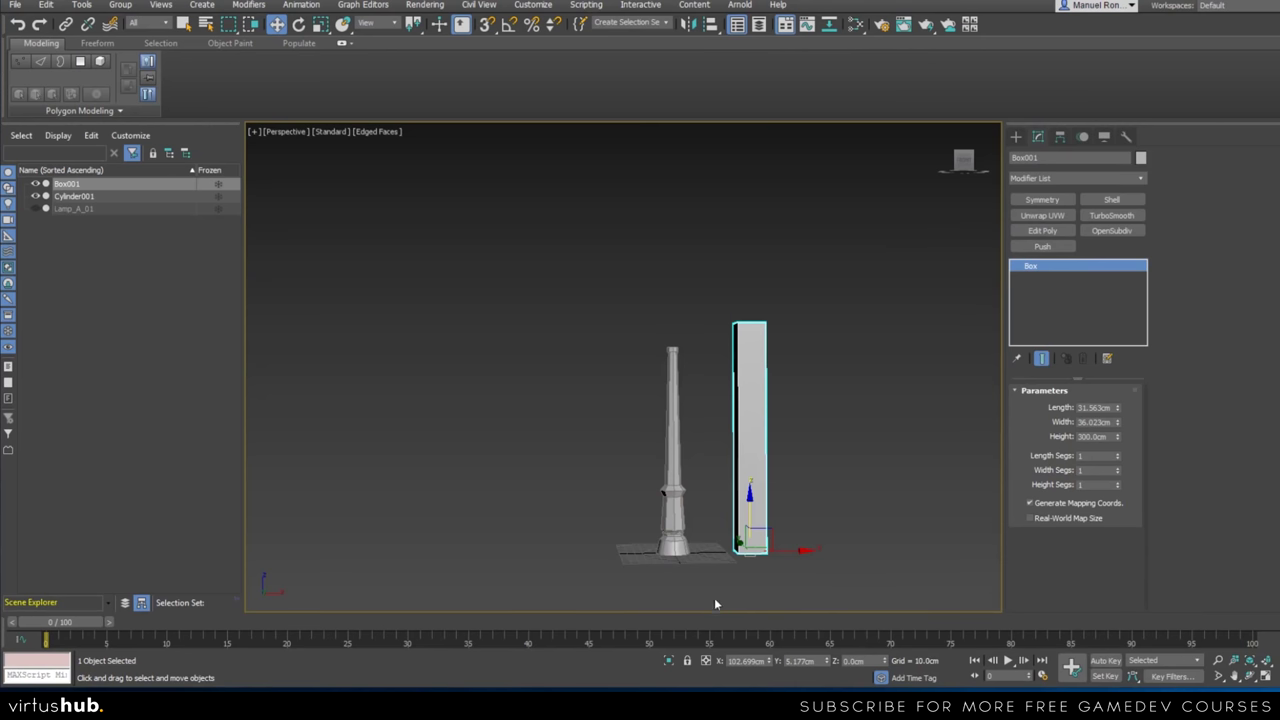
middle_click_drag(688, 488, 750, 546, "alt")
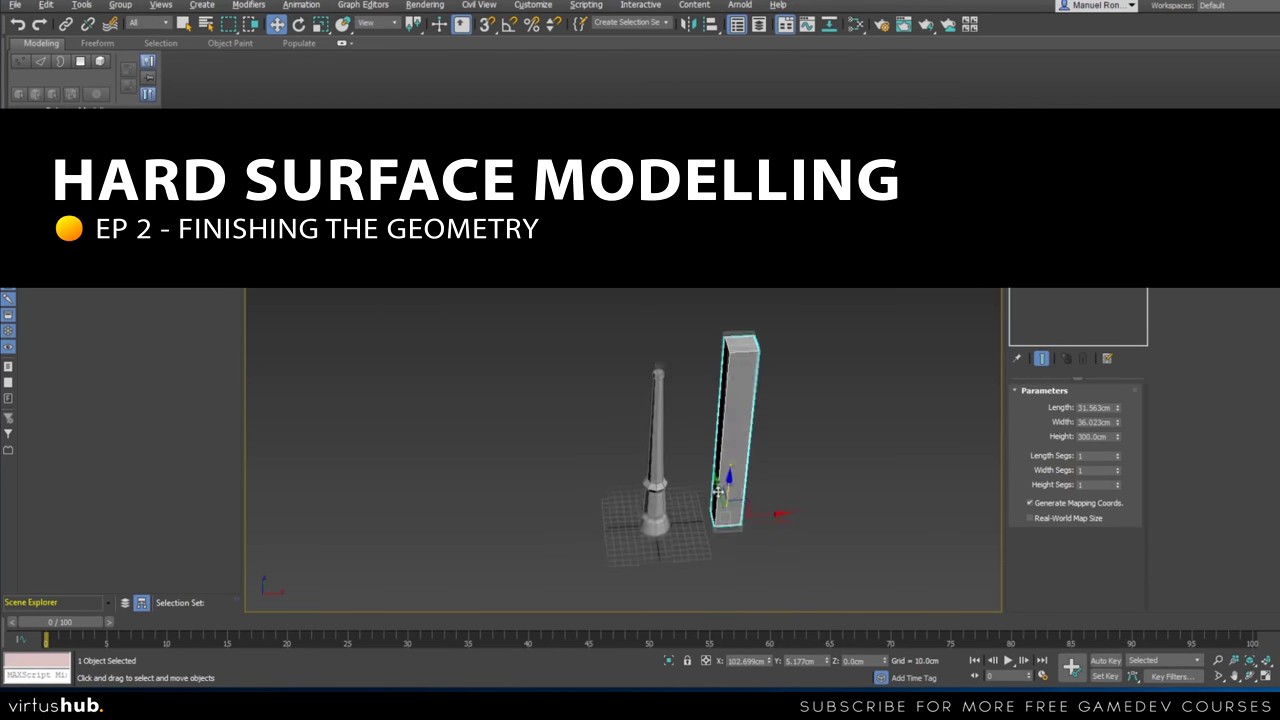
scroll(740, 507, "up", 3)
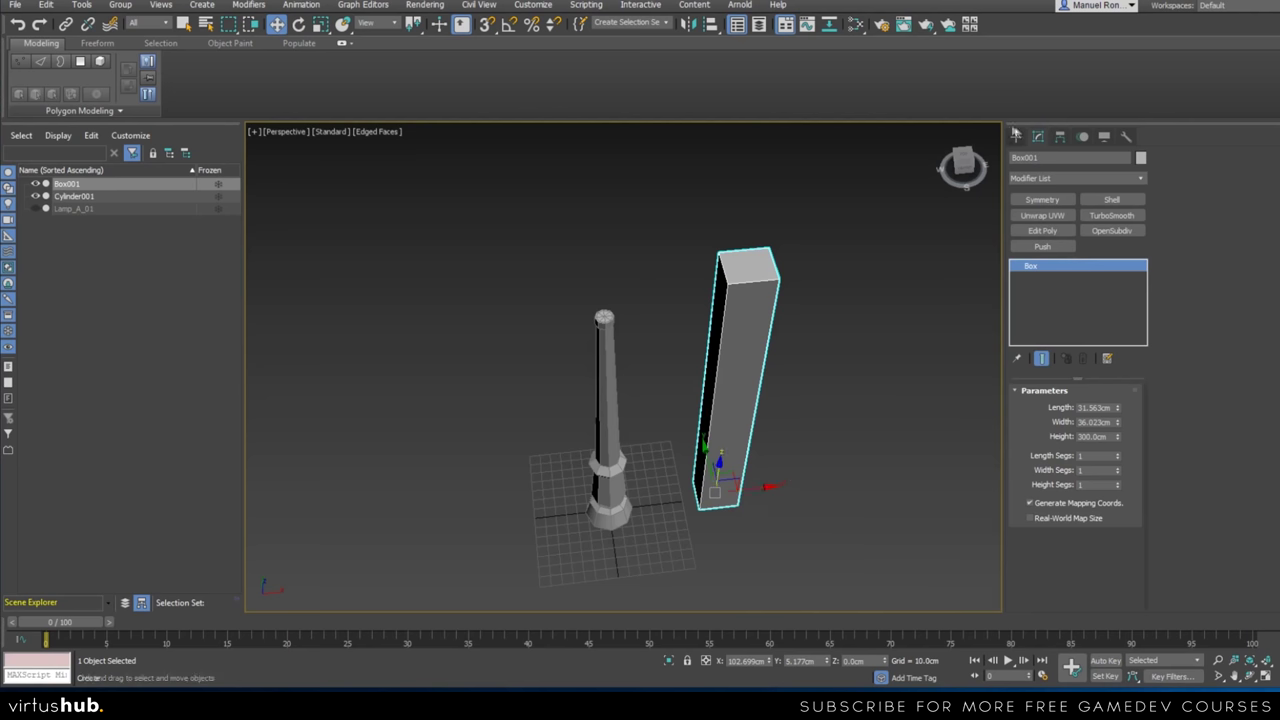
left_click(1015, 136)
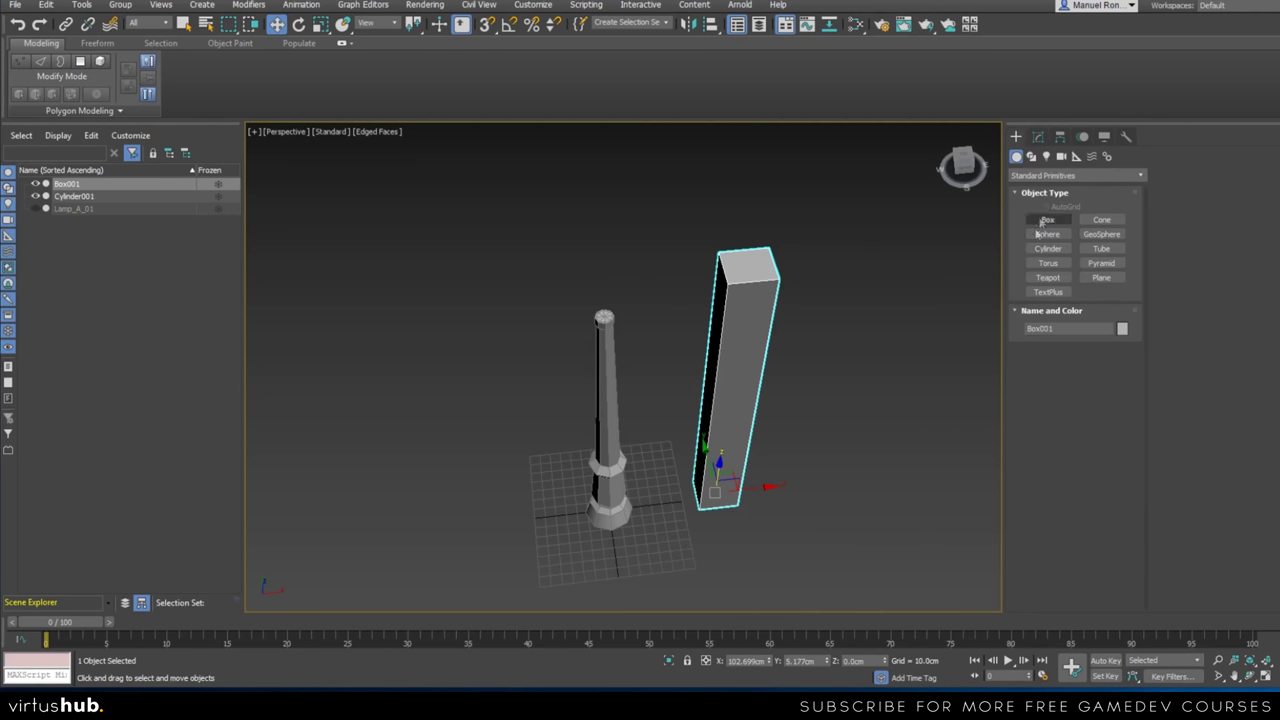
left_click(1037, 136)
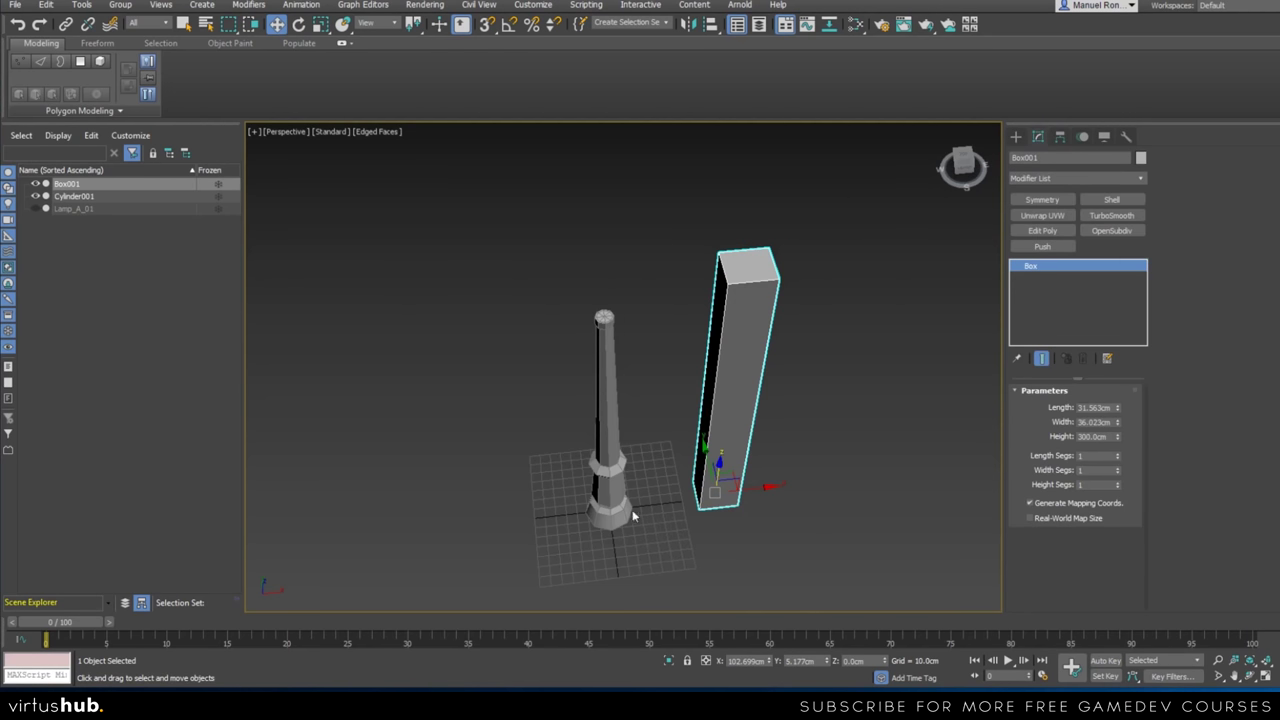
Clone the tall box as a single independent copy on the opposite side of the lamp post
middle_click_drag(632, 515, 765, 518)
left_click_drag(786, 488, 576, 505, "shift")
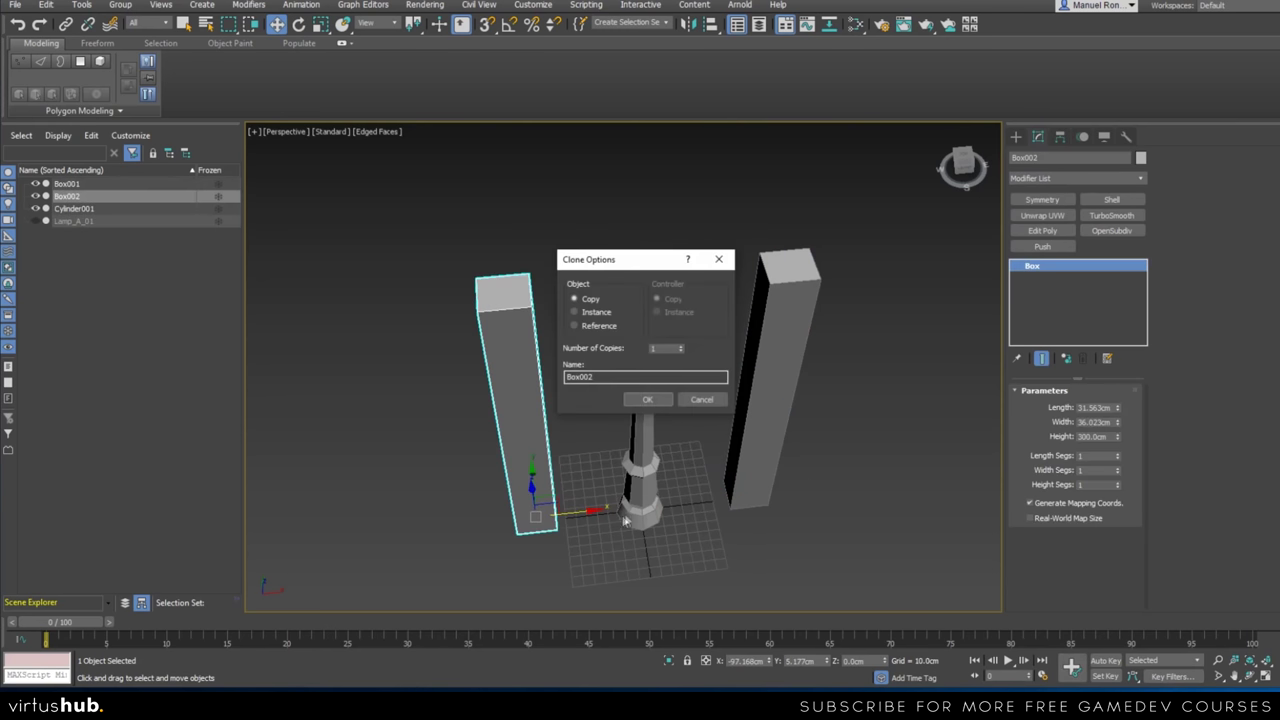
left_click(650, 403)
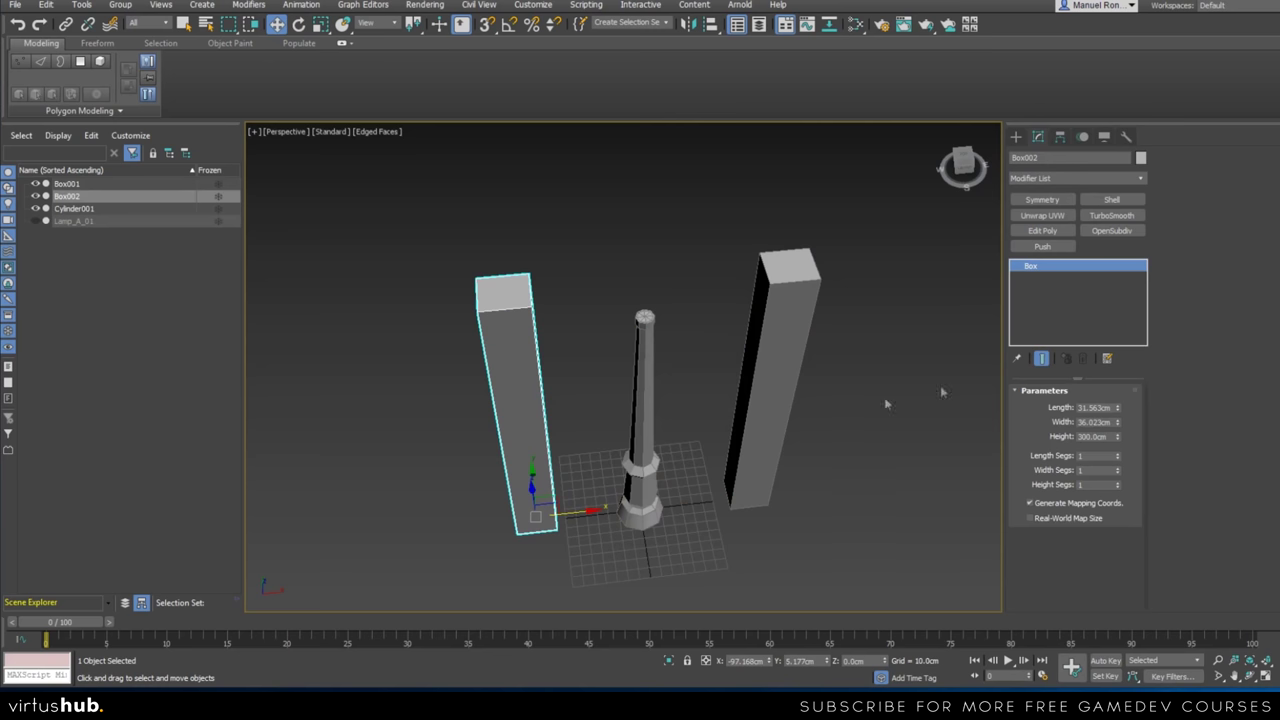
Convert the copied box to an Editable Poly
key("alt+e")
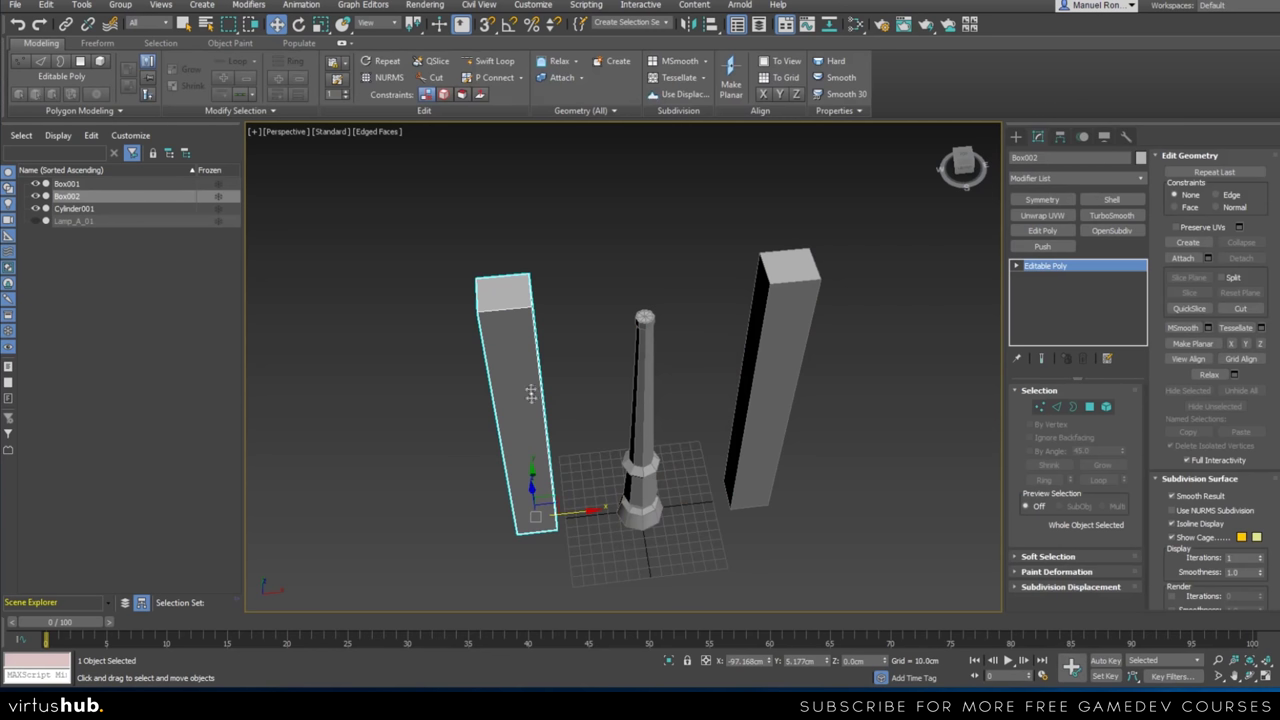
middle_click_drag(531, 388, 550, 465, "alt")
right_click(566, 383)
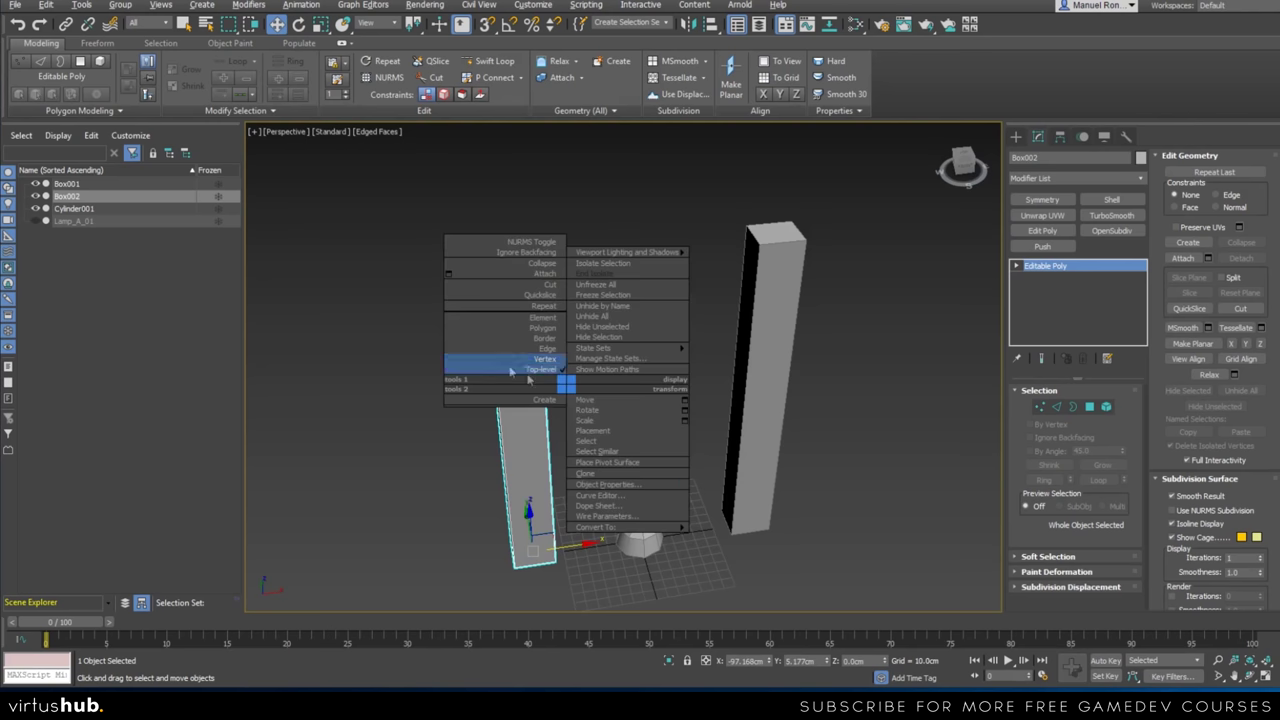
mouse_move(632, 527)
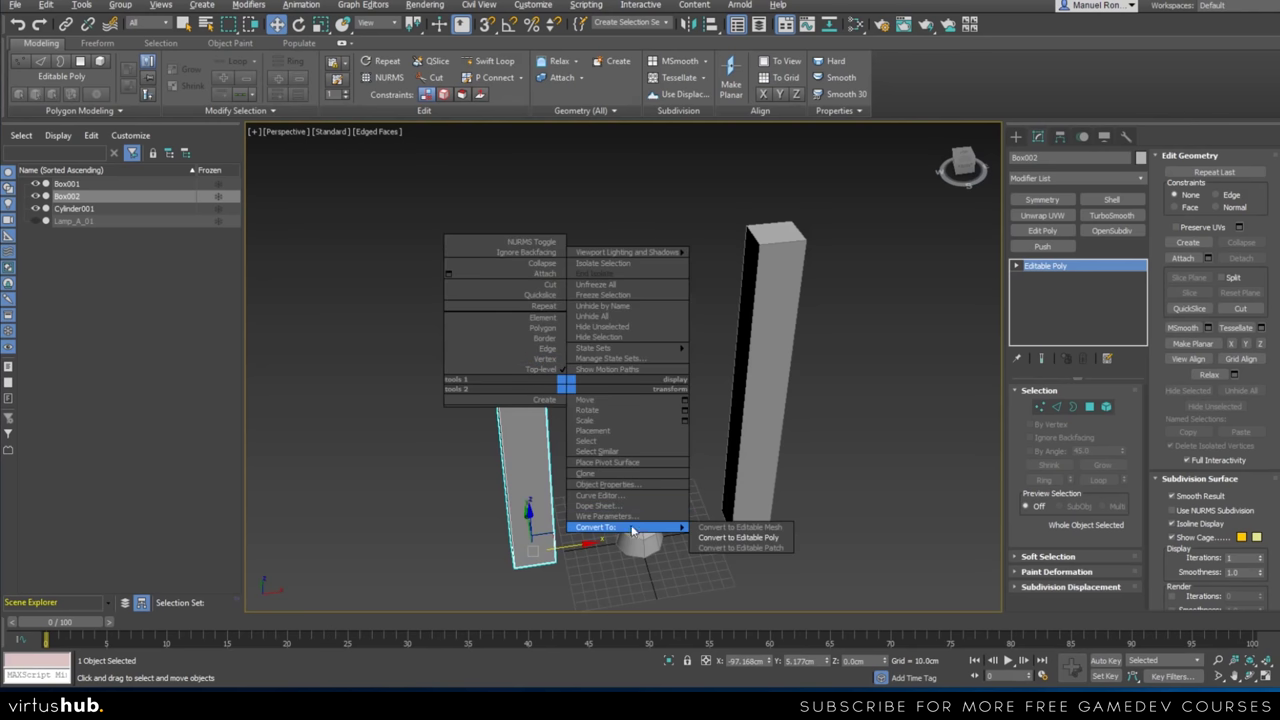
left_click(764, 540)
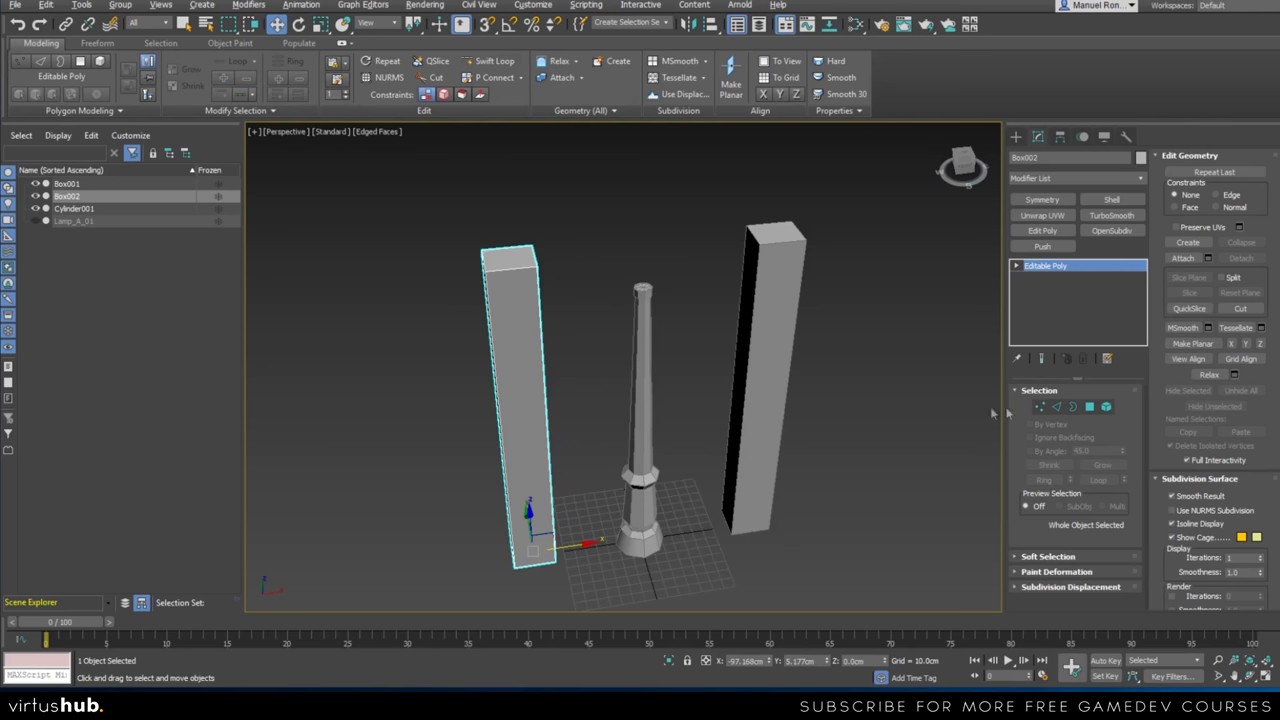
Lower the copied box's top polygon to about 29.4 cm above the ground, leaving a short block
left_click(1089, 406)
left_click(510, 258)
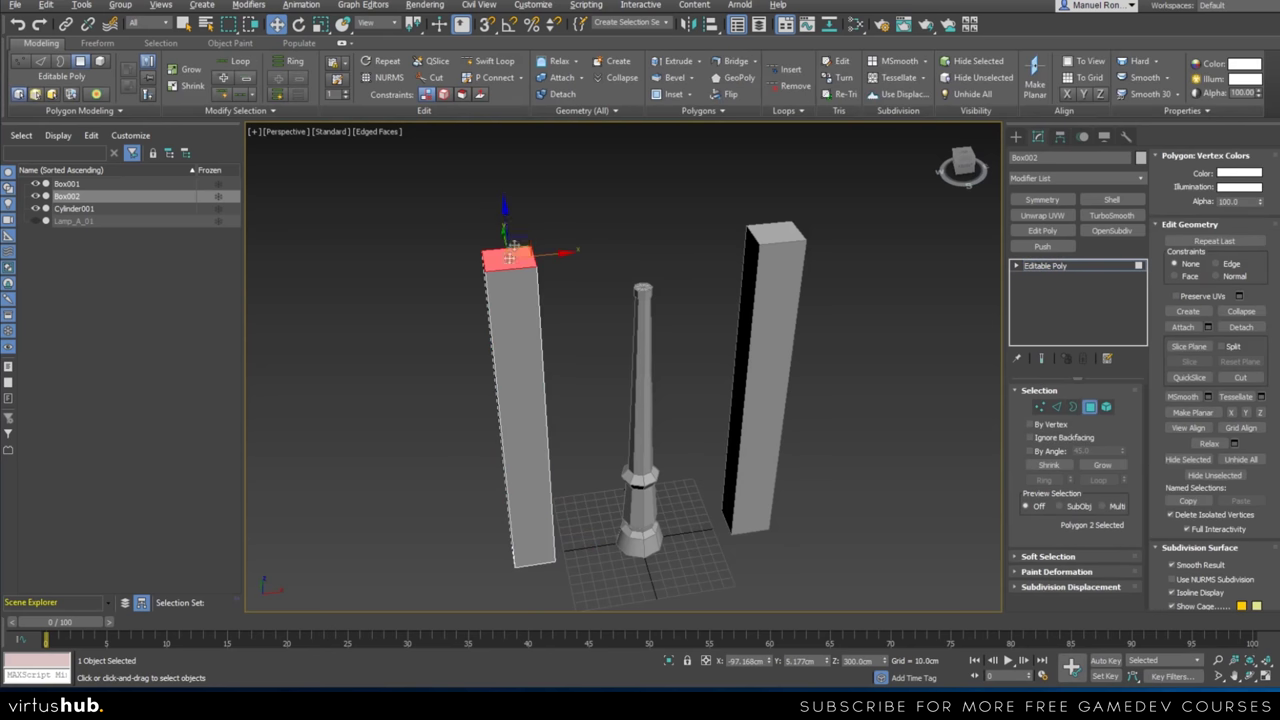
middle_click_drag(488, 368, 562, 296, "alt")
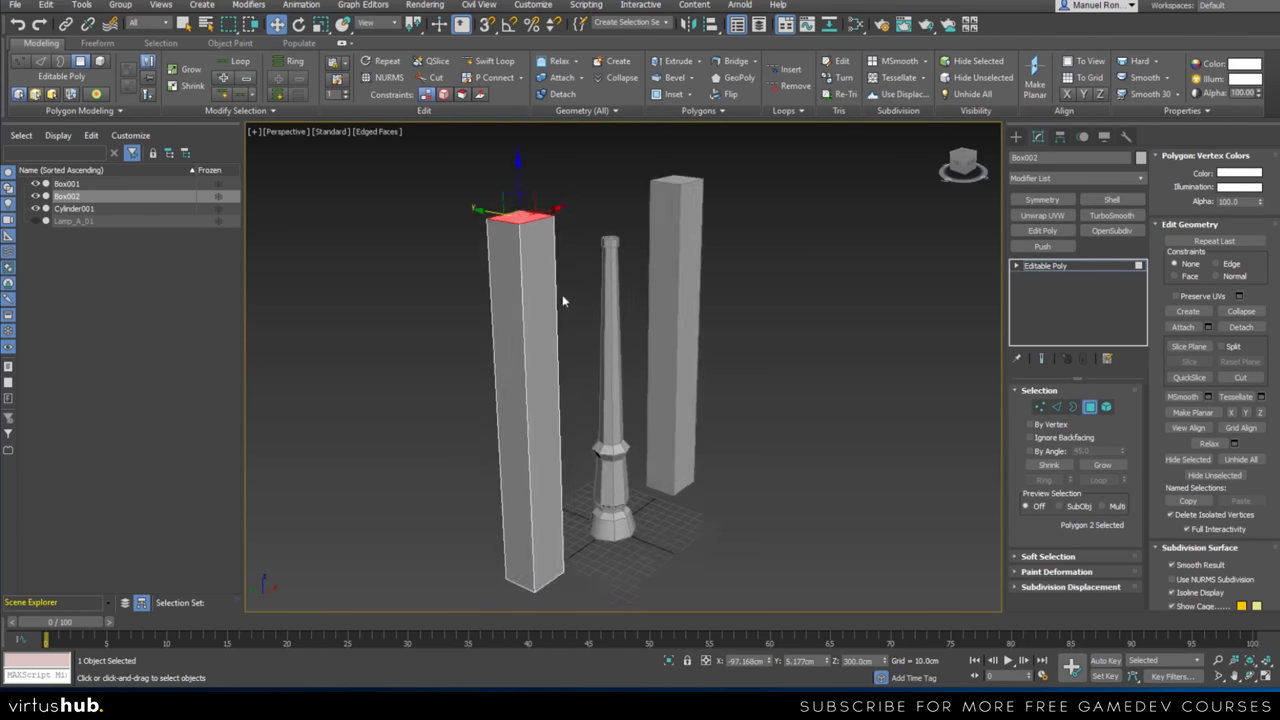
scroll(562, 296, "down", 3)
left_click_drag(535, 190, 575, 420)
scroll(601, 479, "up", 4)
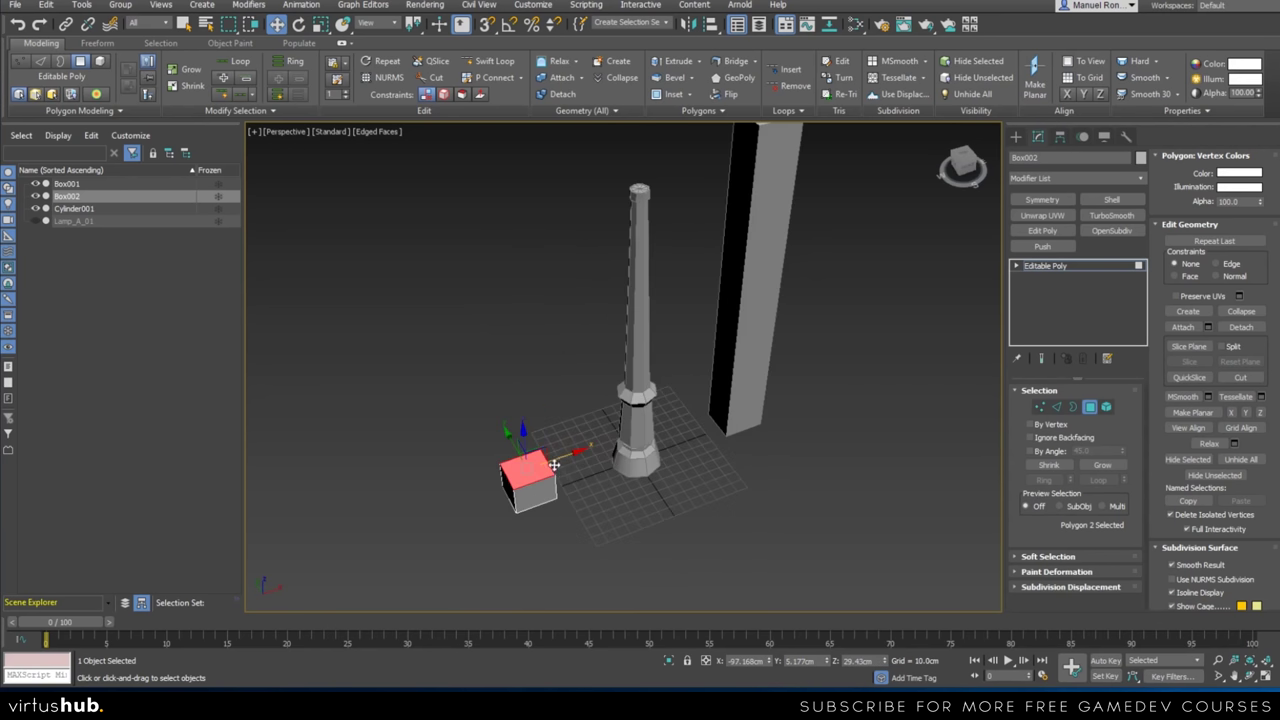
left_click(1087, 268)
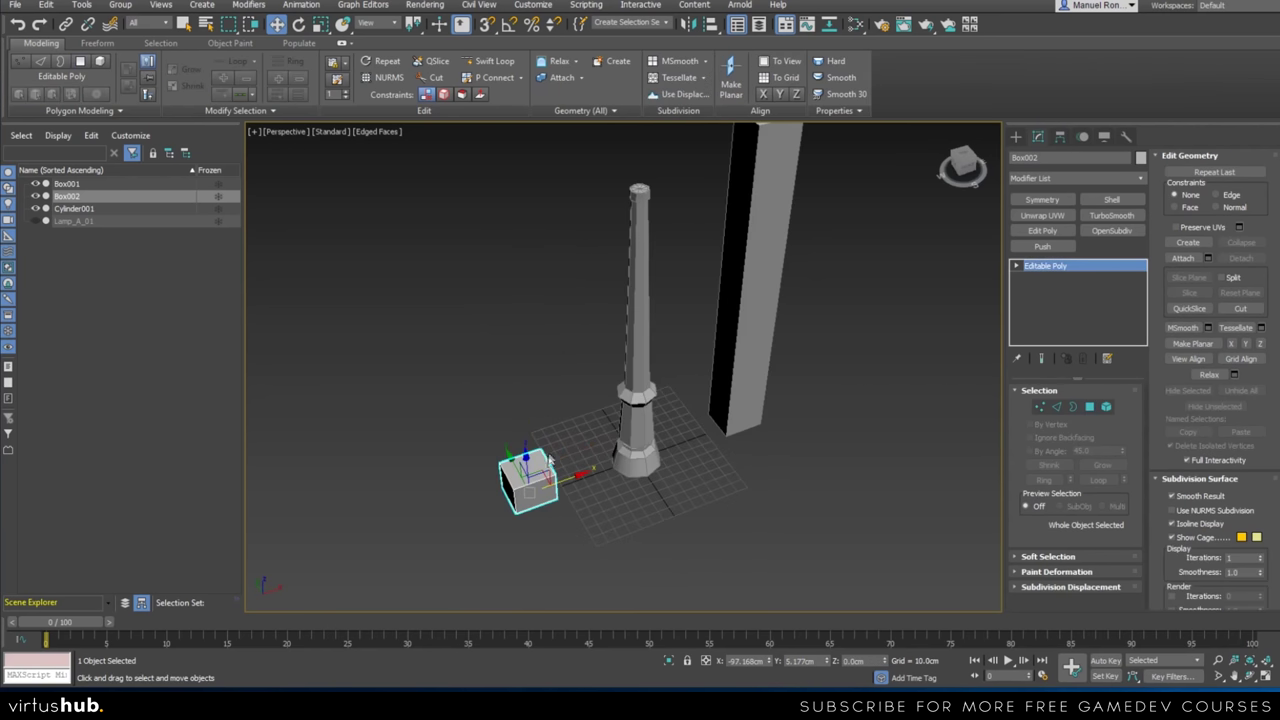
Centre the short box on the lamp post's base by resetting its X and Y positions to 0 cm
right_click(770, 663)
right_click(827, 663)
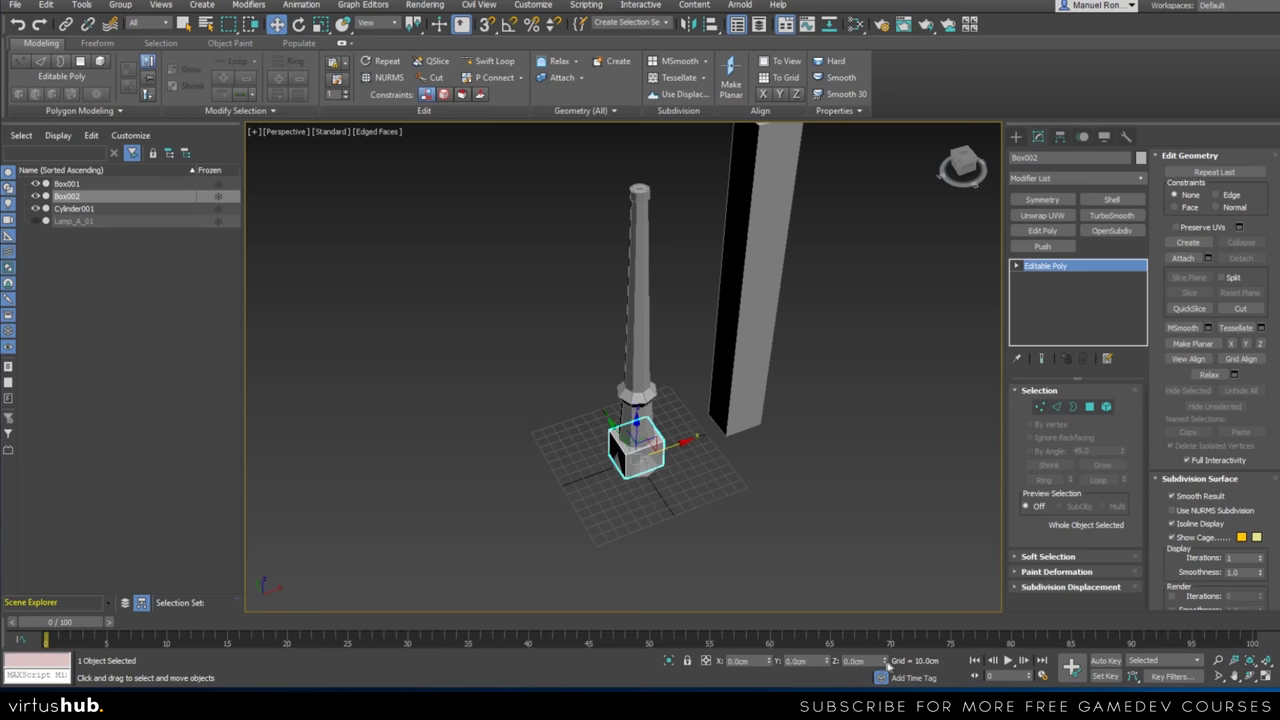
scroll(598, 379, "up", 5)
middle_click_drag(722, 532, 669, 449, "alt")
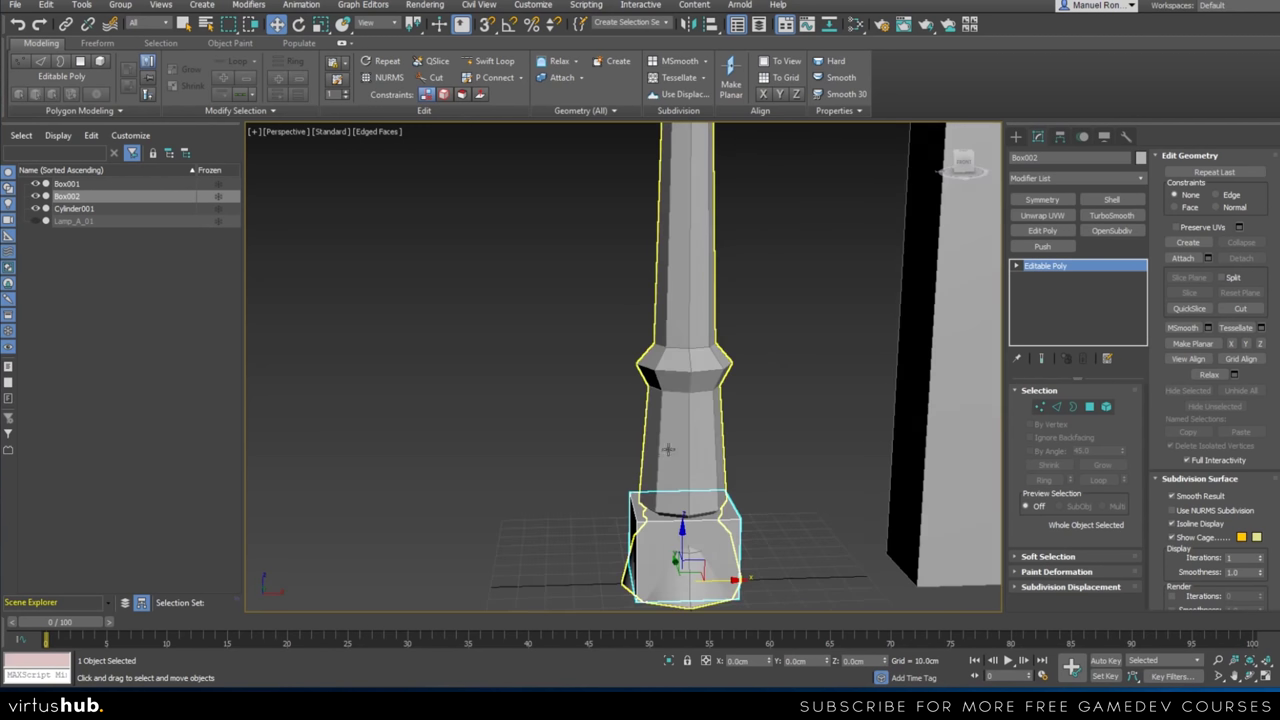
Raise the short box along Z to the top of the lamp post, at about 265.1 cm
scroll(669, 449, "down", 5)
left_click_drag(672, 473, 685, 138)
middle_click_drag(685, 226, 669, 273)
scroll(671, 308, "up", 4)
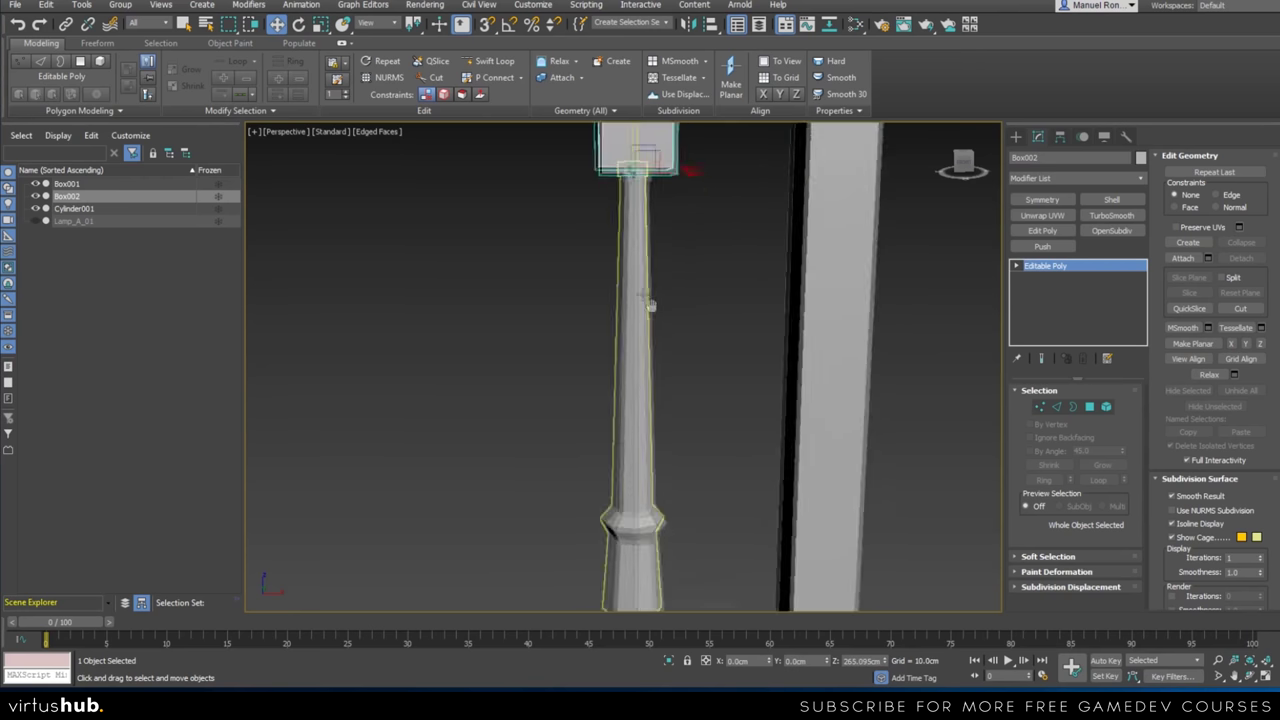
scroll(648, 316, "down", 7)
middle_click_drag(643, 317, 631, 338, "alt")
scroll(631, 338, "up", 5)
scroll(644, 363, "down", 3)
scroll(650, 423, "up", 5)
scroll(632, 360, "down", 5)
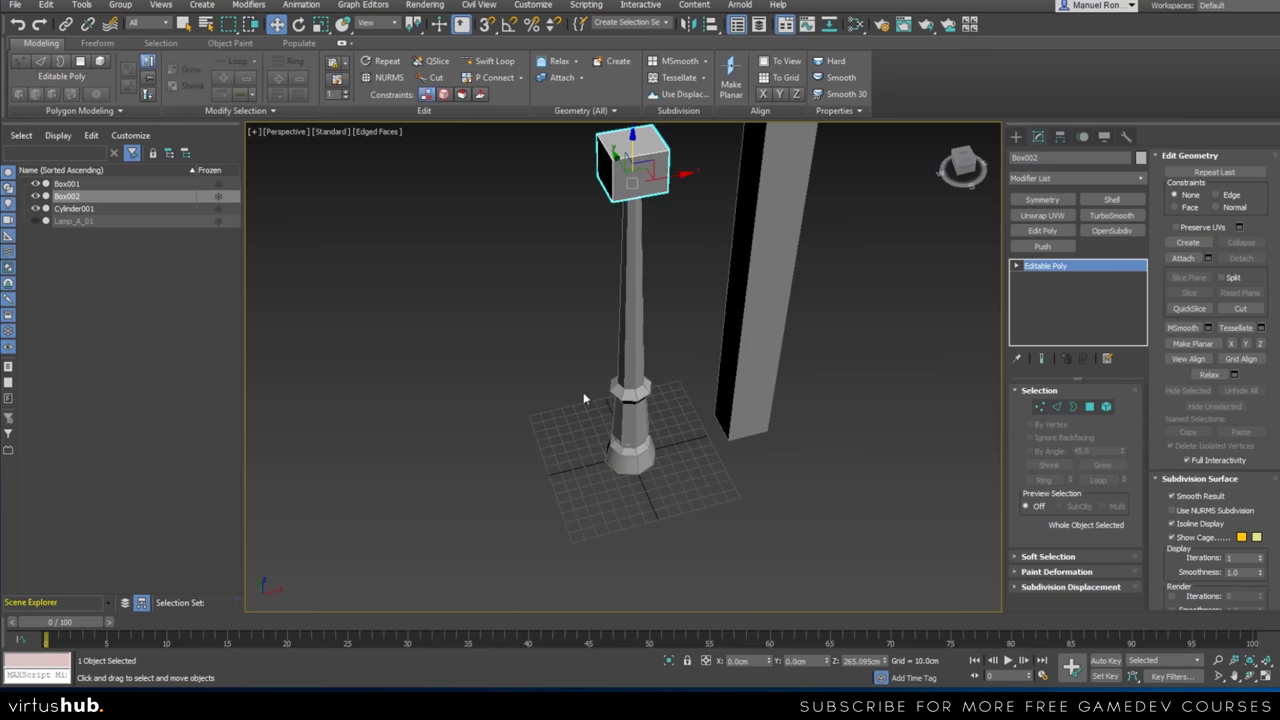
Fine-tune the box's height to about 268.9 cm so its base meets the top of the post
middle_click_drag(645, 290, 668, 345)
scroll(647, 375, "up", 4)
scroll(645, 260, "up", 3)
scroll(668, 345, "up", 3)
left_click_drag(670, 299, 677, 273)
scroll(677, 273, "down", 6)
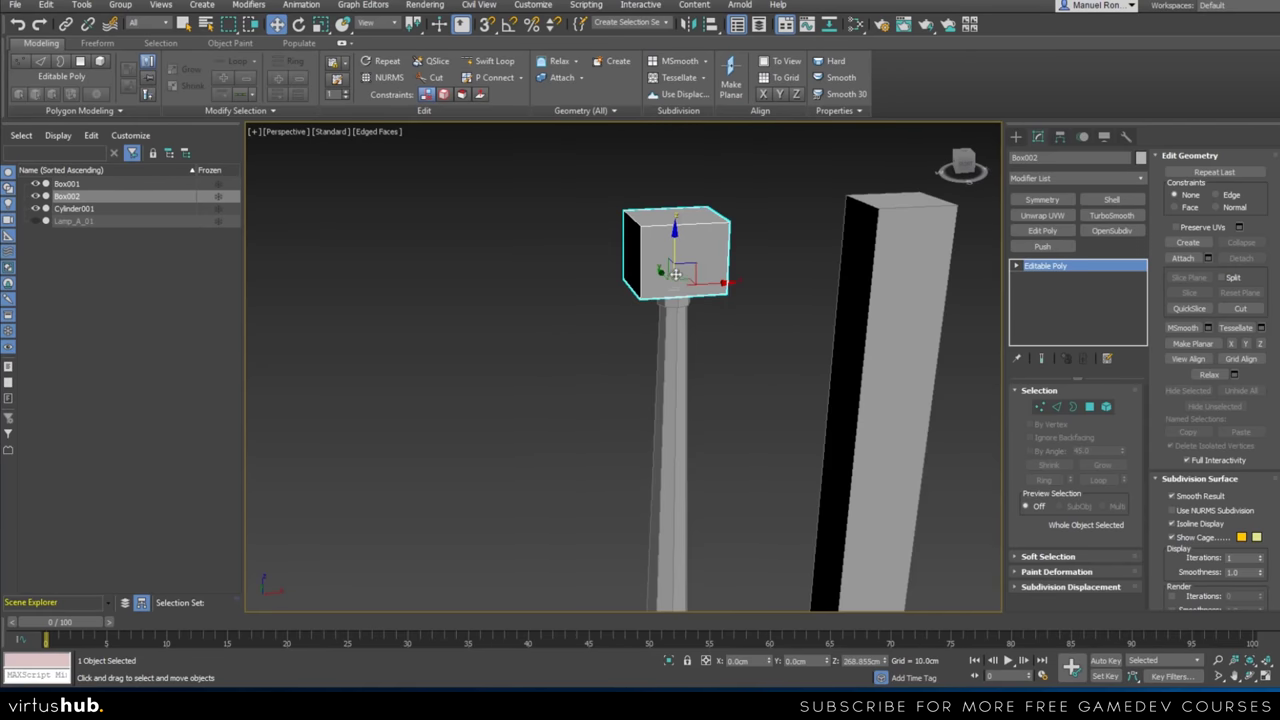
Select all vertices of the box on top of the post
left_click(1040, 406)
left_click_drag(586, 214, 778, 386)
middle_click_drag(778, 386, 676, 342, "alt")
scroll(675, 343, "up", 2)
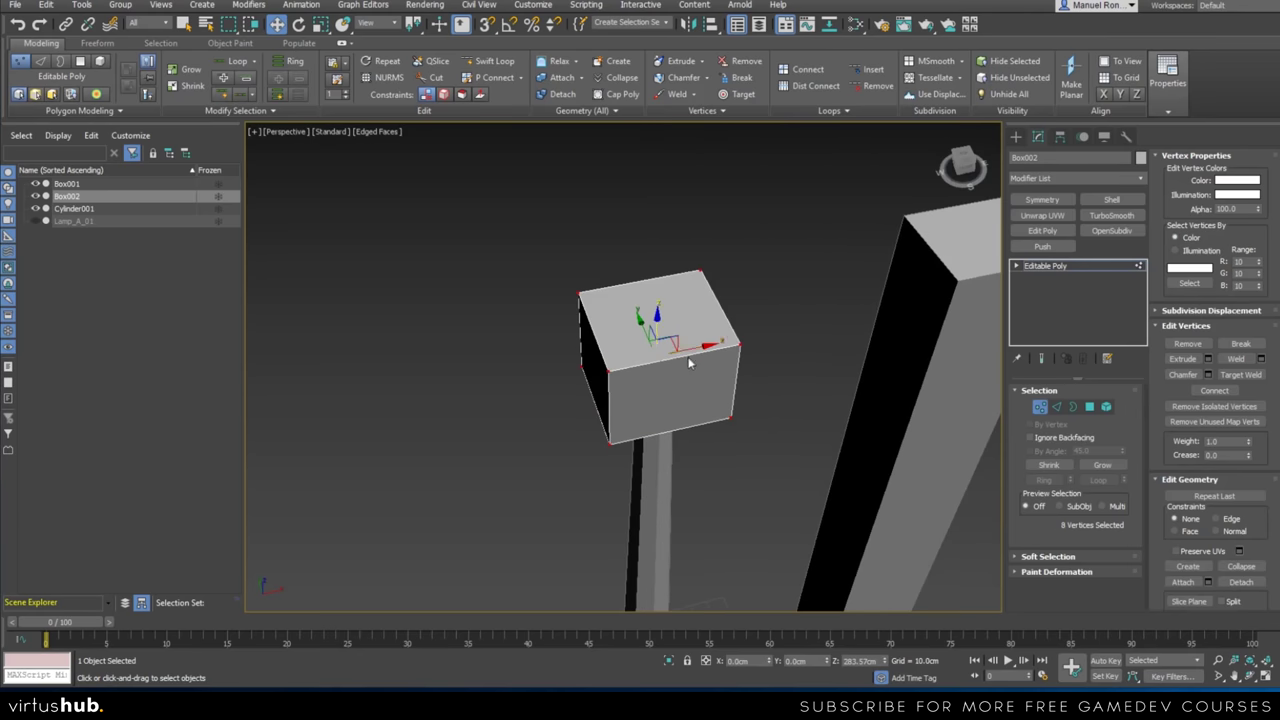
key("r")
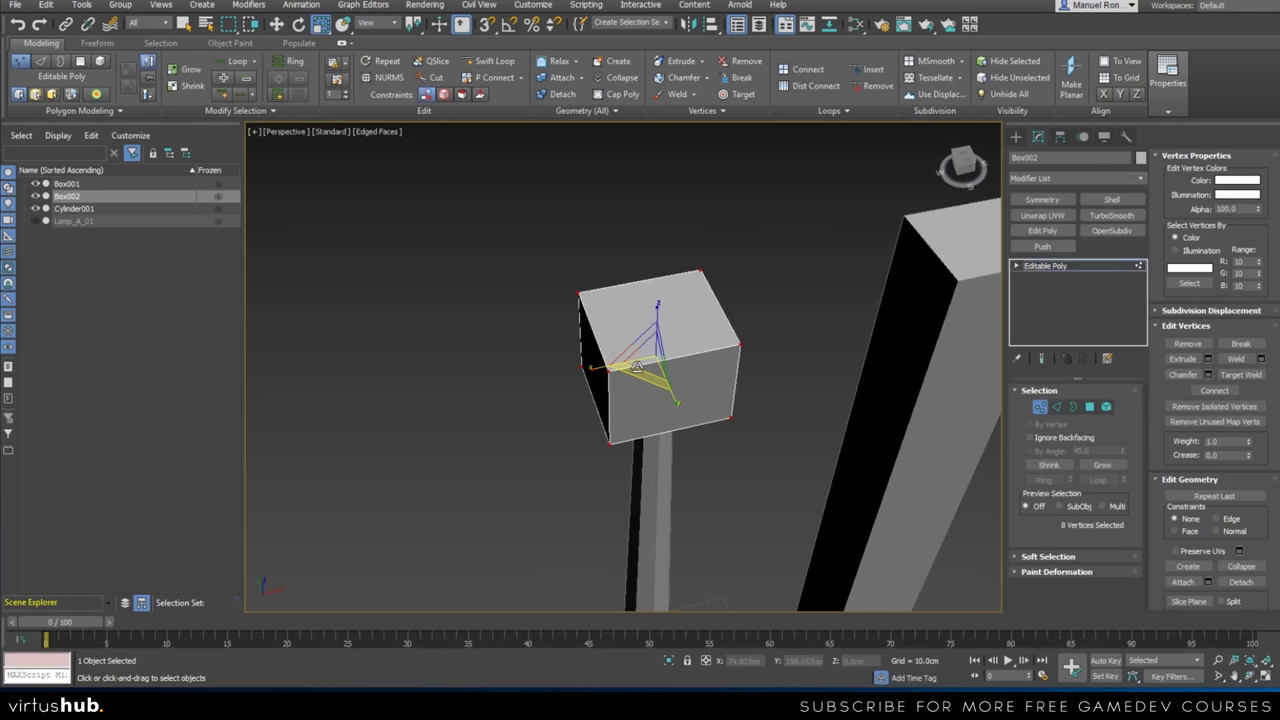
left_click_drag(639, 395, 692, 549)
middle_click_drag(677, 468, 698, 406, "alt")
scroll(666, 390, "up", 3)
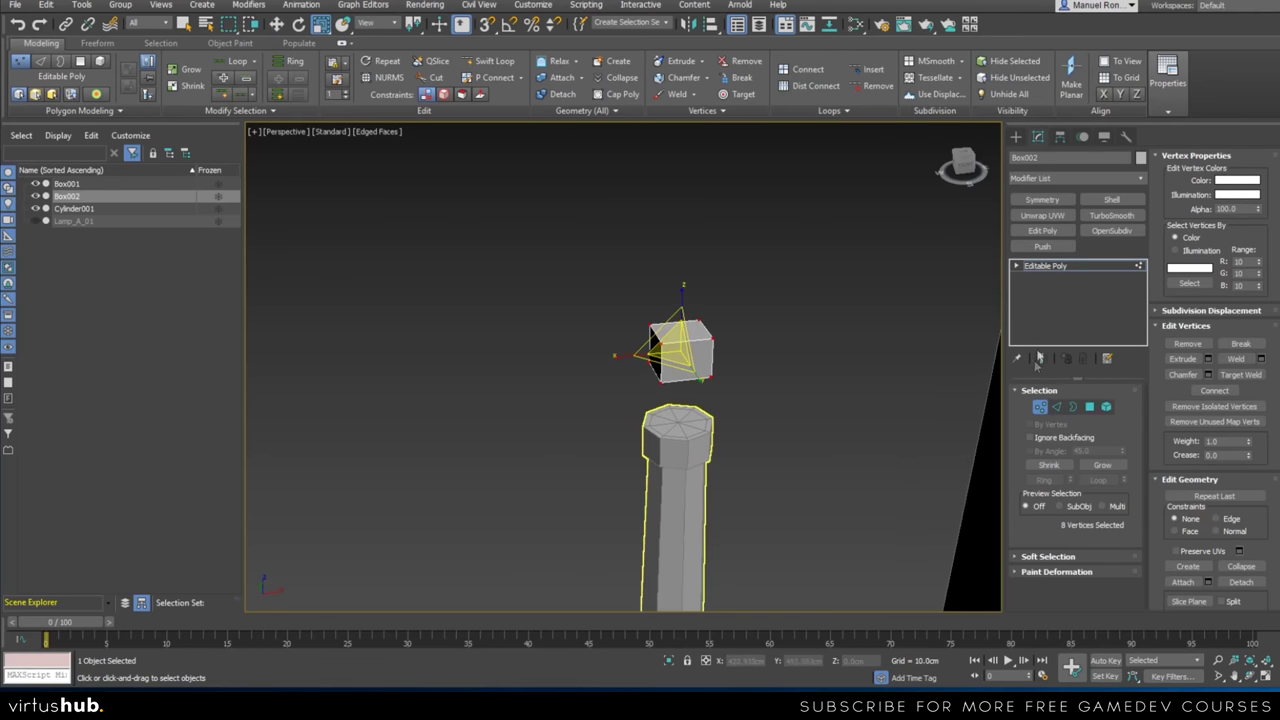
left_click(1042, 267)
scroll(733, 427, "up", 5)
middle_click_drag(733, 427, 695, 408, "alt")
scroll(712, 424, "down", 6)
scroll(683, 328, "up", 3)
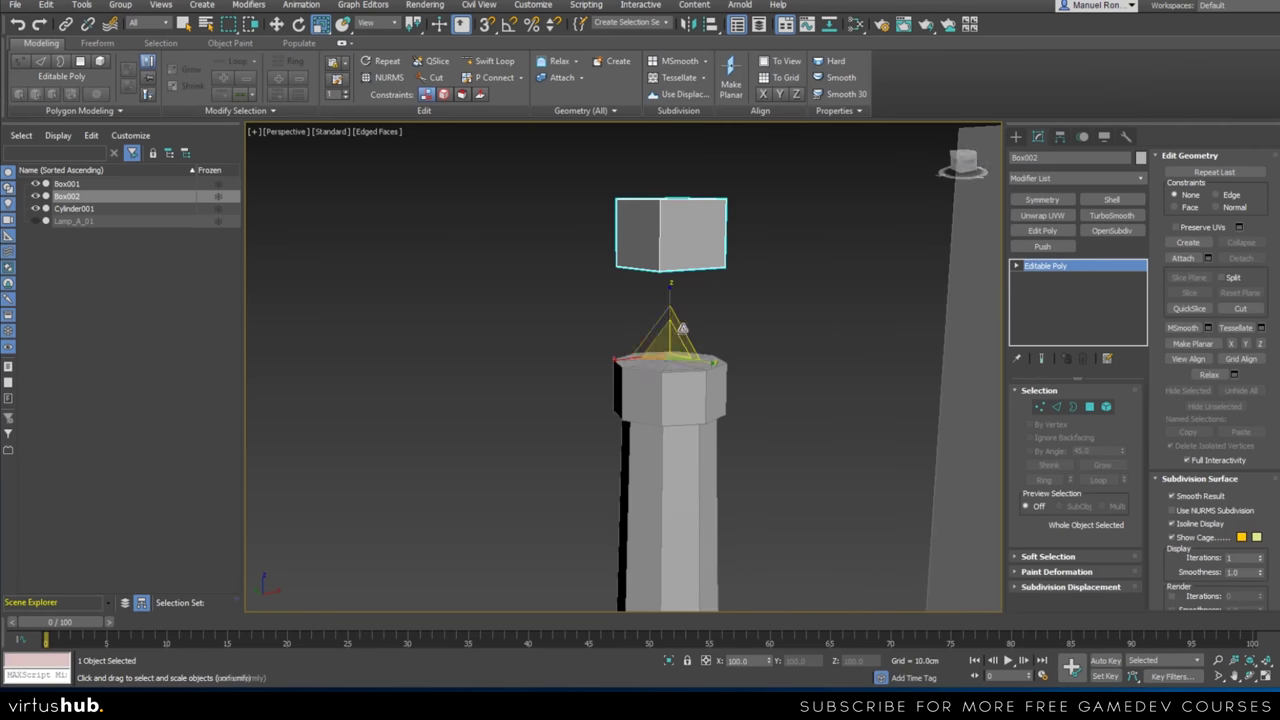
middle_click_drag(696, 348, 684, 337, "alt")
scroll(685, 335, "up", 2)
key("ctrl+z")
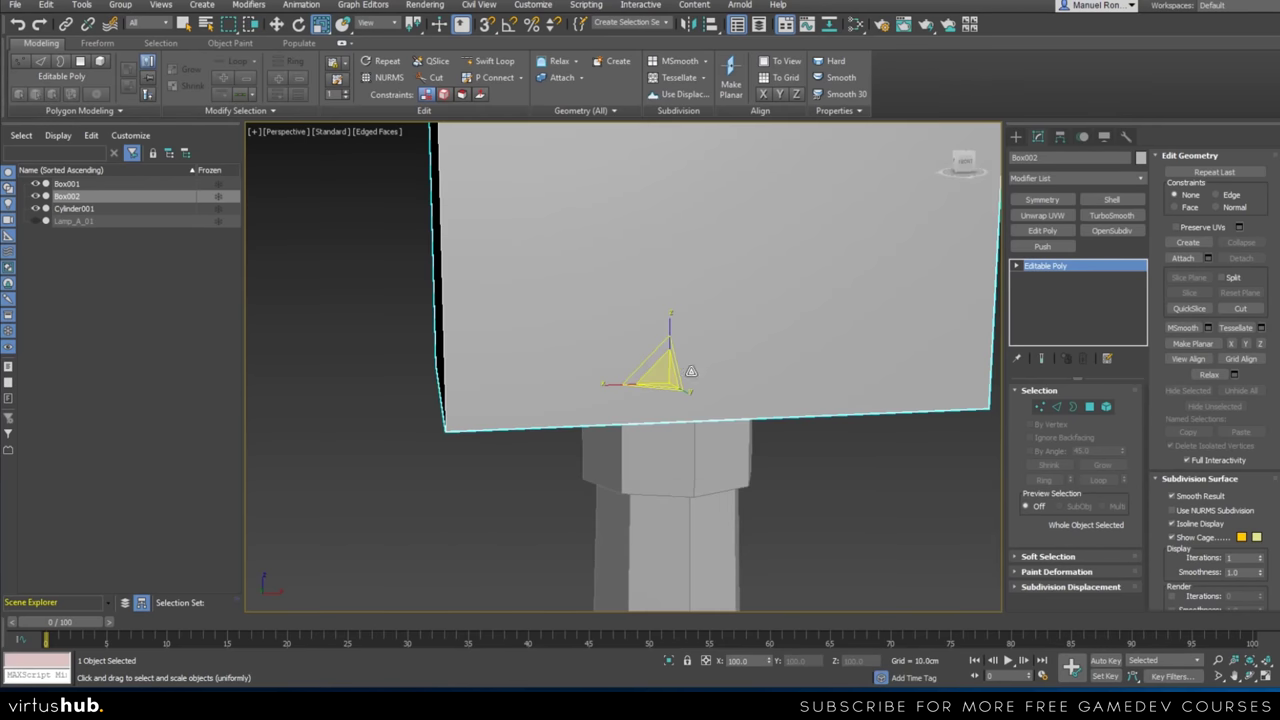
scroll(690, 371, "down", 4)
left_click(1038, 410)
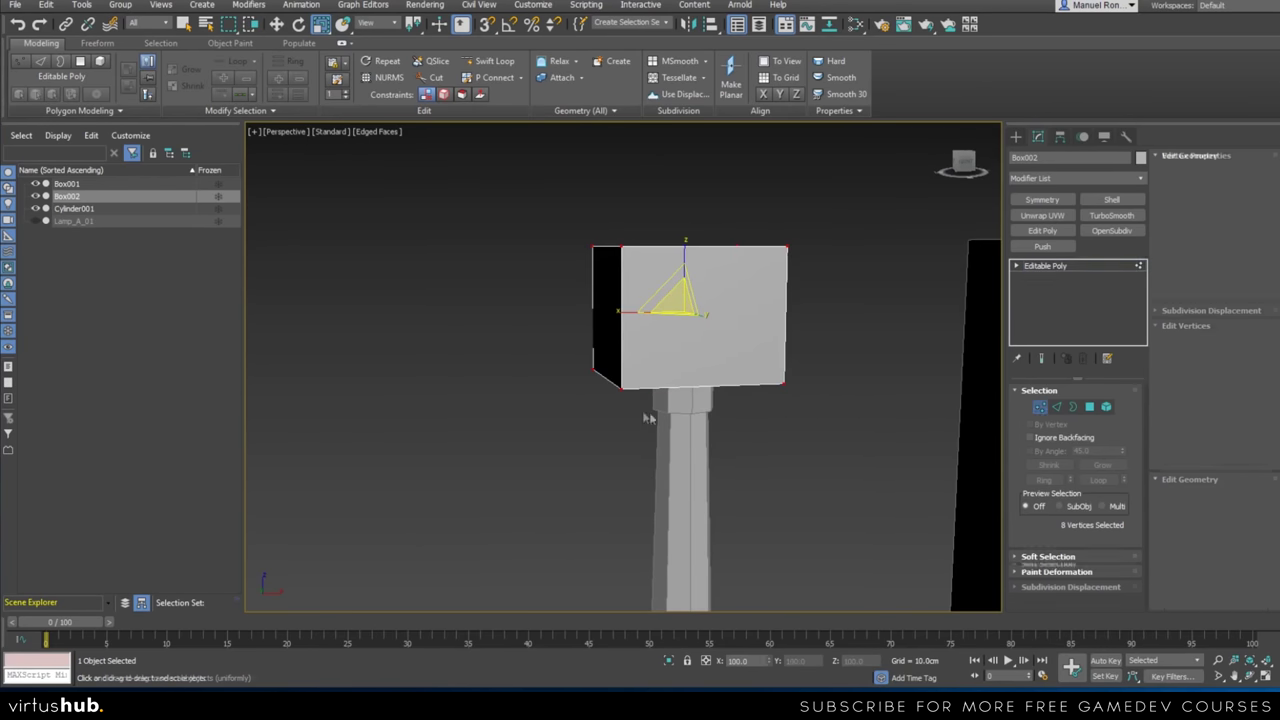
middle_click_drag(734, 380, 700, 330, "alt")
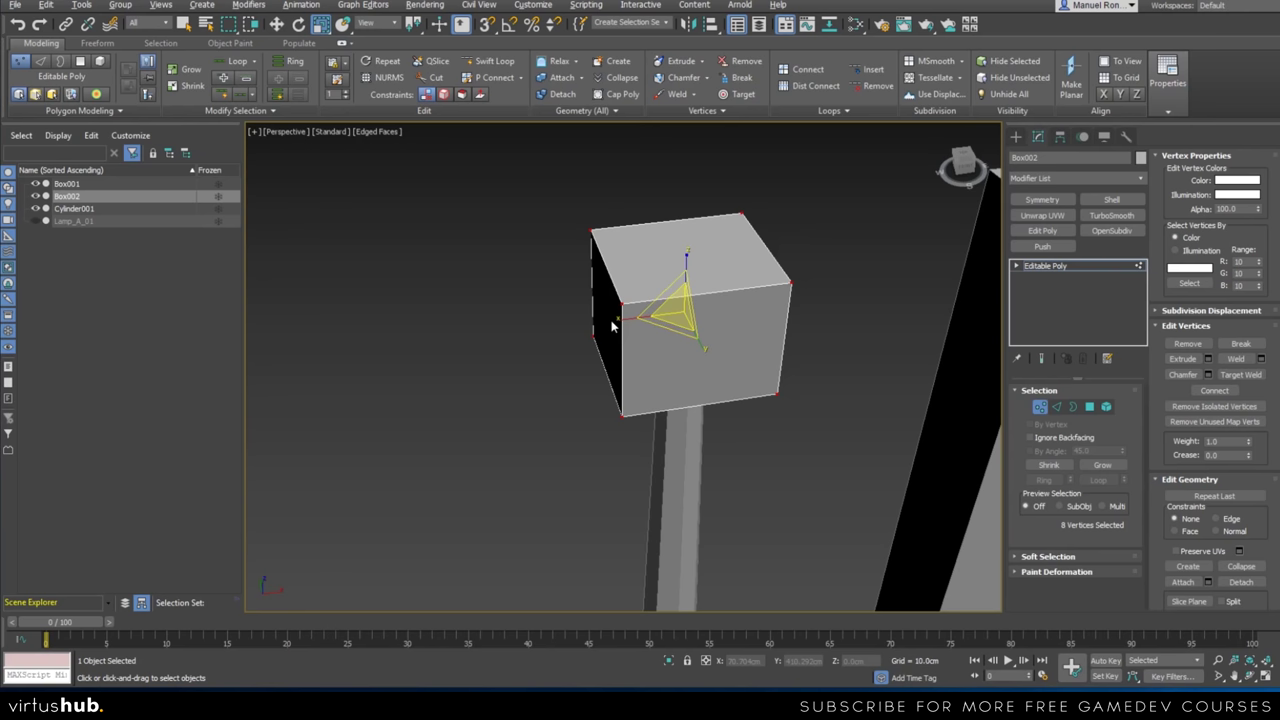
middle_click_drag(693, 445, 734, 372, "alt")
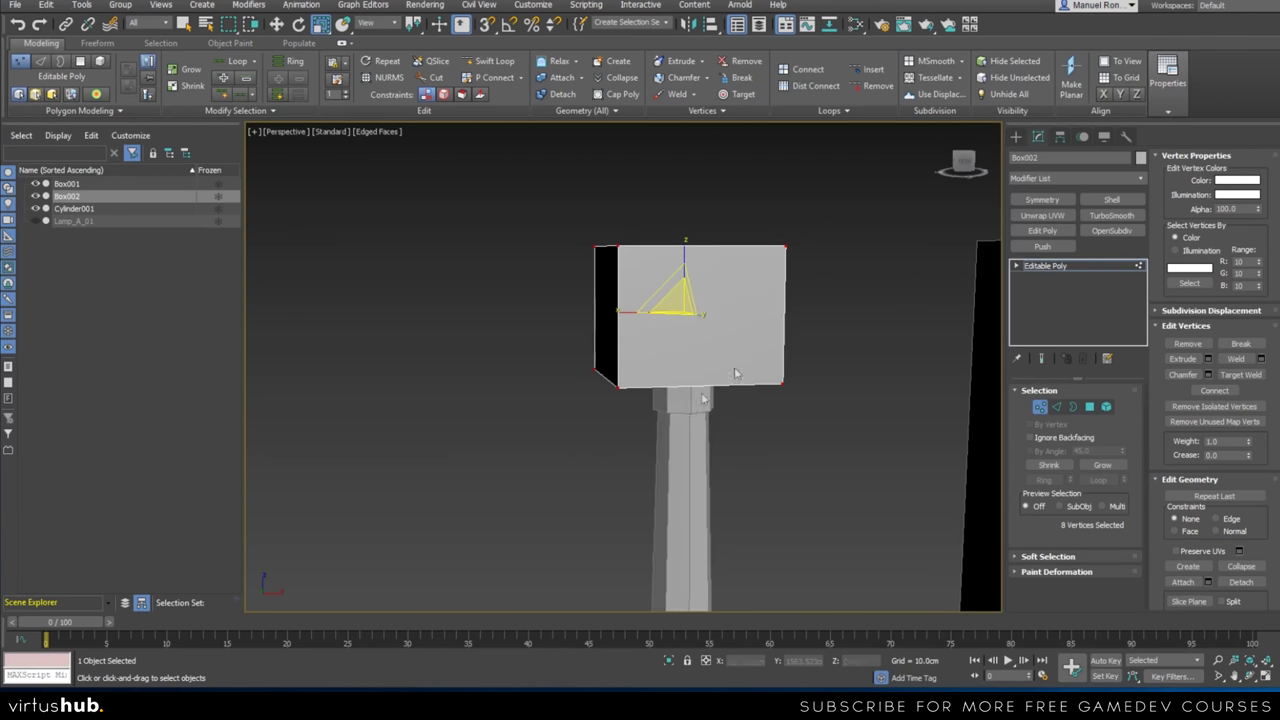
left_click(1087, 265)
left_click(1089, 407)
middle_click_drag(690, 385, 672, 440, "alt")
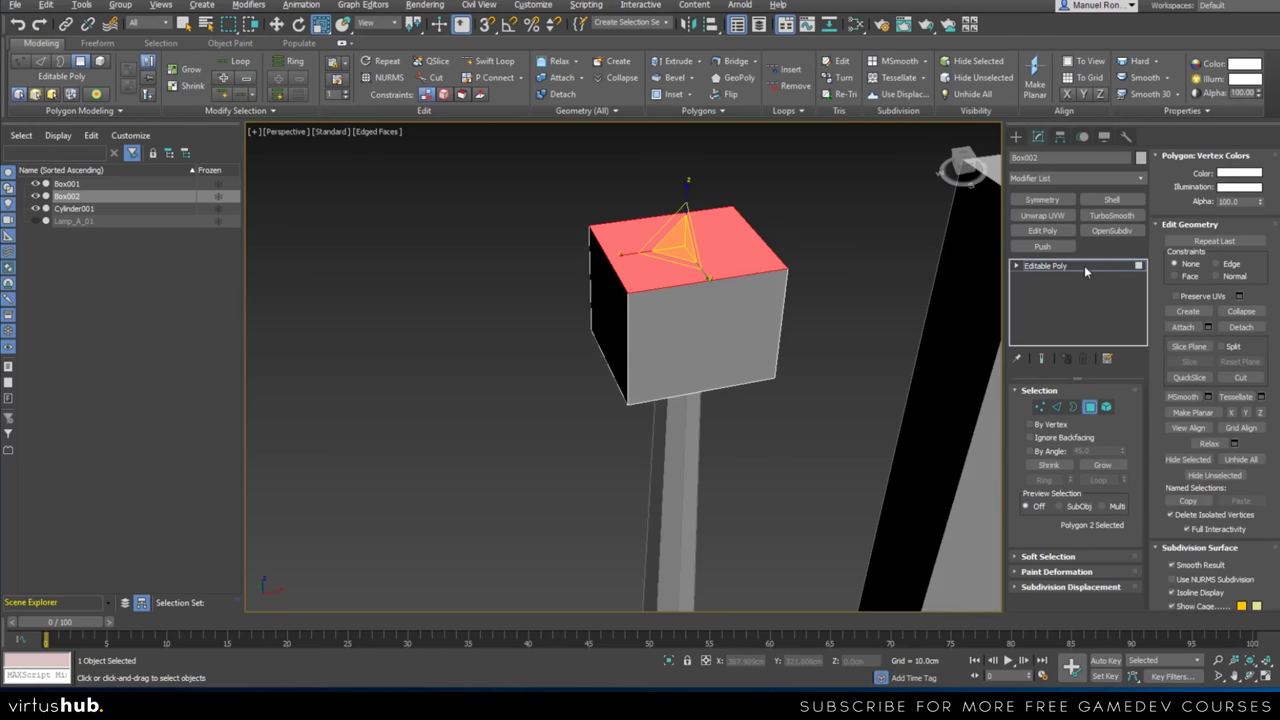
left_click(1084, 265)
Scale all the box's vertices inward horizontally, keeping its height, until the box is narrower than the post's cap
left_click(1040, 406)
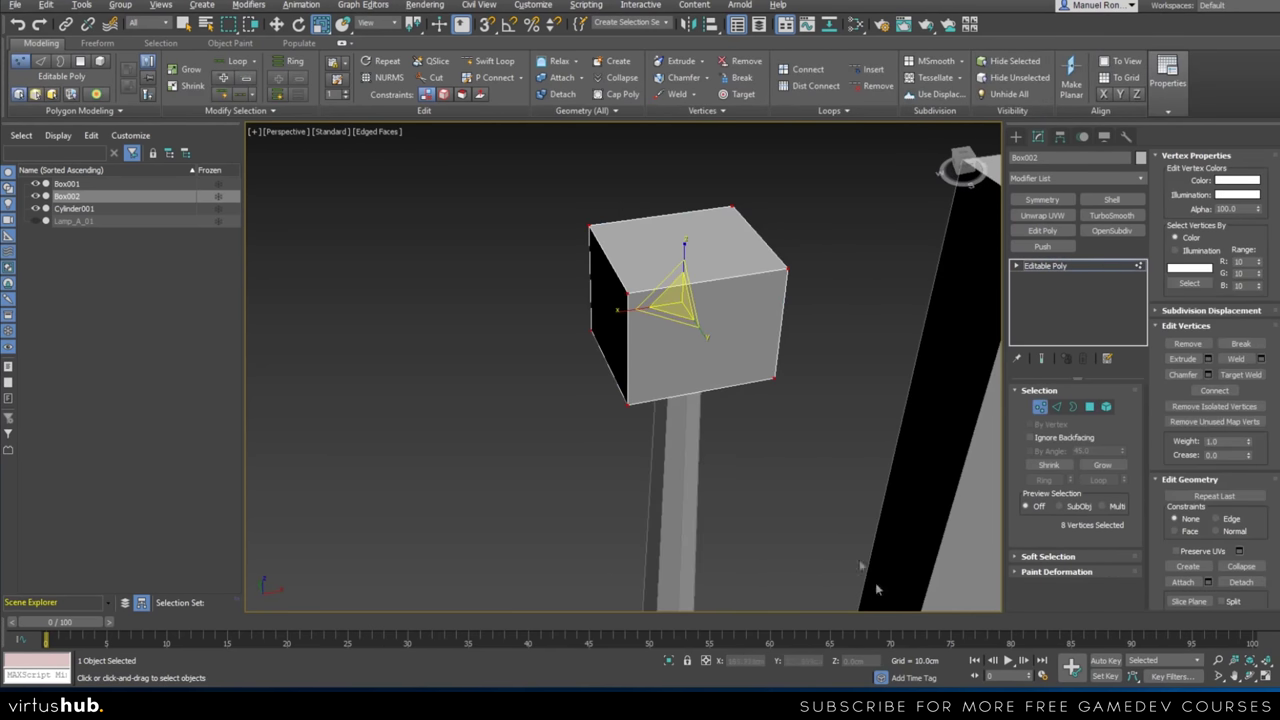
left_click_drag(668, 318, 694, 188)
mouse_move(682, 308)
middle_mouse_down("alt")
mouse_move(740, 329)
mouse_move(694, 351)
mouse_move(714, 357)
mouse_move(706, 300)
mouse_move(703, 322)
middle_mouse_up("alt")
scroll(702, 344, "up", 4)
left_click_drag(726, 292, 737, 304)
middle_click_drag(734, 325, 620, 329, "alt")
scroll(619, 331, "down", 3)
left_click(1047, 266)
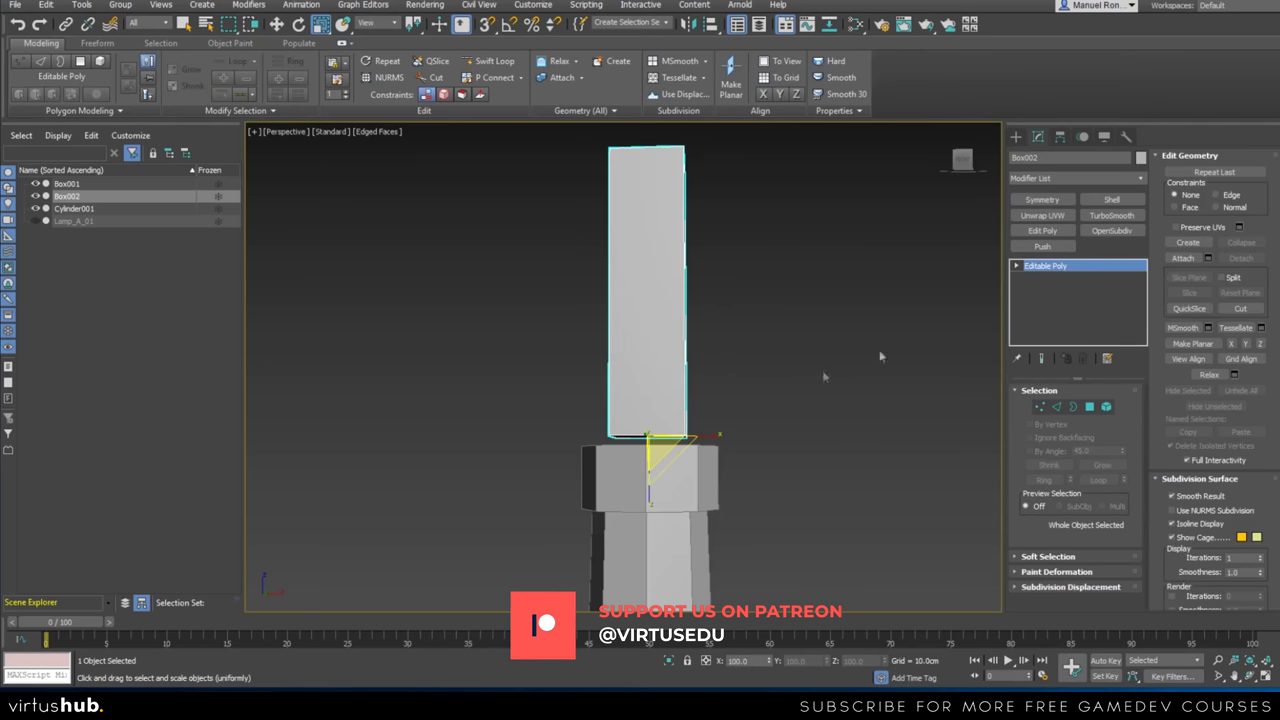
Move the narrowed box up to a Z position of about 269.4 cm, slightly above the post's cap
key("w")
scroll(652, 440, "up", 2)
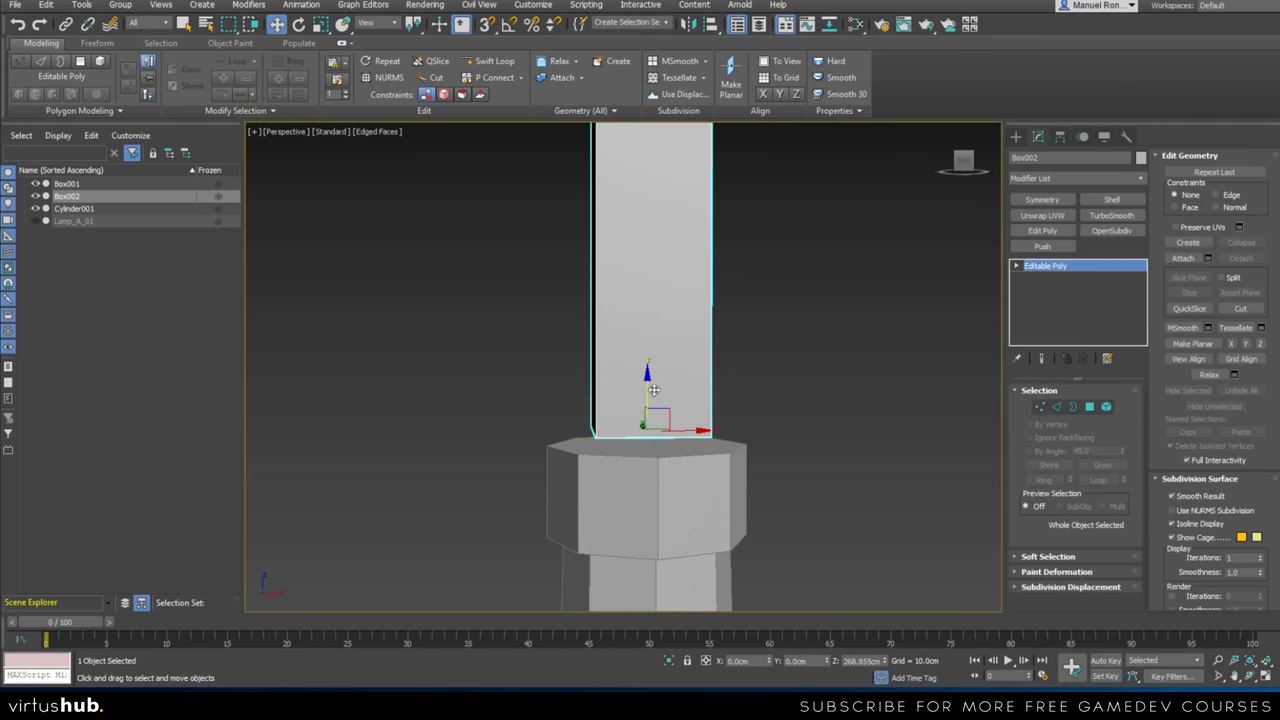
mouse_move(646, 388)
left_mouse_down()
mouse_move(653, 405)
mouse_move(658, 380)
left_mouse_up()
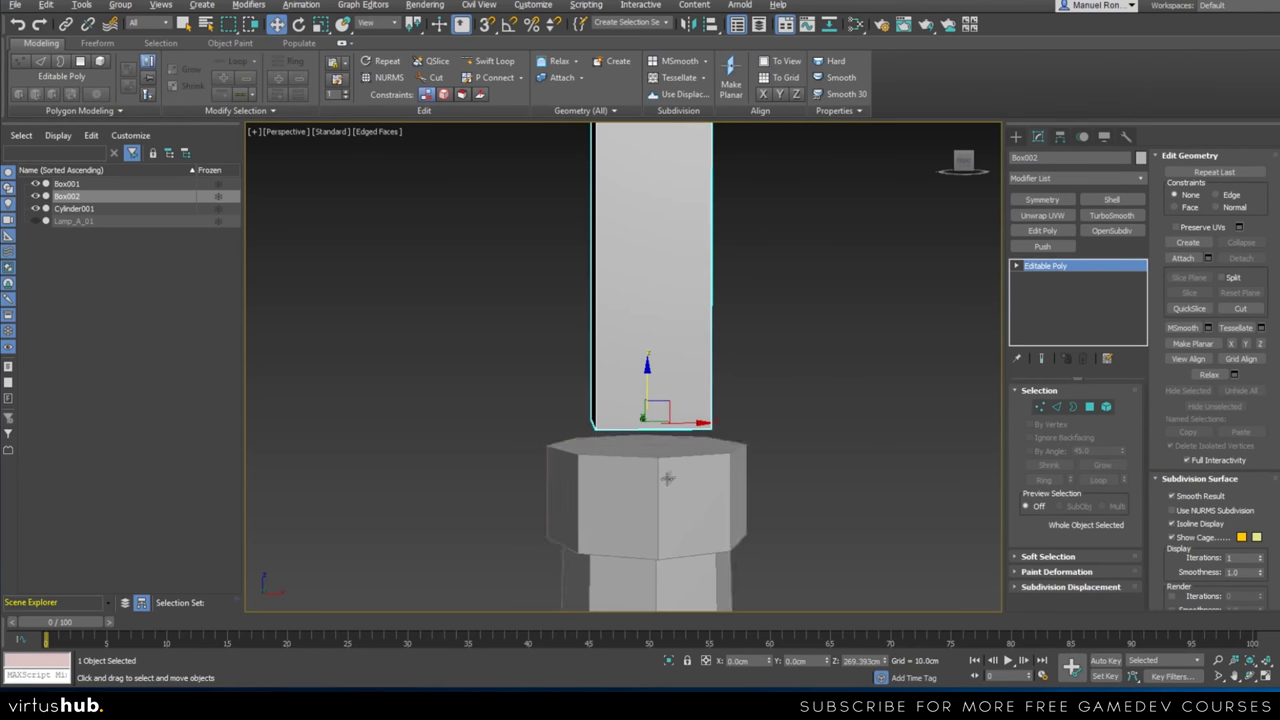
Delete the bottom polygon of the box that sits above the post's cap
middle_click_drag(666, 480, 694, 437, "alt")
scroll(694, 437, "up", 4)
left_click(1087, 408)
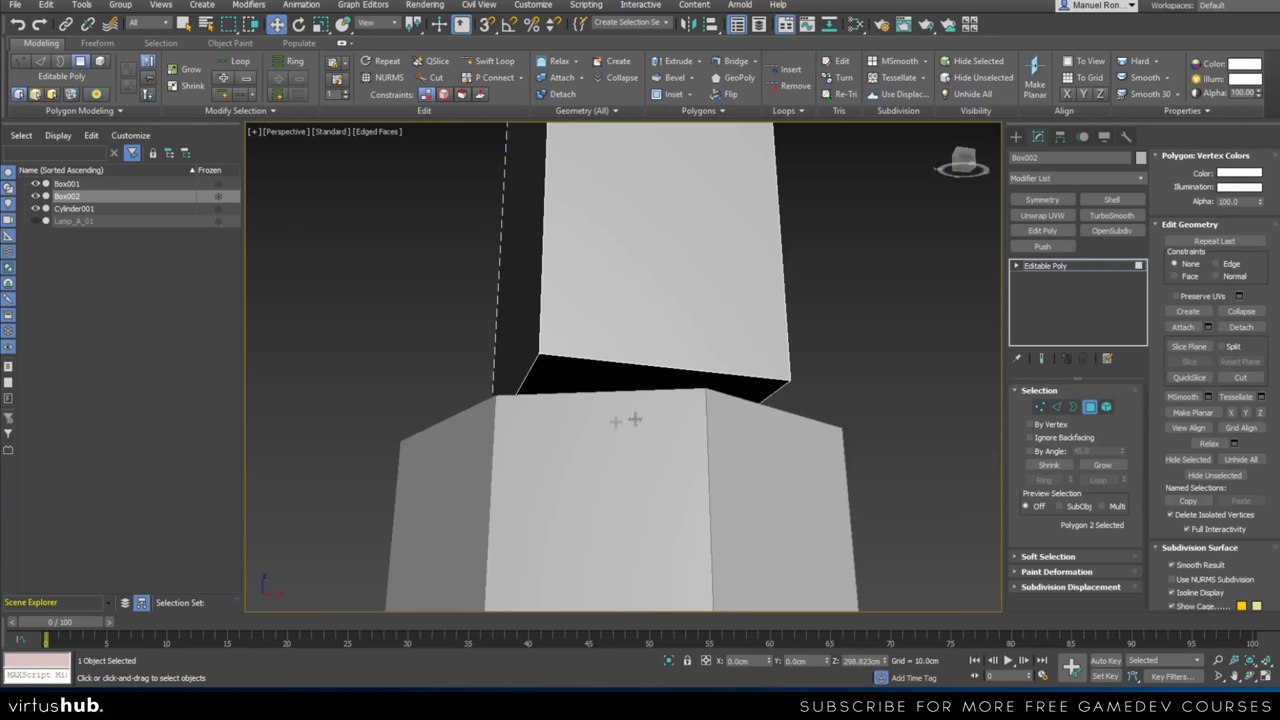
left_click(578, 387)
key("Delete")
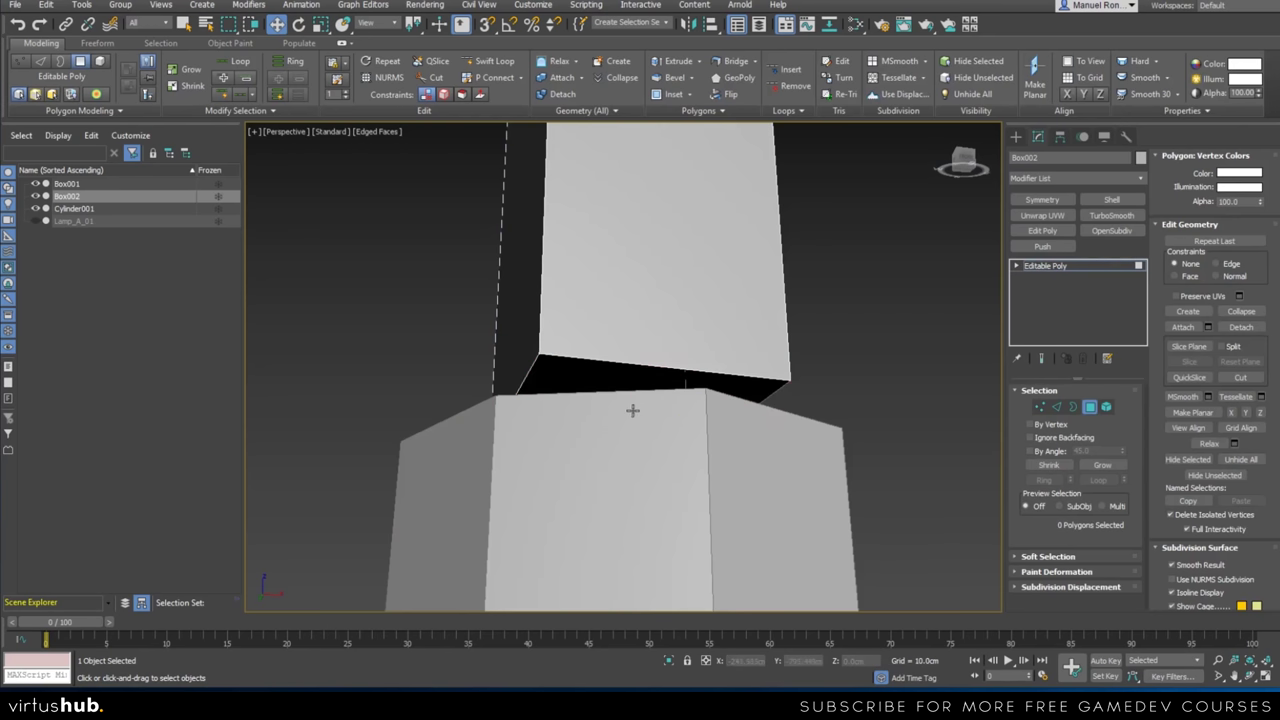
Delete the box's top polygon so it becomes an open-ended tube
middle_click_drag(657, 336, 614, 517)
scroll(611, 505, "down", 5)
middle_click_drag(648, 369, 617, 352, "alt")
left_click(611, 320)
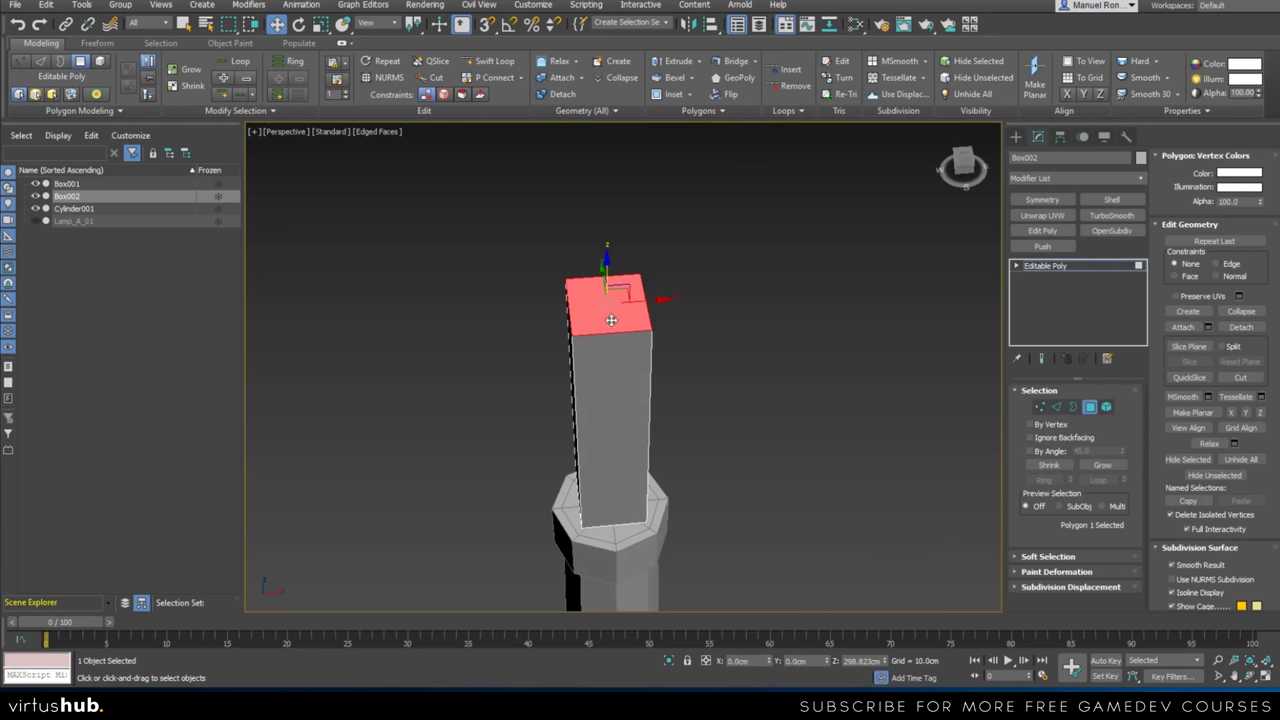
key("Delete")
scroll(640, 365, "up", 4)
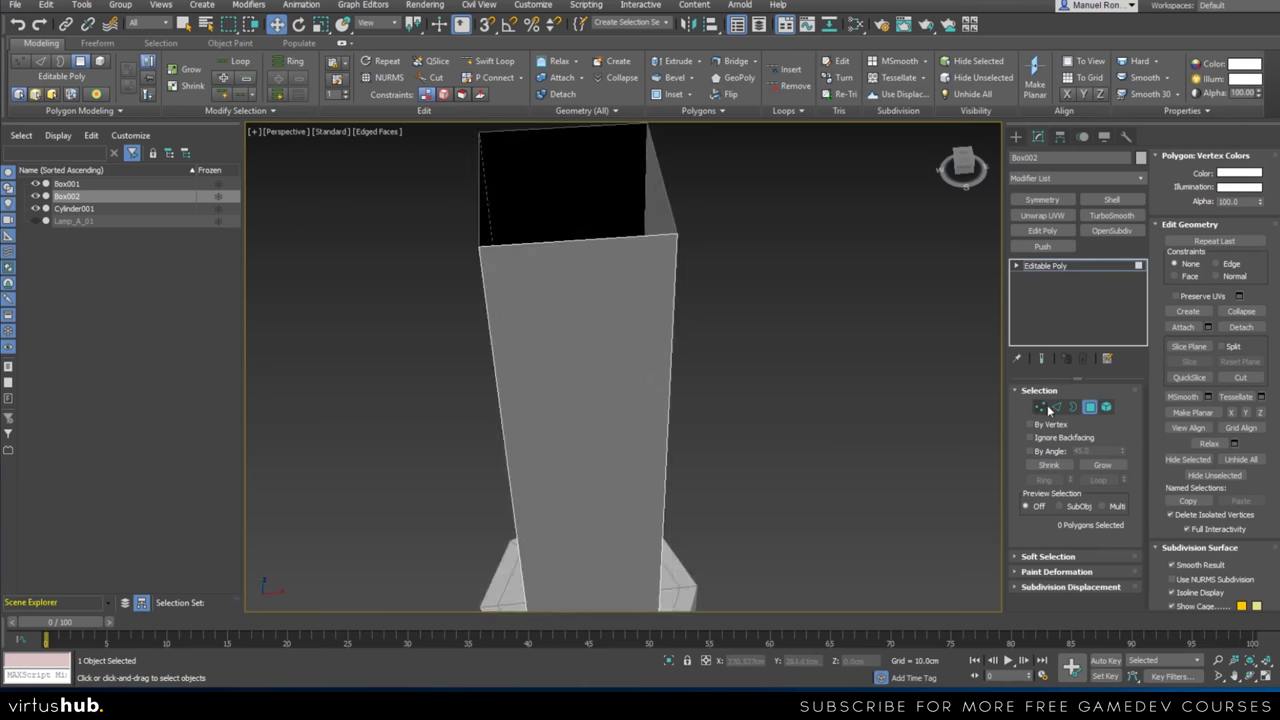
Move the open box down to a Z position of about 267.4 cm so its base sinks into the post's cap
left_click(1041, 407)
scroll(671, 449, "down", 4)
key("ctrl+a")
middle_click_drag(677, 505, 675, 441, "alt")
left_click(1045, 267)
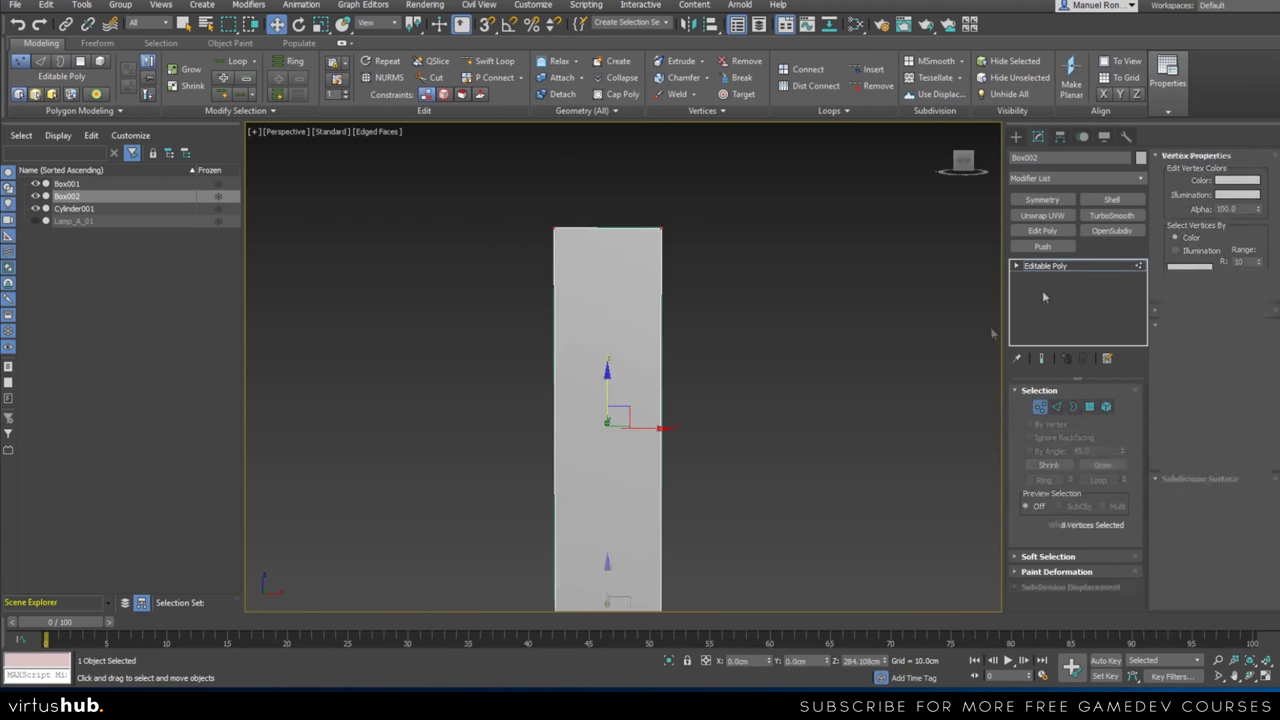
middle_click_drag(529, 484, 581, 378)
scroll(645, 540, "up", 3)
left_click_drag(662, 449, 660, 473)
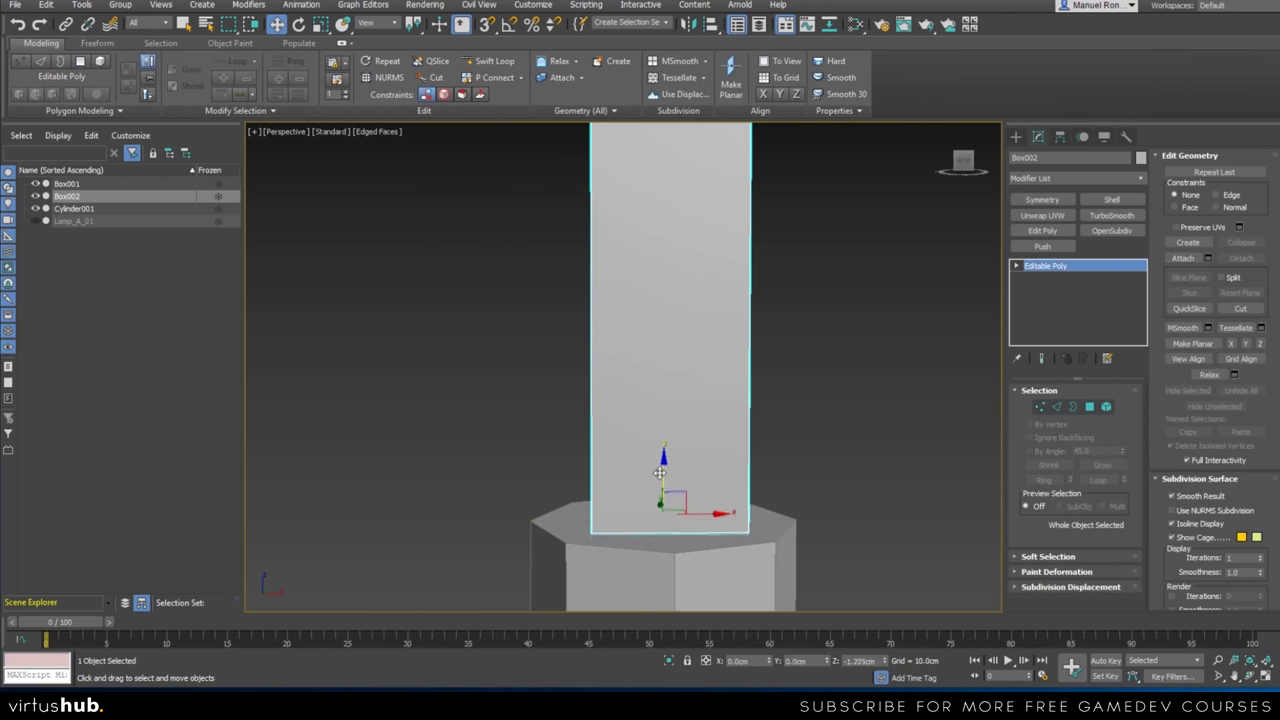
scroll(637, 545, "up", 2)
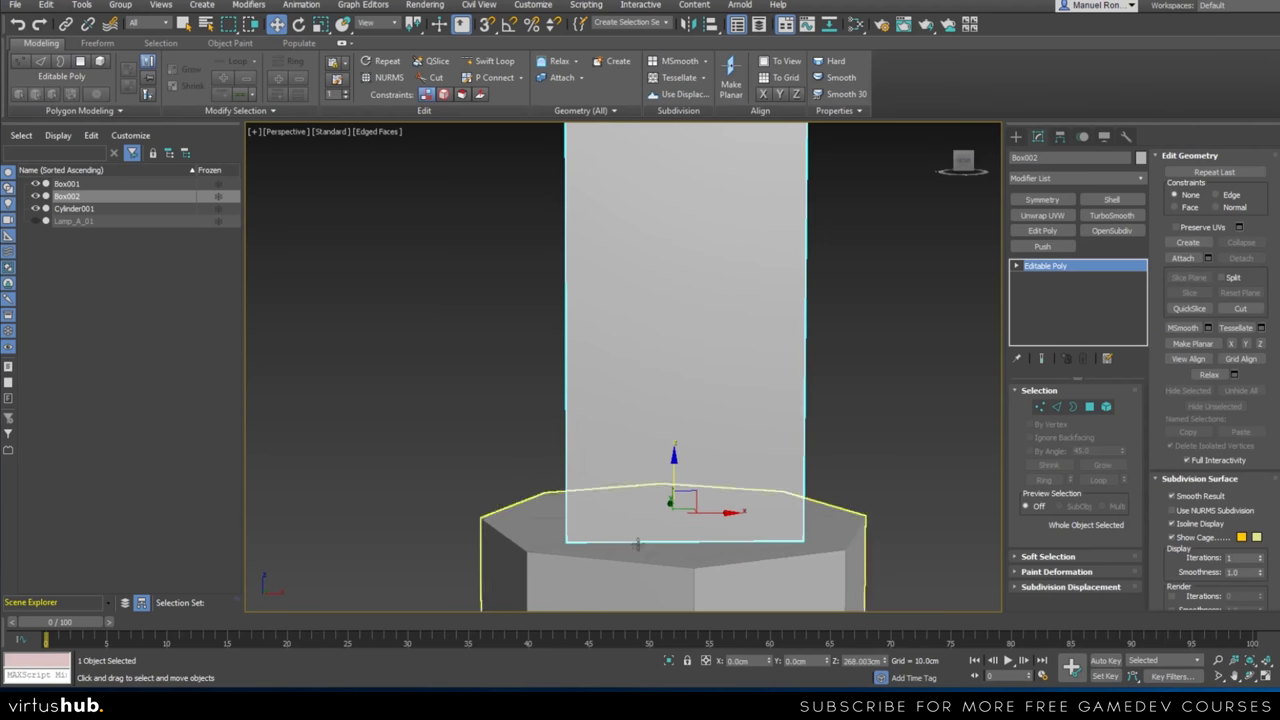
middle_click_drag(638, 543, 726, 558, "alt")
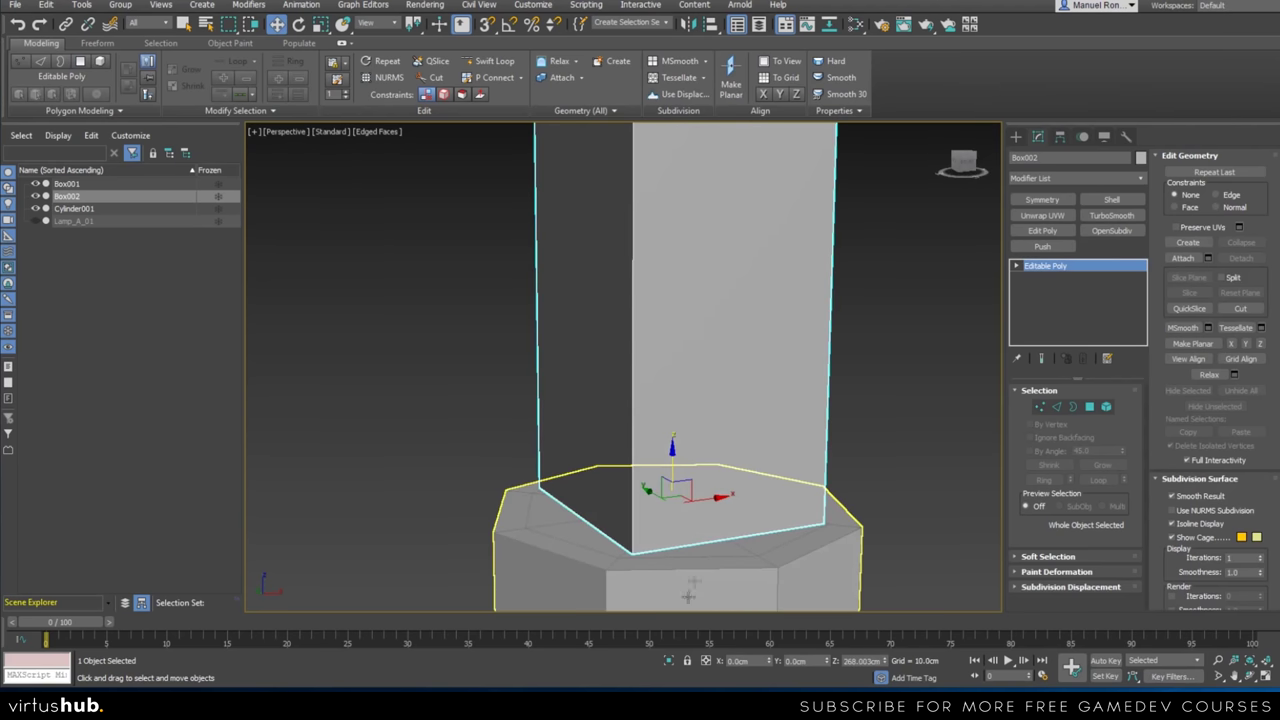
middle_click_drag(690, 551, 640, 539, "alt")
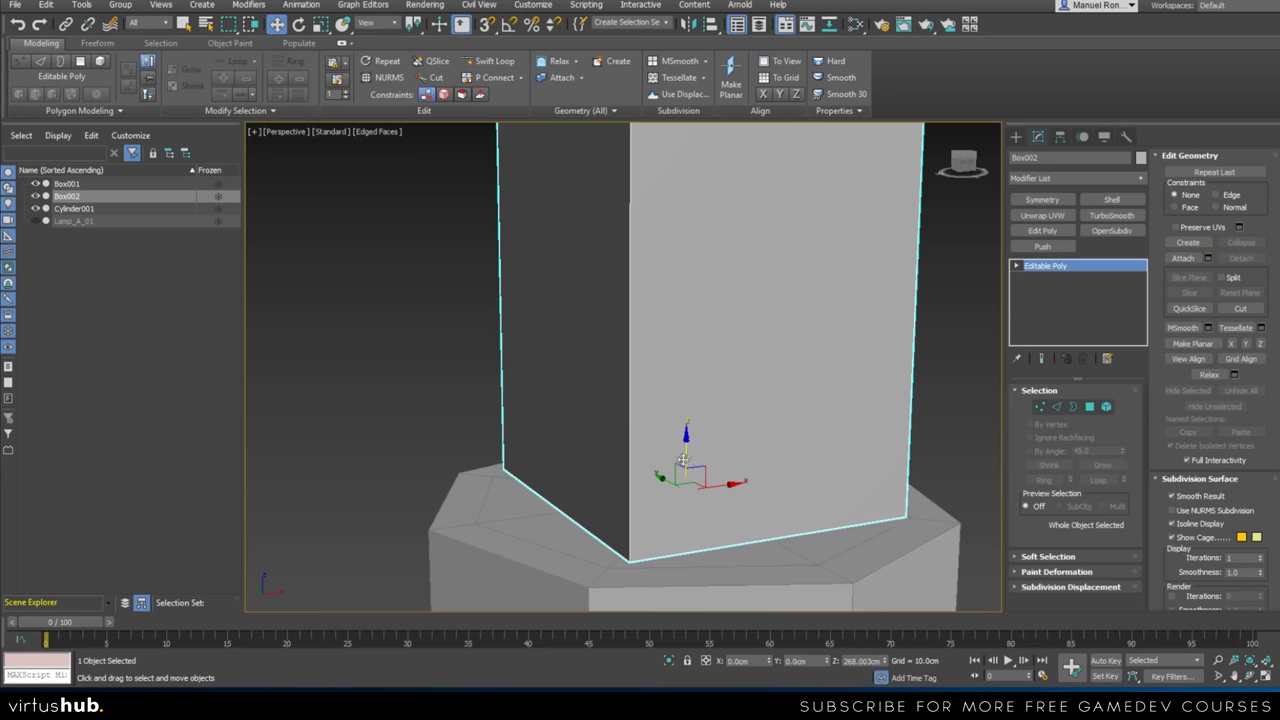
middle_click_drag(682, 460, 700, 475, "alt")
scroll(710, 500, "down", 5)
Lower the box's top vertices to a Z position of about 271.5 cm, leaving a short block above the cap
middle_click_drag(717, 526, 713, 428, "alt")
left_click(1038, 409)
left_click_drag(586, 198, 731, 286)
left_click_drag(698, 222, 705, 438)
middle_click_drag(705, 438, 708, 422, "alt")
left_click(731, 486)
middle_click_drag(731, 486, 716, 432)
In the front view, raise the short block's four top vertices to a Z position of about 274.1 cm
scroll(716, 435, "down", 3)
key("f")
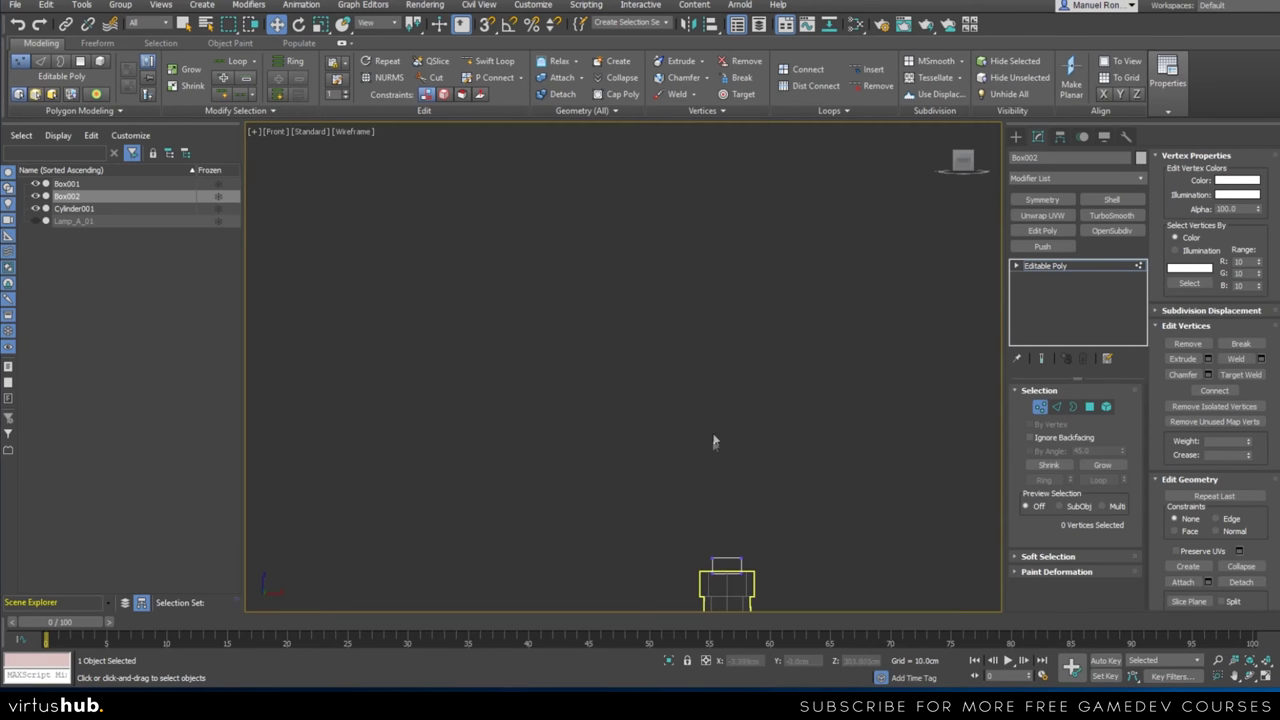
scroll(758, 596, "up", 6)
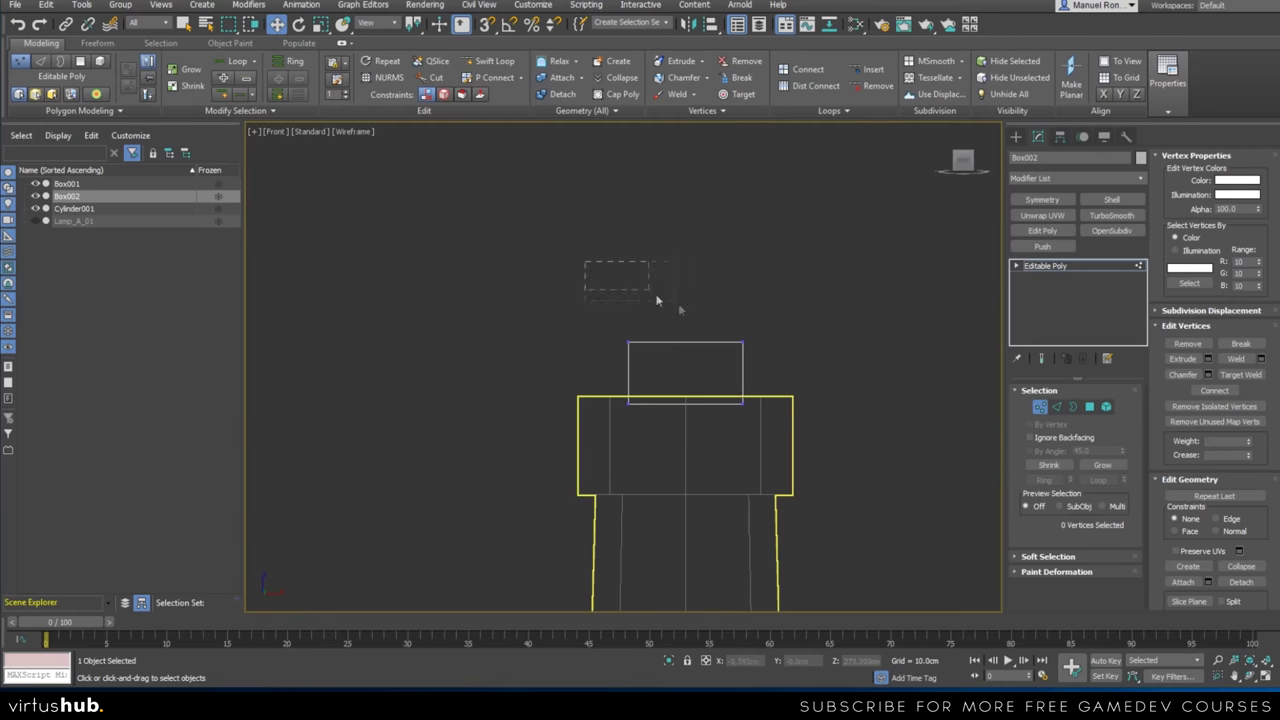
left_click_drag(752, 336, 757, 343)
middle_click_drag(698, 307, 680, 360)
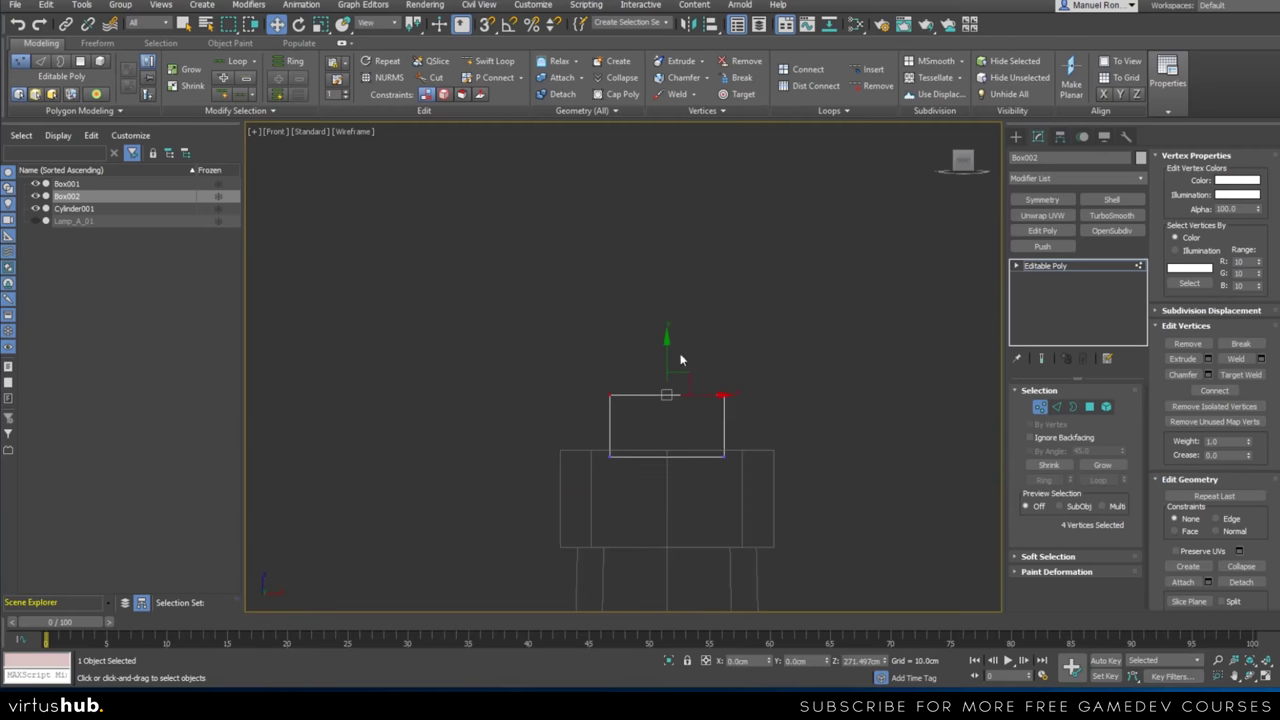
left_click_drag(670, 352, 669, 313)
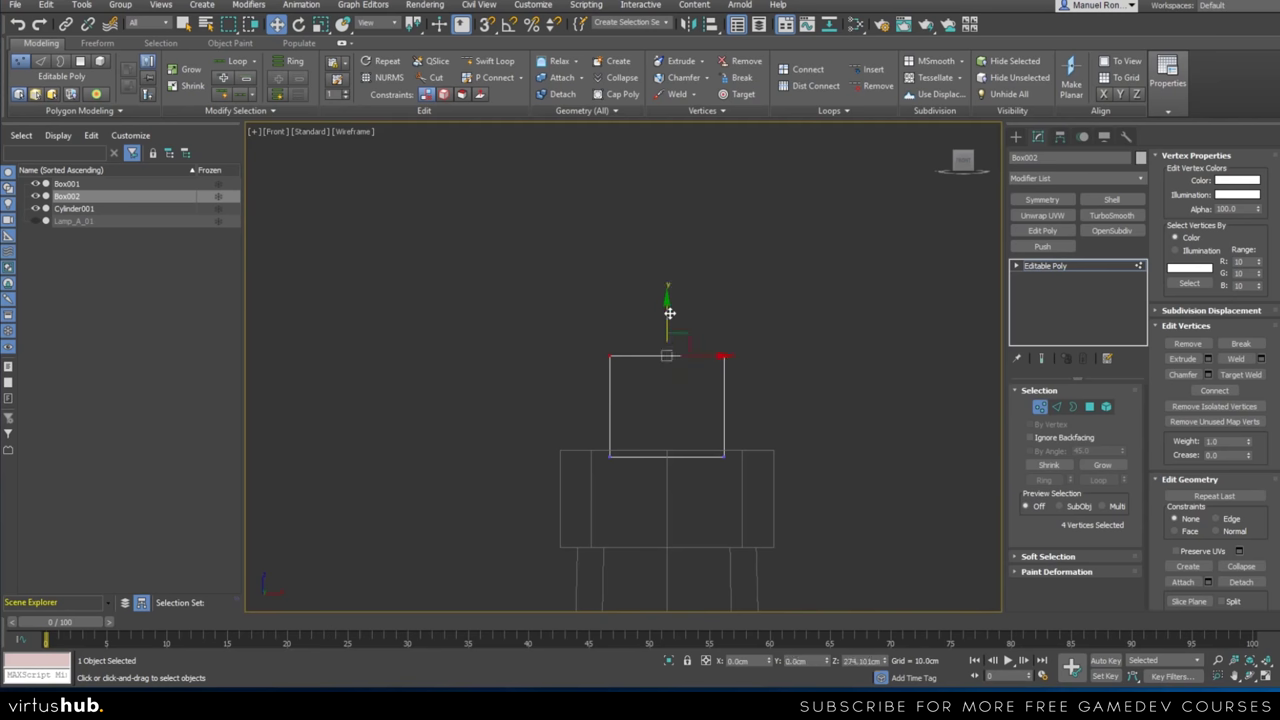
Extrude the block's open top border upward and scale the new border outward to form a flared section
left_click(1073, 406)
left_click(672, 356)
scroll(684, 362, "up", 2)
middle_click_drag(686, 353, 690, 381)
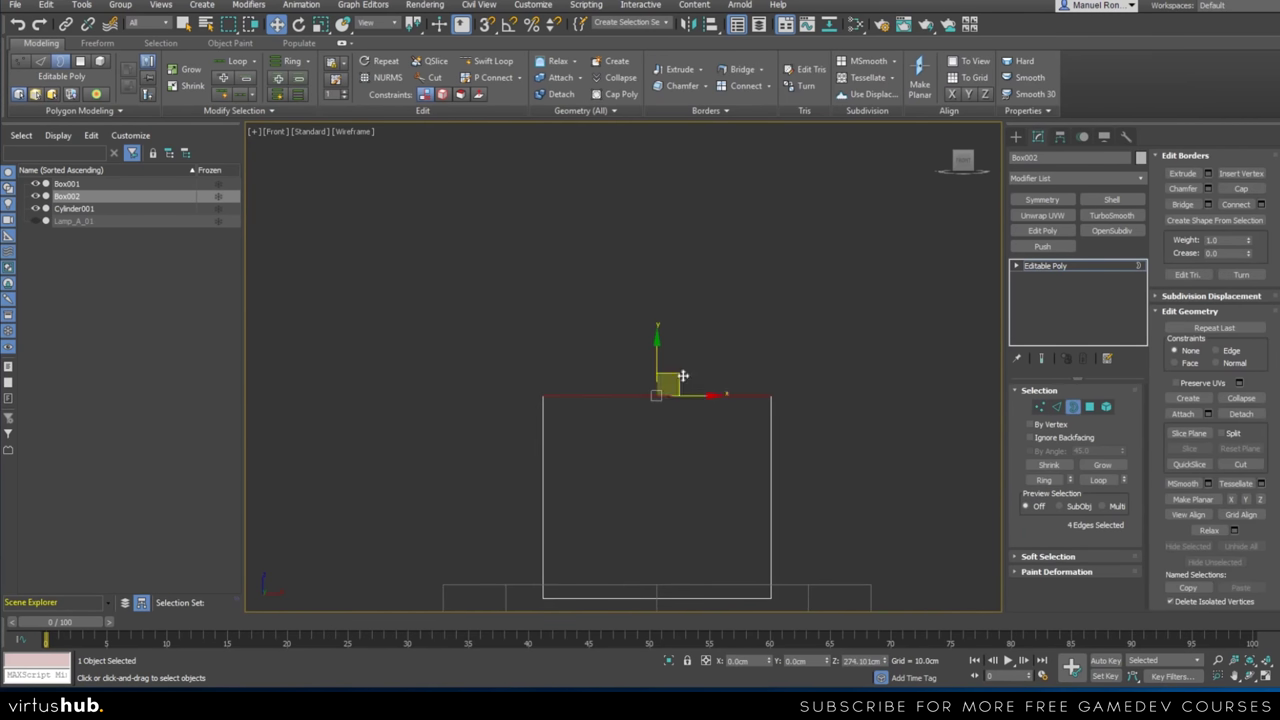
left_click_drag(656, 350, 661, 294, "shift")
left_click_drag(658, 237, 656, 232, "shift")
key("r")
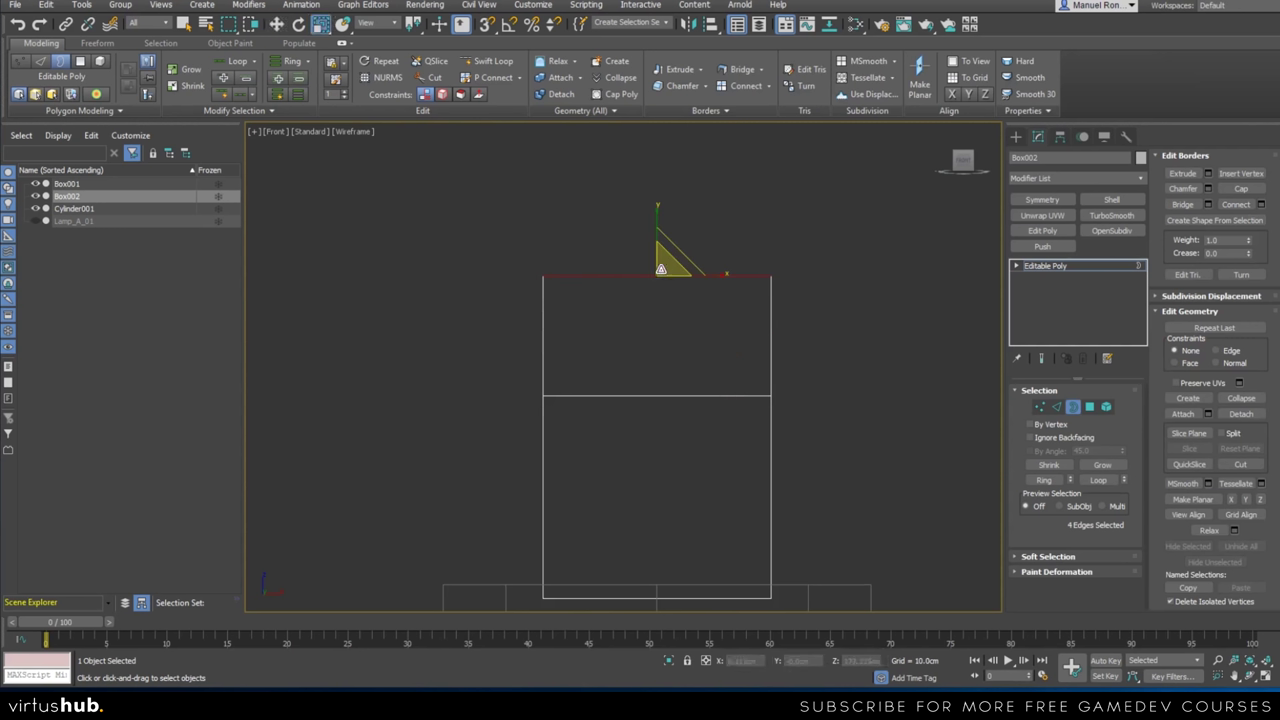
left_click_drag(661, 271, 671, 226)
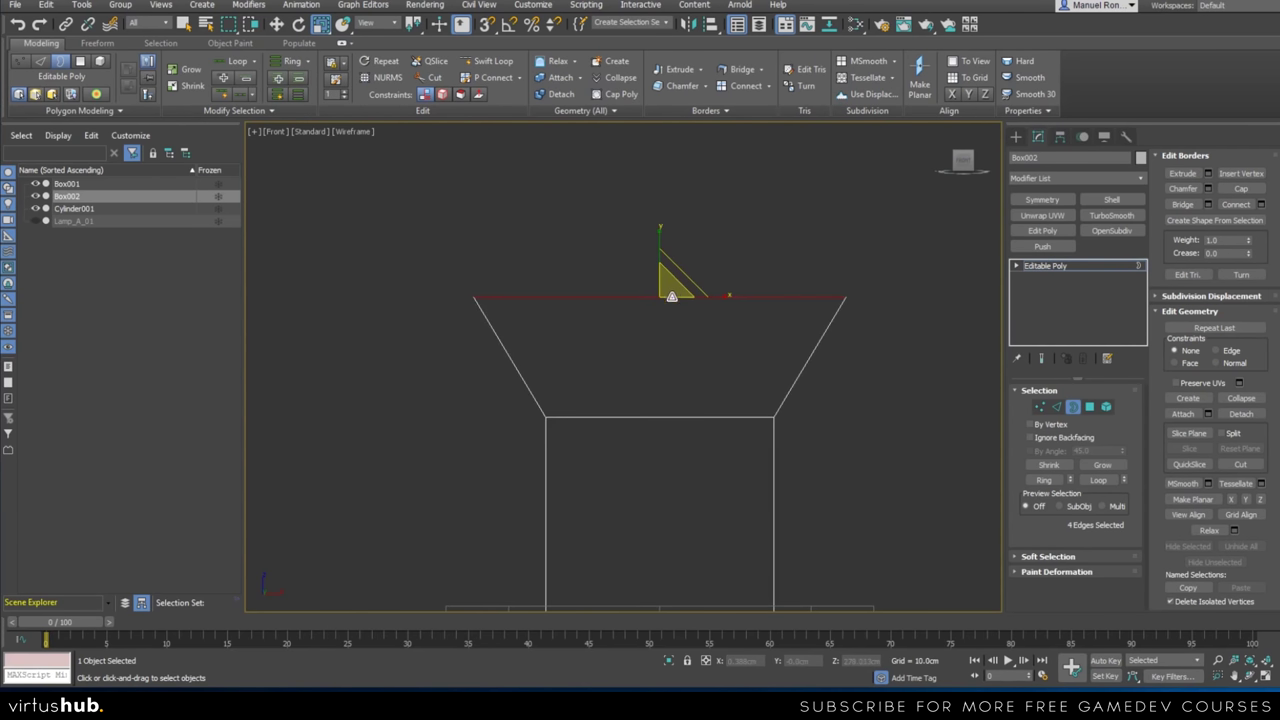
middle_click_drag(670, 273, 672, 293)
Extrude the widened border straight up into a vertical rim about 2.7 cm tall
key("w")
left_click_drag(659, 248, 660, 237, "shift")
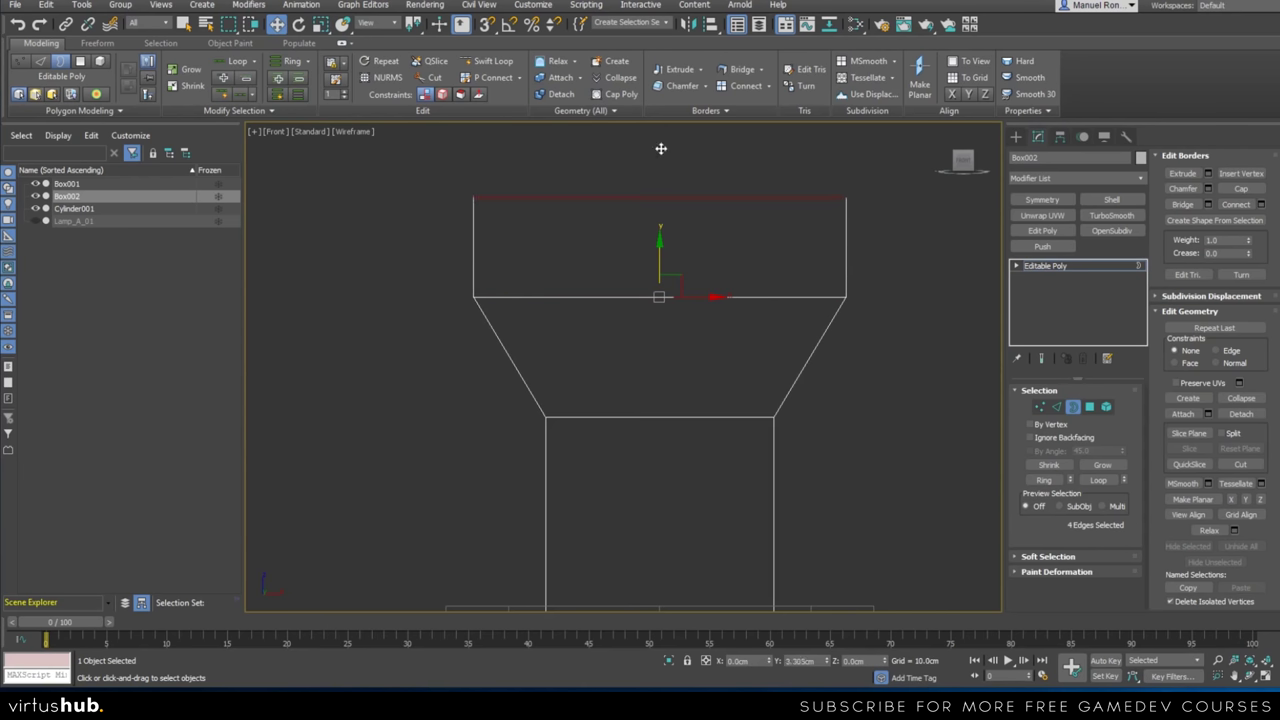
left_click_drag(661, 149, 661, 148, "shift")
middle_click_drag(689, 251, 662, 312)
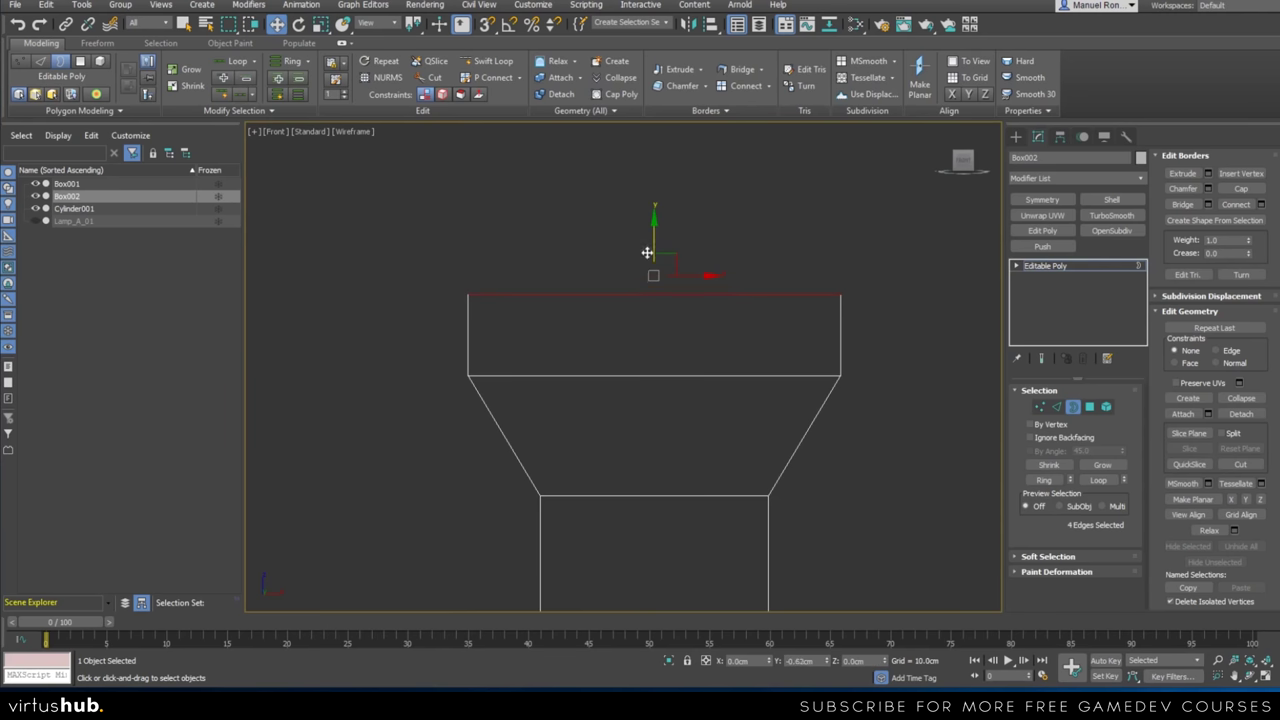
Lower the rim's eight vertices by about 1 cm to make the flare below it shallower
scroll(652, 262, "down", 3)
key("1")
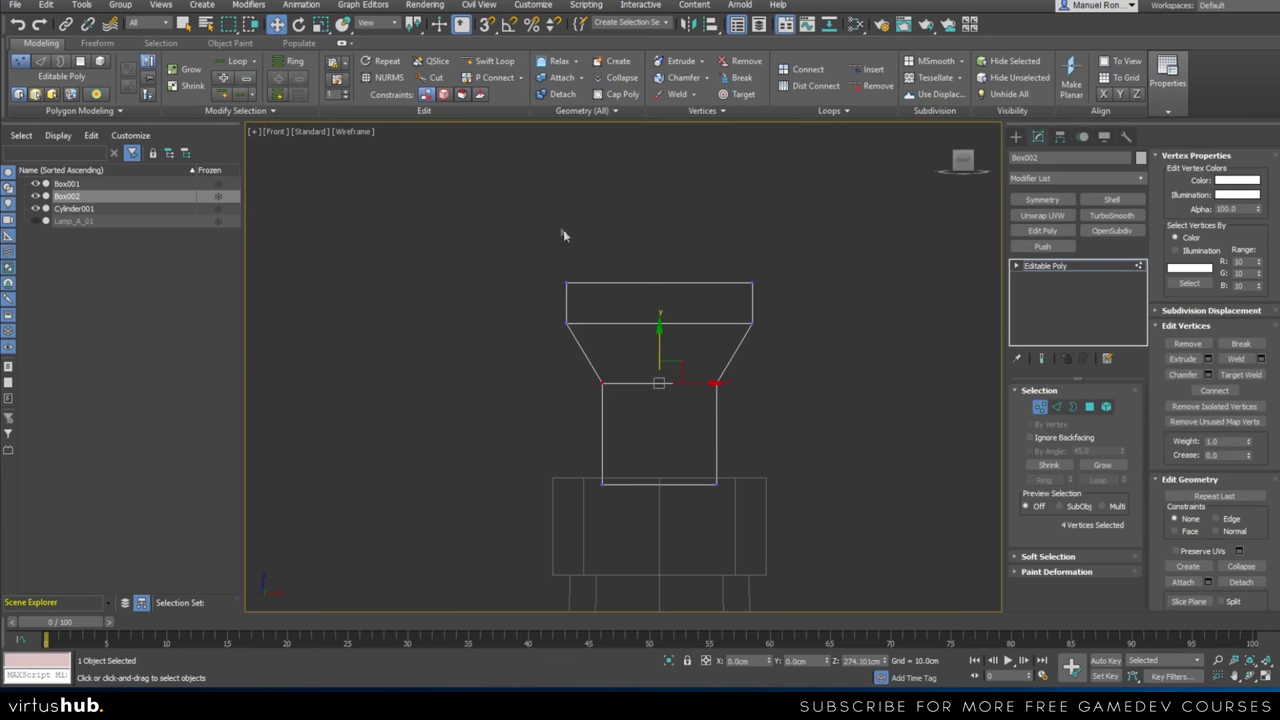
left_click_drag(806, 357, 806, 357)
left_click_drag(660, 257, 660, 271)
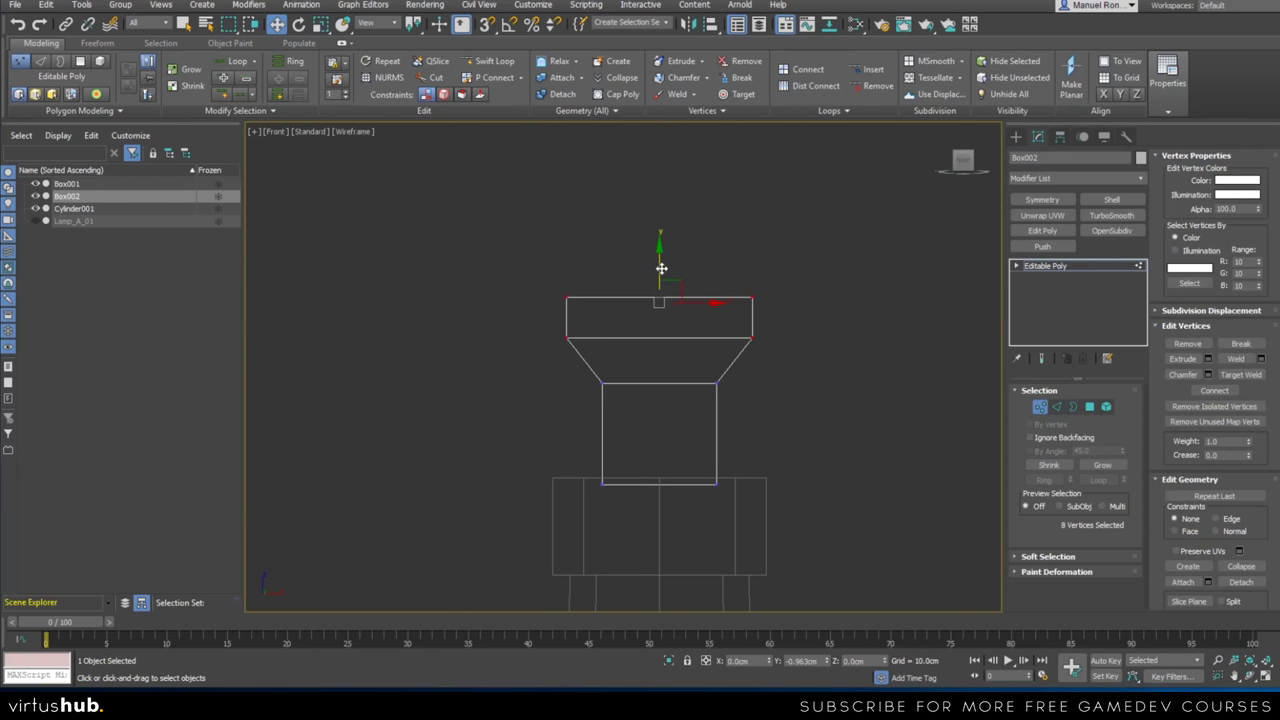
Lower the flare and rim vertices together to a Z position of about 276.3 cm, shortening the neck above the cap
left_click_drag(878, 380, 878, 380)
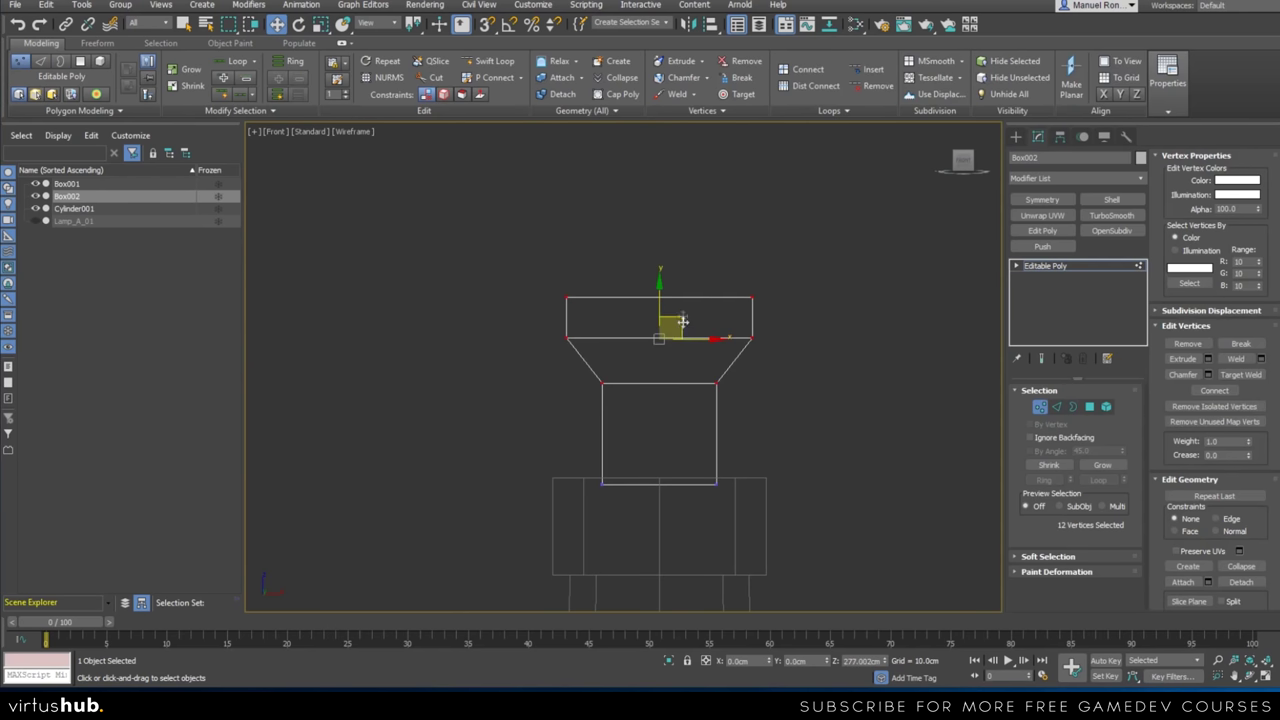
left_click_drag(659, 289, 659, 293)
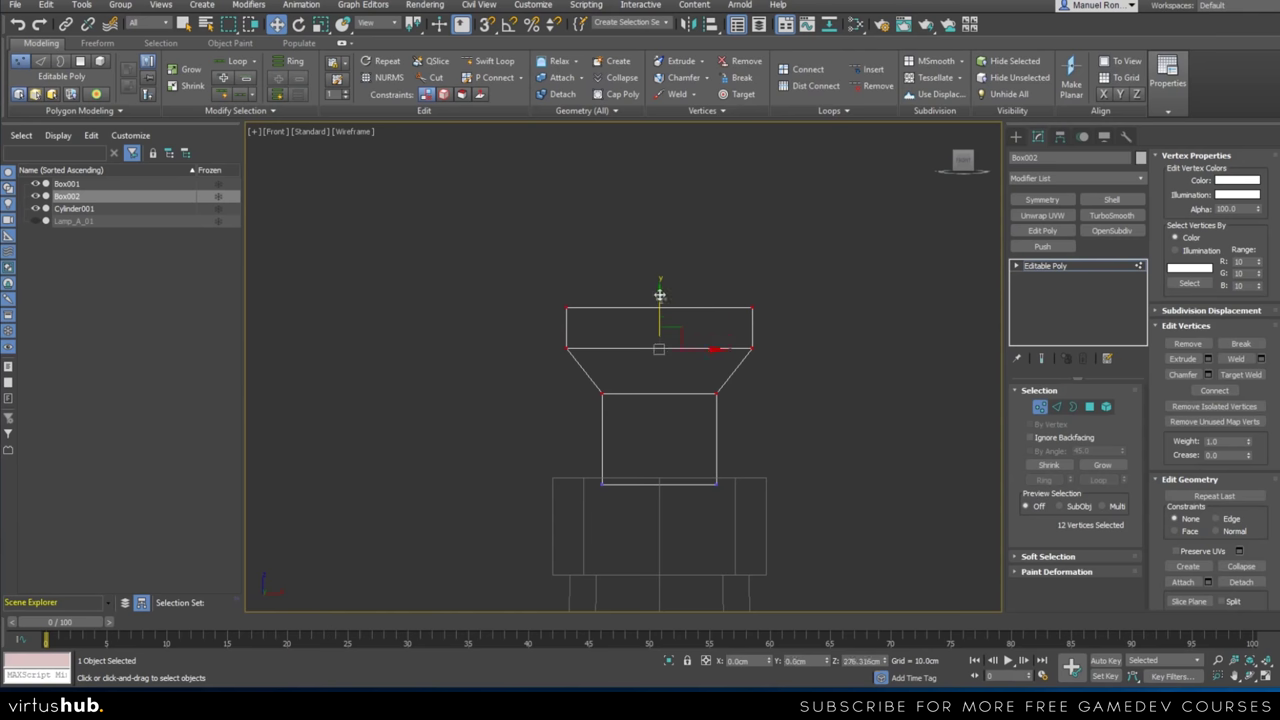
left_click(1073, 268)
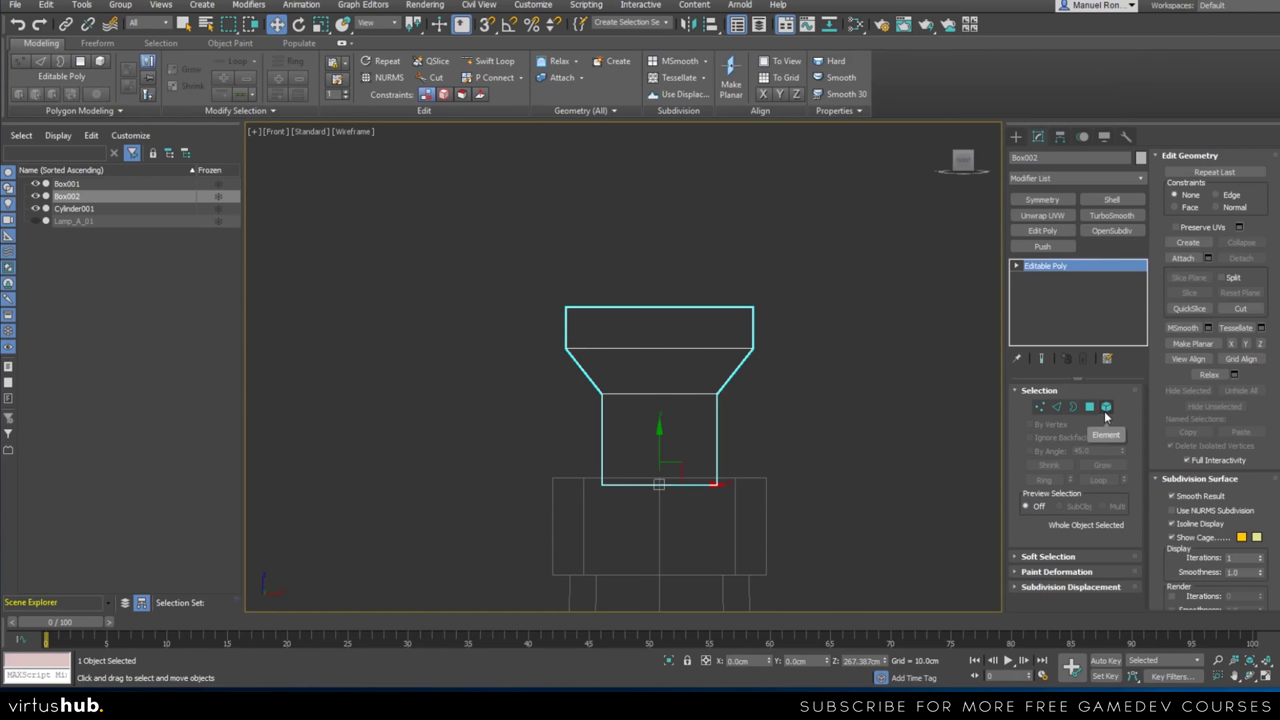
left_click(1041, 407)
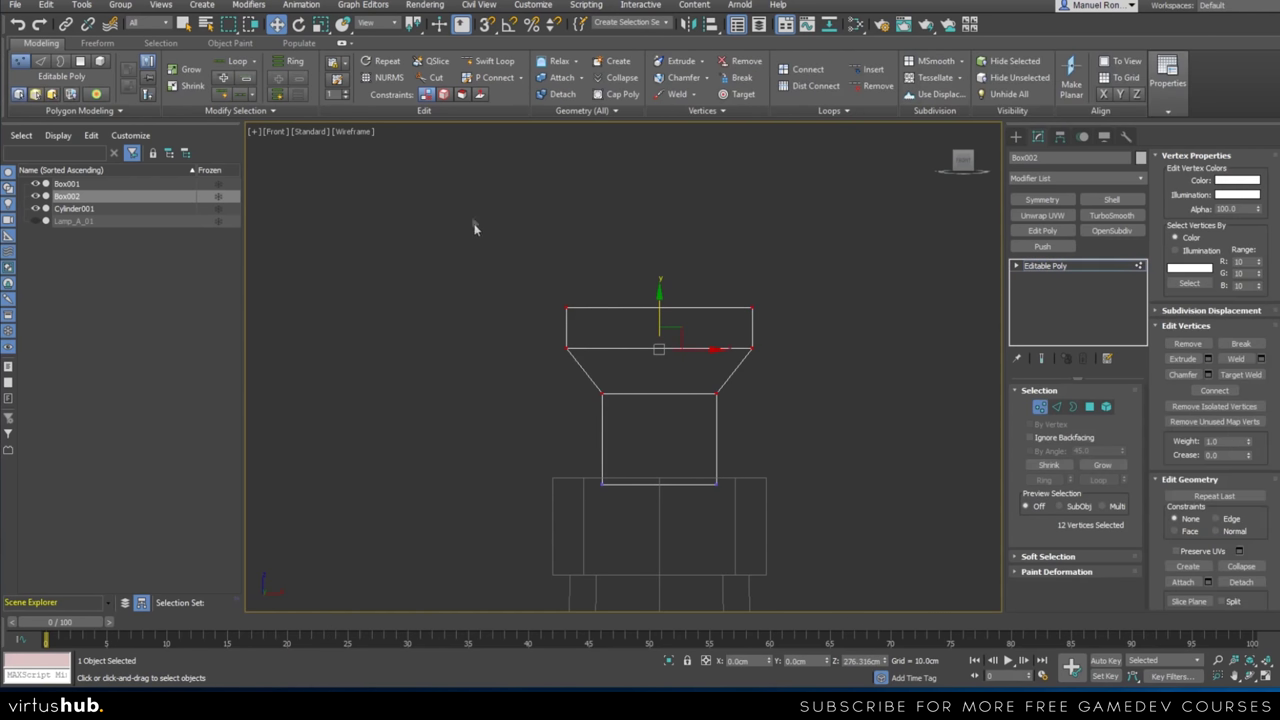
In the perspective view, scale all 16 vertices of the flared section along the horizontal axes to adjust its proportions
scroll(725, 421, "down", 4)
scroll(726, 425, "up", 4)
key("p")
scroll(696, 391, "up", 2)
middle_click_drag(697, 391, 743, 380, "alt")
key("r")
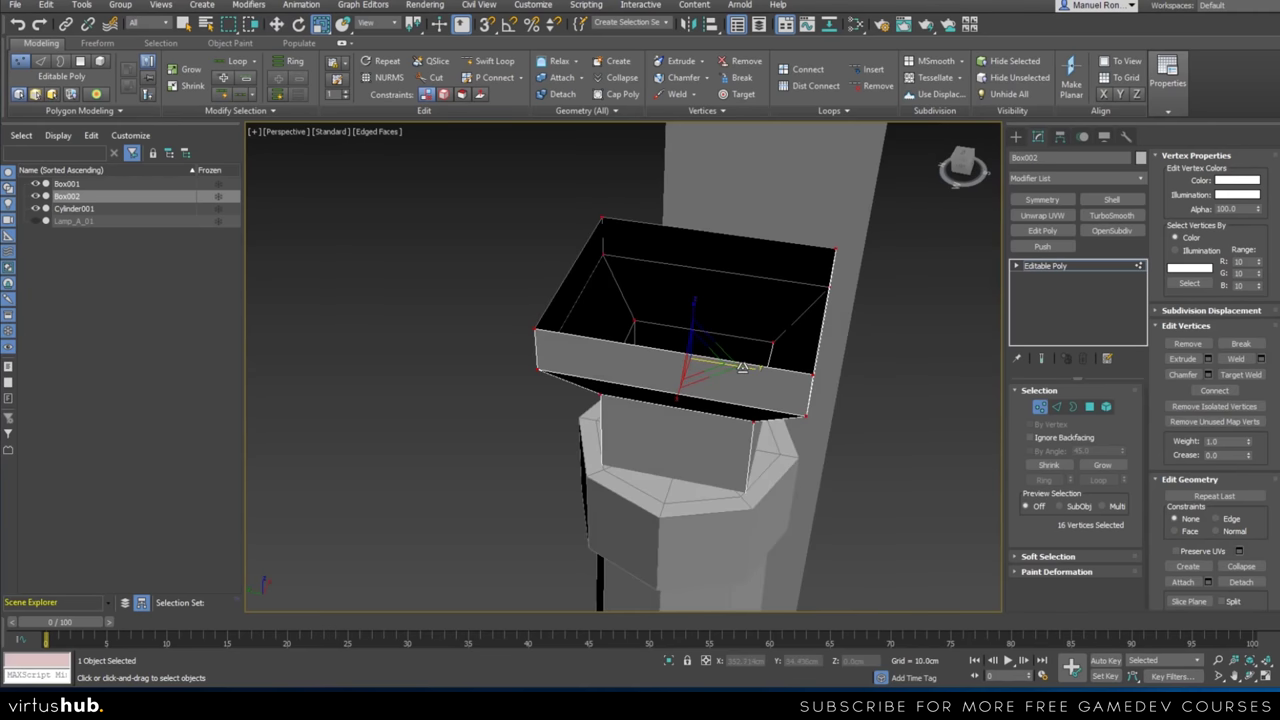
left_click_drag(742, 369, 738, 369)
middle_click_drag(738, 371, 676, 396, "alt")
left_click_drag(655, 385, 733, 387)
middle_click_drag(746, 479, 710, 368, "alt")
scroll(721, 390, "down", 3)
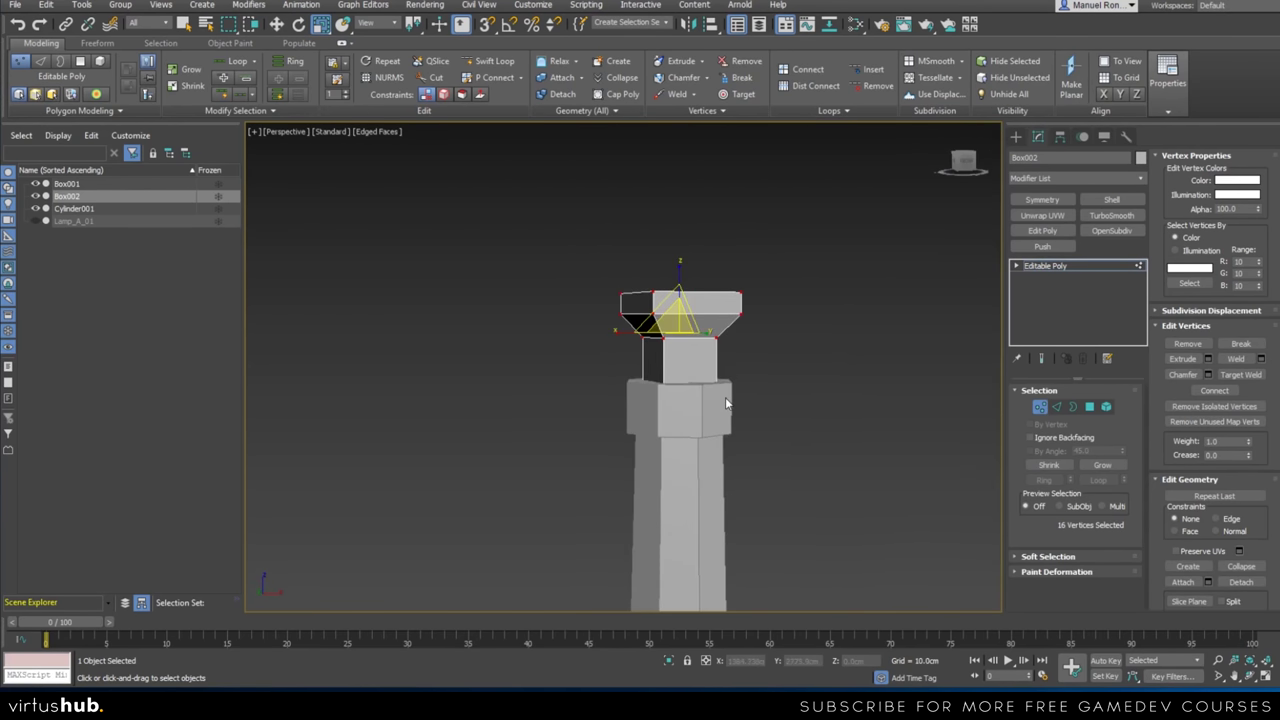
scroll(690, 345, "up", 3)
scroll(690, 365, "down", 3)
In the front view, extrude the rim's open top border straight up into a tall square column
left_click(1073, 407)
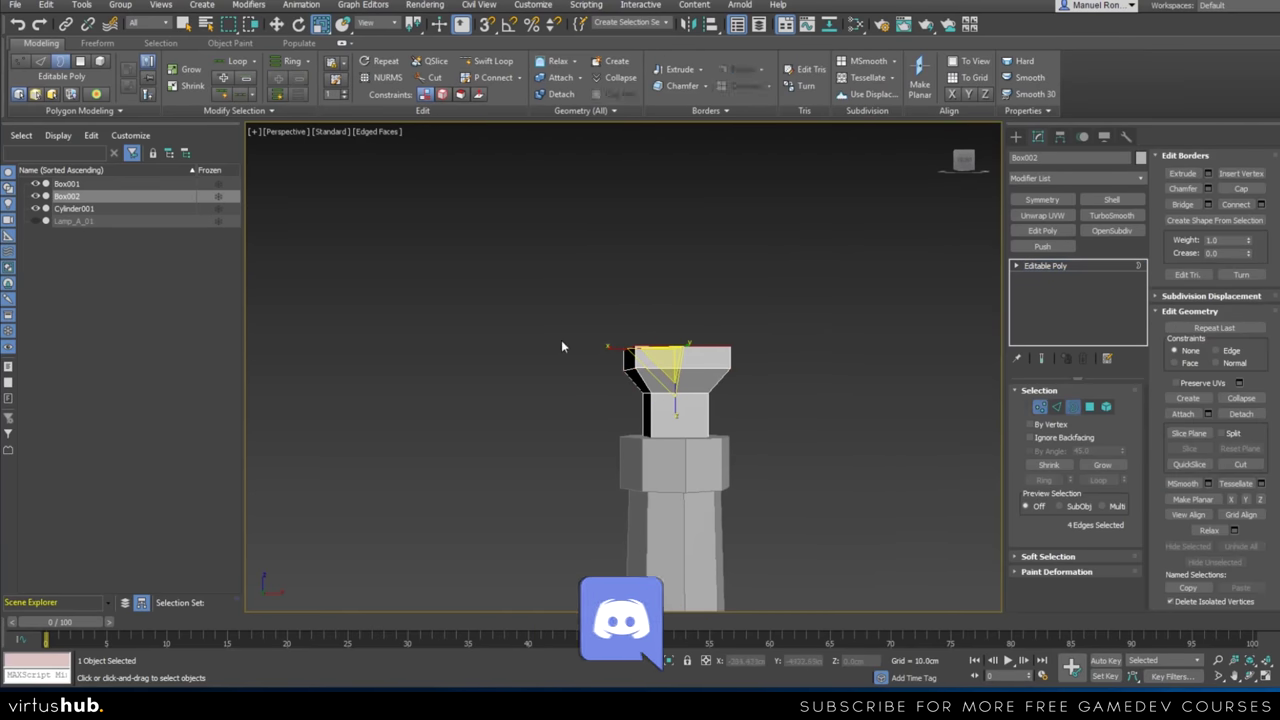
middle_click_drag(700, 360, 660, 395)
key("f")
scroll(595, 371, "down", 6)
scroll(590, 364, "up", 2)
scroll(647, 388, "up", 2)
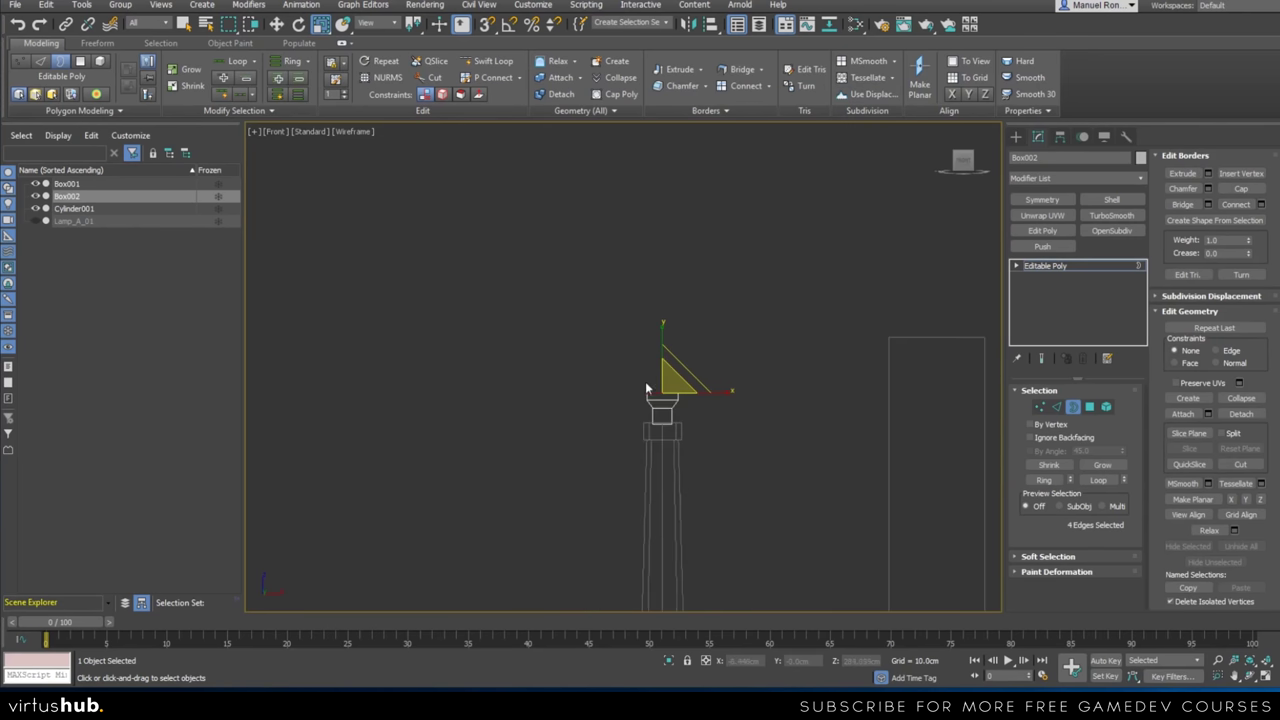
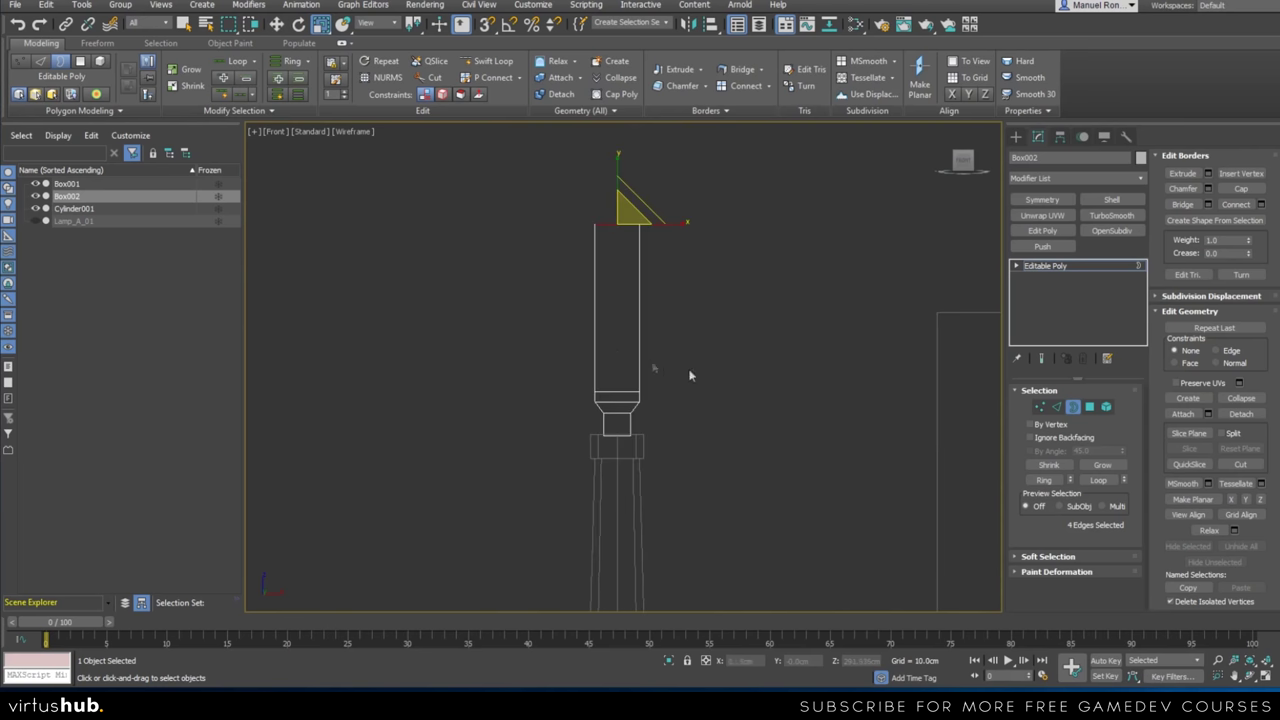
Extrude the tall column's four side polygons outward 10 cm along their local normals
left_click(1090, 408)
left_click_drag(489, 276, 707, 330)
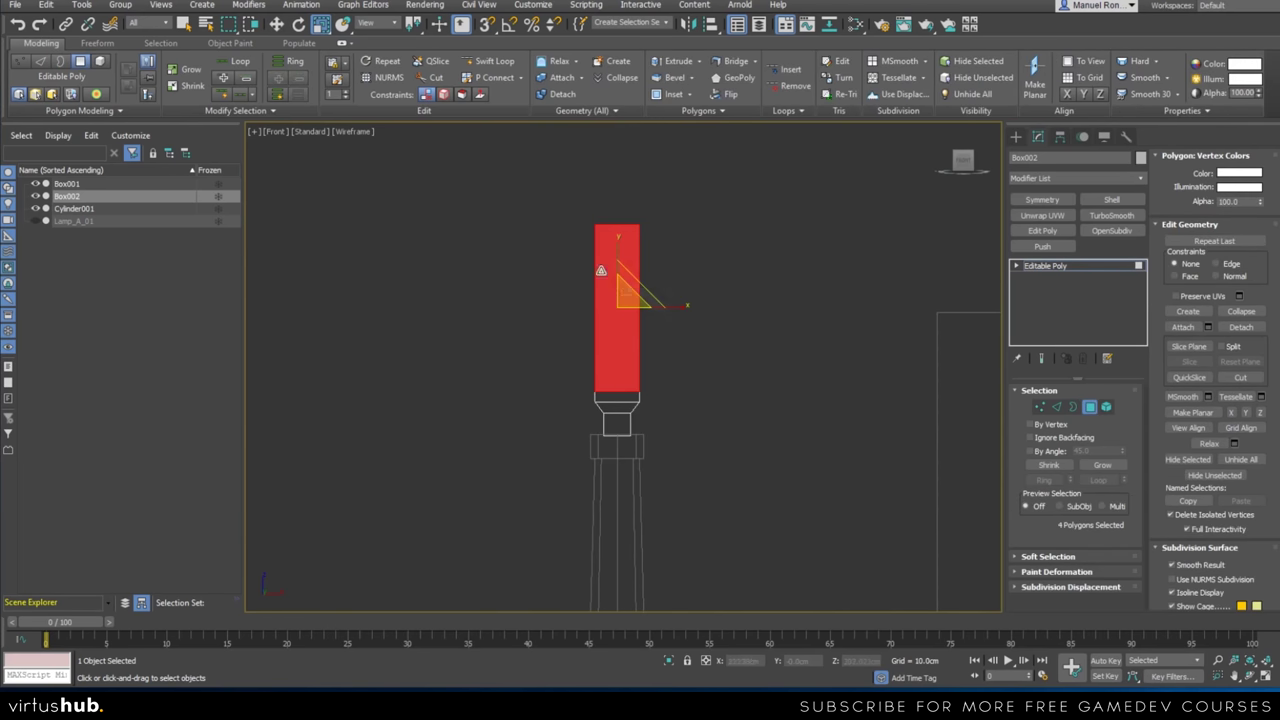
left_click(700, 66)
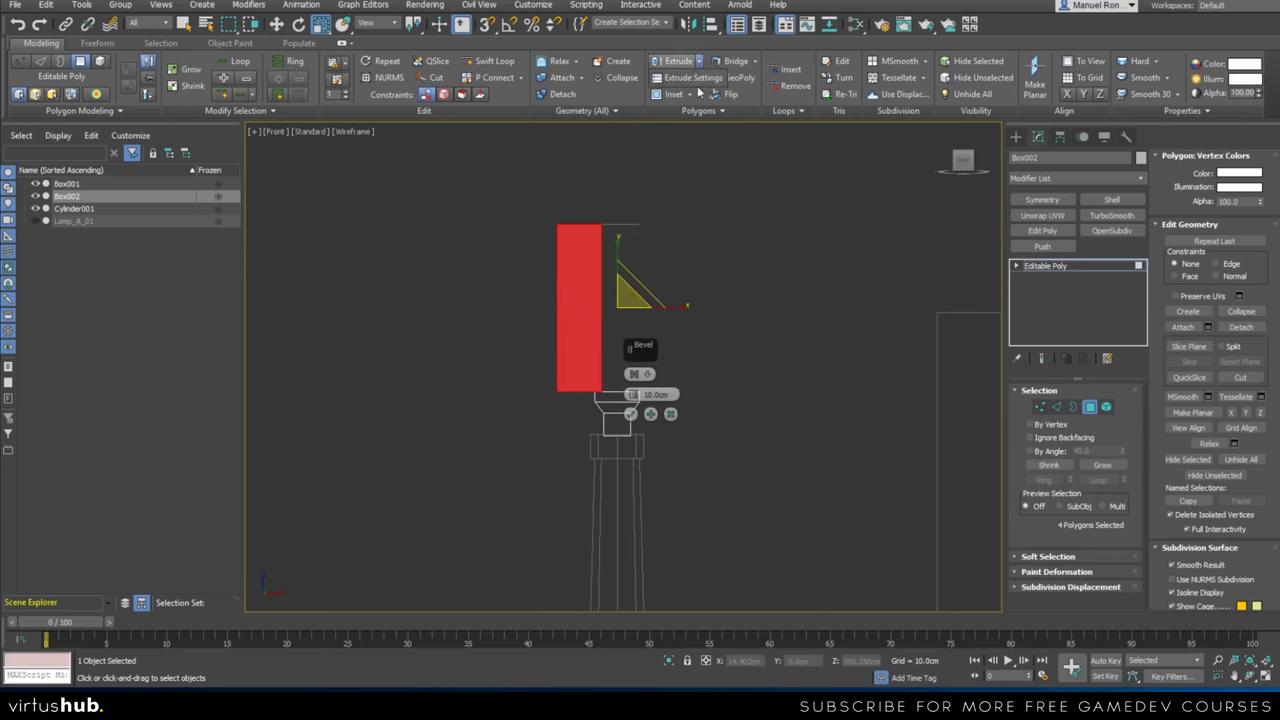
scroll(590, 350, "up", 3)
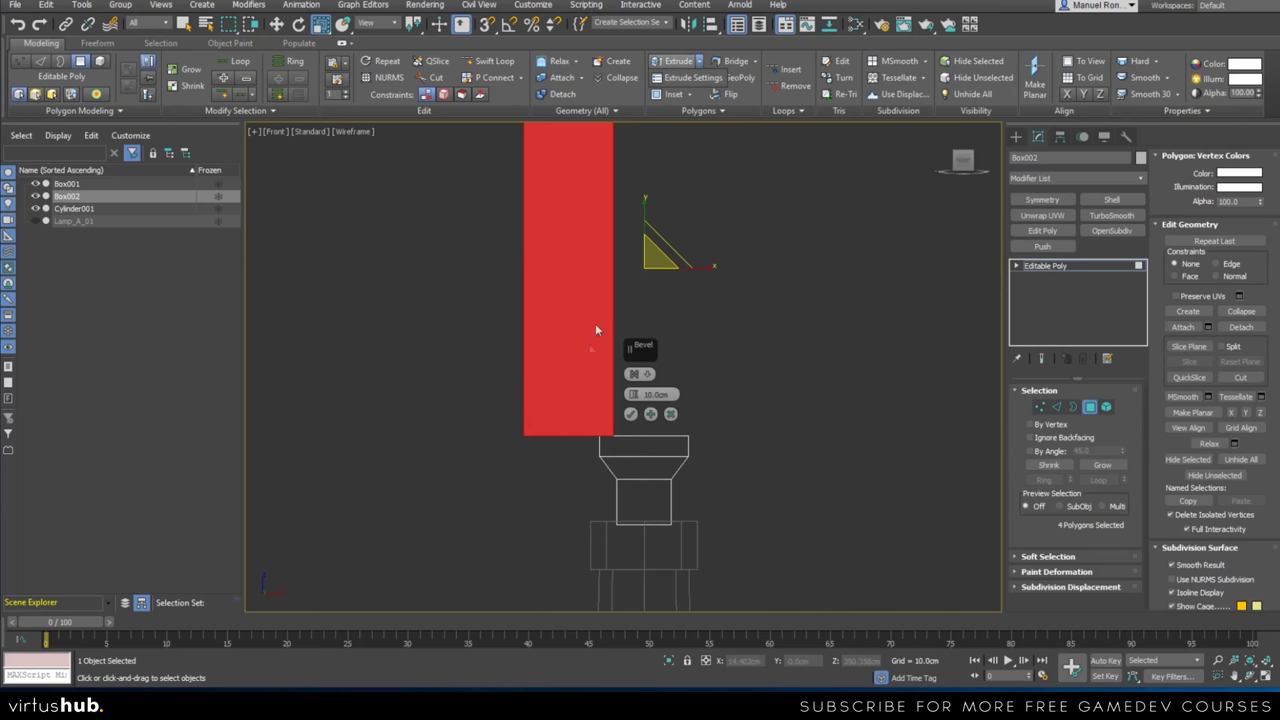
left_click(650, 376)
left_click(651, 420)
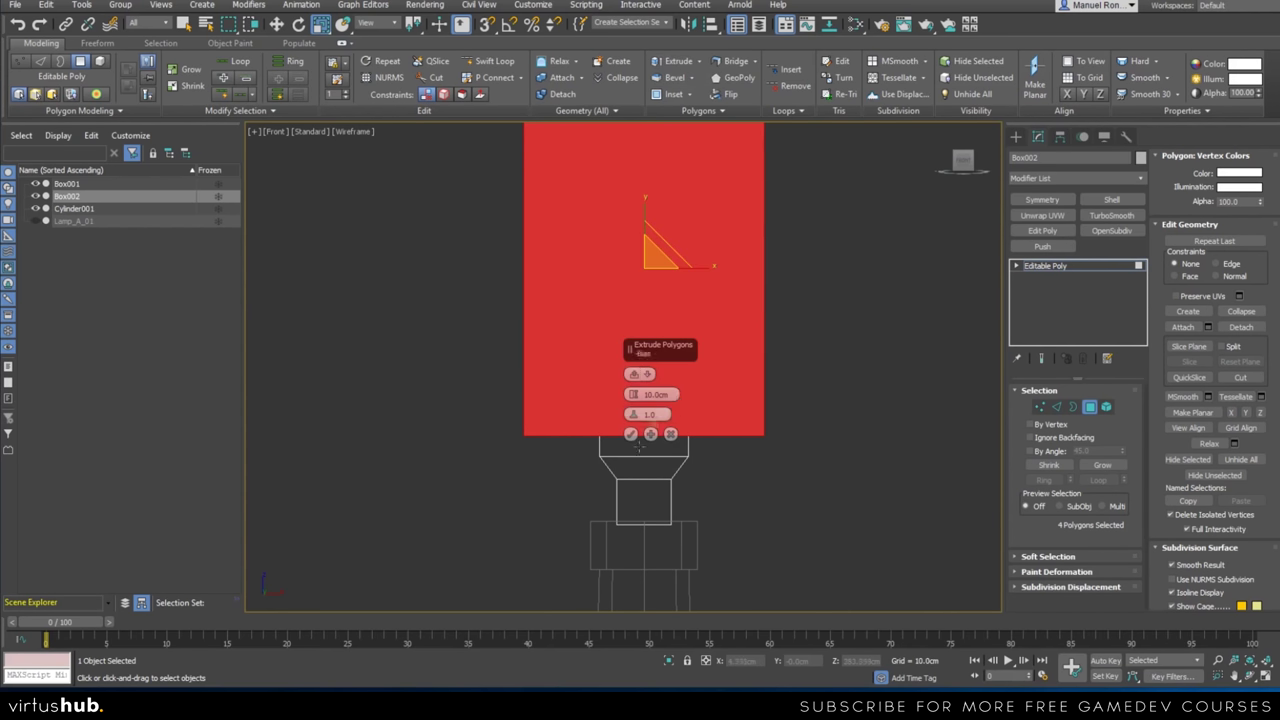
scroll(651, 422, "down", 2)
left_click(630, 434)
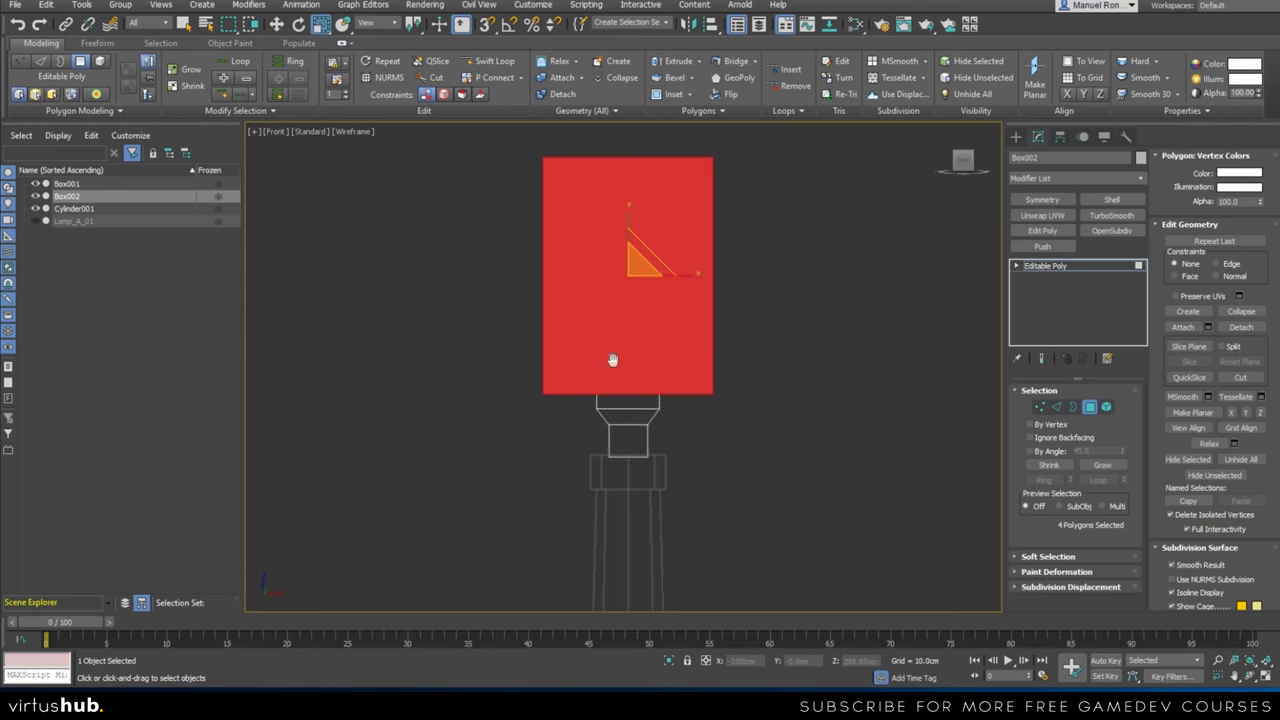
scroll(614, 367, "down", 3)
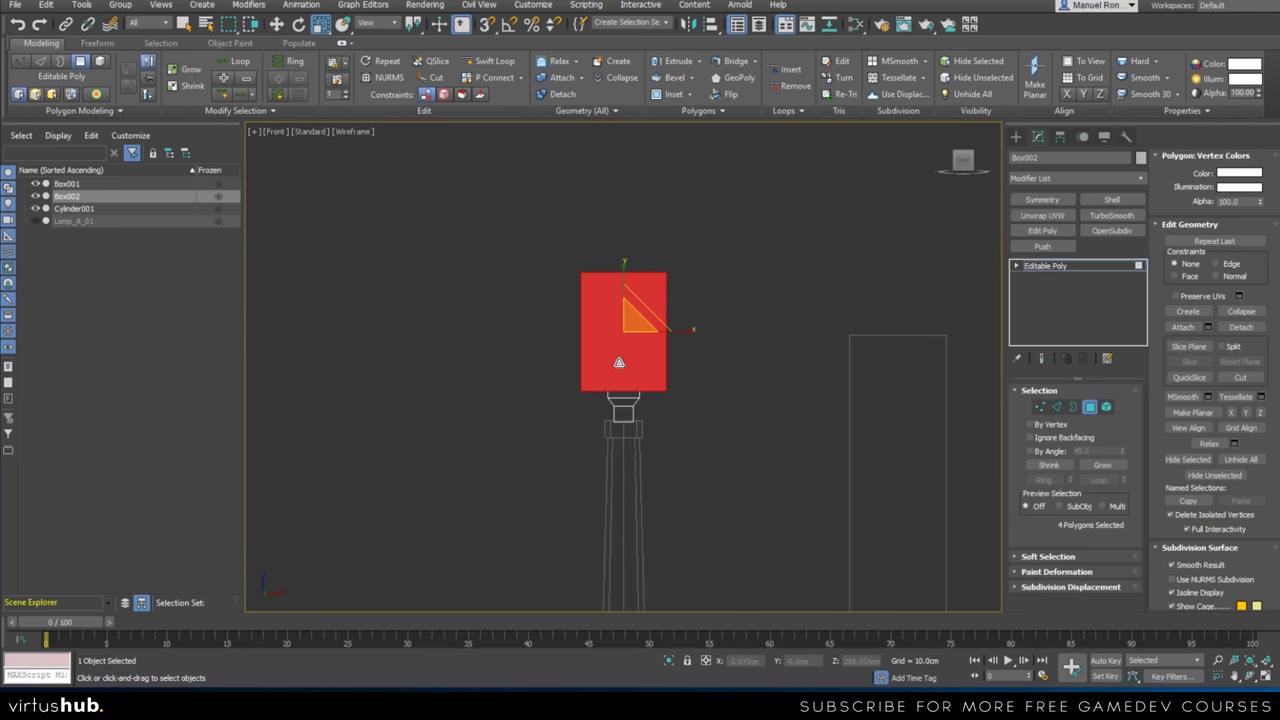
Undo the previous extrusion and extrude the tall column's four side polygons outward by 3 cm instead
scroll(619, 362, "up", 2)
key("ctrl+z")
left_click(699, 62)
left_click(692, 78)
left_click_drag(633, 395, 634, 414)
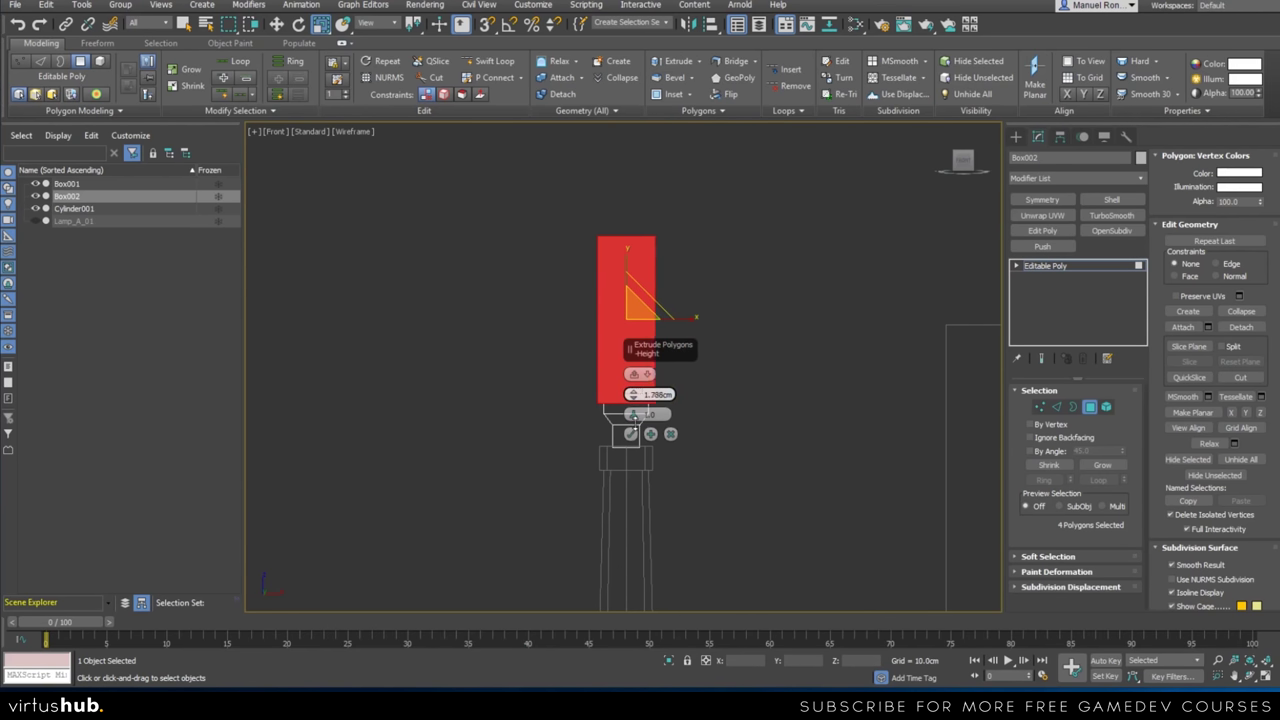
scroll(632, 420, "up", 3)
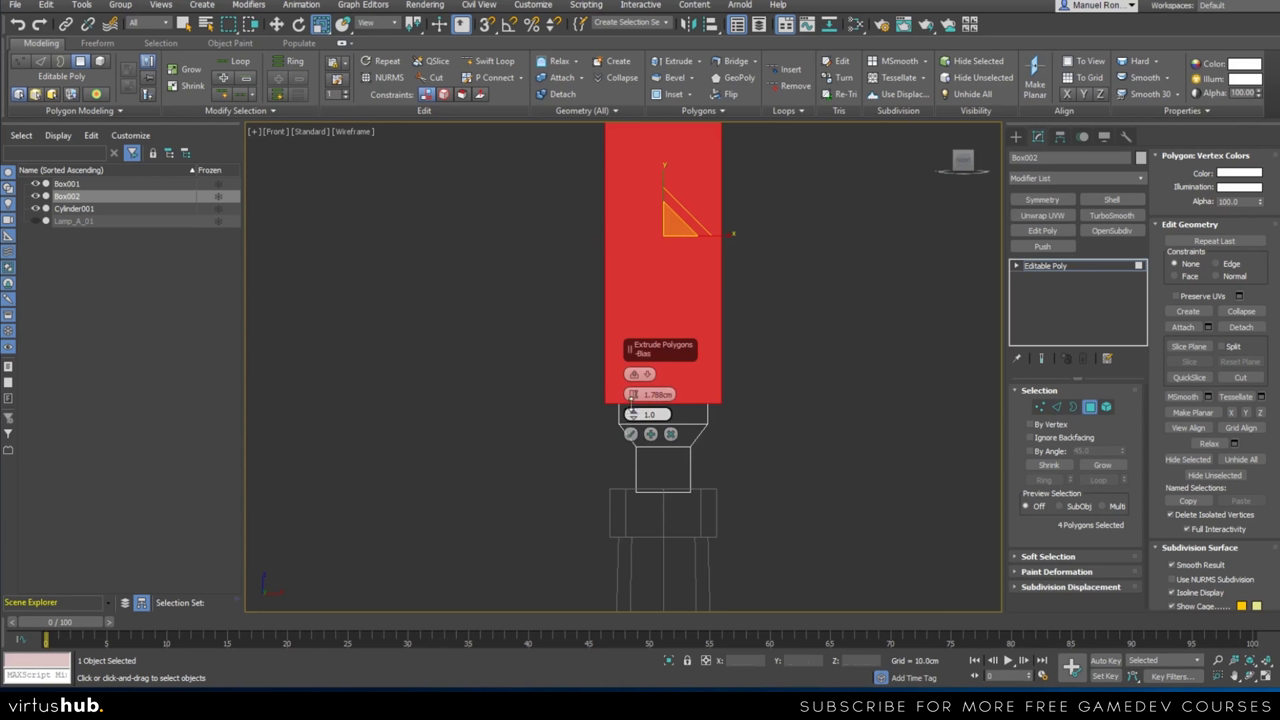
left_click_drag(633, 393, 632, 380)
double_click(650, 396)
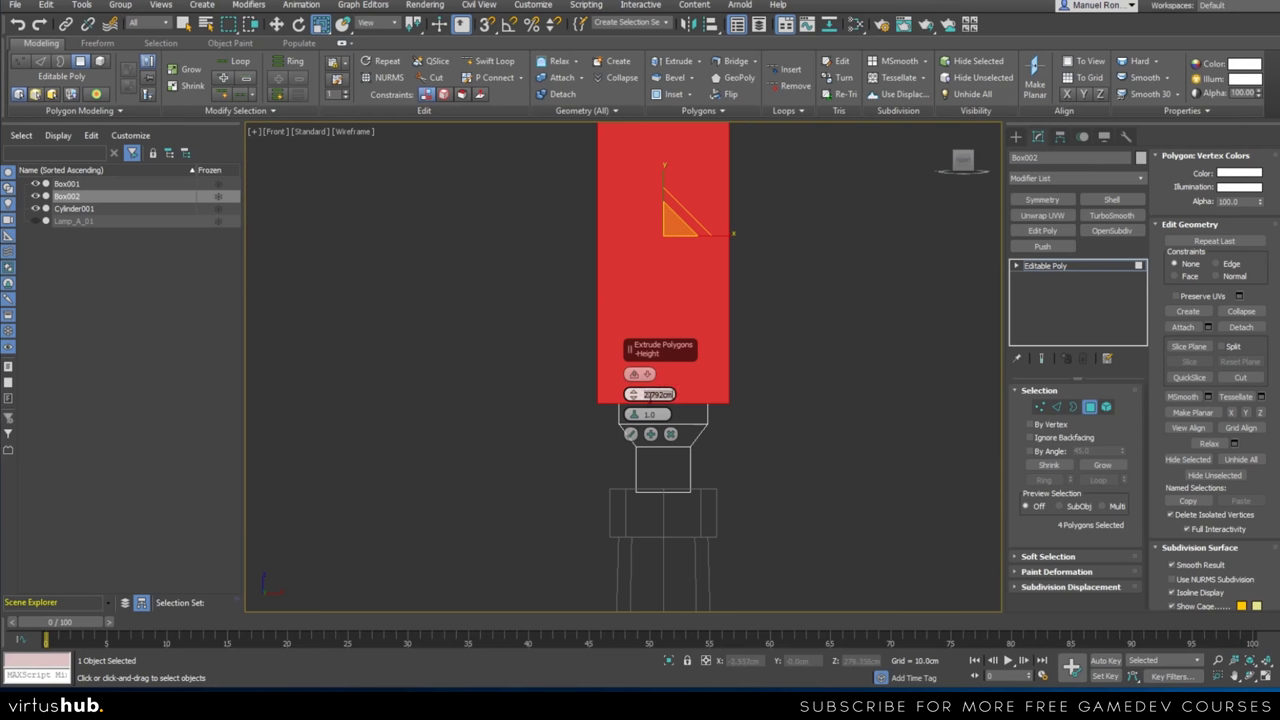
type("3")
key("Return")
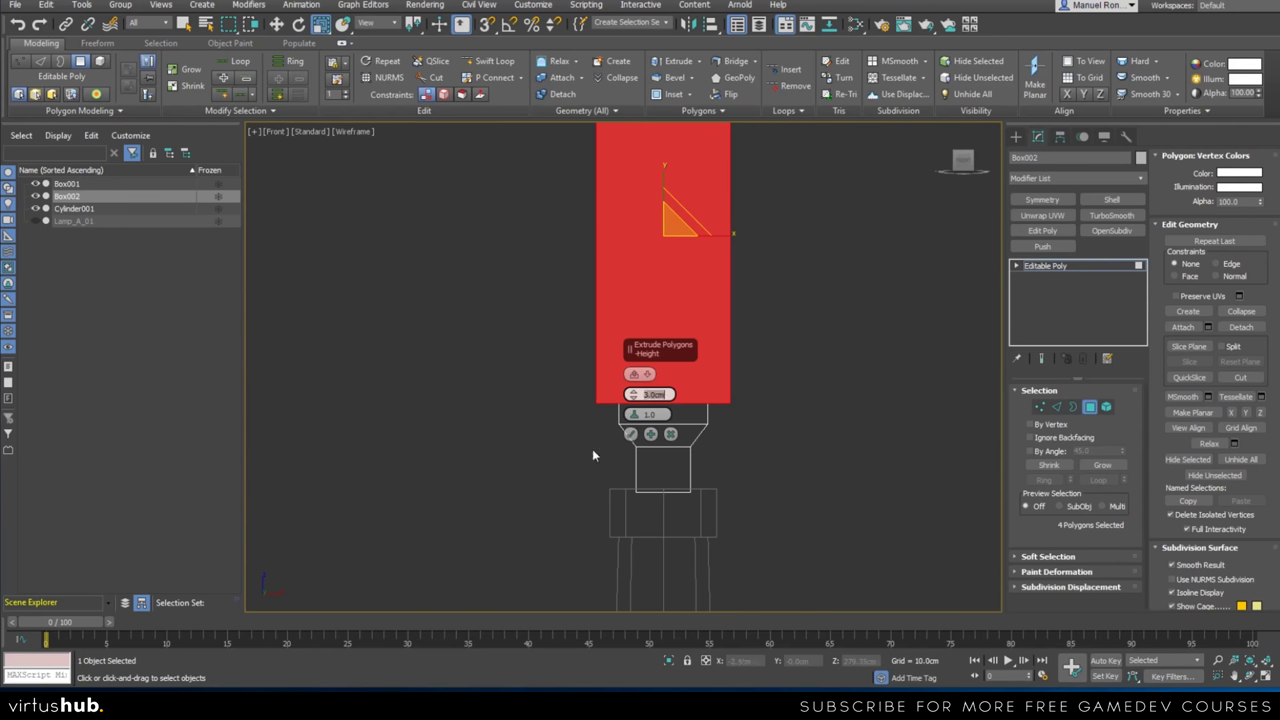
left_click(630, 435)
In the perspective view, delete the ring of four polygons around the column's open top
middle_click_drag(709, 340, 689, 402)
scroll(690, 401, "down", 3)
left_click(792, 387)
scroll(803, 464, "down", 3)
key("p")
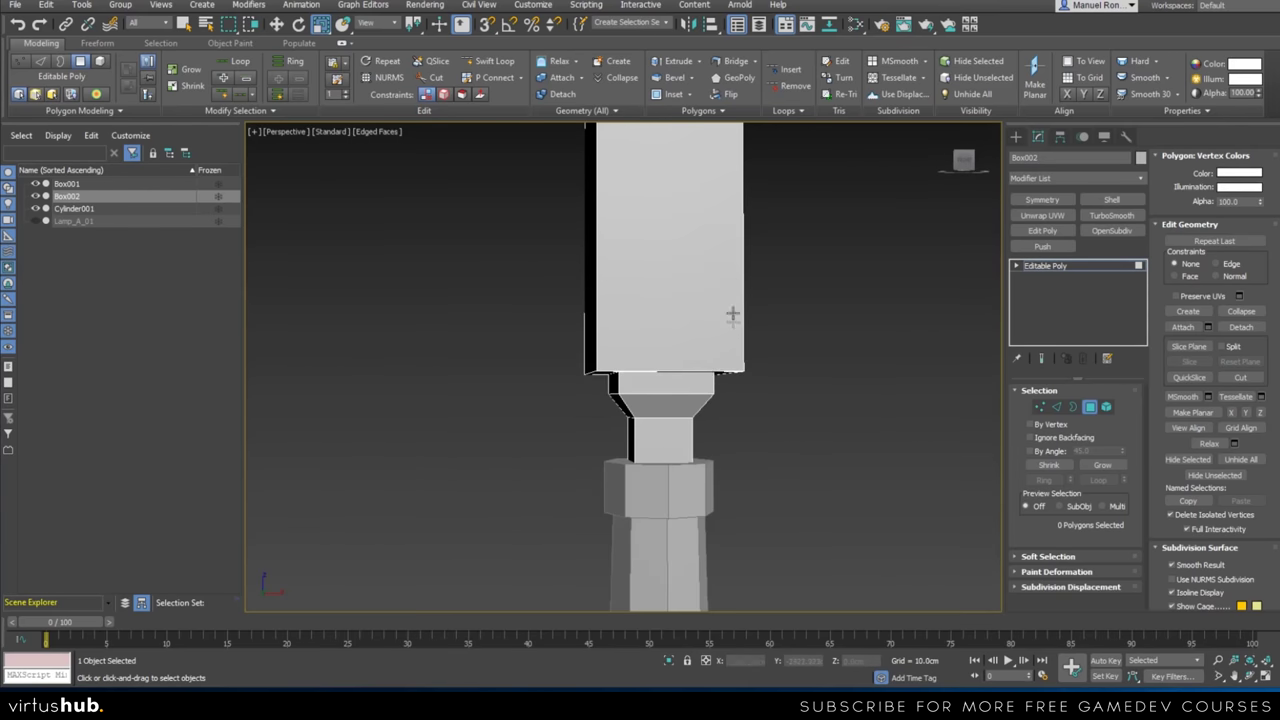
middle_click_drag(732, 325, 726, 254, "alt")
middle_click_drag(593, 369, 704, 320, "alt")
left_click(708, 325)
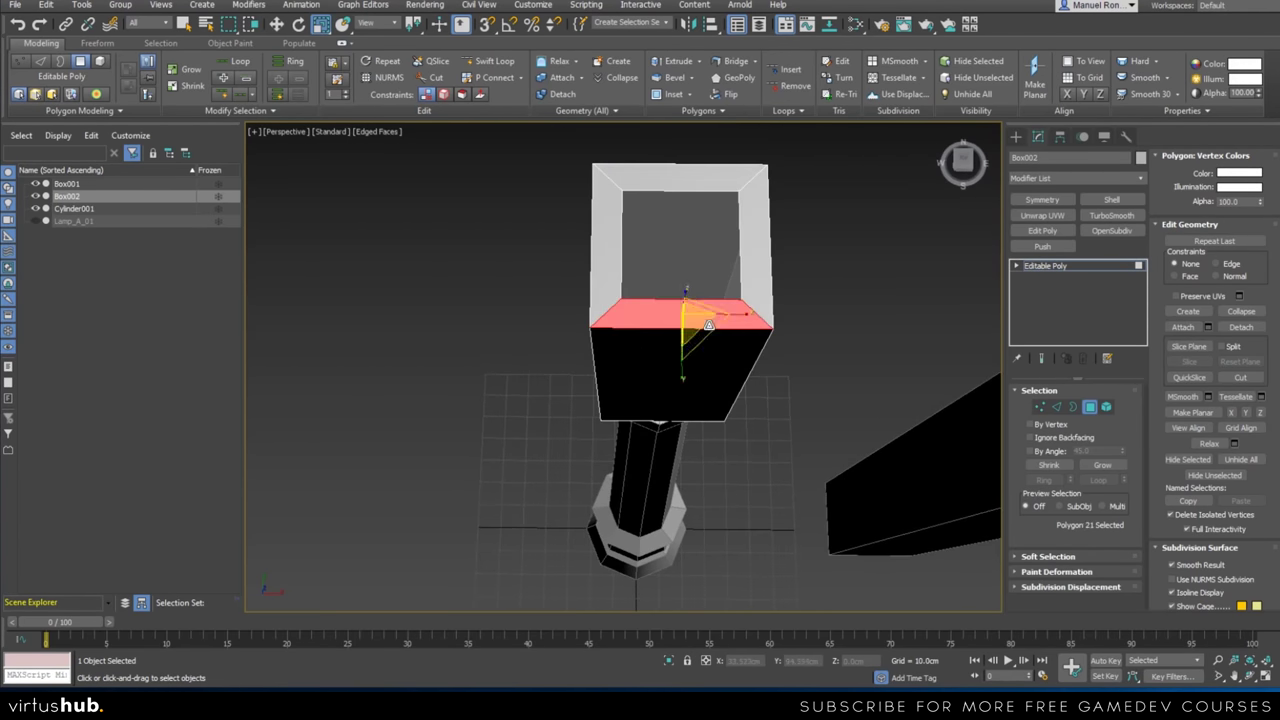
left_click(706, 322, "shift")
key("Delete")
In the front view, scale the column's four top vertices outward so the lantern housing widens toward the top
middle_click_drag(698, 338, 772, 352, "alt")
left_click(1039, 406)
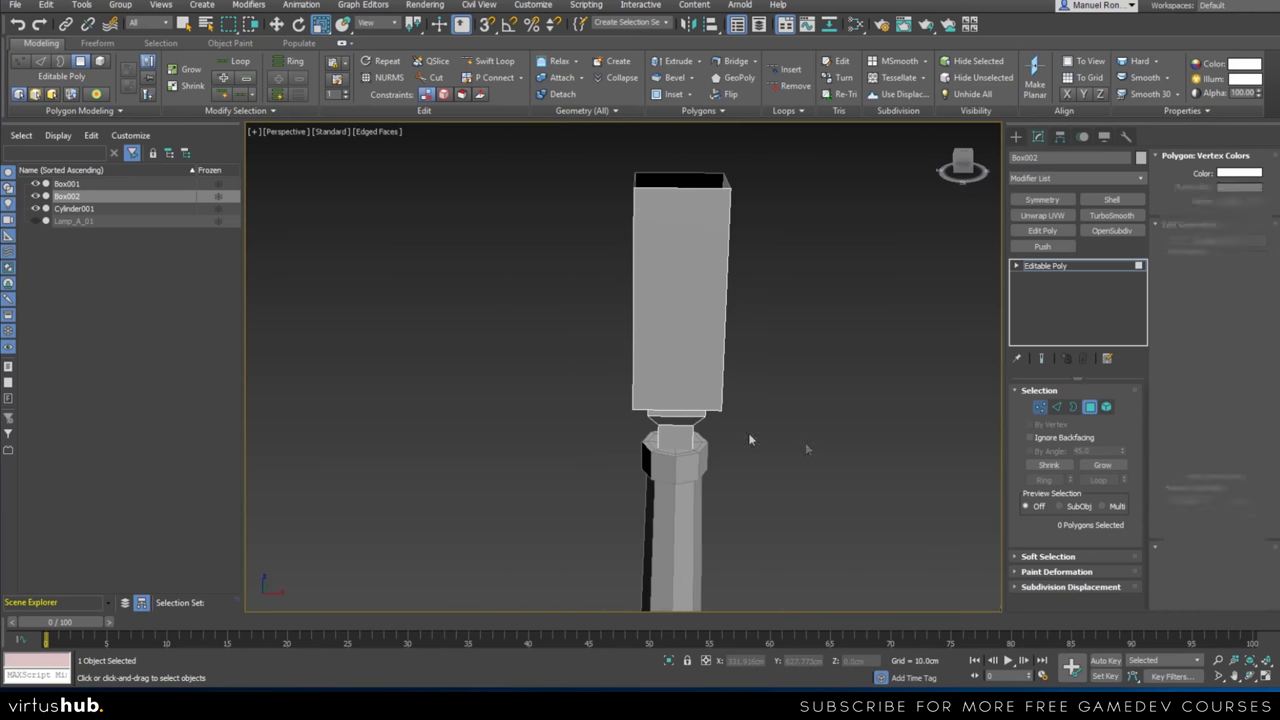
left_click_drag(605, 138, 758, 225)
middle_click_drag(704, 318, 706, 323)
key("f")
scroll(701, 324, "up", 4)
left_click_drag(707, 345, 738, 262)
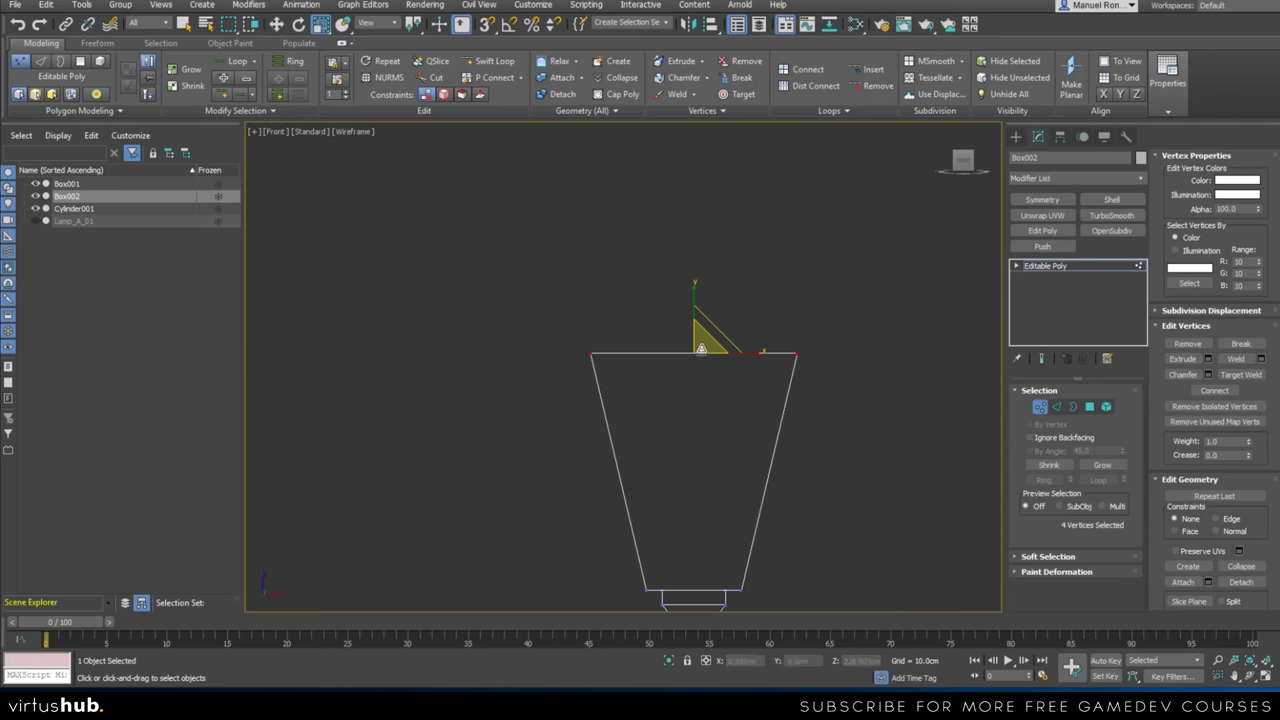
scroll(688, 347, "down", 3)
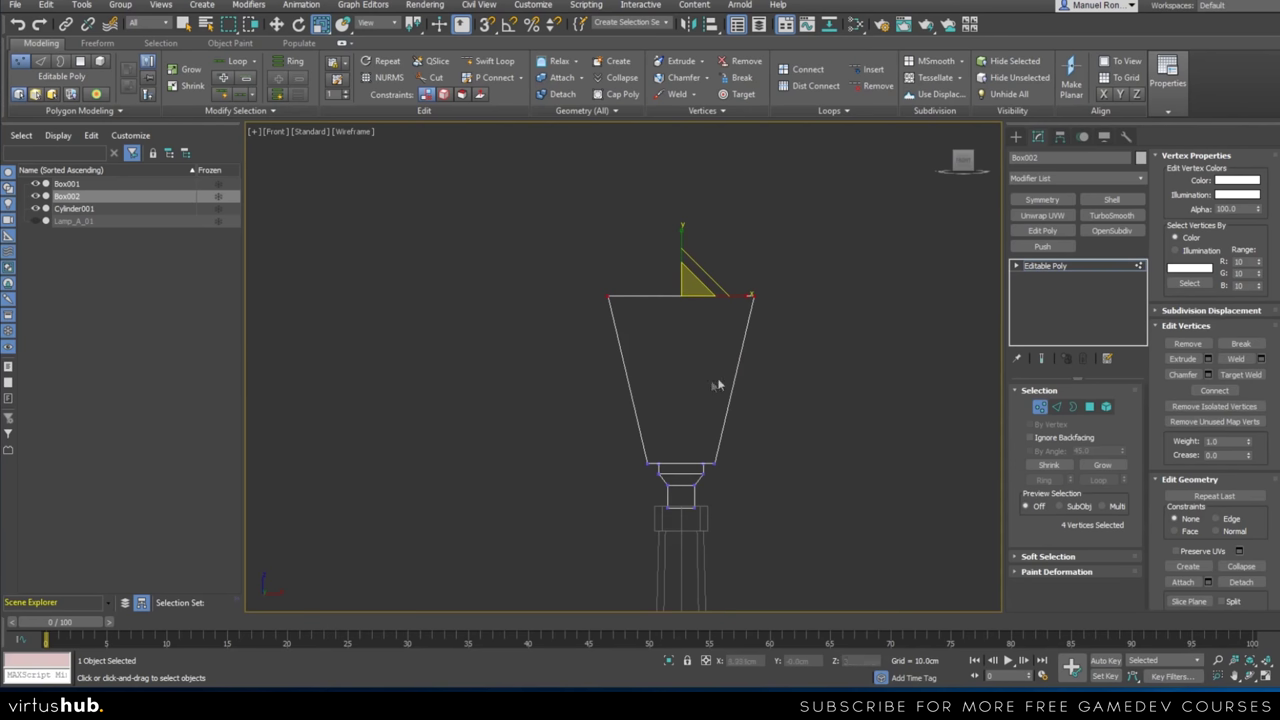
middle_click_drag(717, 385, 690, 411)
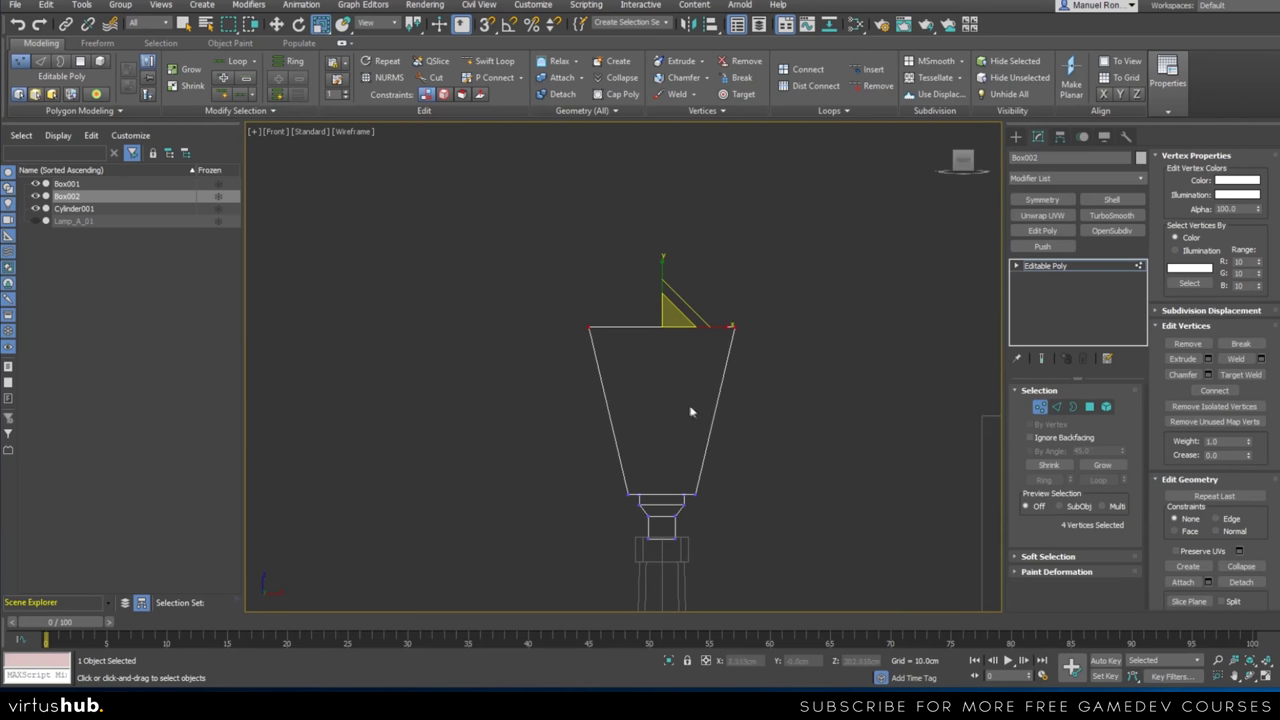
Extrude the housing's open top border straight up twice, forming a thin lower band and a taller upper band
left_click(1073, 406)
left_click_drag(634, 294, 661, 364)
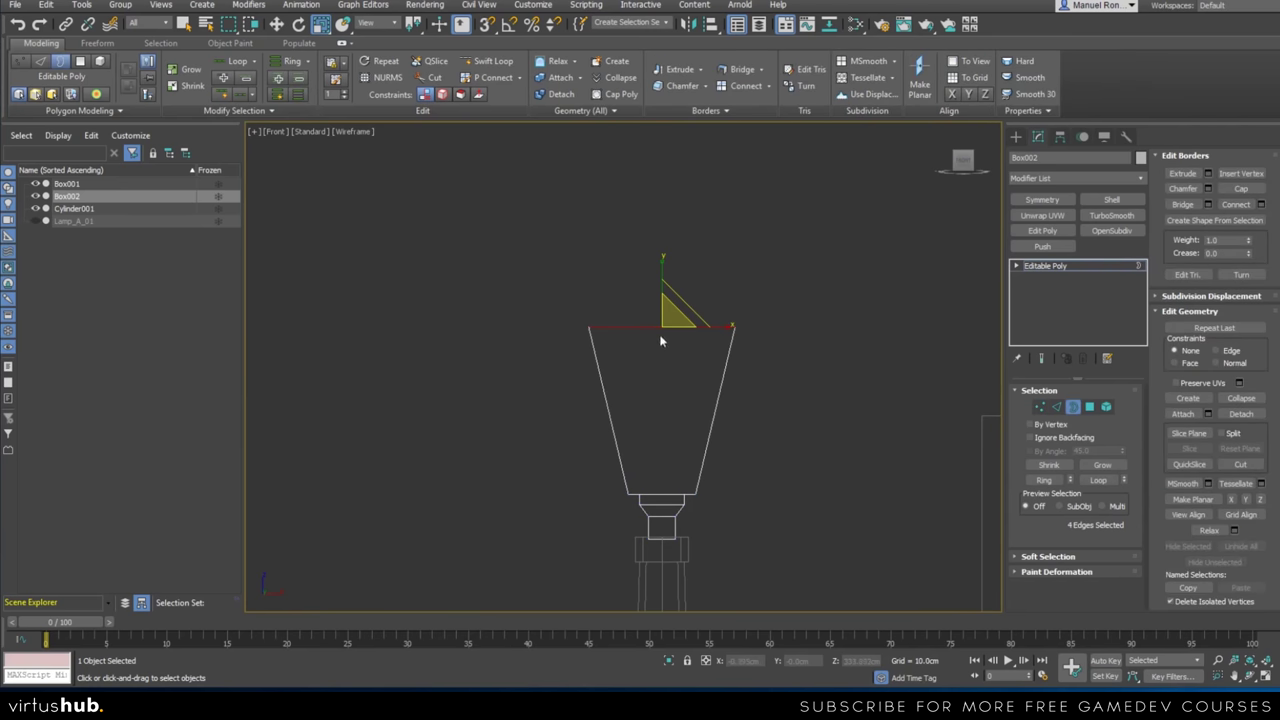
scroll(662, 318, "up", 2)
left_click_drag(663, 296, 664, 260, "shift")
Extrude the upper band's four side polygons outward by 3.4 cm to form a projecting rim
left_click(1089, 406)
left_click_drag(815, 318, 814, 316)
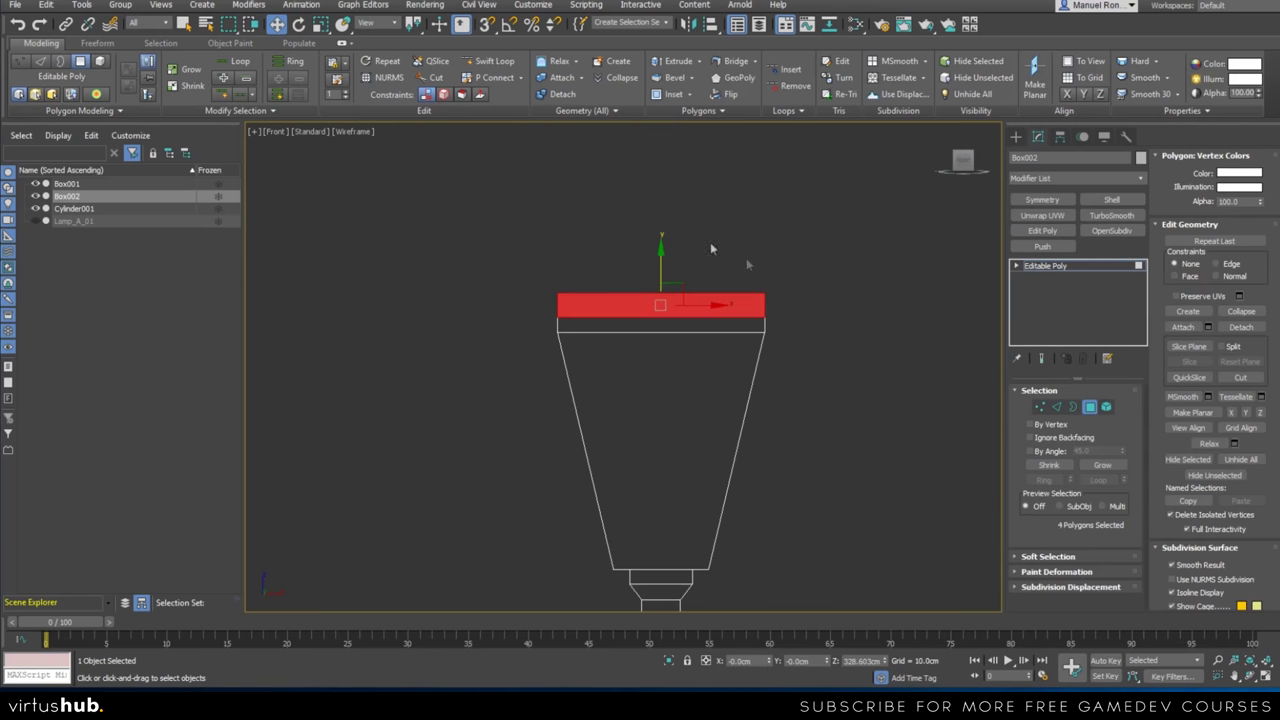
left_click(699, 62)
left_click(696, 79)
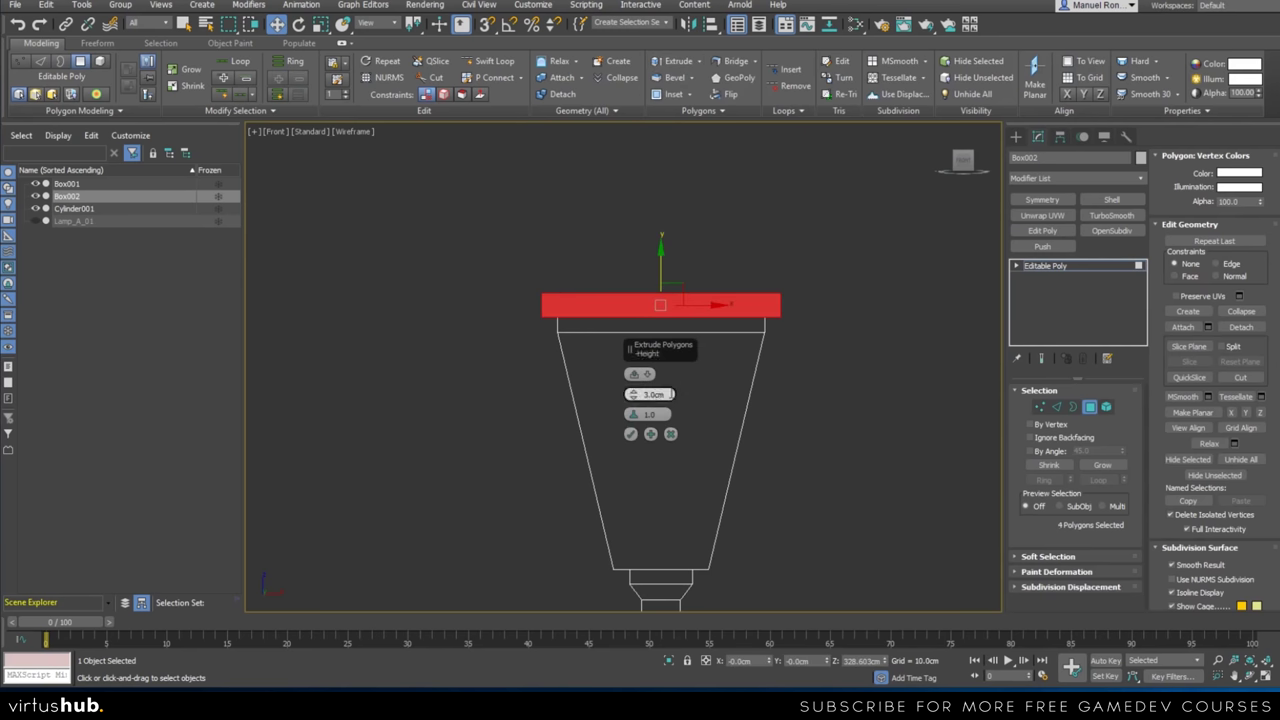
type("3.4")
key("Return")
left_click(631, 435)
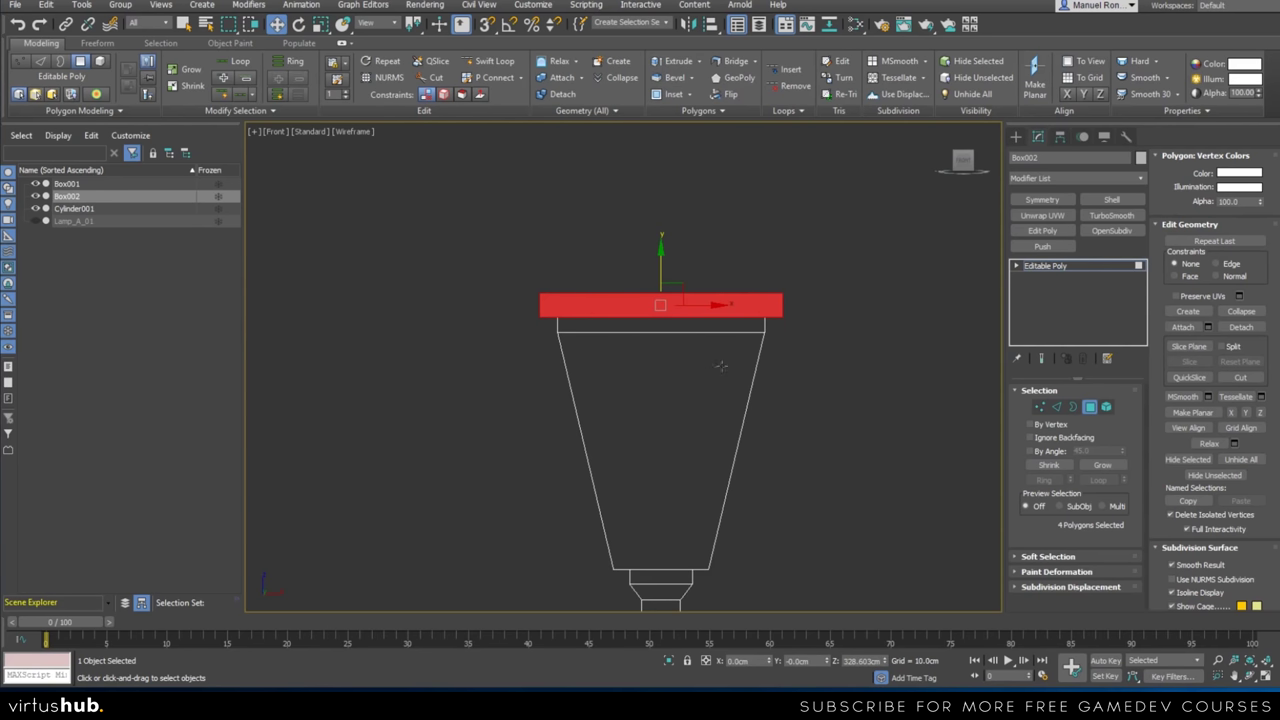
In the perspective view, delete the four flat polygons on top of the projecting rim
scroll(705, 417, "down", 2)
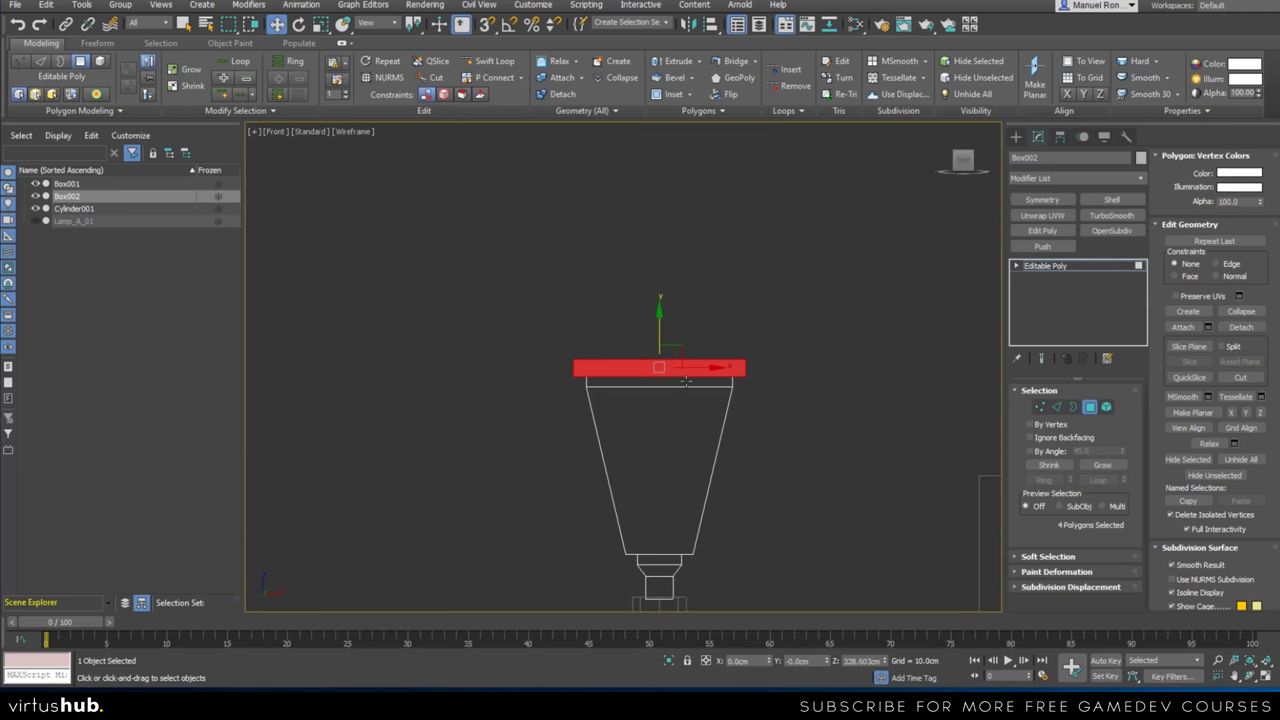
scroll(697, 423, "down", 5)
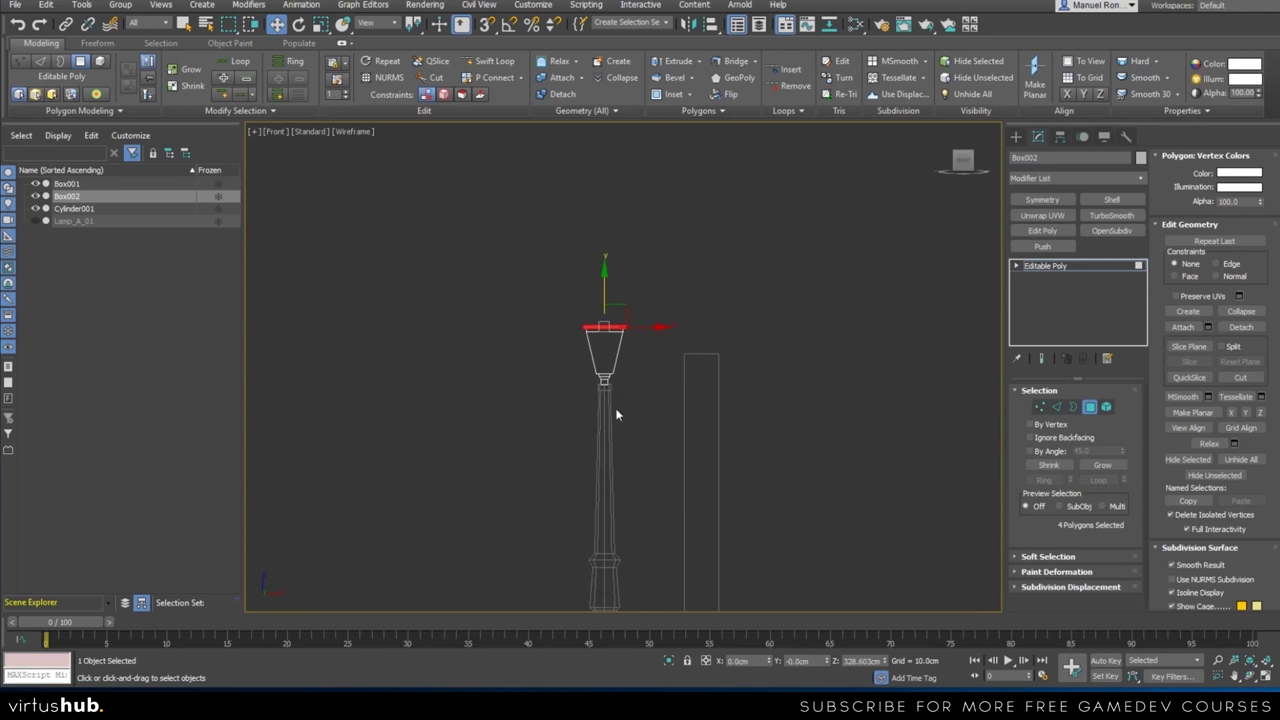
scroll(604, 320, "up", 5)
middle_click_drag(617, 384, 660, 410)
scroll(659, 418, "down", 3)
key("p")
middle_click_drag(678, 319, 702, 370, "alt")
scroll(742, 297, "up", 3)
left_click(740, 299)
left_click(736, 318, "shift")
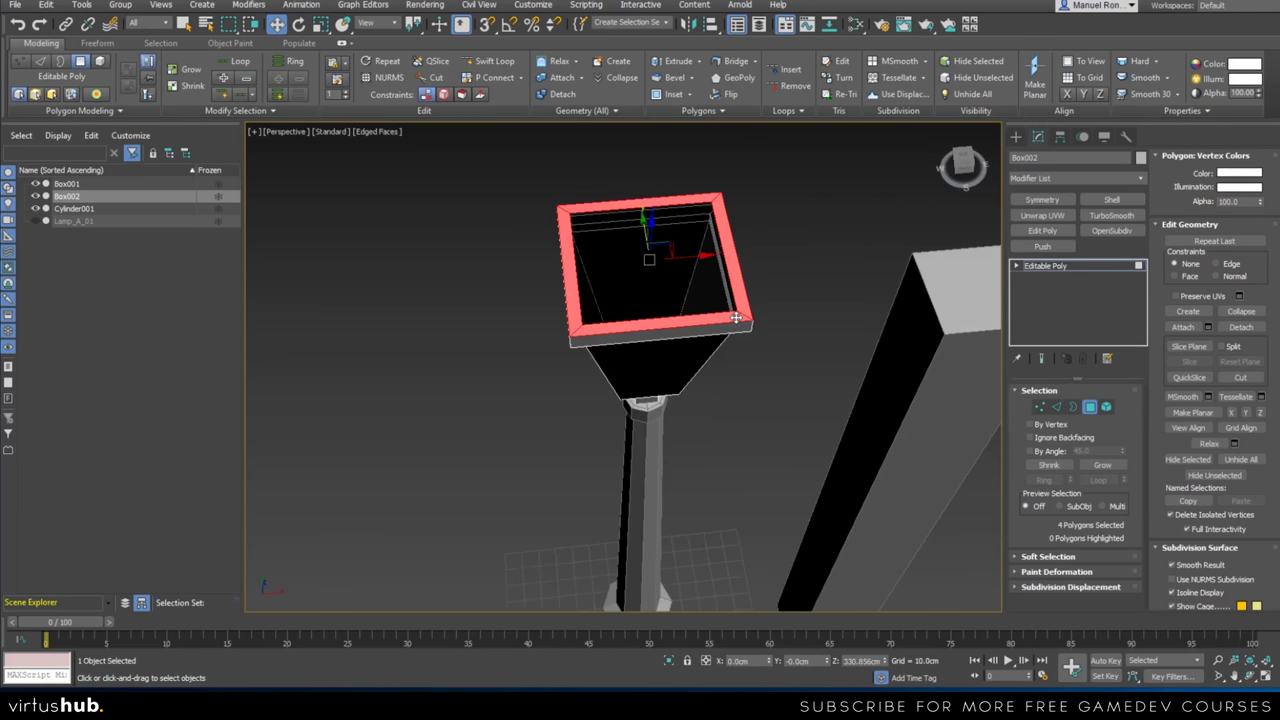
left_click(742, 288)
left_click(771, 288)
left_click(744, 293)
left_click(717, 316, "shift")
key("ctrl+d")
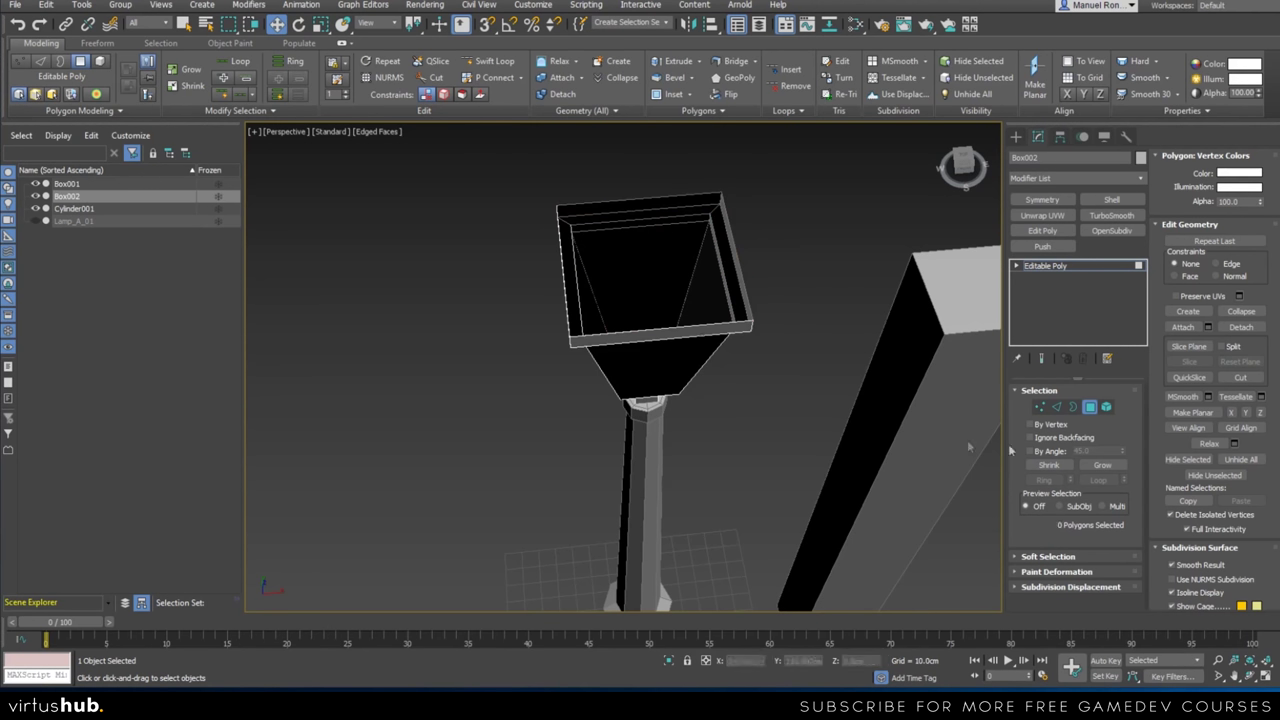
Try to extrude the rim's outer open border straight up in the front view, and undo the extrusion
left_click(1071, 409)
left_click(688, 231)
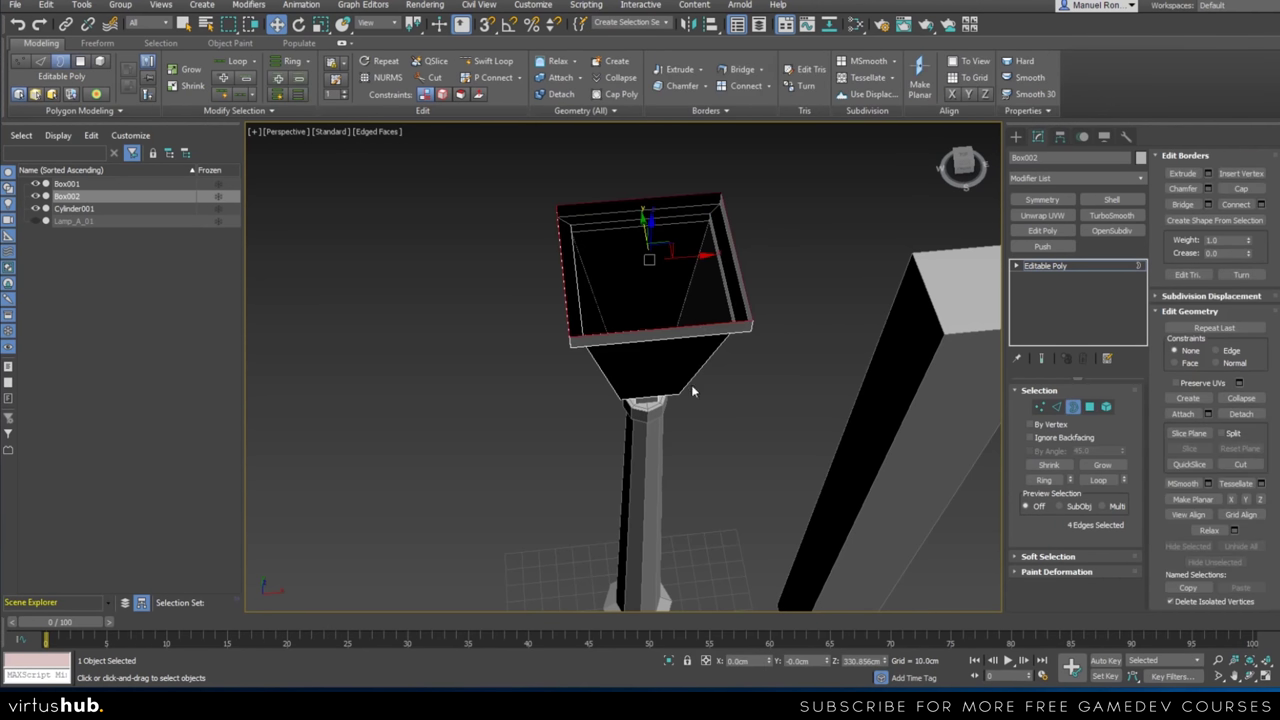
key("f")
scroll(600, 400, "up", 6)
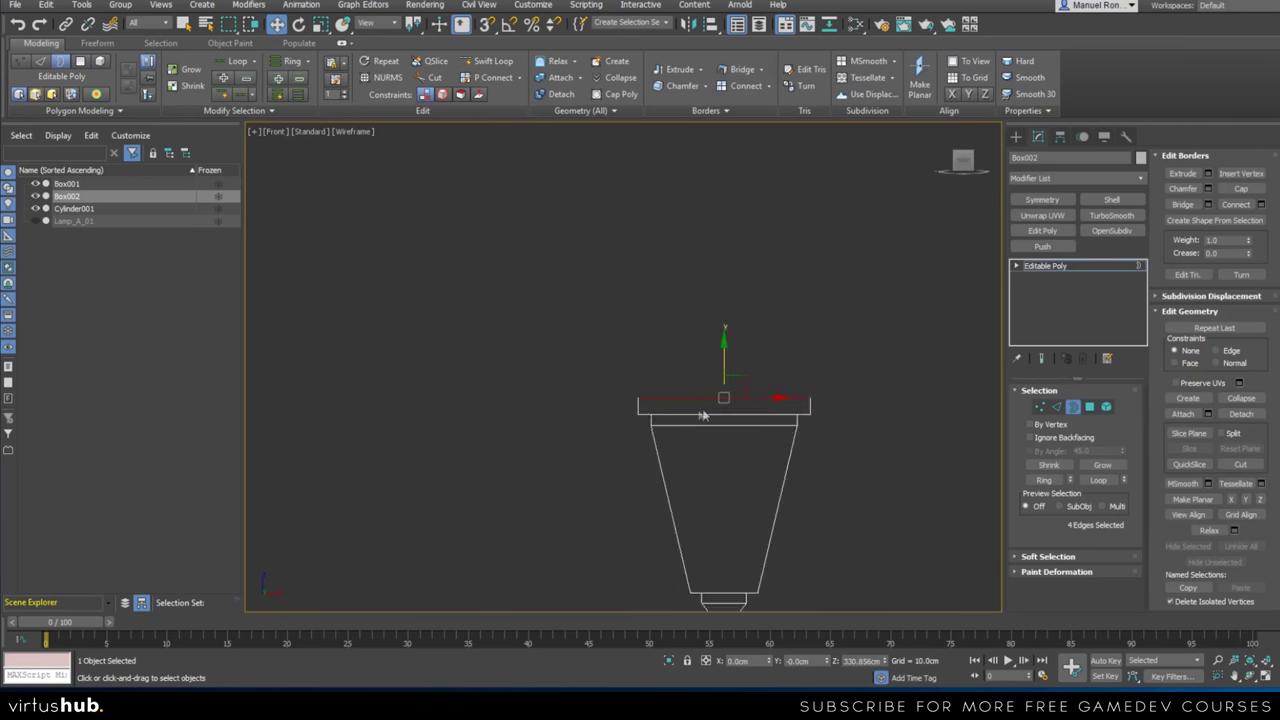
scroll(719, 400, "down", 2)
scroll(726, 432, "up", 3)
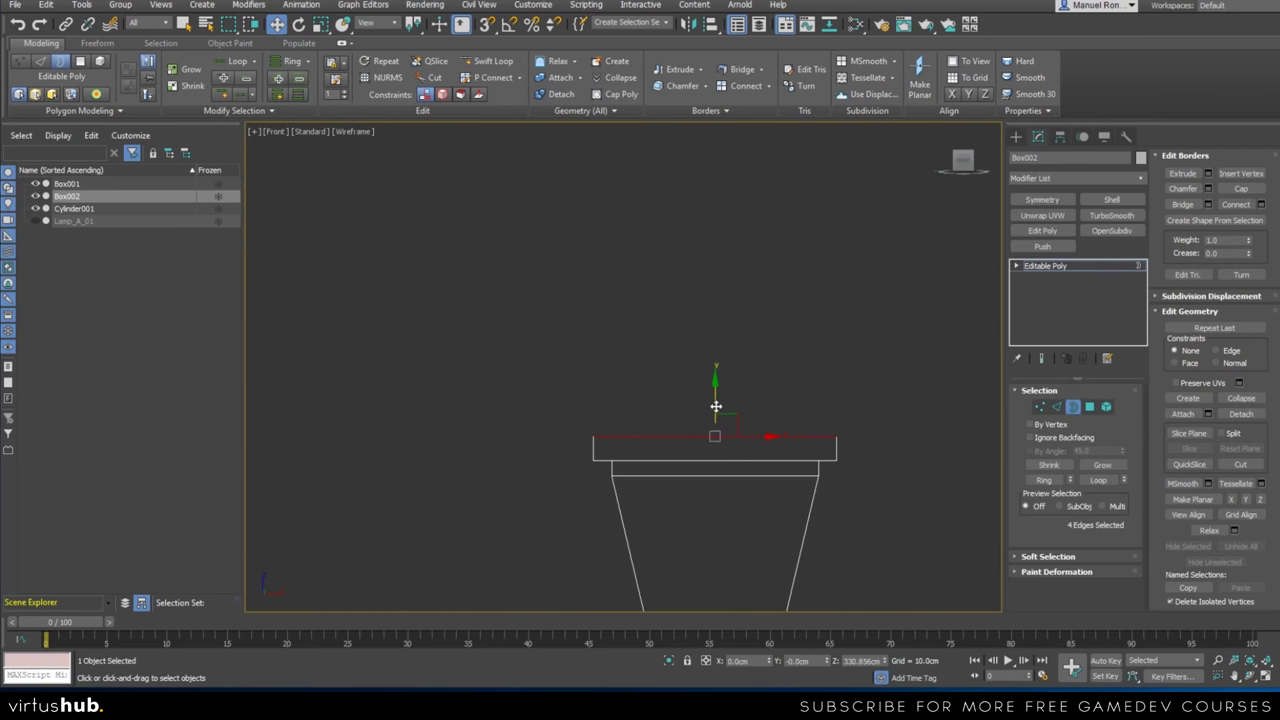
left_click_drag(711, 403, 714, 272, "shift")
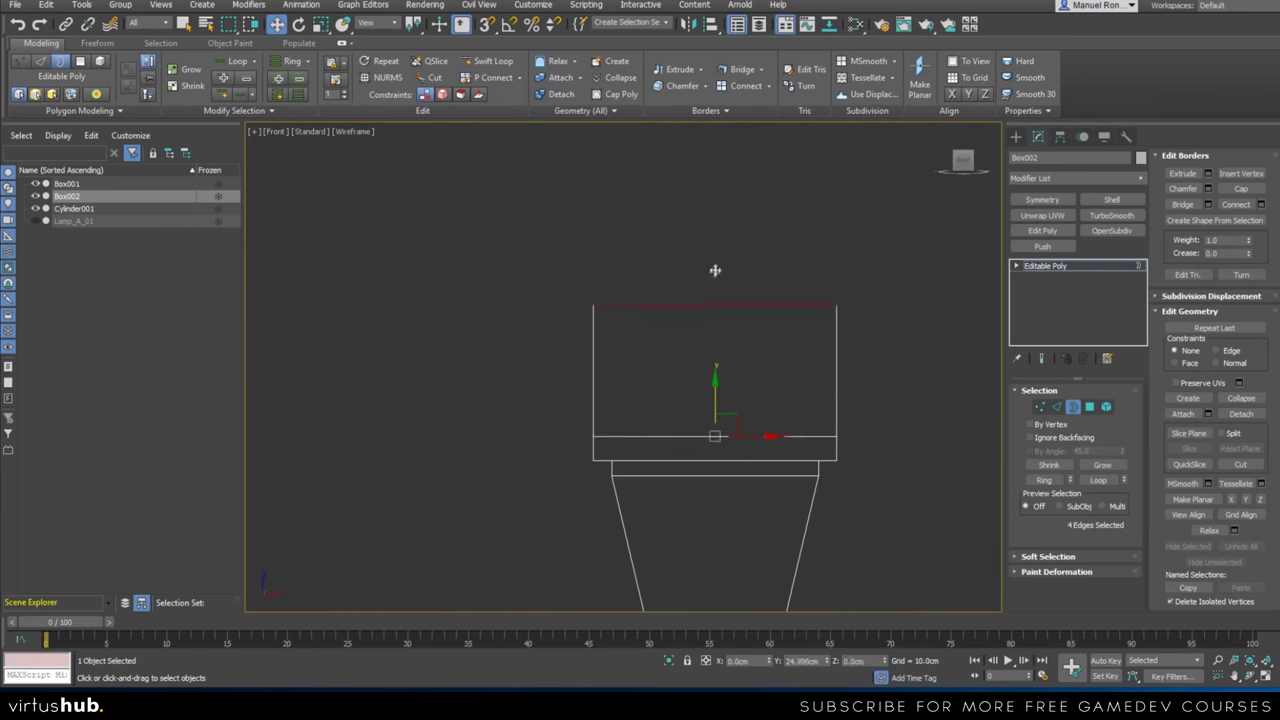
key("ctrl+z")
Bring back the rim's flat top polygons and scale their inner open border slightly outward
scroll(715, 430, "down", 4)
key("p")
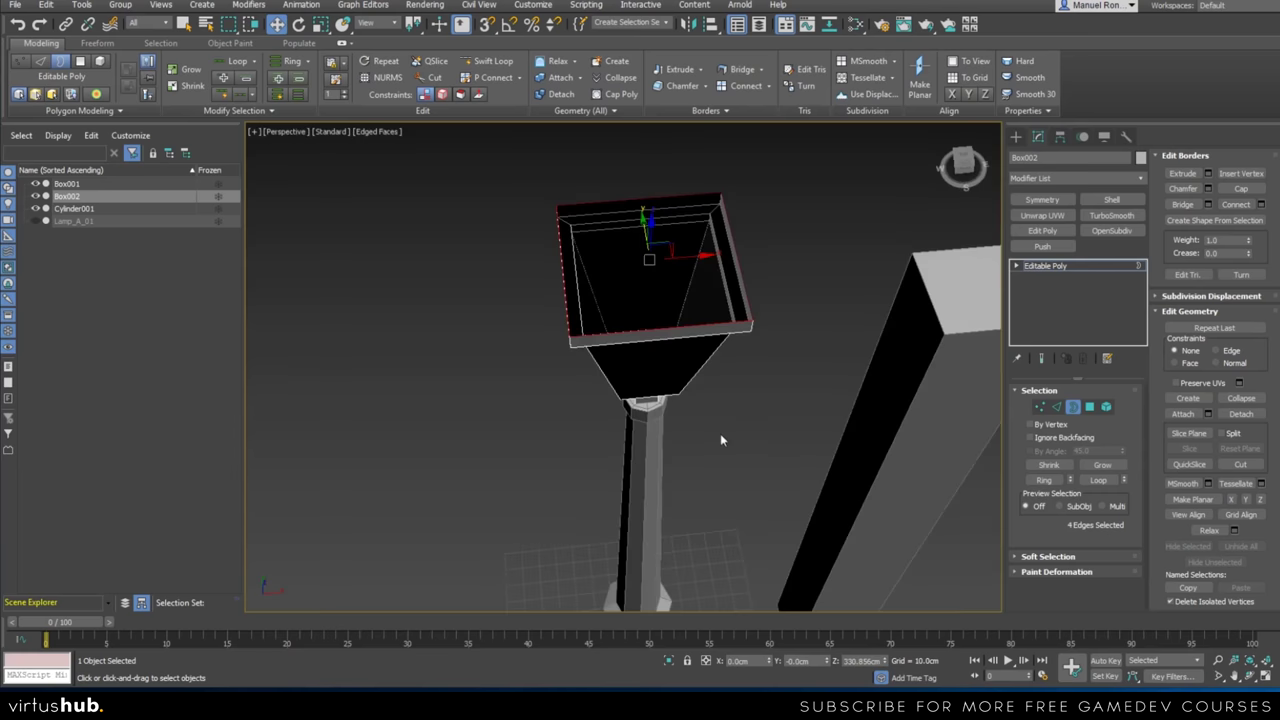
middle_click_drag(676, 279, 675, 352, "alt")
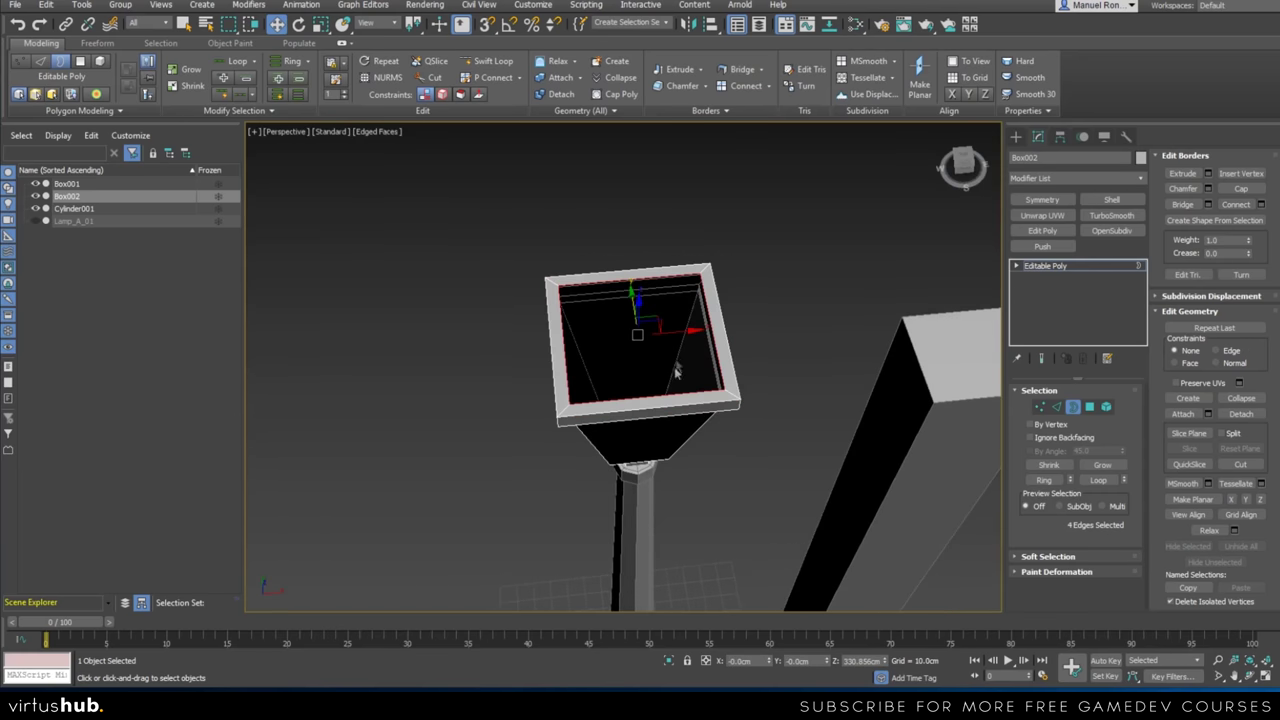
middle_click_drag(634, 362, 584, 415, "alt")
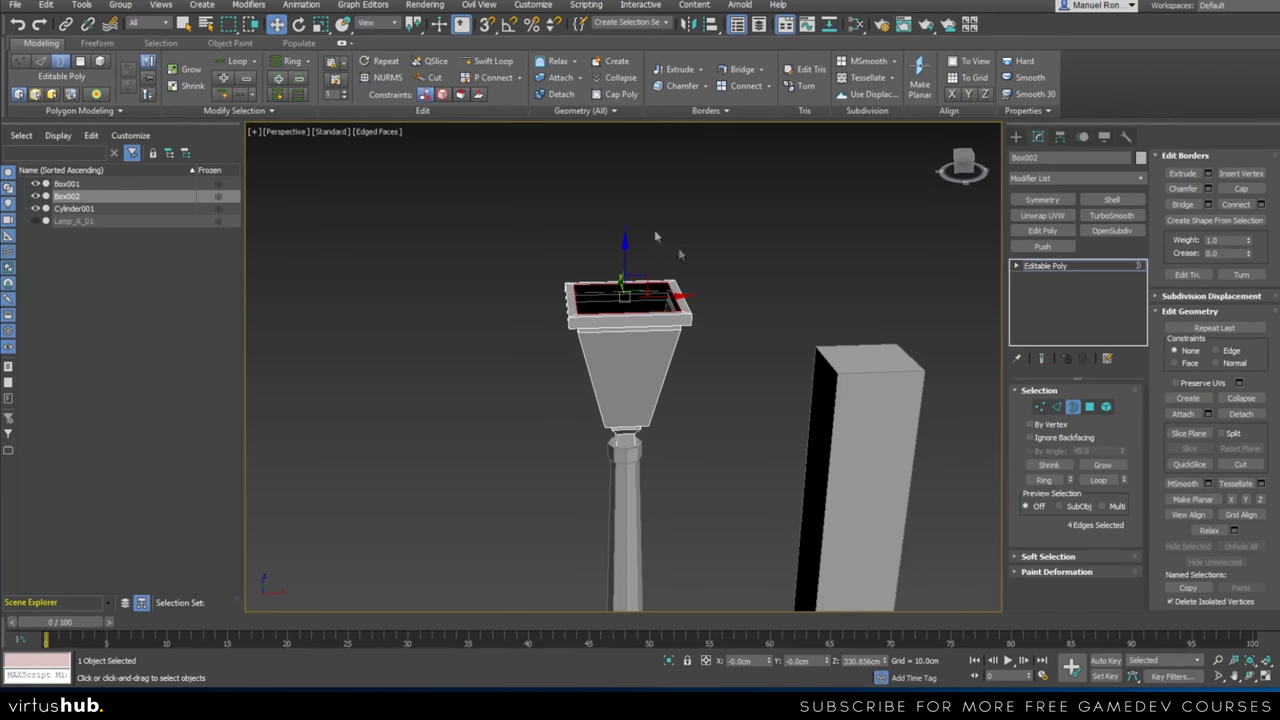
scroll(540, 420, "down", 5)
scroll(600, 345, "up", 4)
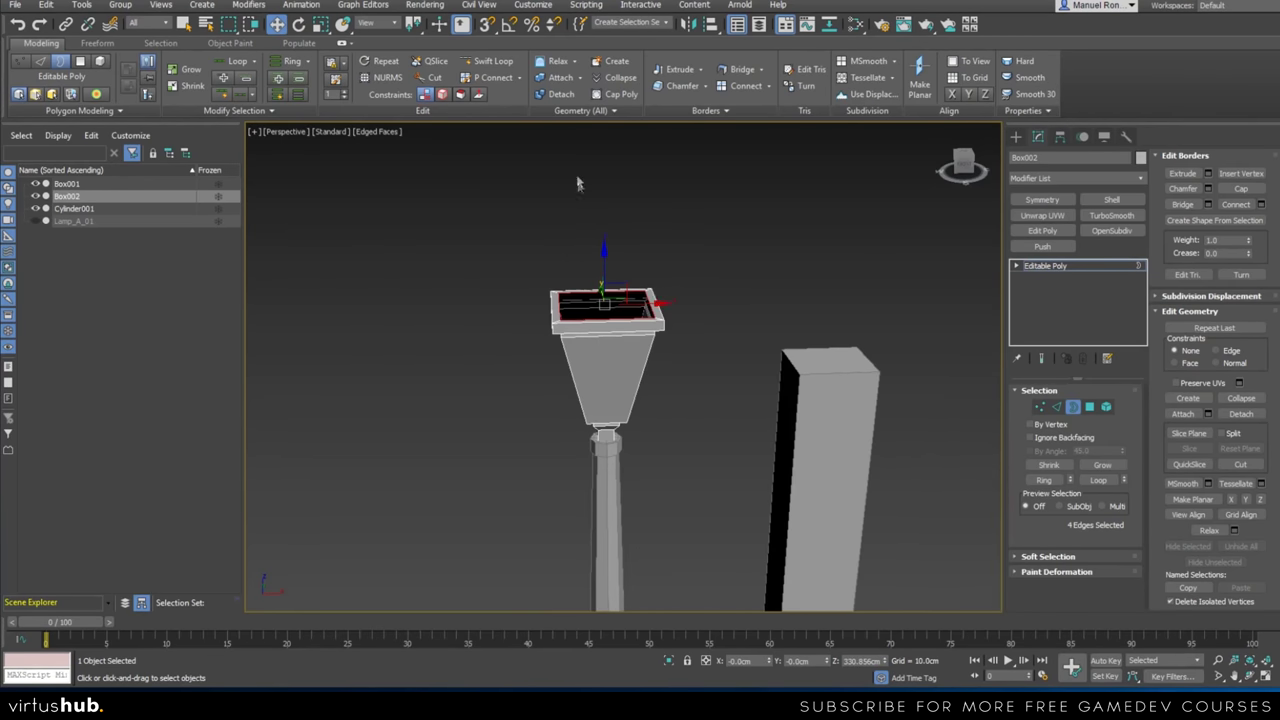
scroll(551, 296, "up", 4)
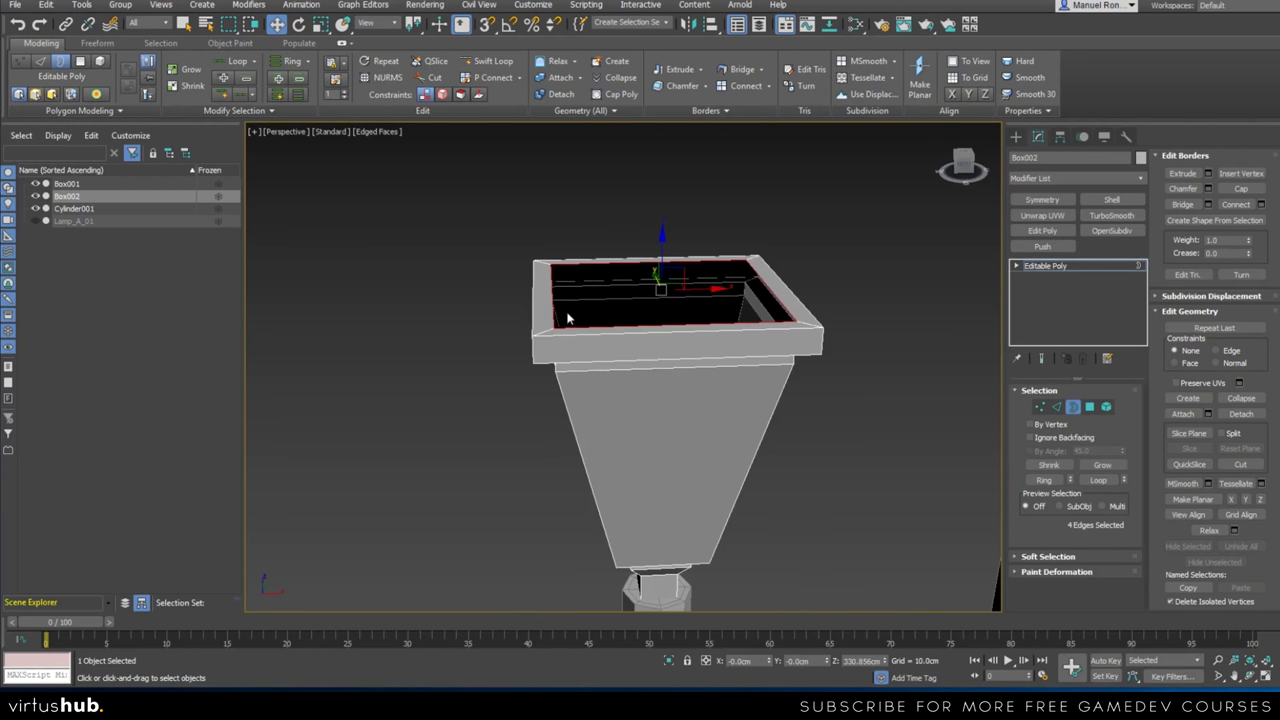
middle_click_drag(745, 290, 737, 348, "alt")
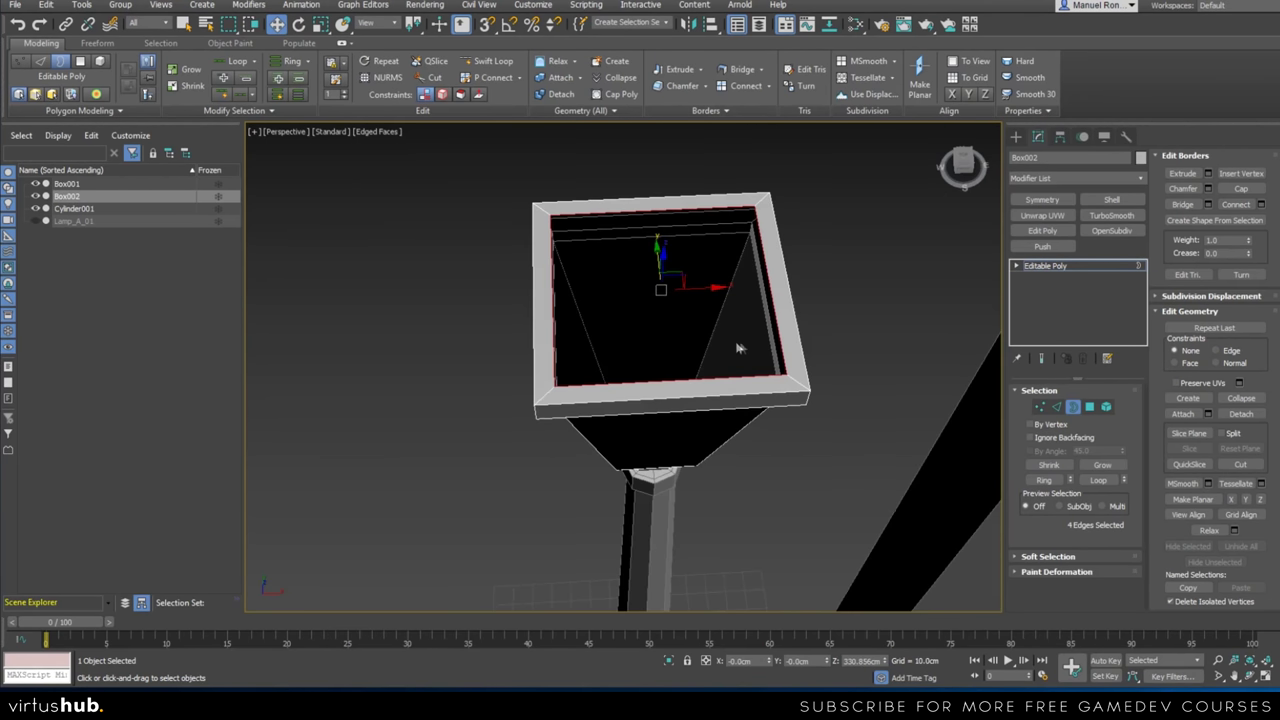
key("r")
left_click_drag(631, 317, 638, 314)
Extrude the rim's inner border straight up in two tiers, to Z heights of about 350.5 cm and 375.3 cm
middle_click_drag(638, 314, 643, 366, "alt")
key("w")
left_click_drag(674, 304, 675, 261, "shift")
scroll(670, 318, "down", 3)
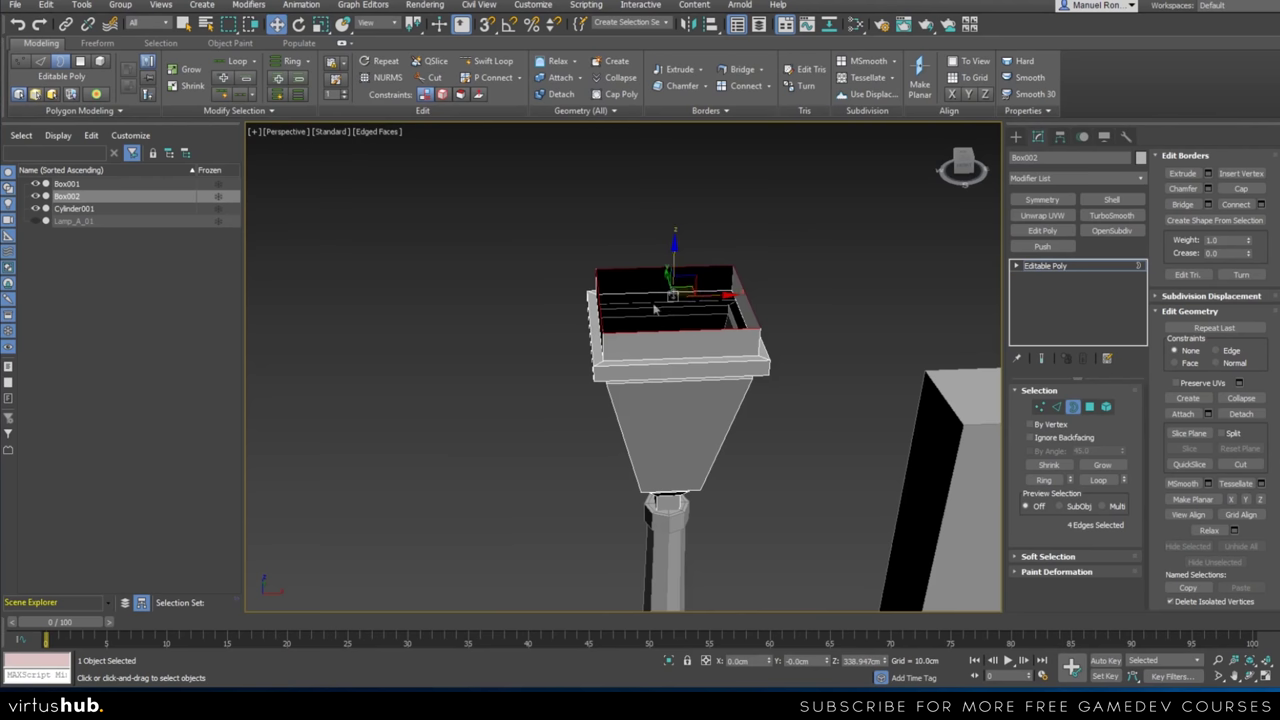
key("f")
scroll(700, 400, "up", 2)
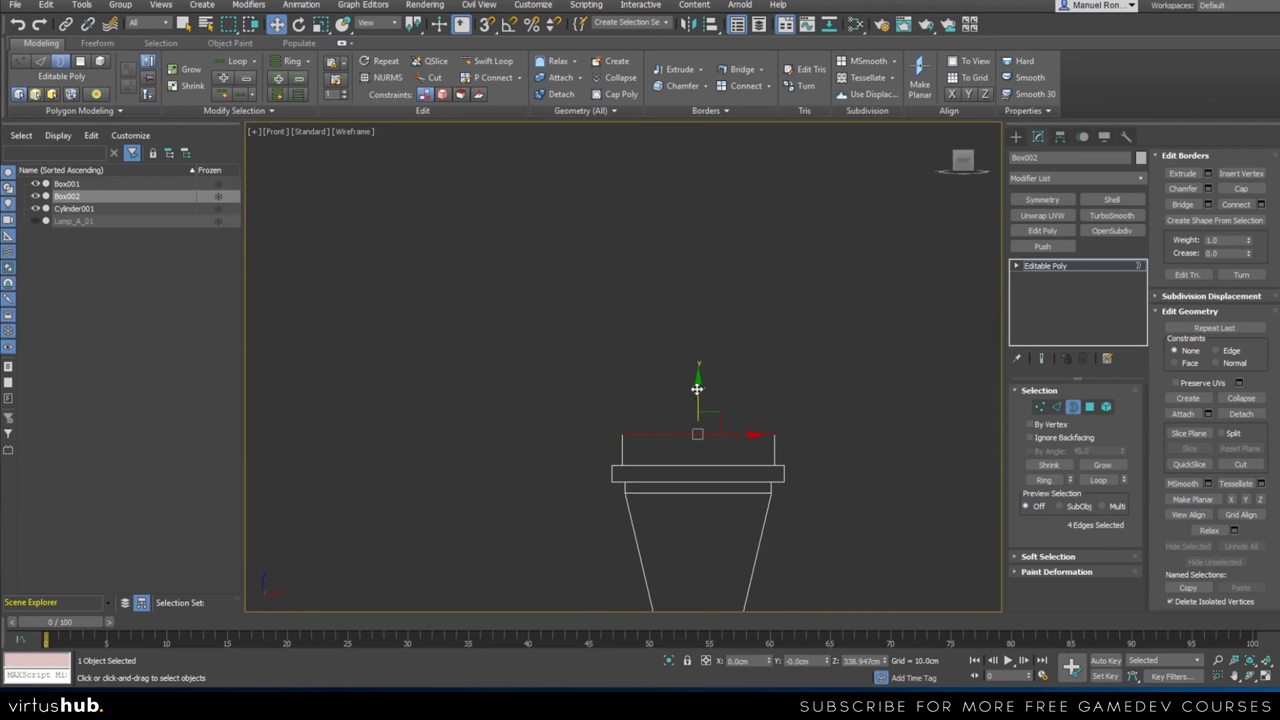
left_click_drag(697, 396, 690, 287)
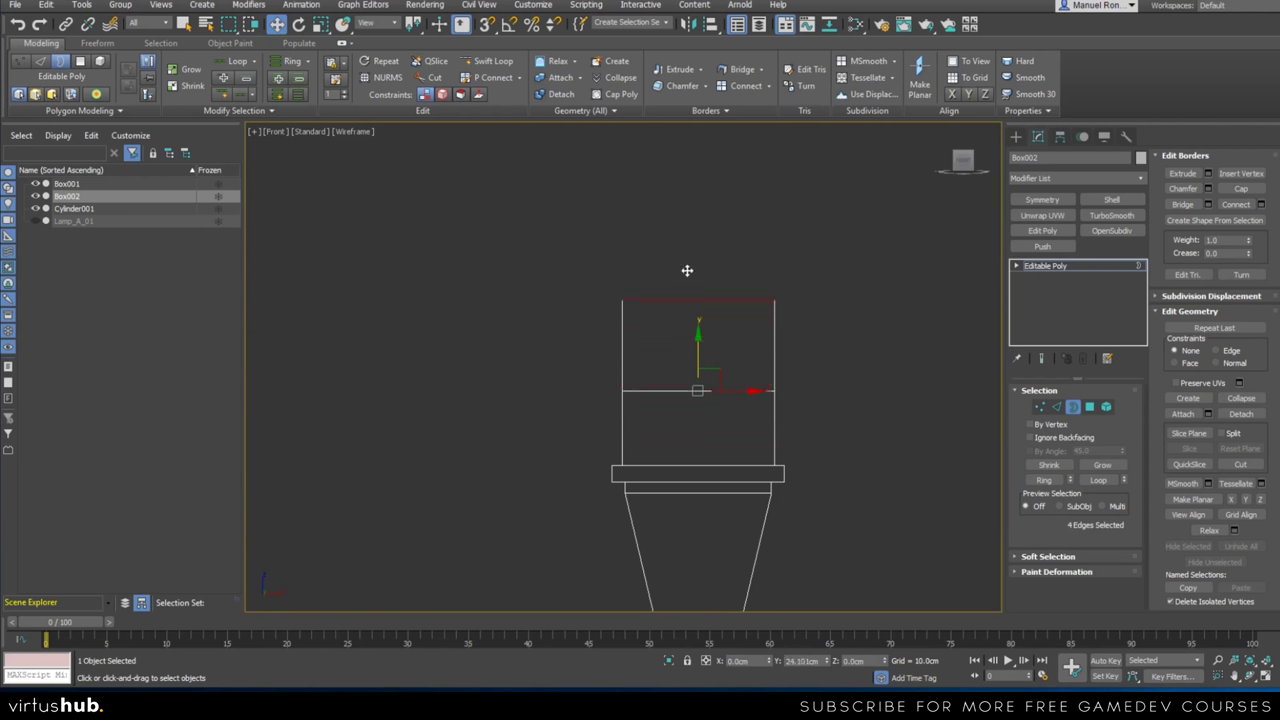
left_click_drag(687, 268, 687, 267)
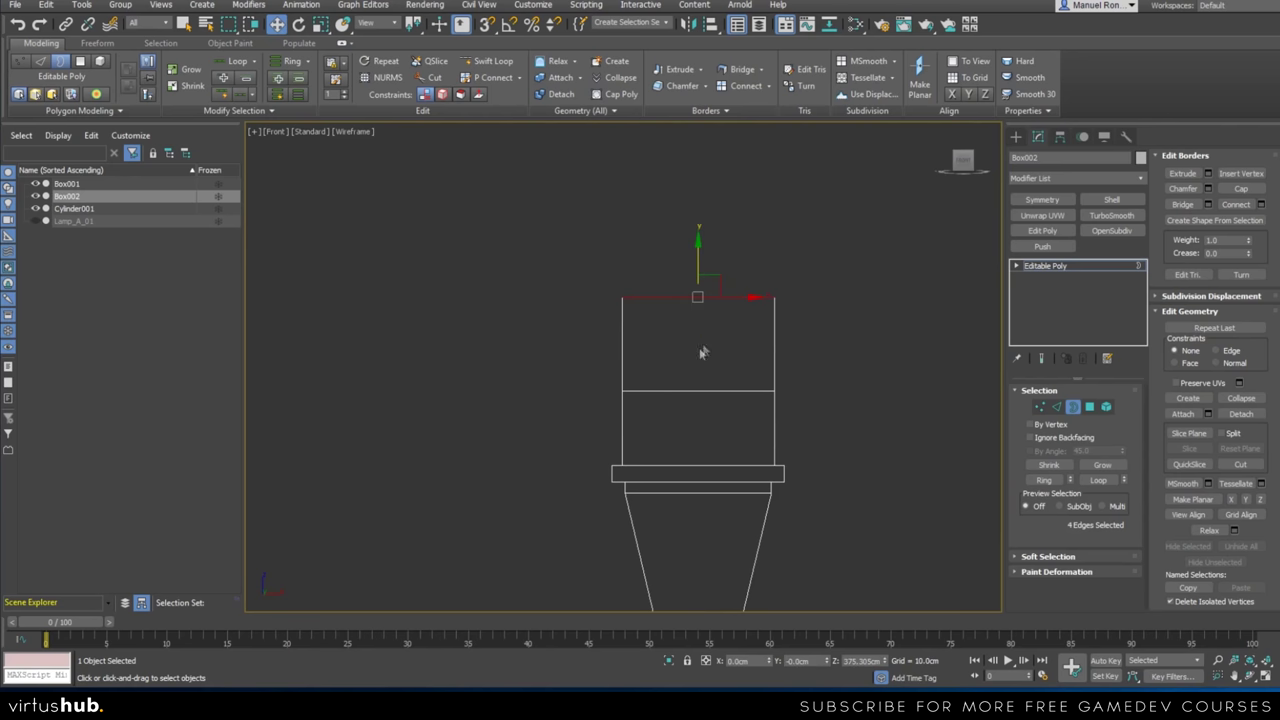
In the perspective view, select the edge loop between the two upper tiers and scale it strongly inward to slope the lower roof tier
scroll(717, 440, "down", 2)
key("p")
mouse_move(670, 340)
middle_mouse_down("alt")
mouse_move(688, 463)
mouse_move(716, 446)
mouse_move(665, 347)
middle_mouse_up("alt")
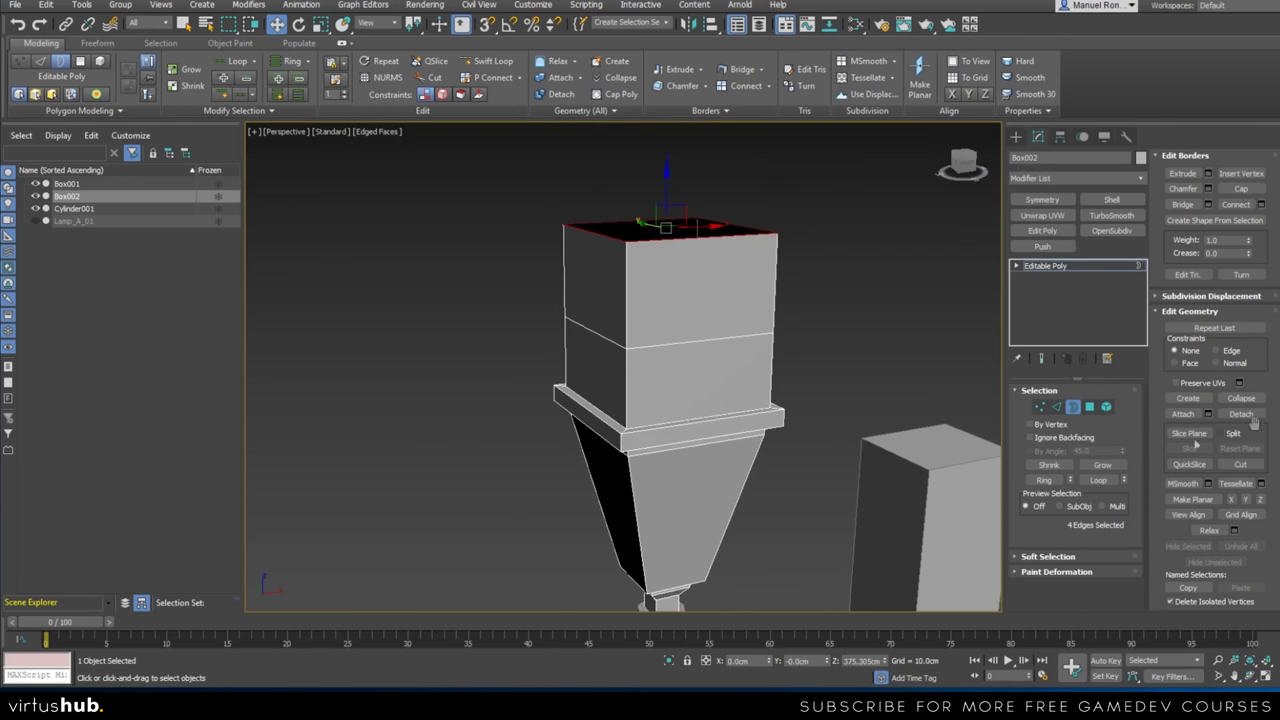
left_click(1056, 406)
double_click(684, 341)
left_click(734, 351)
double_click(729, 339)
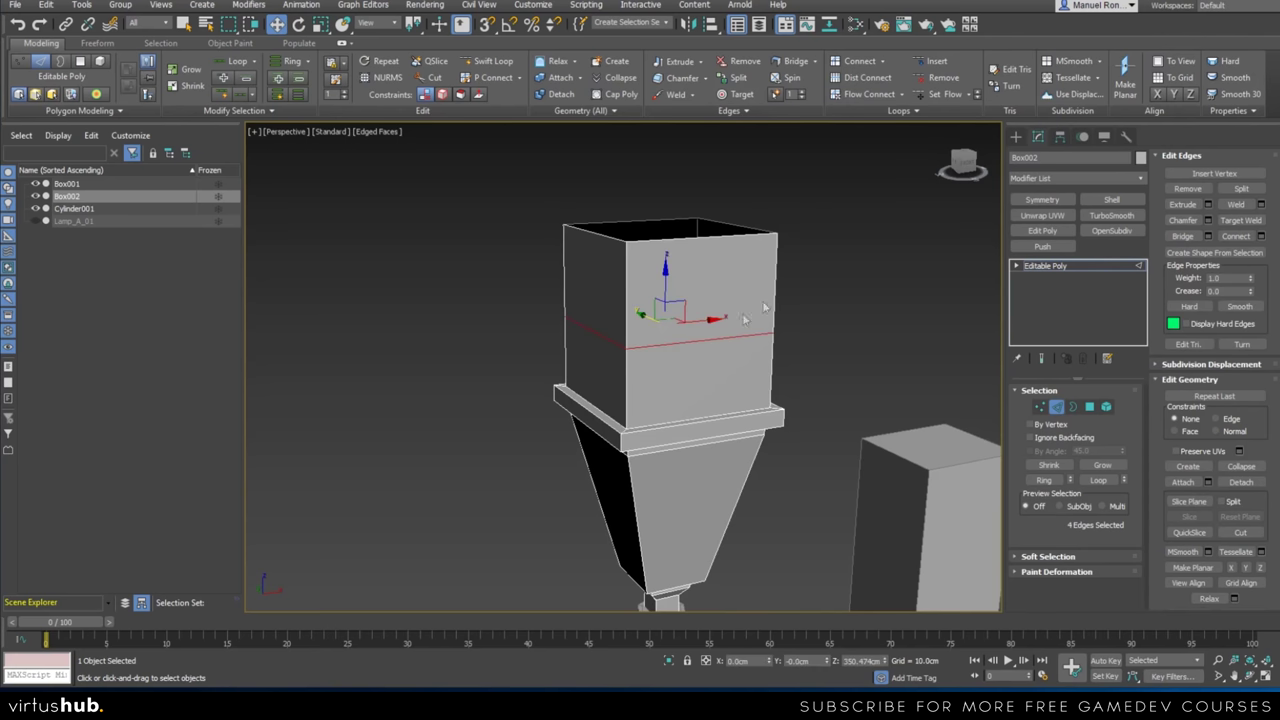
key("r")
middle_click_drag(649, 372, 668, 404)
scroll(667, 400, "up", 3)
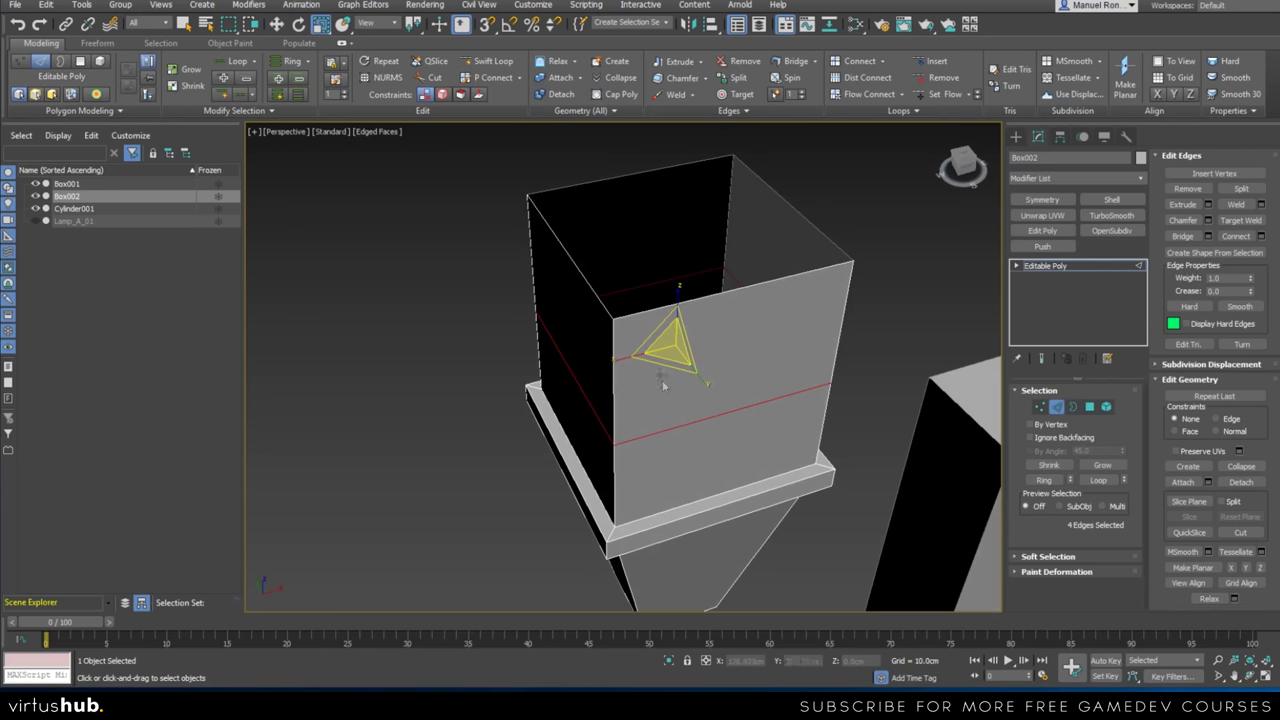
left_click_drag(663, 375, 675, 285)
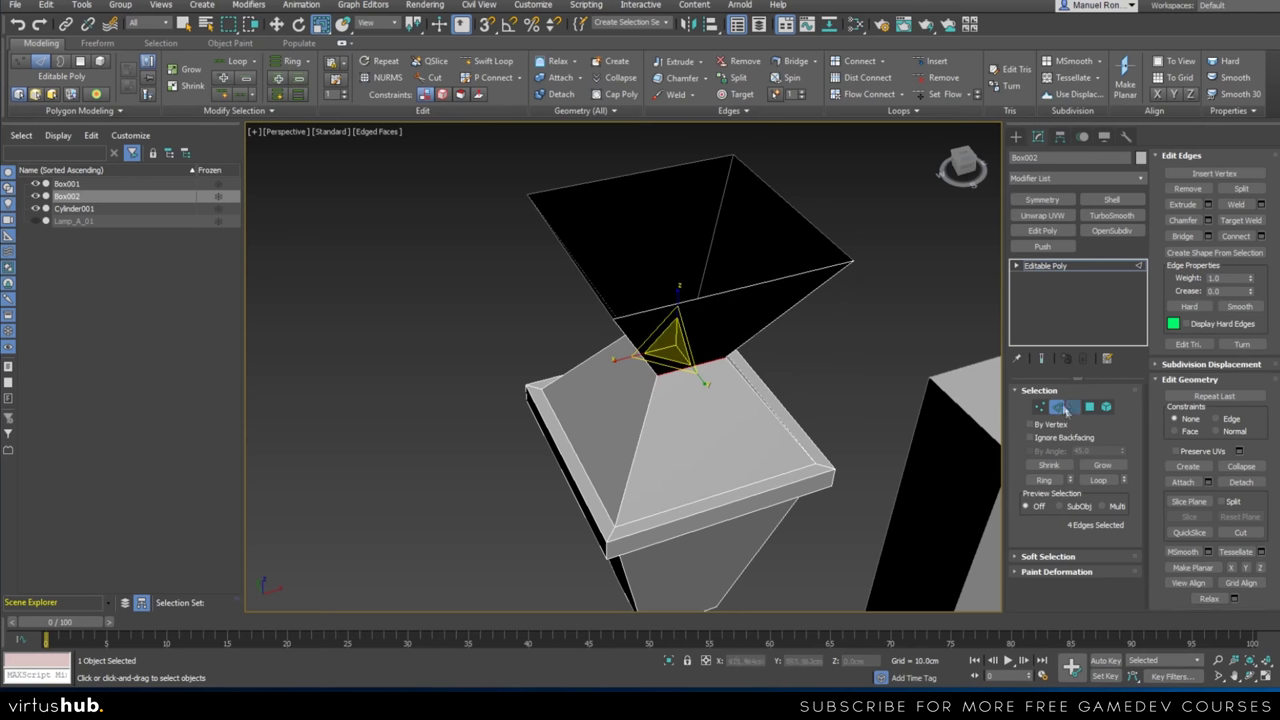
Select the roof's open top border and scale it inward almost to a point
left_click(1071, 408)
left_click(833, 243)
left_click_drag(668, 242, 686, 97)
middle_click_drag(682, 274, 714, 277, "alt")
left_click_drag(669, 240, 666, 189)
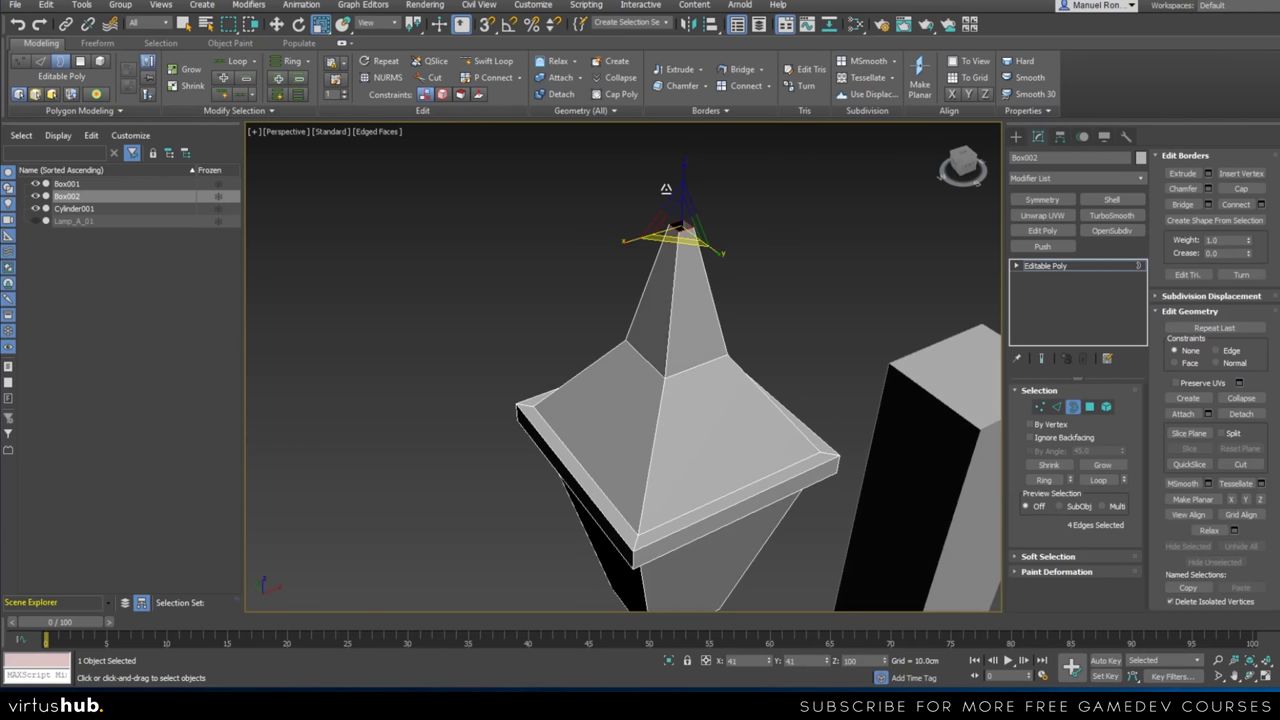
Scale the roof's middle edge loop outward until the roof slopes run nearly straight from rim to apex
middle_click_drag(666, 189, 728, 328, "alt")
left_click(1056, 407)
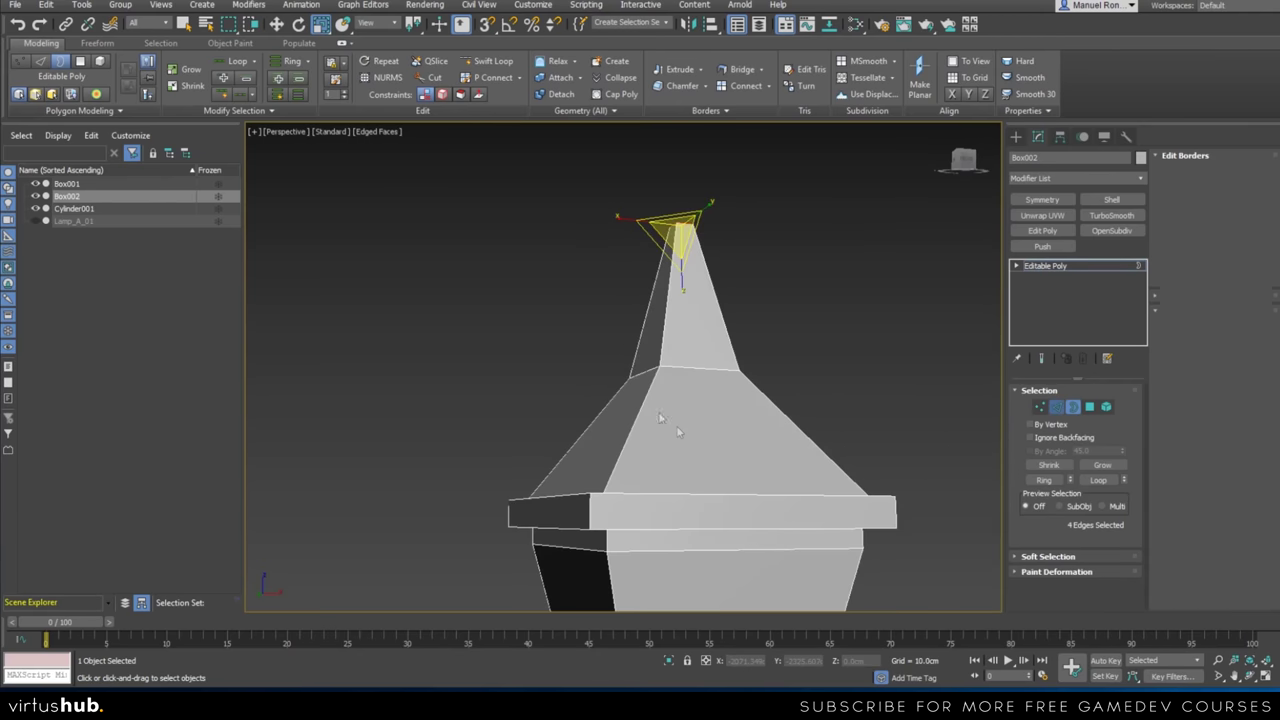
middle_click_drag(676, 430, 670, 462, "alt")
left_click_drag(672, 405, 676, 425)
middle_click_drag(676, 425, 665, 366, "alt")
scroll(667, 398, "up", 5)
scroll(665, 366, "down", 5)
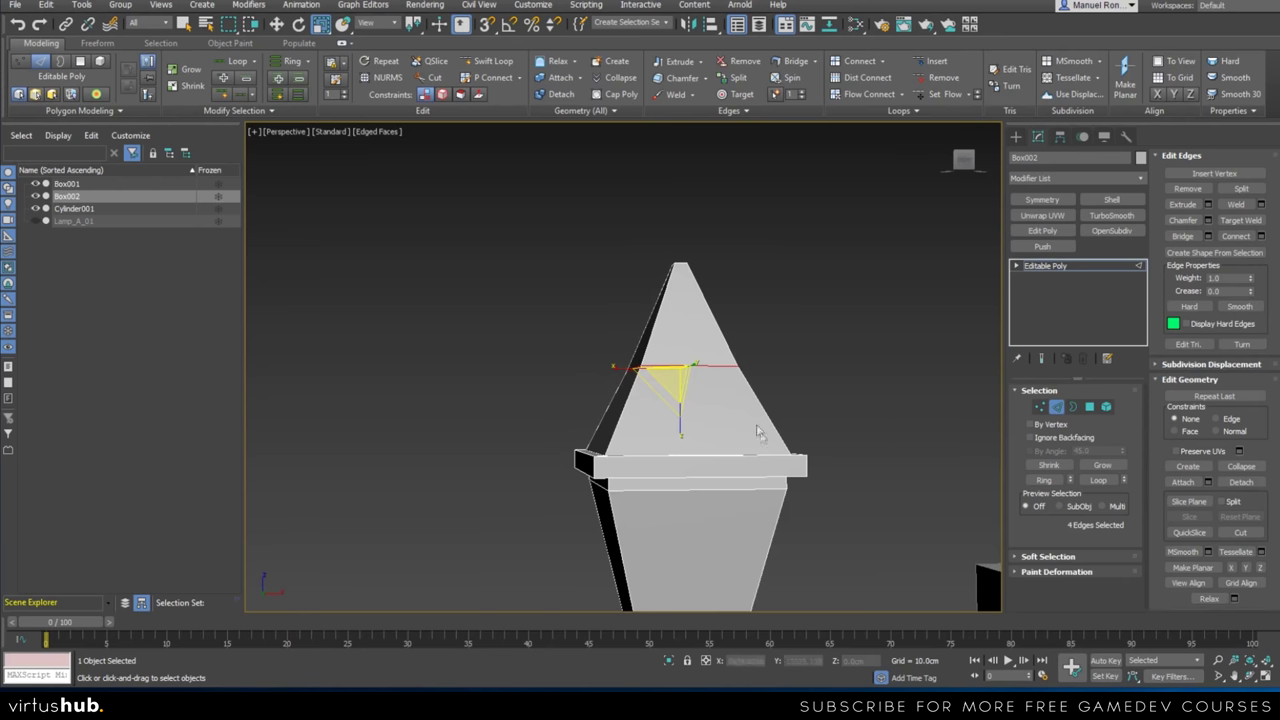
Restore the selection of the roof's middle edge loop and scale it slightly inward for a gently concave roof profile
left_click(828, 335)
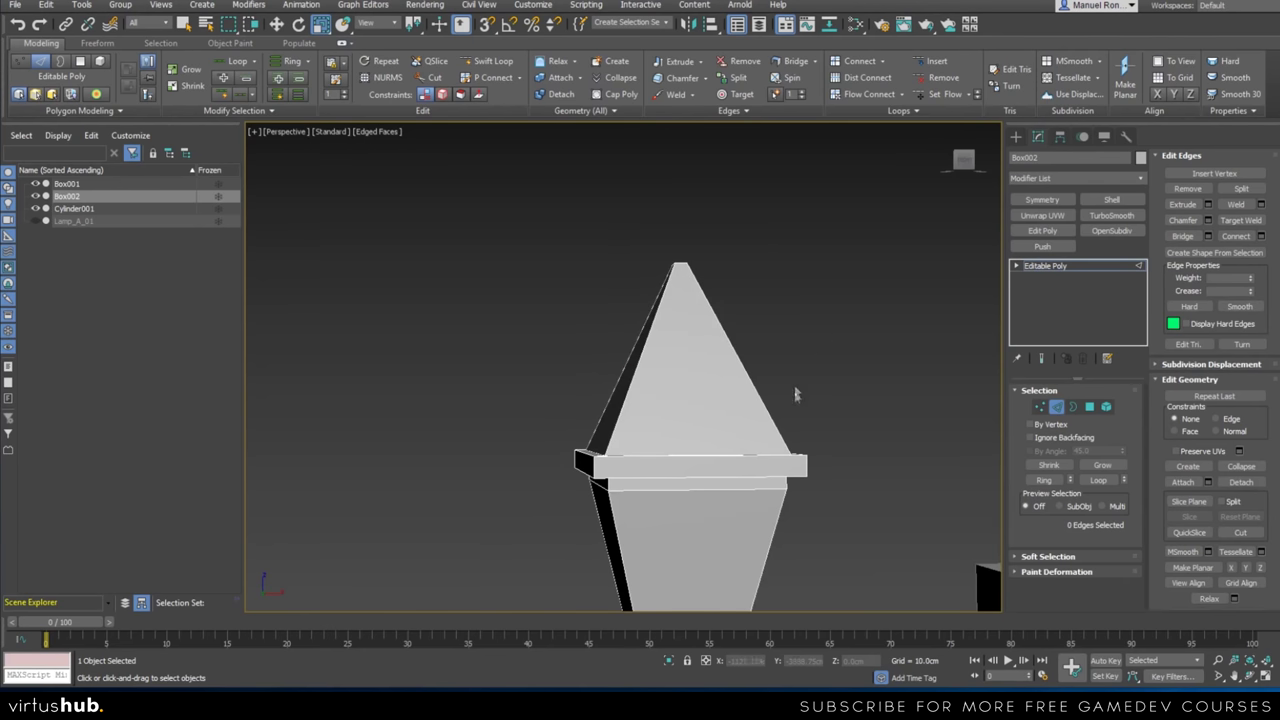
key("ctrl+z")
scroll(686, 386, "up", 5)
middle_click_drag(686, 386, 699, 430, "alt")
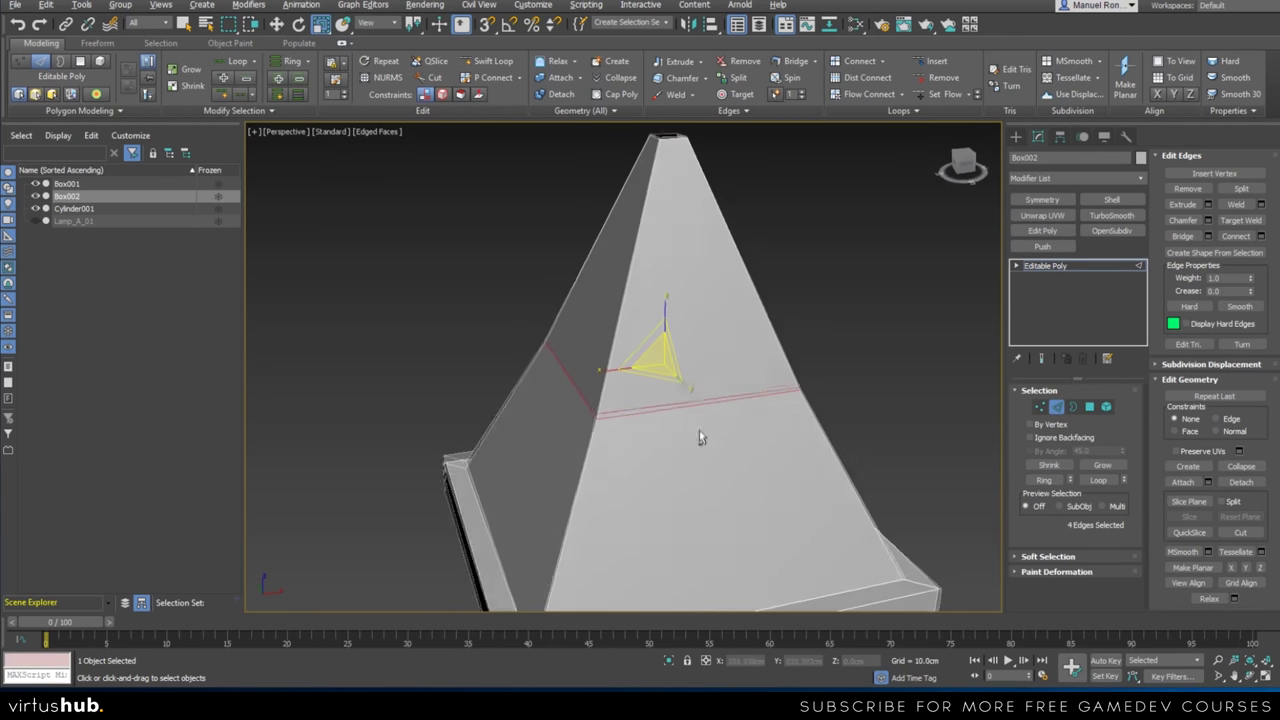
left_click_drag(650, 375, 652, 372)
scroll(653, 373, "down", 4)
middle_click_drag(650, 428, 640, 372, "alt")
scroll(660, 411, "down", 5)
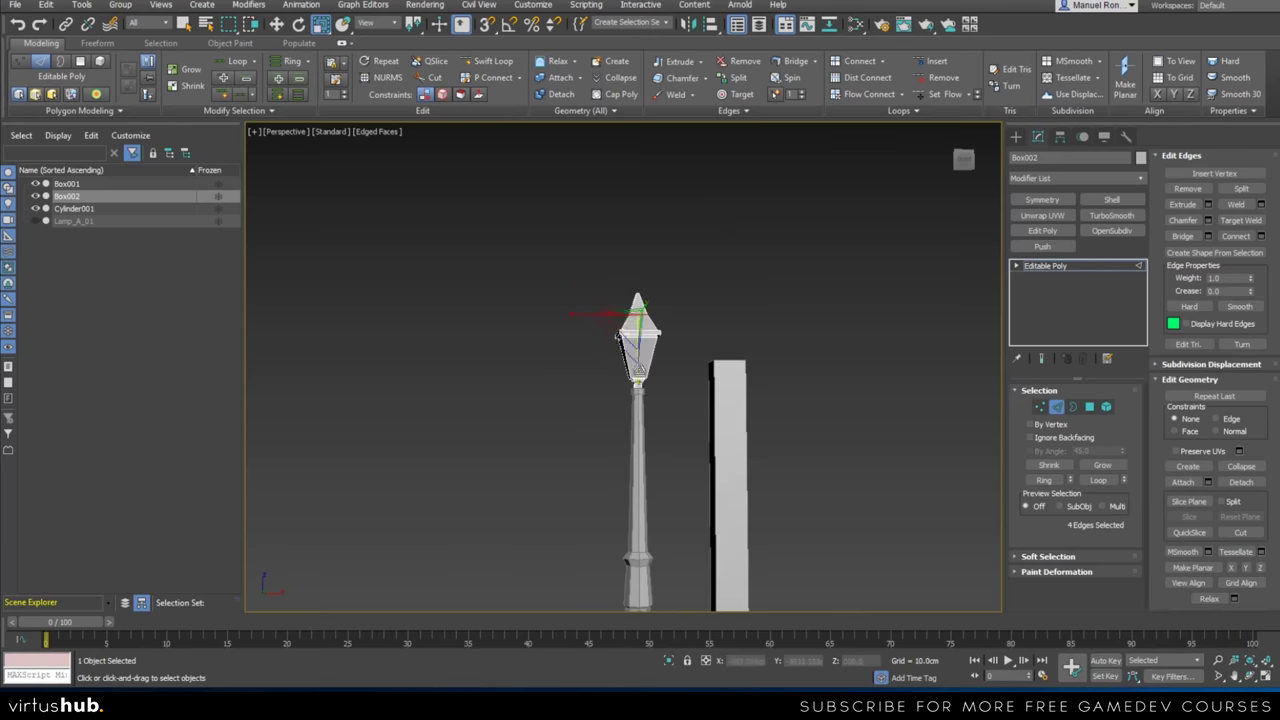
scroll(641, 376, "up", 4)
middle_click_drag(642, 376, 656, 419, "alt")
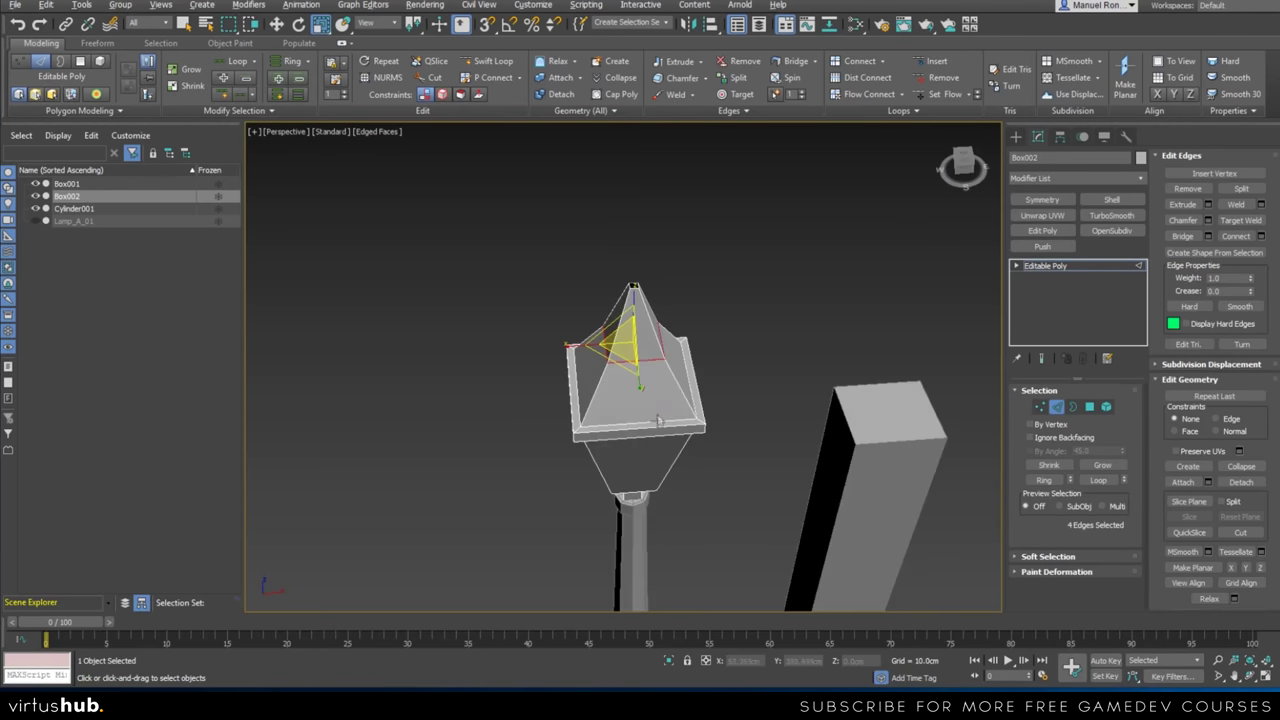
Extrude the small open border at the roof's apex straight up in two tiers, to a final Z height of about 384.4 cm
scroll(644, 308, "up", 5)
middle_click_drag(643, 310, 643, 367)
scroll(628, 298, "up", 3)
left_click(1073, 406)
left_click(613, 309)
scroll(613, 309, "down", 4)
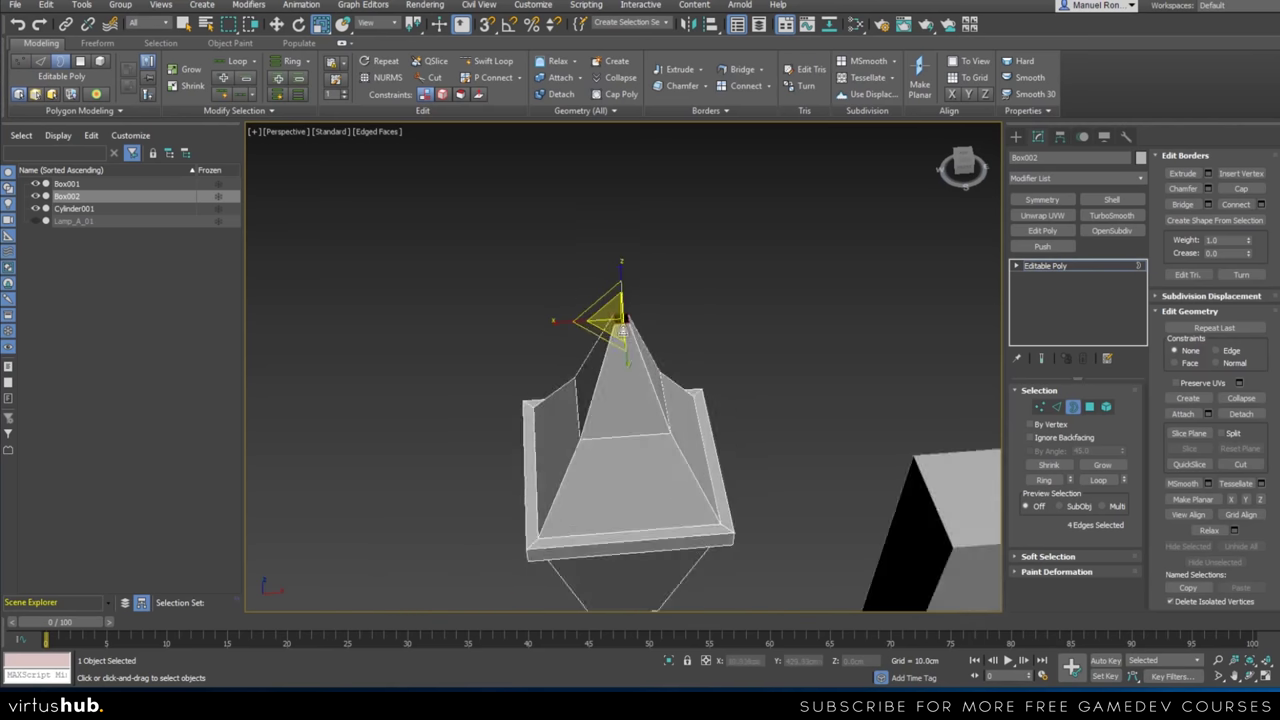
middle_click_drag(616, 352, 620, 327, "alt")
scroll(618, 329, "up", 3)
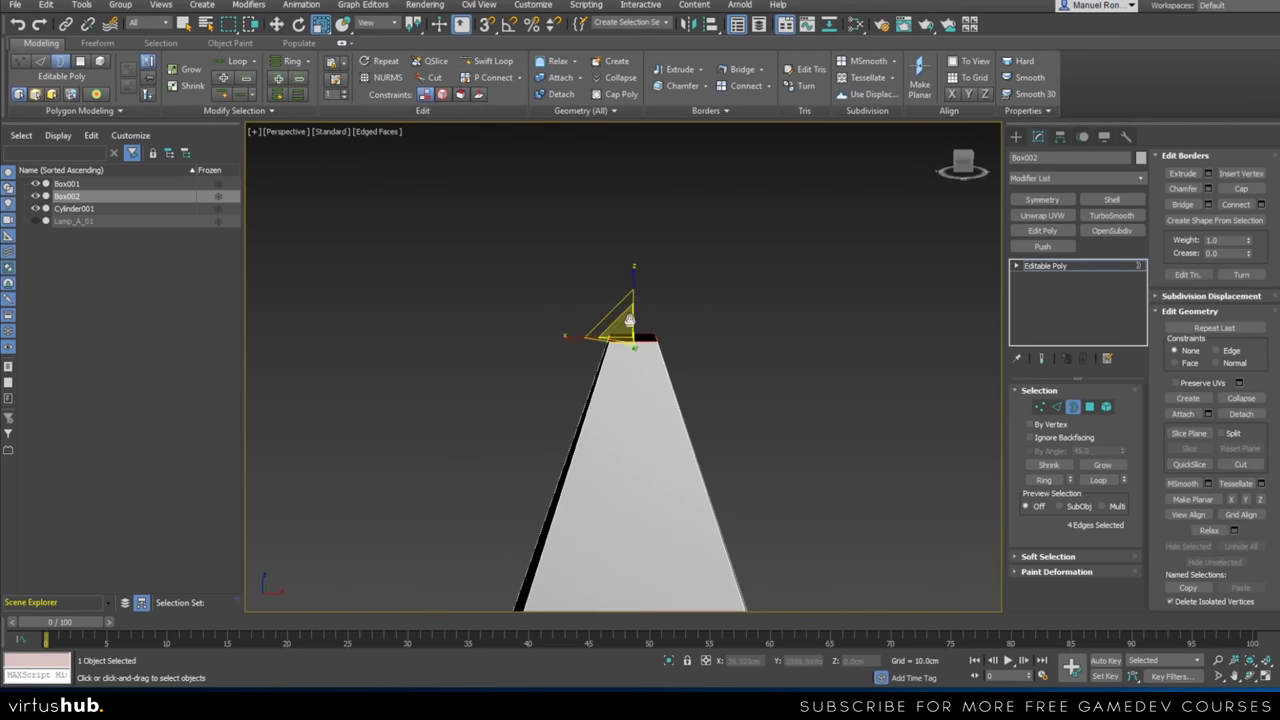
scroll(625, 285, "down", 3)
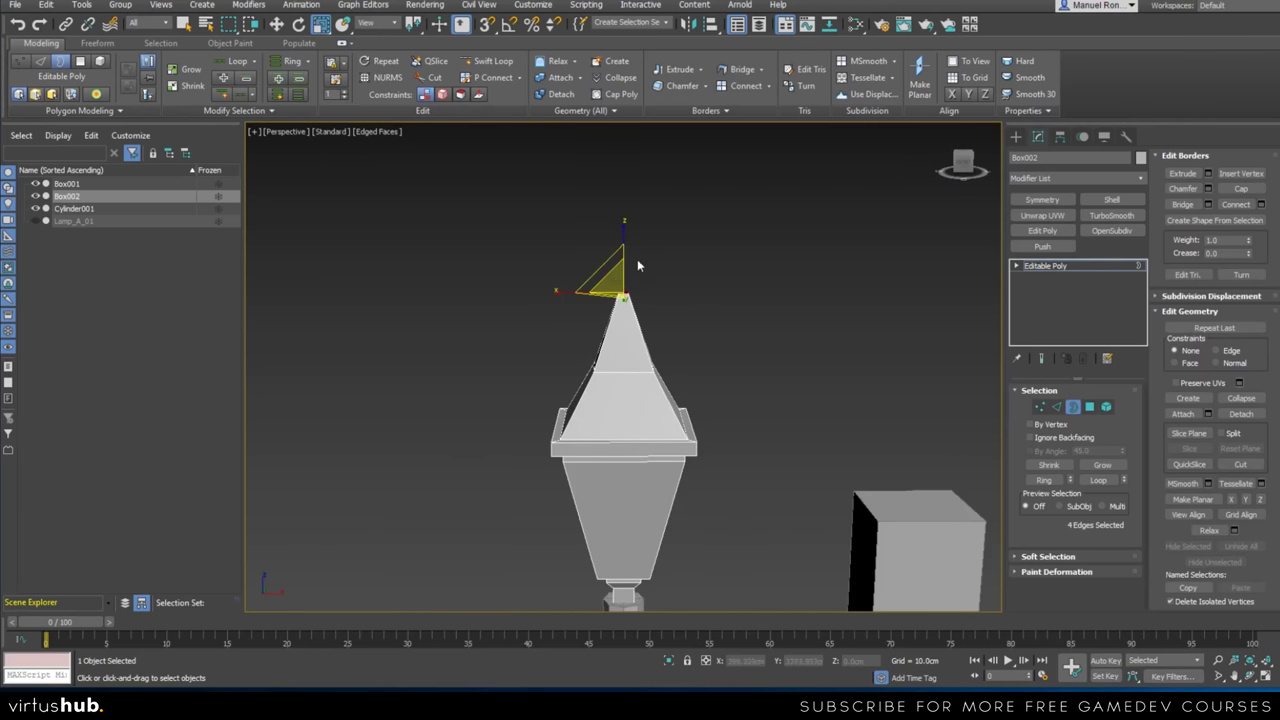
scroll(637, 416, "up", 5)
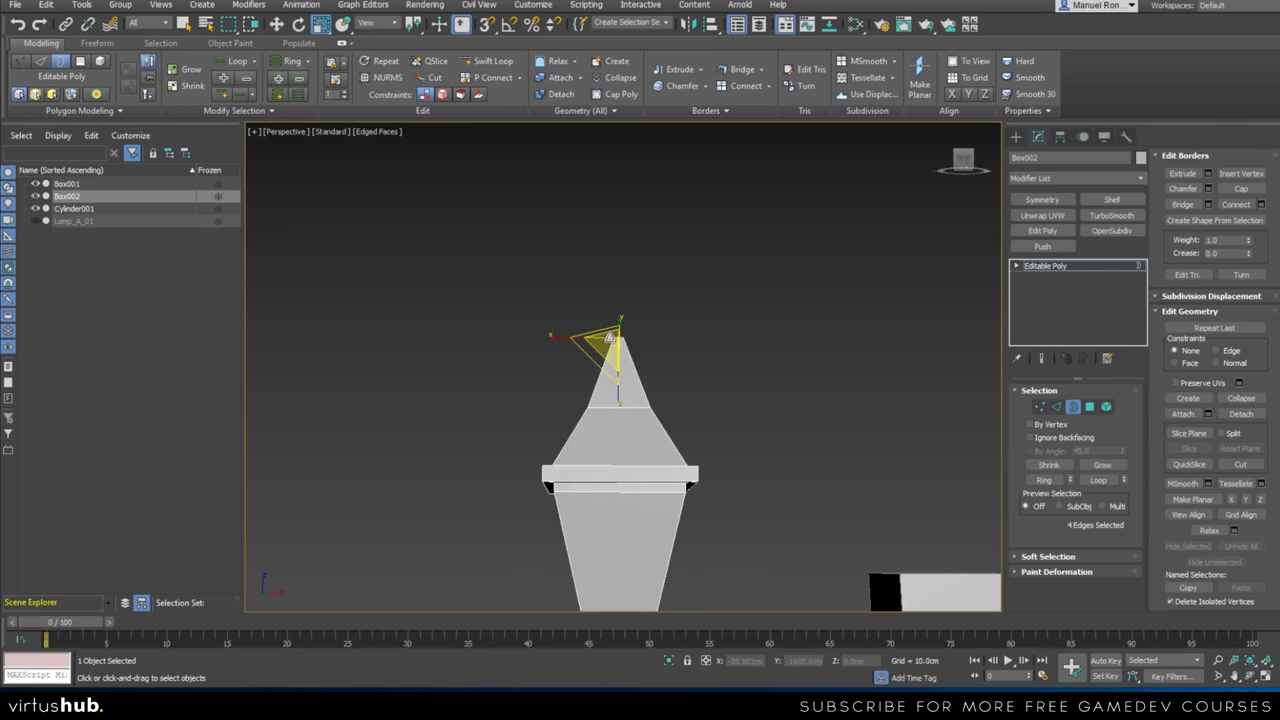
scroll(621, 330, "down", 4)
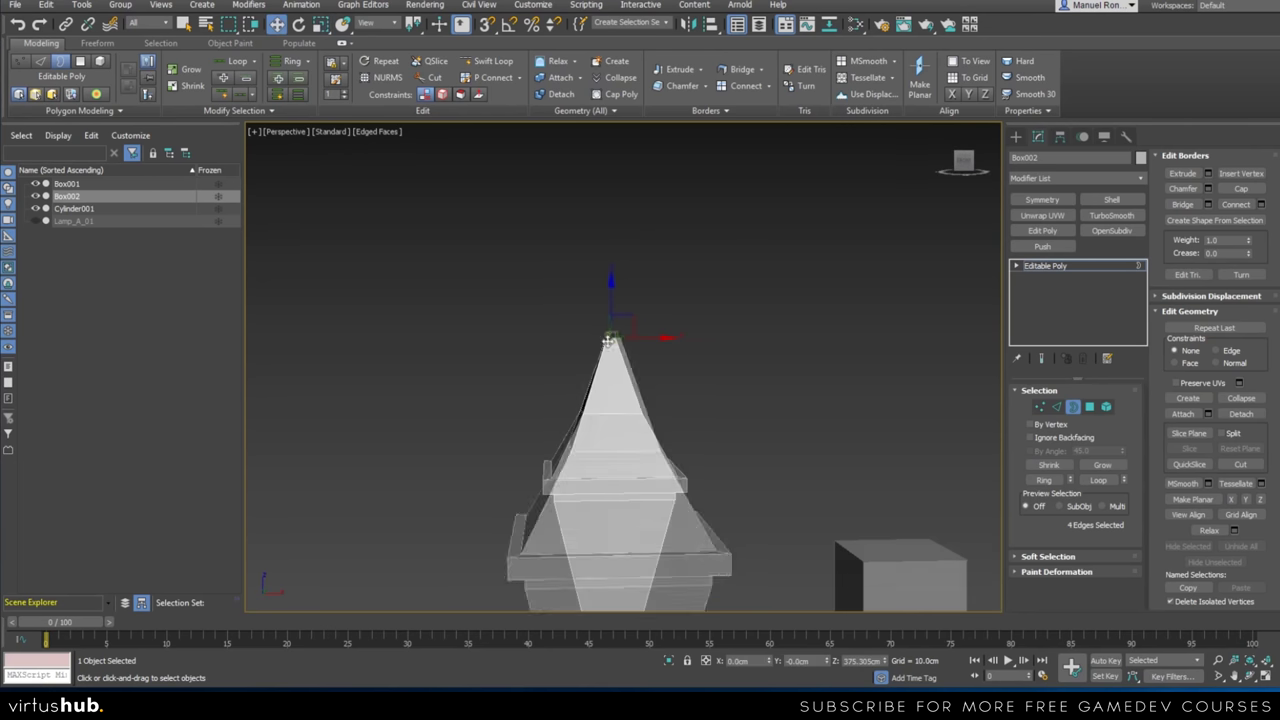
key("f")
scroll(720, 338, "up", 5)
left_click_drag(678, 304, 677, 229, "shift")
scroll(683, 355, "down", 3)
key("p")
scroll(615, 373, "up", 6)
mouse_move(615, 373)
middle_mouse_down("alt")
mouse_move(612, 338)
mouse_move(617, 361)
middle_mouse_up("alt")
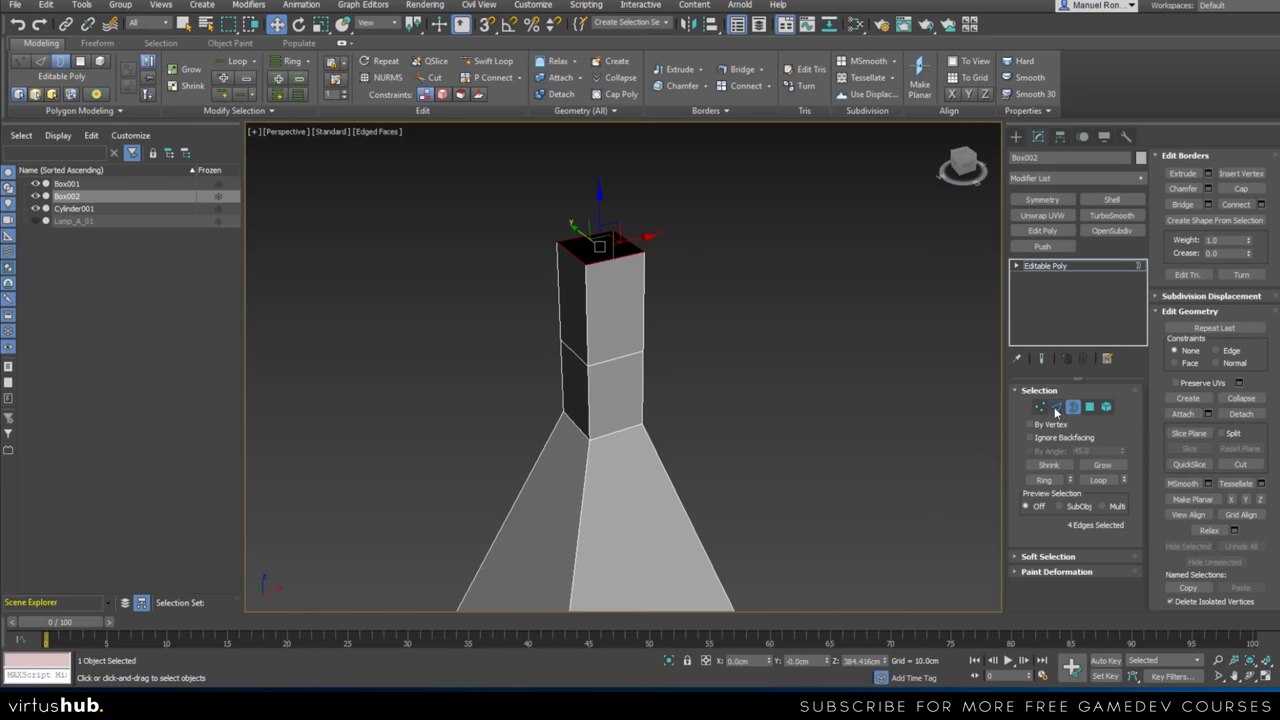
Scale the edge loop midway up the small top extrusion outward to form a diamond-shaped finial
left_click(1056, 410)
double_click(617, 358)
middle_click_drag(574, 397, 586, 450, "alt")
scroll(594, 347, "up", 2)
key("r")
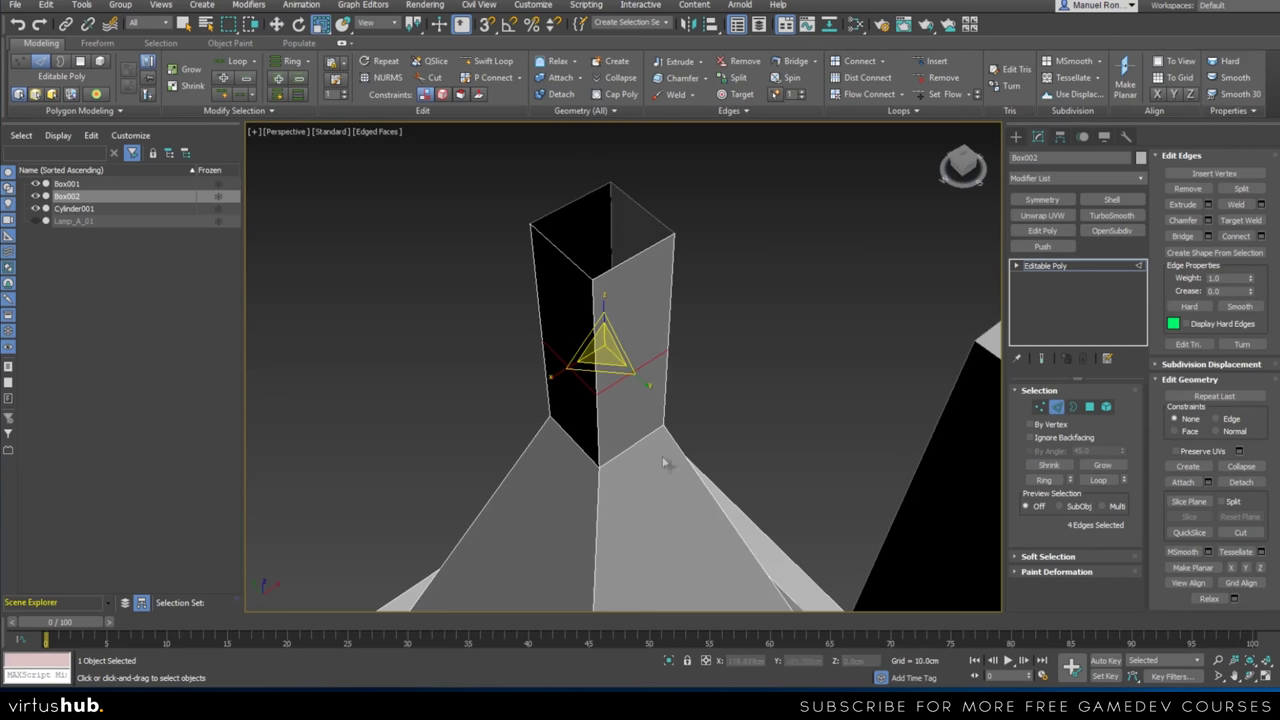
left_click_drag(606, 388, 610, 441)
middle_click_drag(610, 441, 612, 415, "alt")
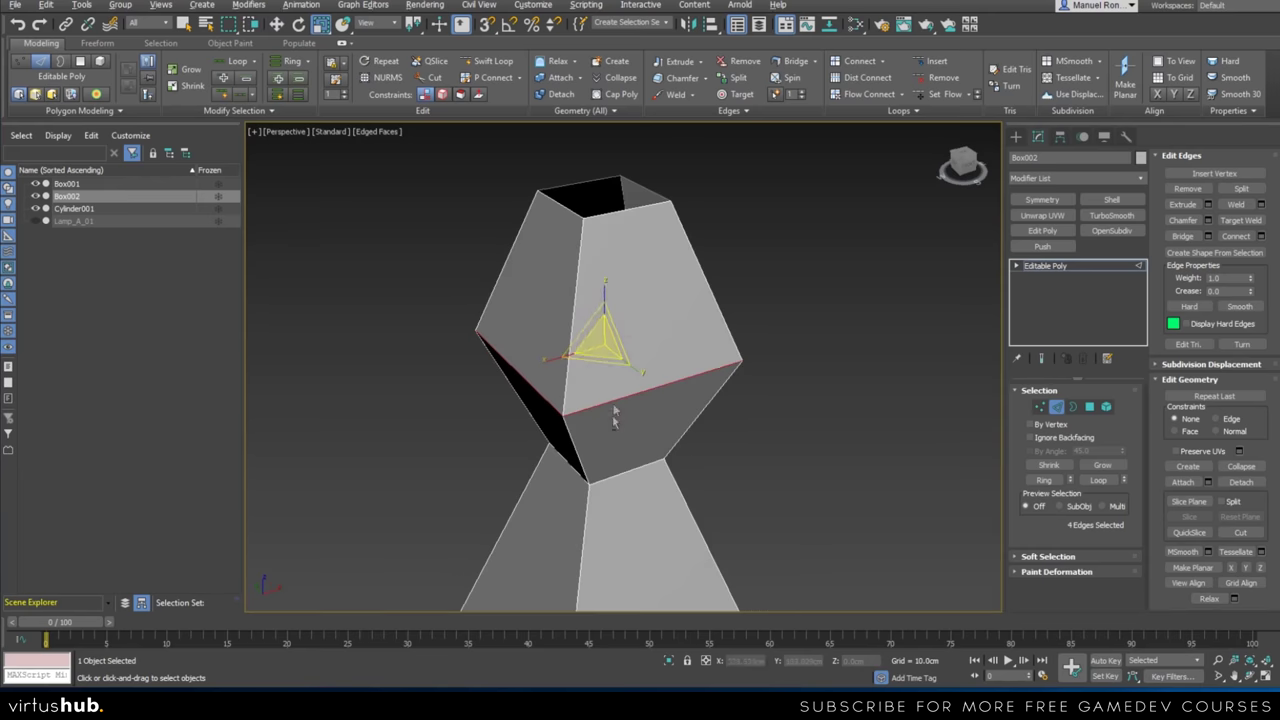
left_click(1071, 407)
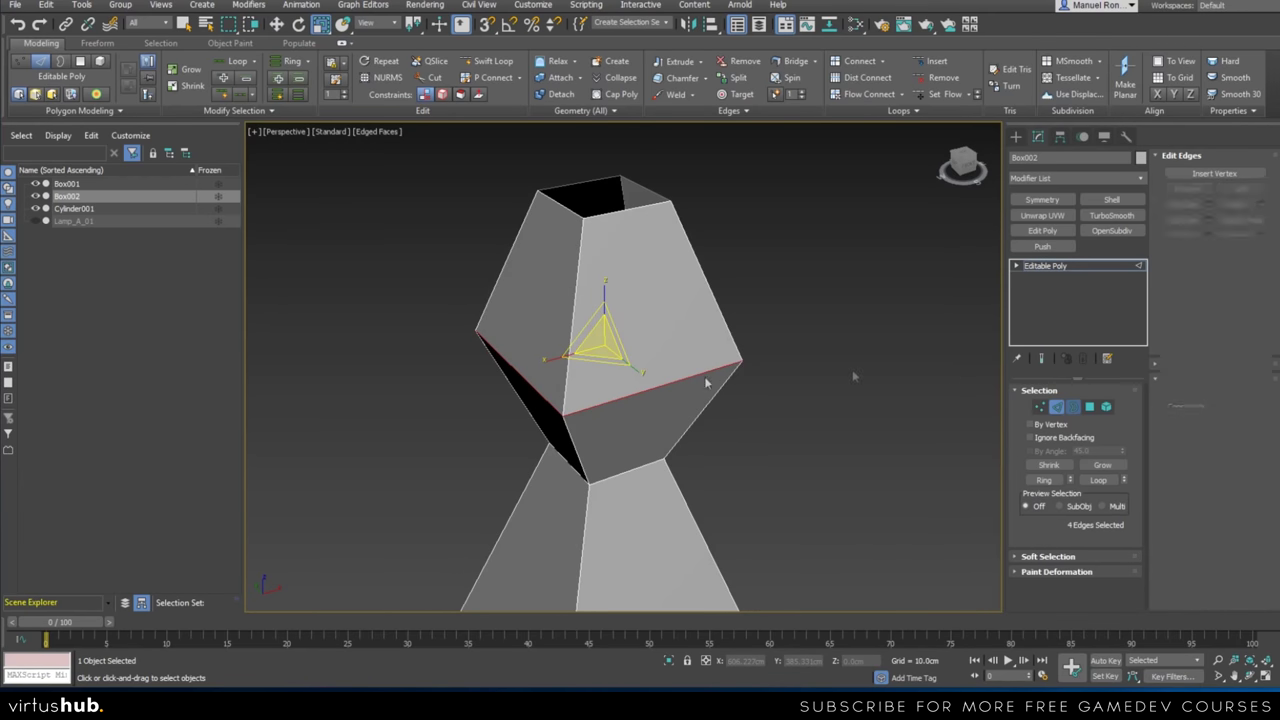
left_click(627, 214)
scroll(611, 222, "down", 7)
scroll(600, 340, "down", 5)
middle_click_drag(600, 449, 599, 342, "alt")
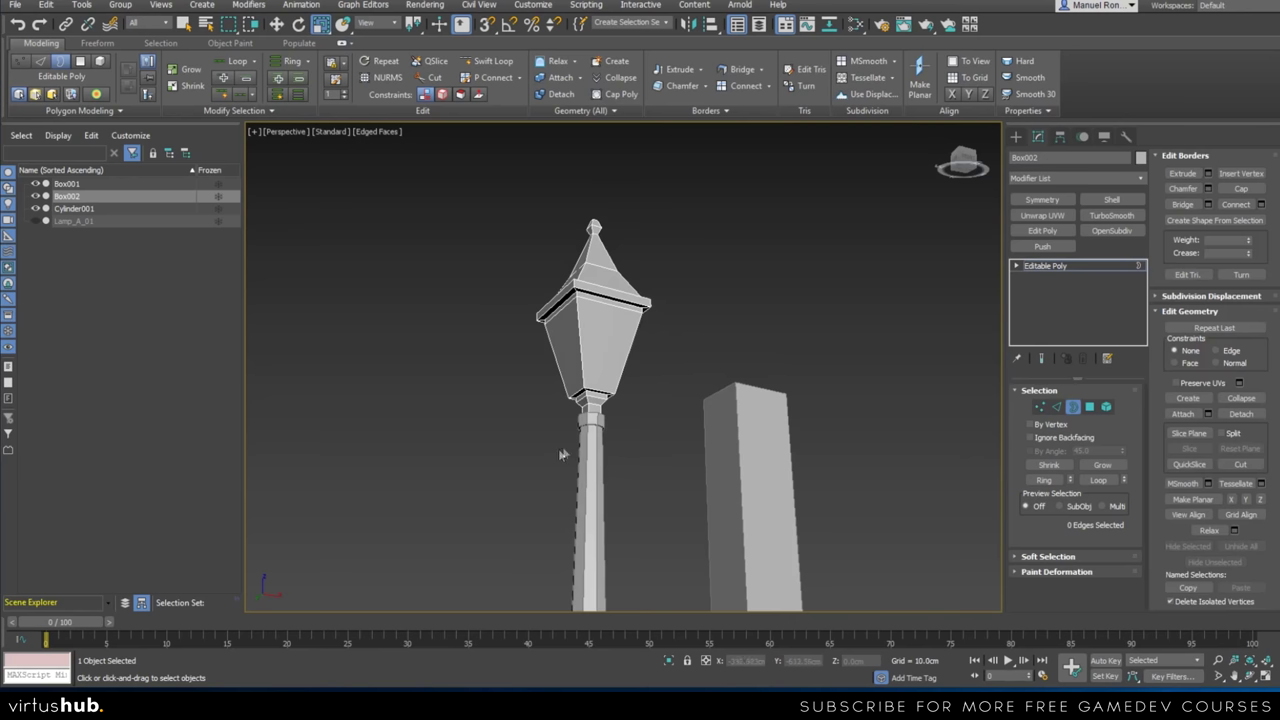
Select the full vertical edge loop running along one corner of the lantern from neck to finial
scroll(560, 298, "up", 3)
middle_click_drag(592, 402, 629, 360, "alt")
scroll(625, 358, "up", 5)
left_click(1056, 406)
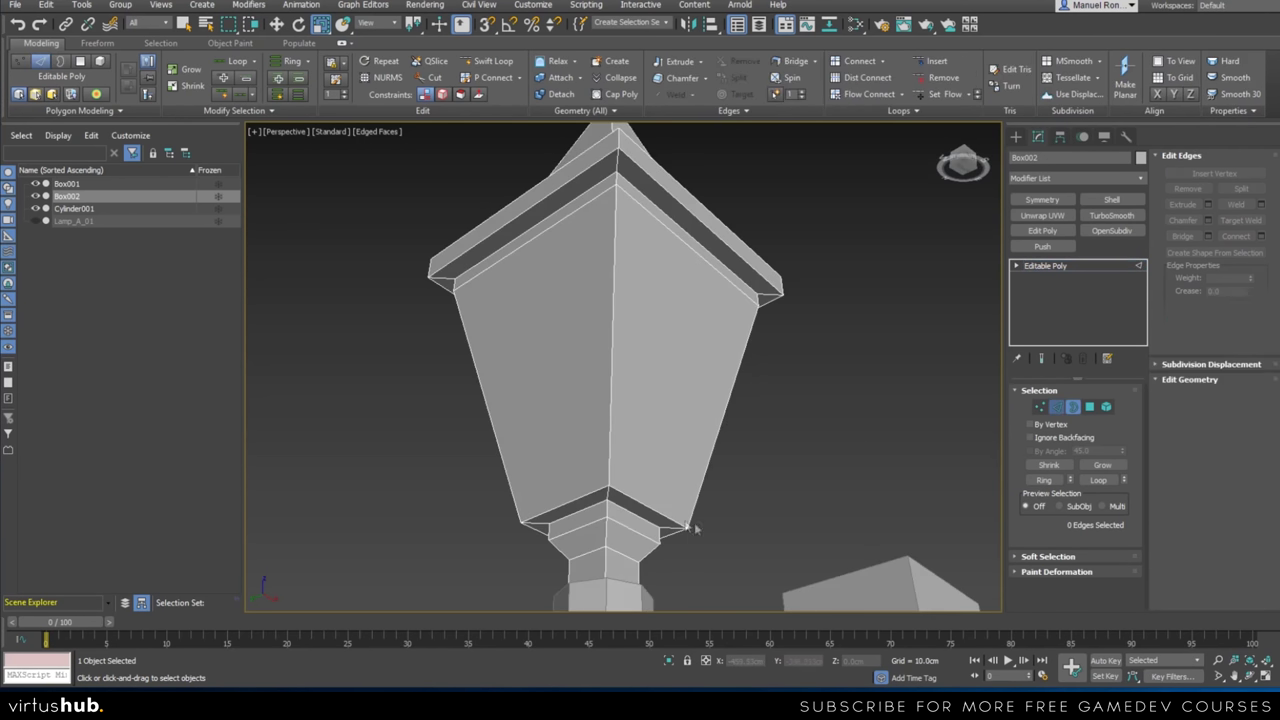
left_click(610, 405)
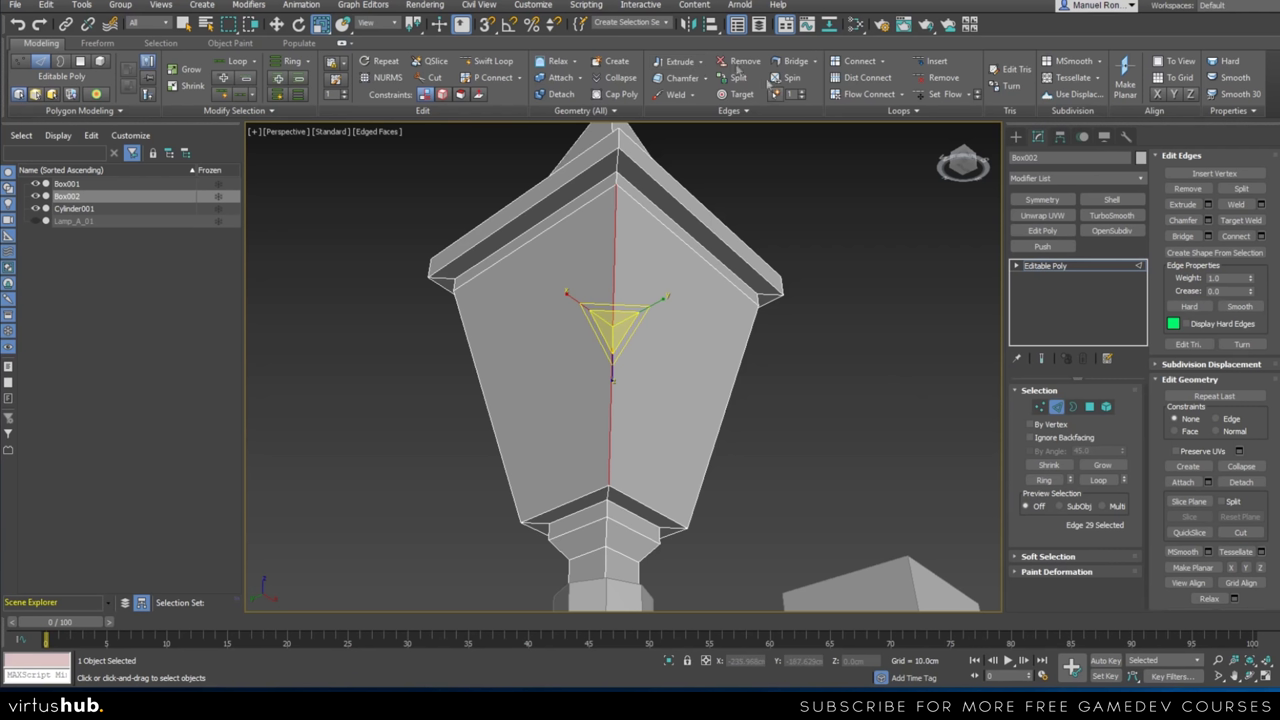
middle_click_drag(659, 385, 651, 303, "alt")
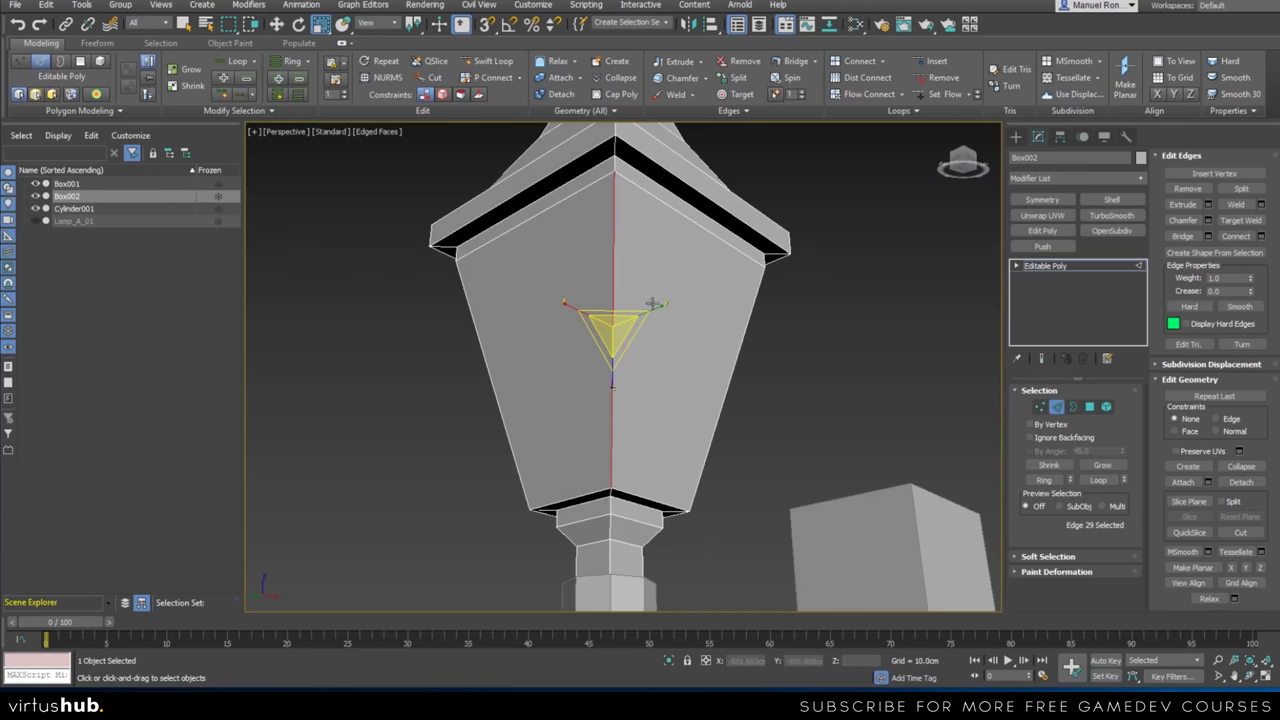
double_click(613, 465)
middle_click_drag(638, 448, 643, 490, "alt")
scroll(643, 490, "down", 3)
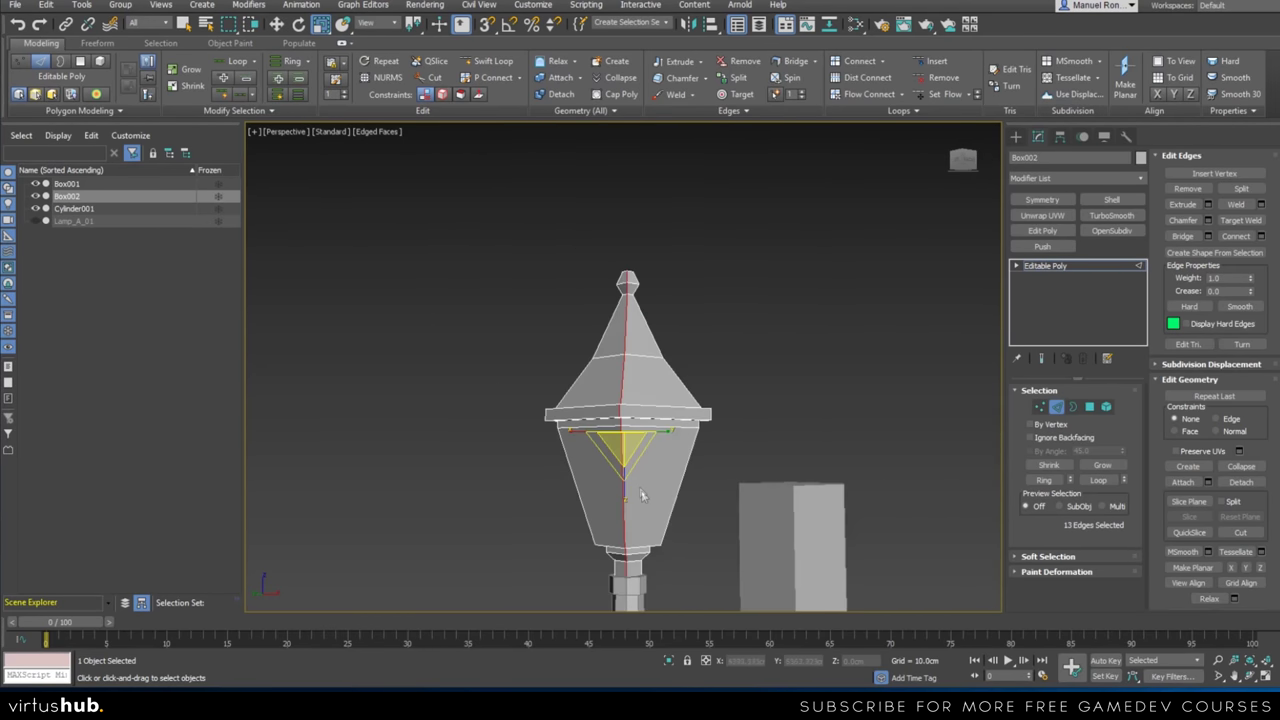
scroll(624, 308, "up", 2)
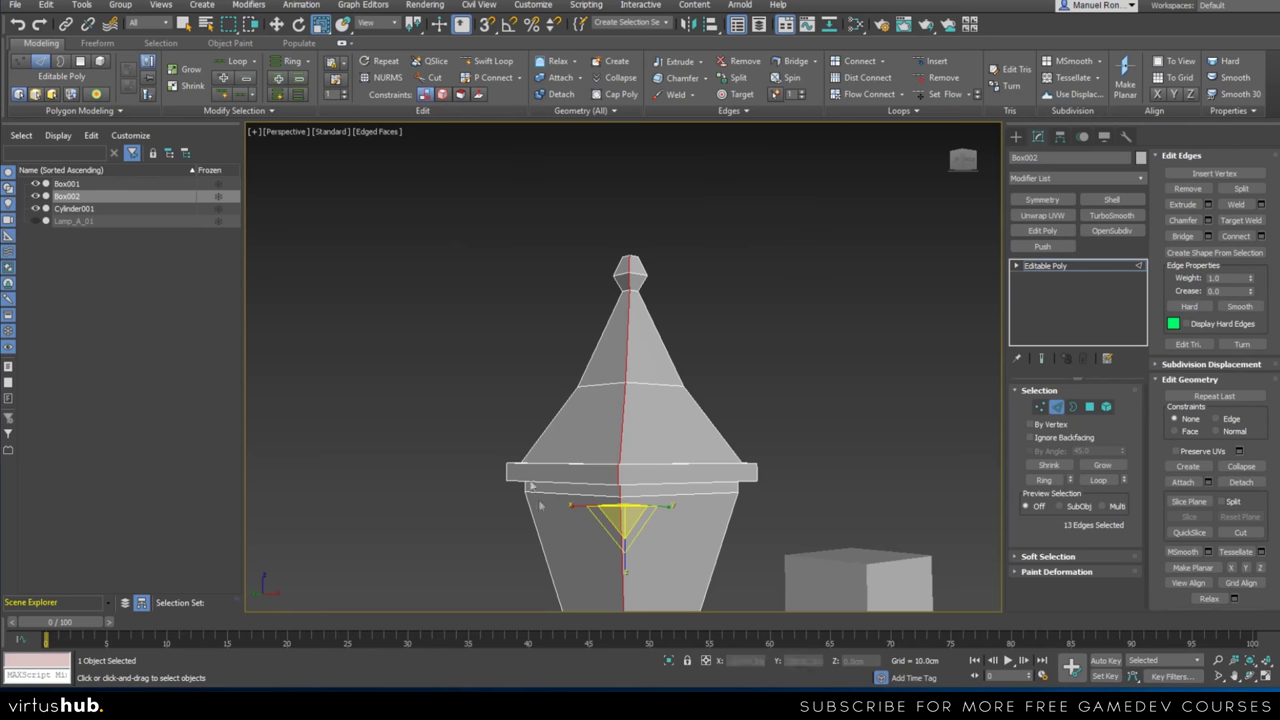
Extend the corner edge selection with Ring to the vertical edges of all four lantern corners
left_click(1047, 484)
middle_click_drag(666, 457, 648, 296, "alt")
scroll(645, 300, "up", 3)
scroll(660, 406, "down", 7)
middle_click_drag(664, 420, 668, 478, "alt")
scroll(655, 440, "up", 5)
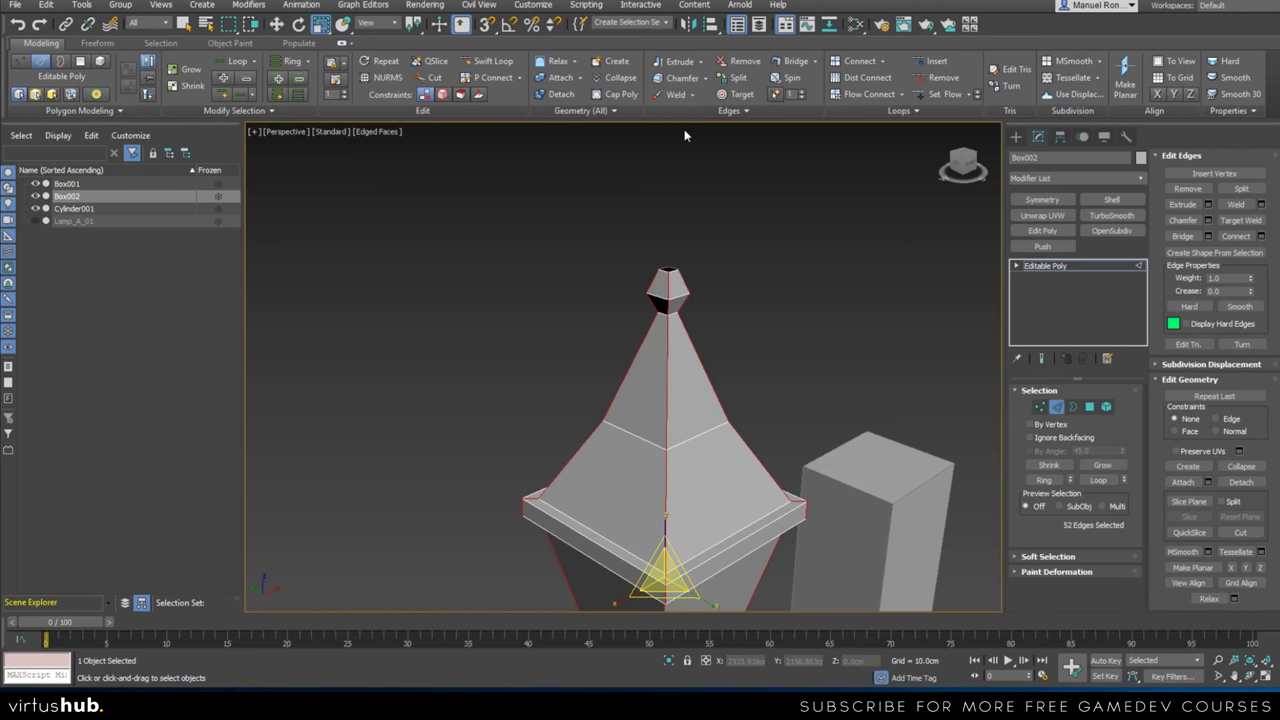
Start a Chamfer on the selected corner edges with an edge chamfer amount of 1.5 cm
left_click(705, 78)
left_click(702, 96)
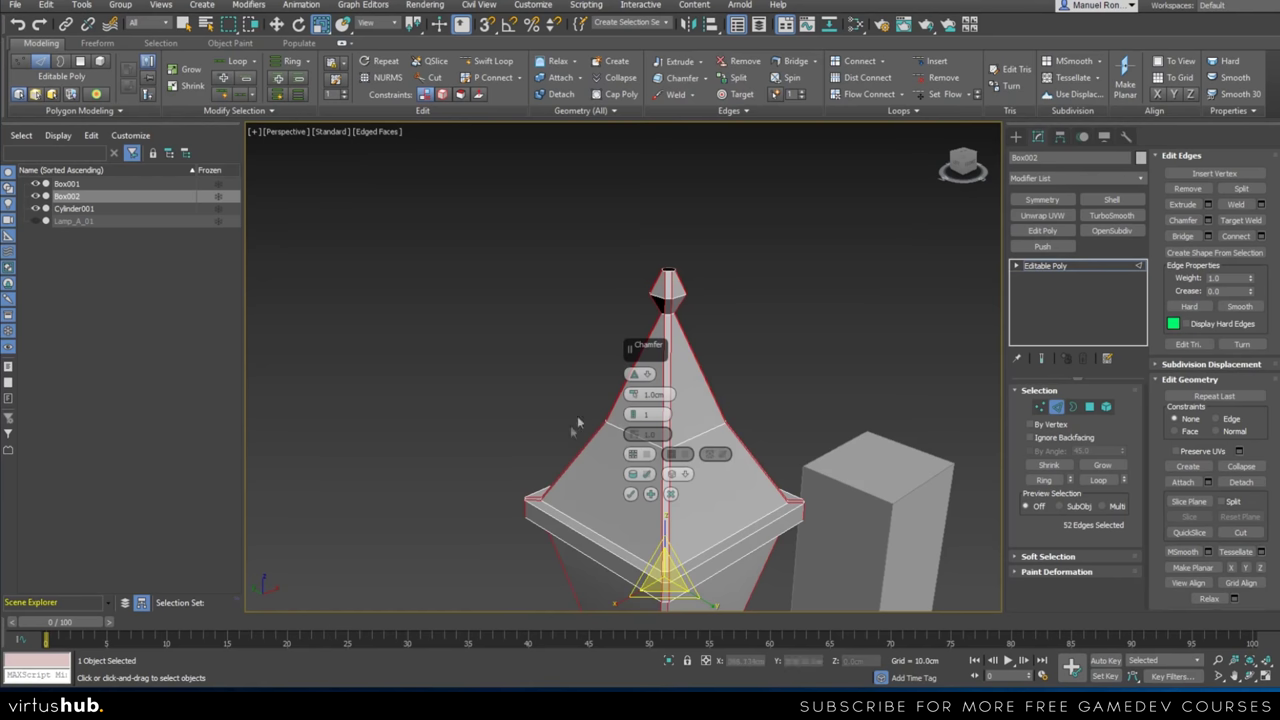
scroll(735, 430, "down", 5)
middle_click_drag(738, 457, 731, 459, "alt")
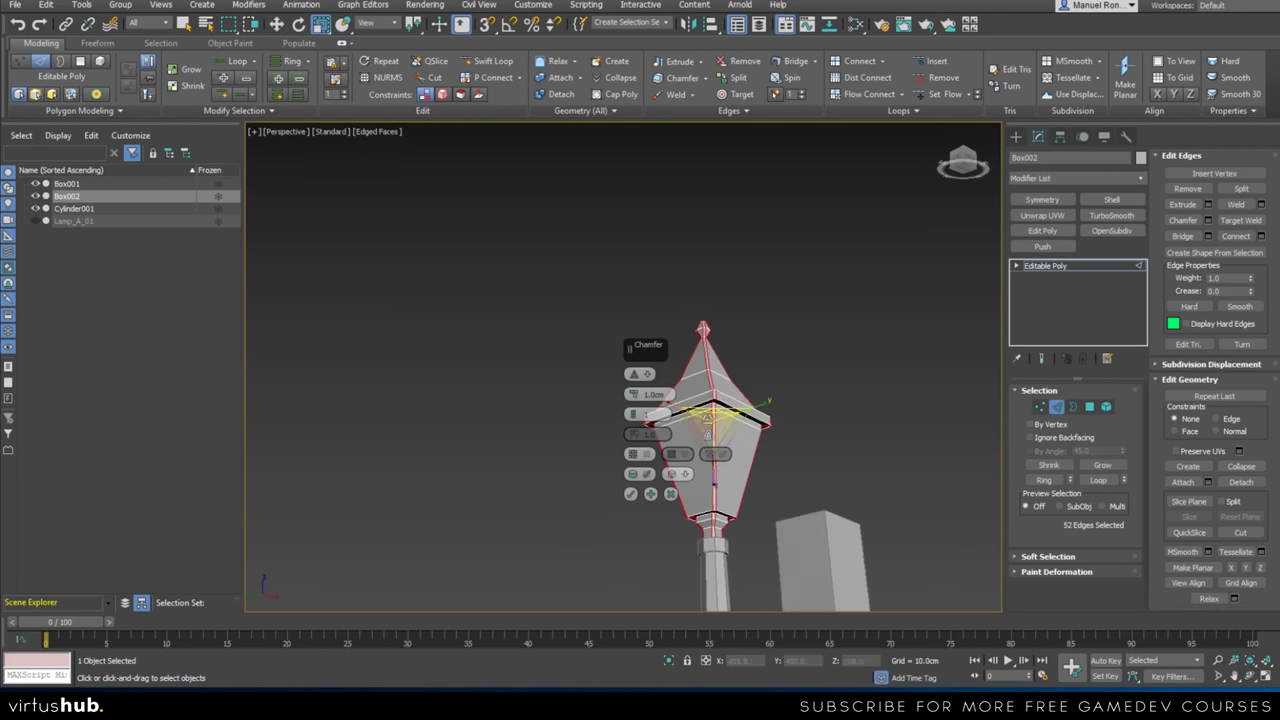
scroll(707, 525, "up", 8)
middle_click_drag(708, 531, 797, 450, "alt")
scroll(752, 408, "up", 4)
left_click(666, 396)
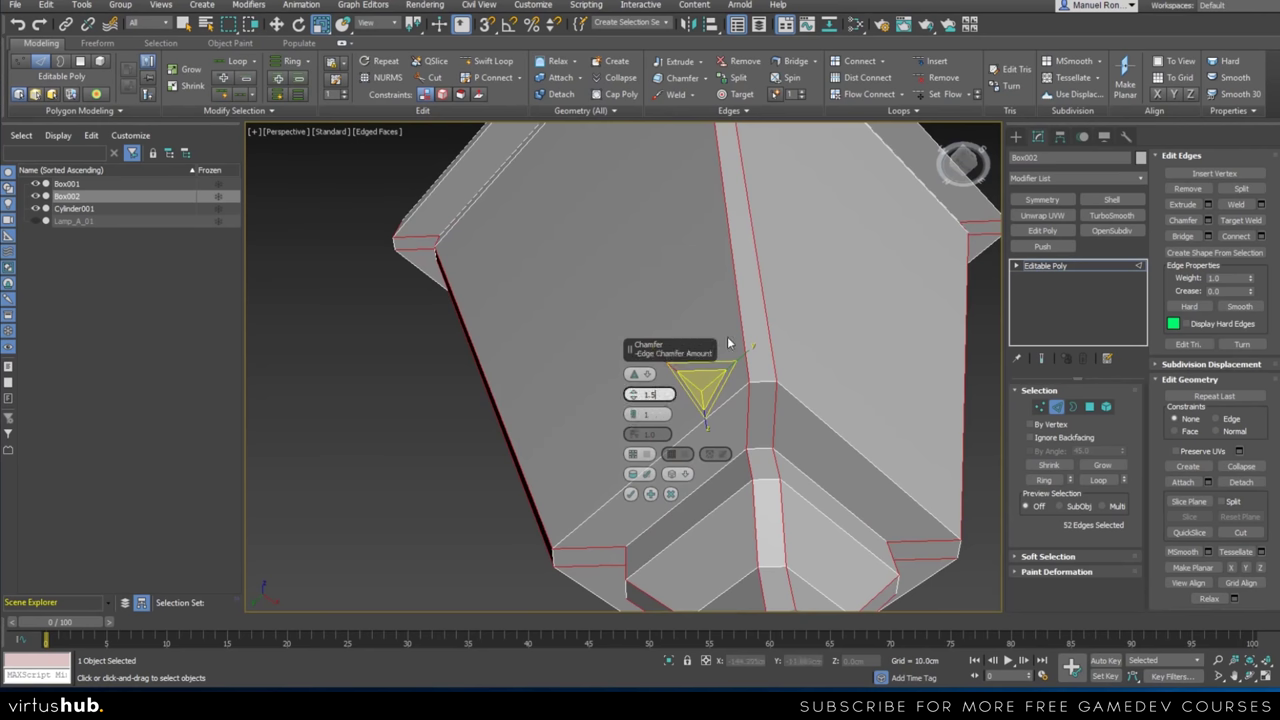
key("Return")
Set the corner edges' chamfer amount to 1.6 cm
scroll(860, 437, "down", 6)
middle_click_drag(827, 435, 817, 533, "alt")
scroll(777, 354, "up", 4)
middle_click_drag(777, 354, 784, 374, "alt")
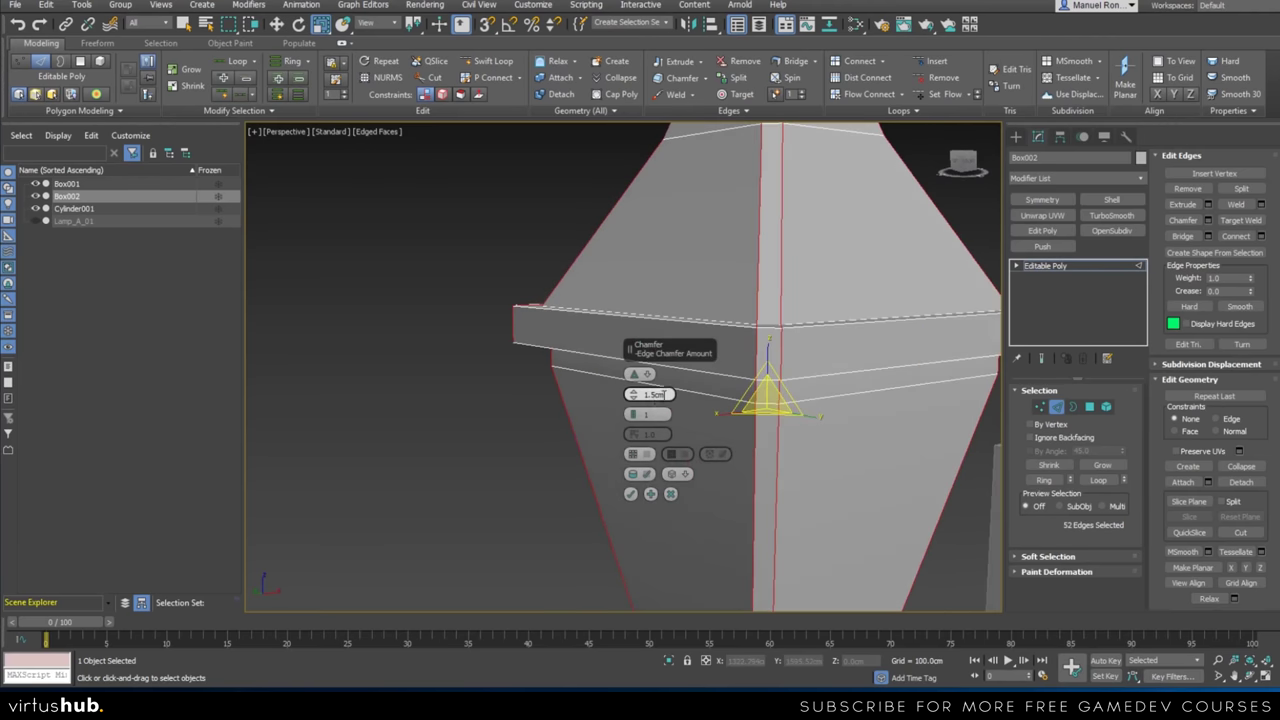
left_click_drag(666, 395, 643, 395)
type("1.6")
key("Return")
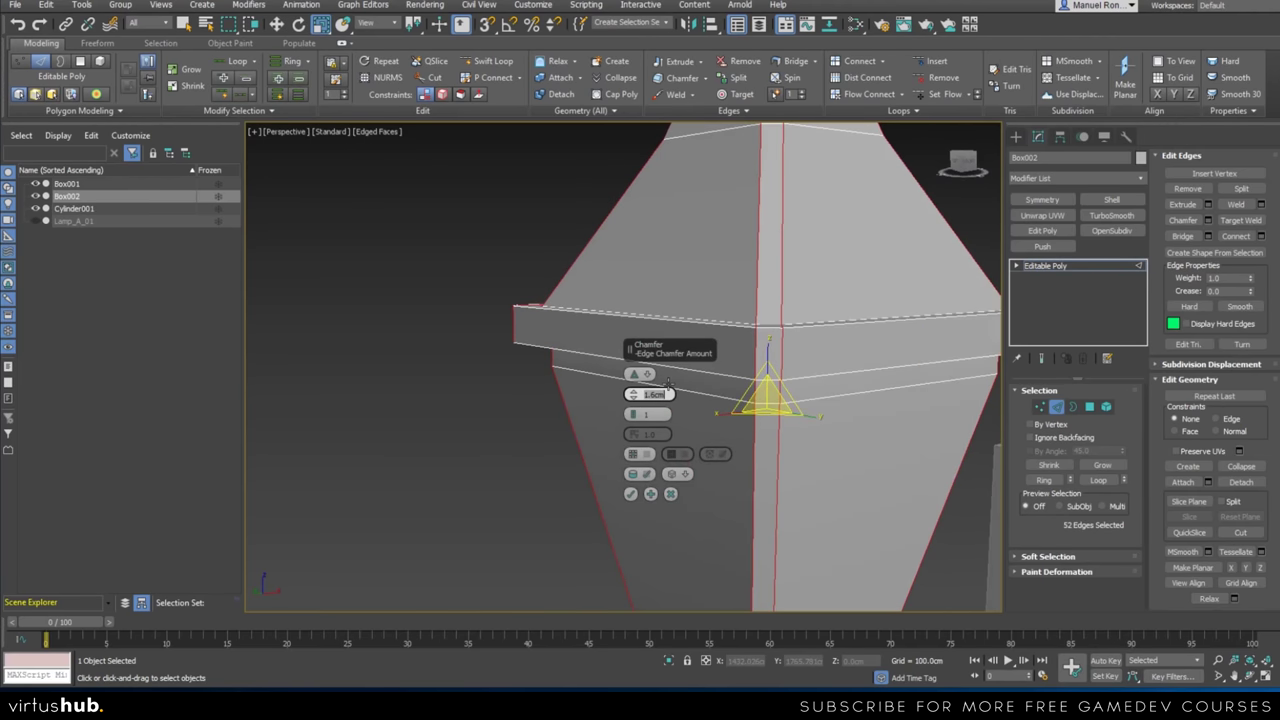
Examine how the chamfer preview affects the faces around the finial and the roof's upper tier
scroll(935, 330, "down", 4)
middle_click_drag(920, 368, 830, 360, "alt")
scroll(808, 315, "up", 5)
middle_click_drag(808, 315, 811, 394, "alt")
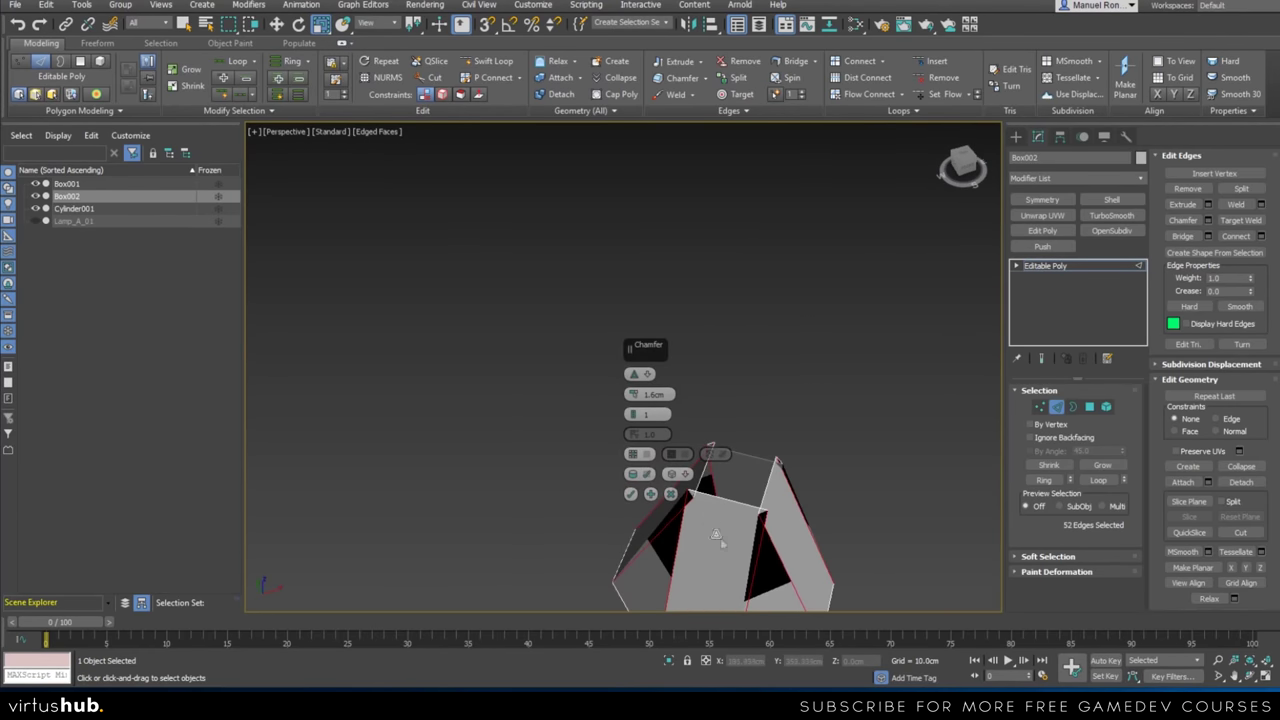
mouse_move(756, 465)
middle_mouse_down("alt")
mouse_move(746, 505)
mouse_move(775, 413)
mouse_move(770, 472)
middle_mouse_up("alt")
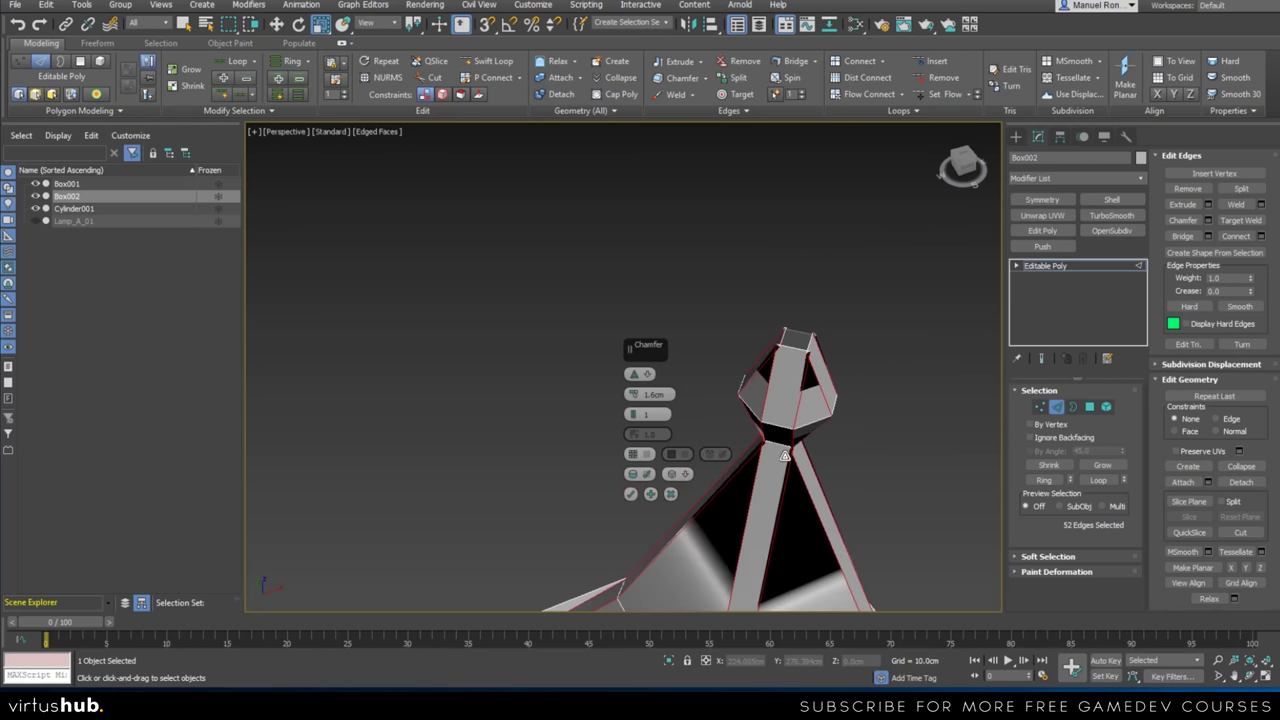
middle_click_drag(761, 502, 813, 330, "alt")
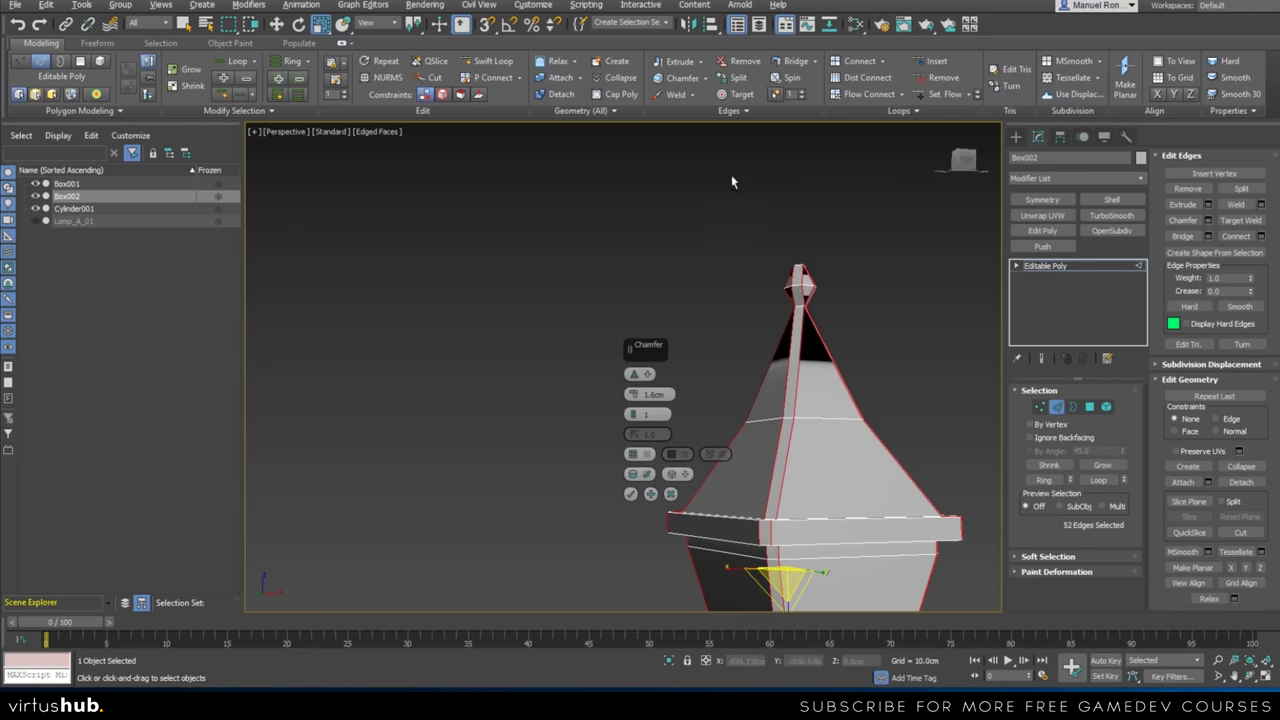
Exclude the roof's upper tier and finial from the edge selection and apply the 1.6 cm chamfer to the remaining corner edges
left_click_drag(731, 180, 826, 322)
left_click_drag(849, 367, 849, 367, "alt")
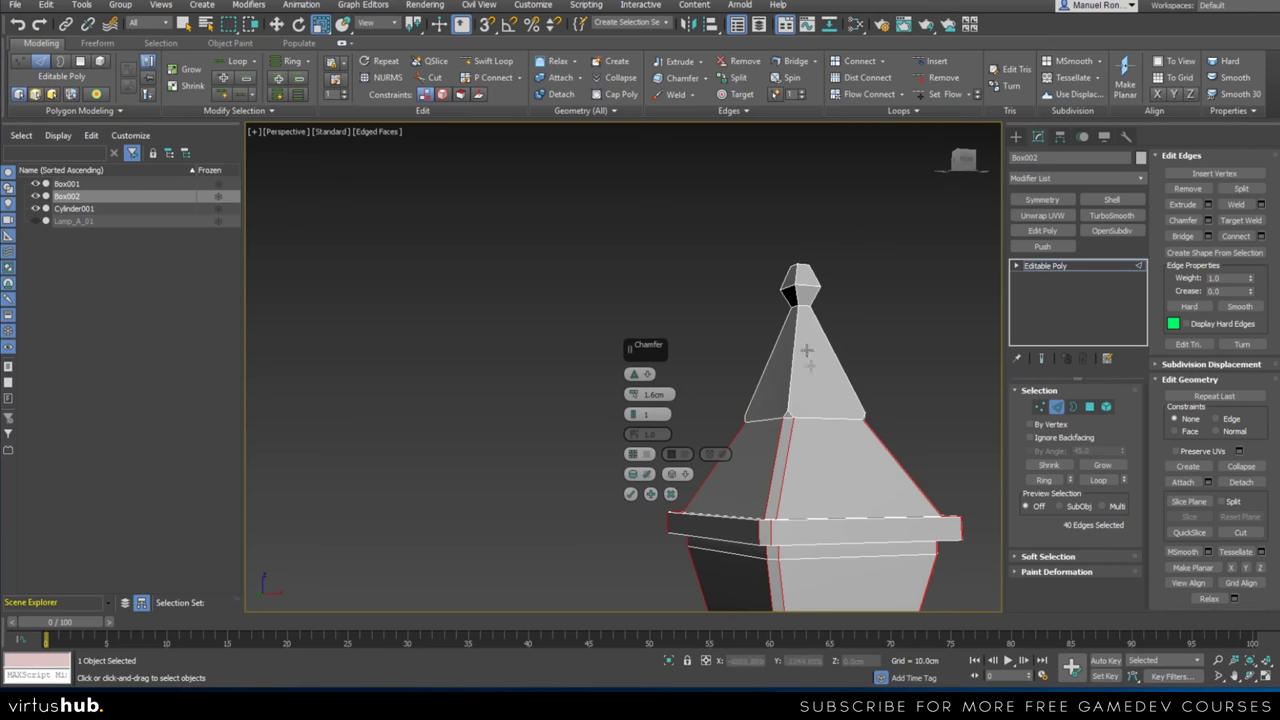
middle_click_drag(812, 460, 827, 348)
scroll(827, 348, "down", 3)
scroll(825, 418, "up", 2)
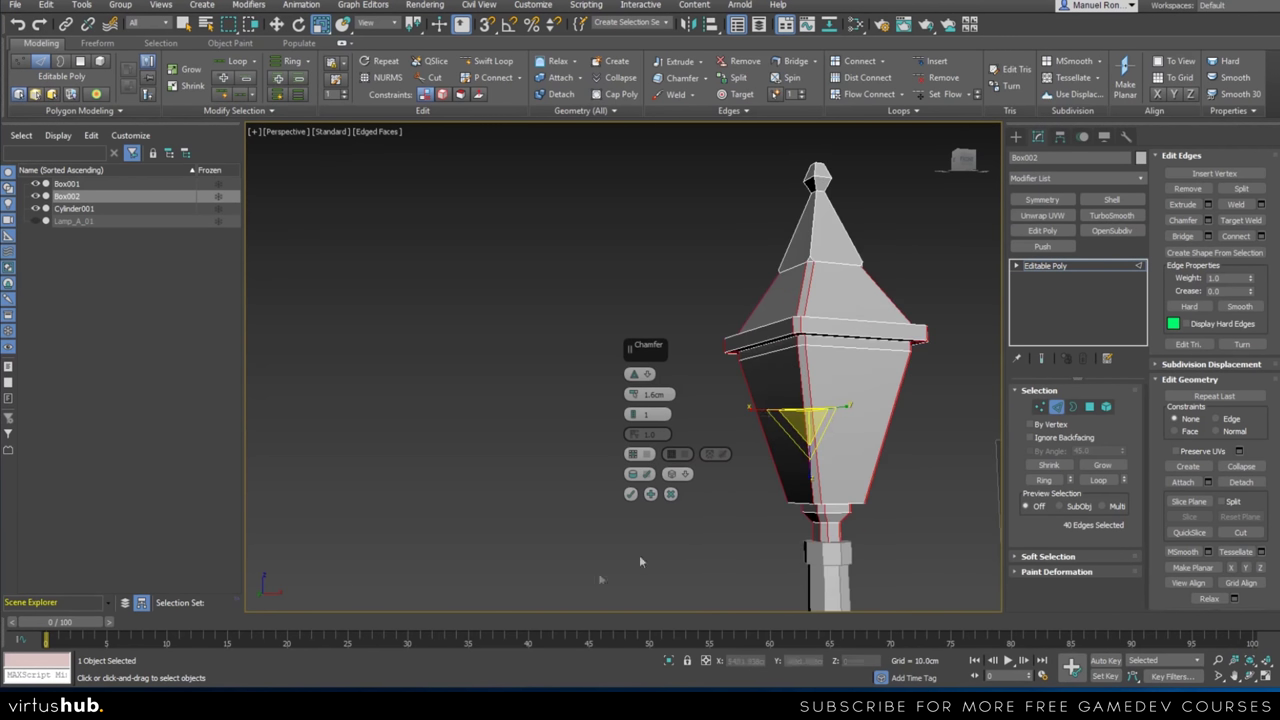
left_click(630, 493)
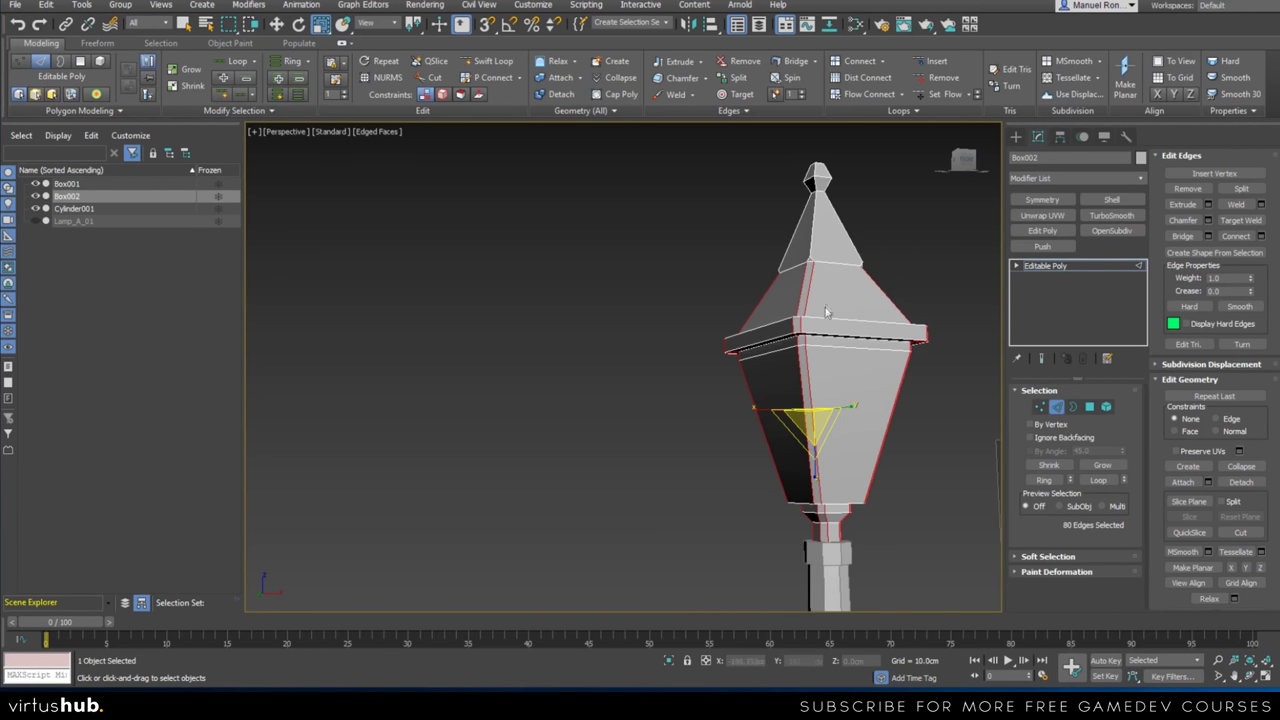
Select only the four sloping corner edges of the roof's upper tier, leaving out the finial's edges
scroll(812, 320, "up", 5)
double_click(778, 353)
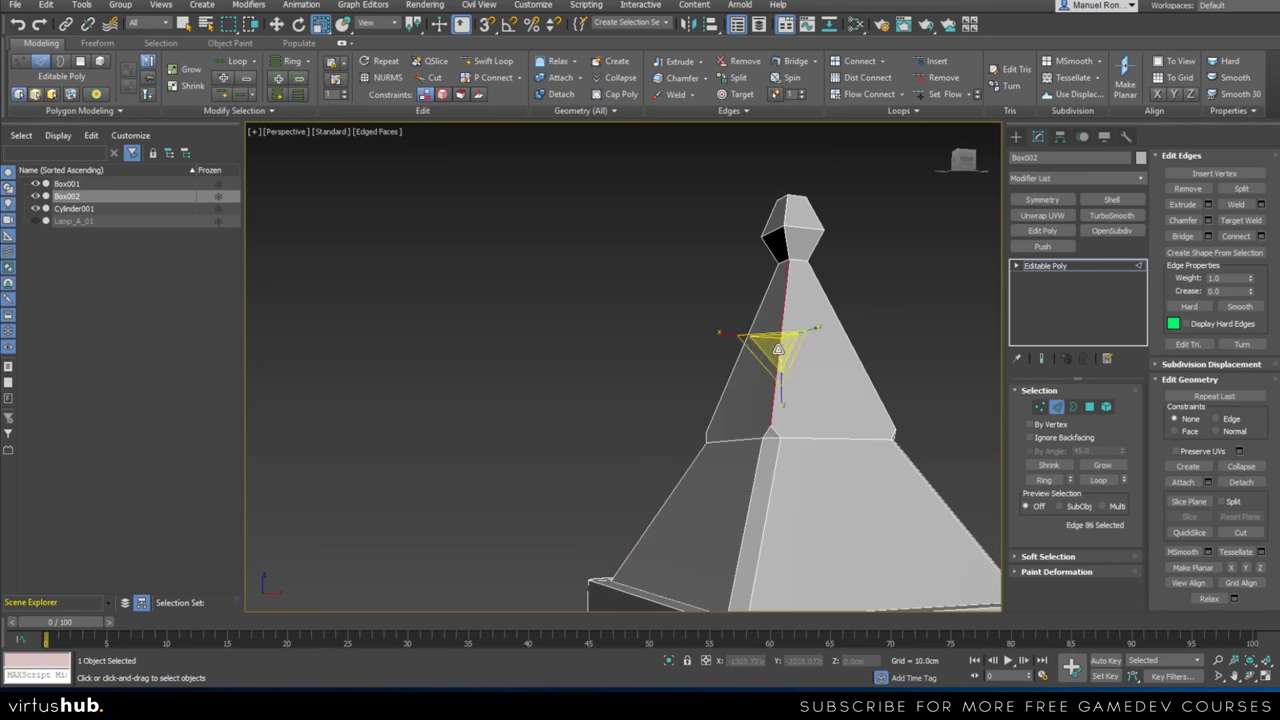
mouse_move(778, 351)
middle_mouse_down("alt")
mouse_move(831, 335)
mouse_move(800, 311)
mouse_move(785, 373)
middle_mouse_up("alt")
scroll(780, 328, "up", 3)
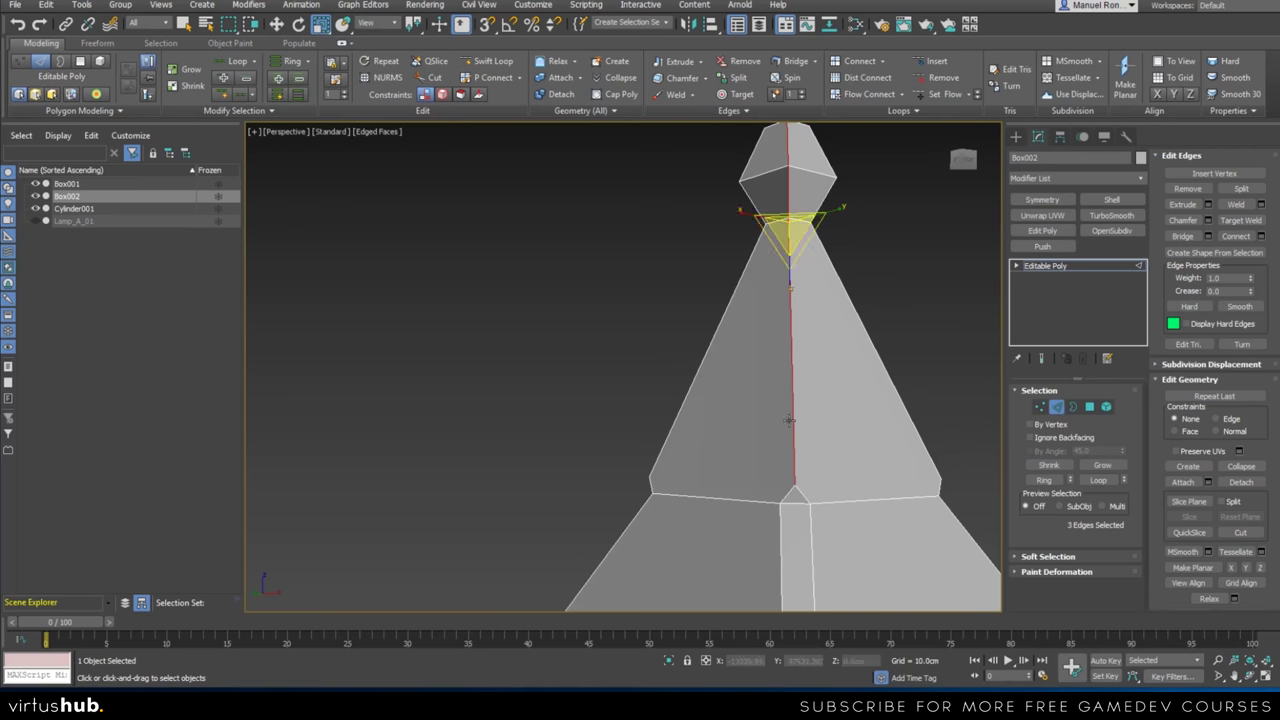
middle_click_drag(791, 372, 778, 292)
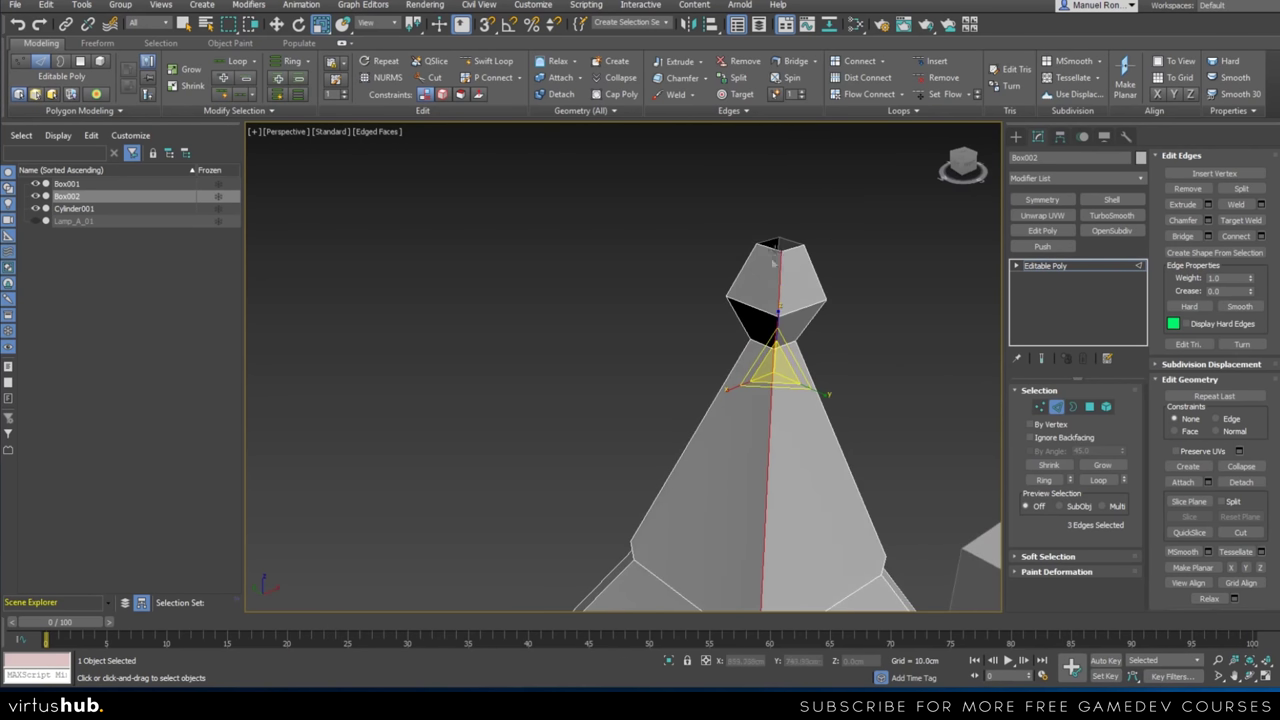
middle_click_drag(777, 502, 796, 396)
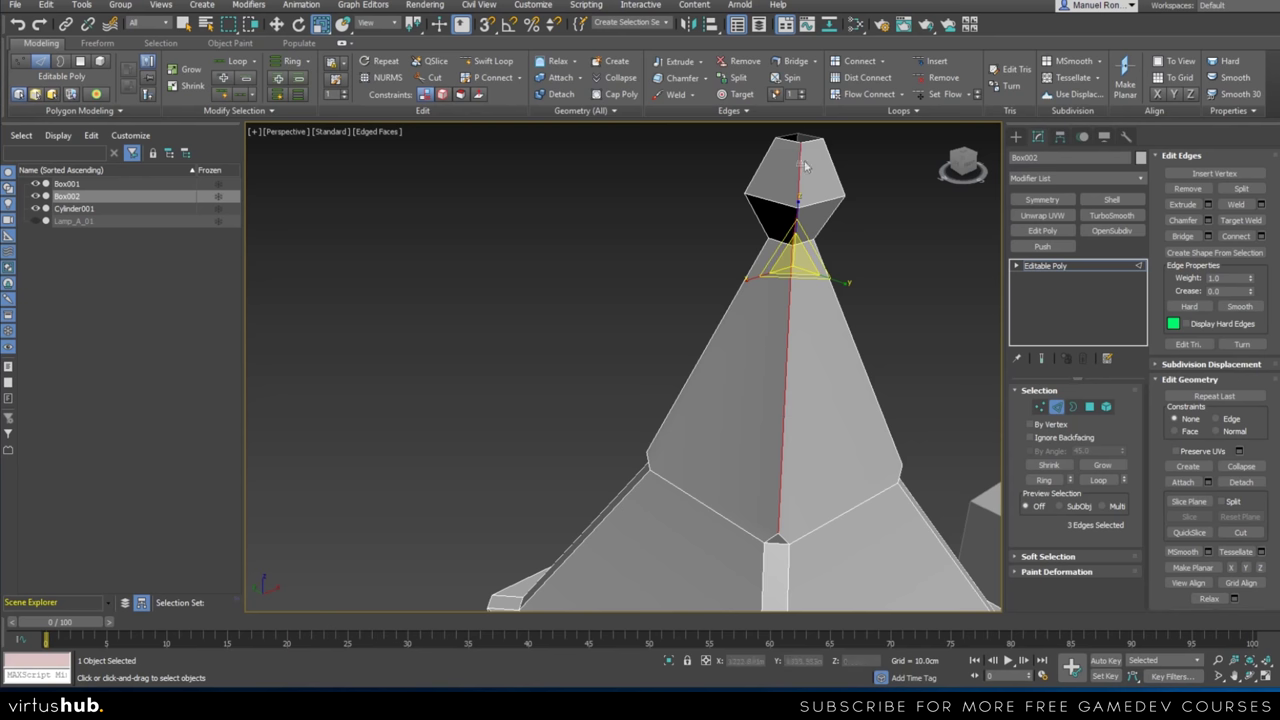
middle_click_drag(746, 519, 843, 420, "alt")
left_click_drag(592, 368, 1055, 425)
left_click(793, 418, "ctrl")
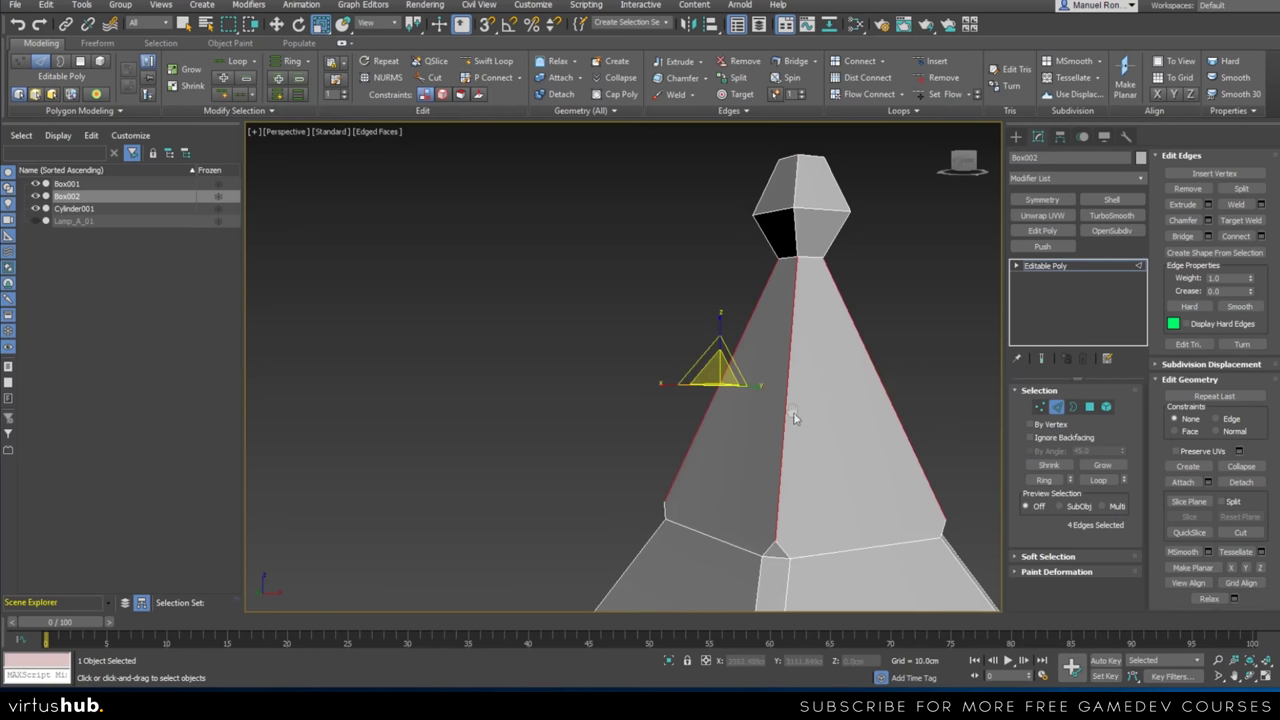
middle_click_drag(793, 418, 692, 400)
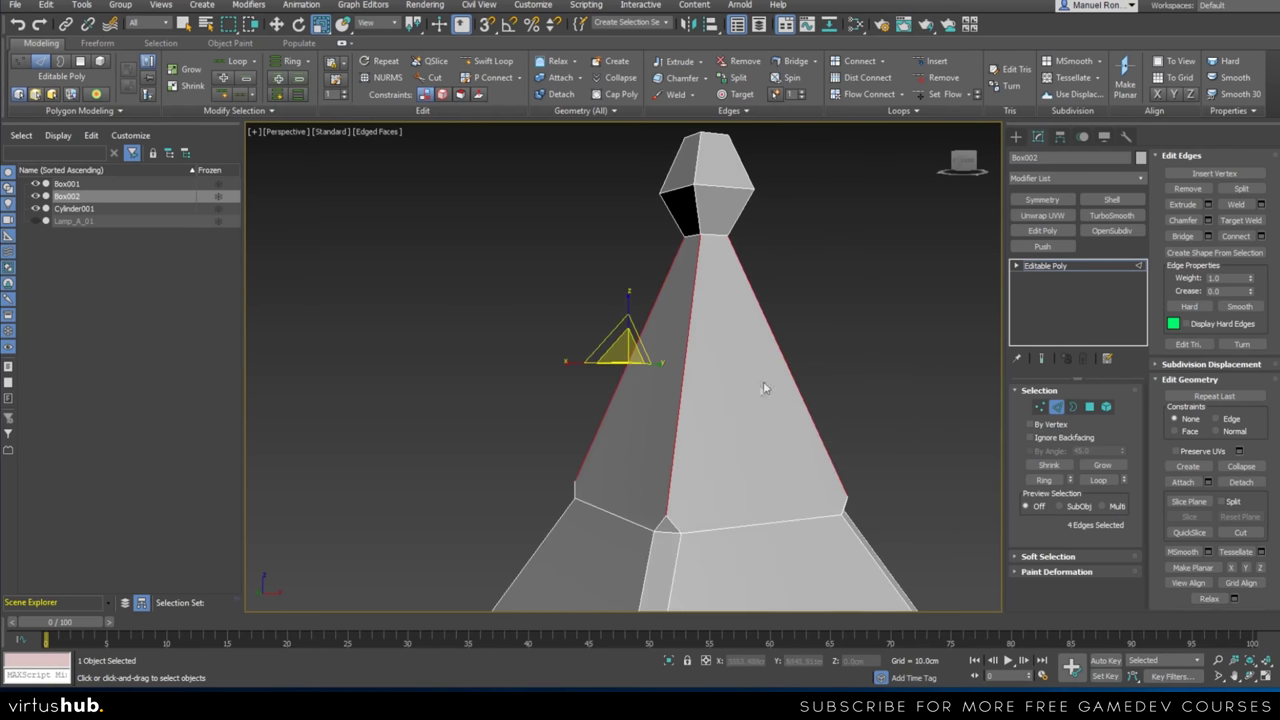
Start a Chamfer on the upper tier's corner edges, trying an edge chamfer amount of 0.7 cm and then 0.8 cm
left_click(705, 78)
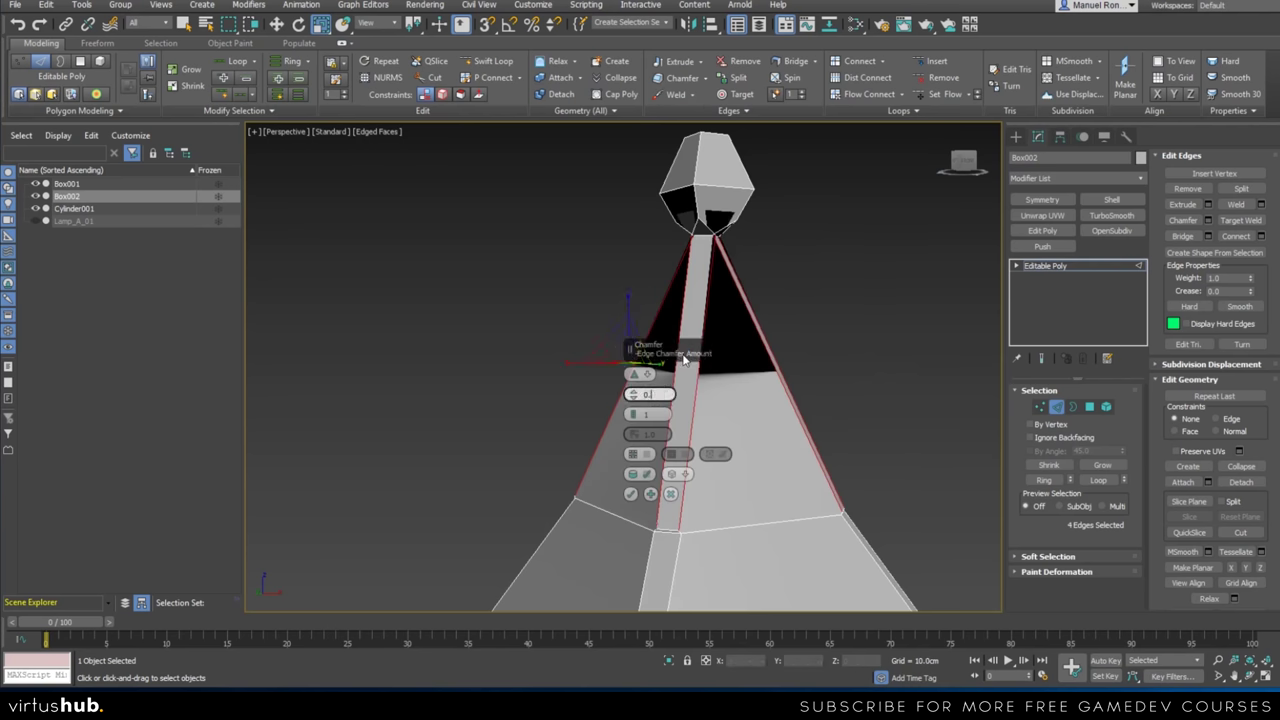
type("0.7")
key("Return")
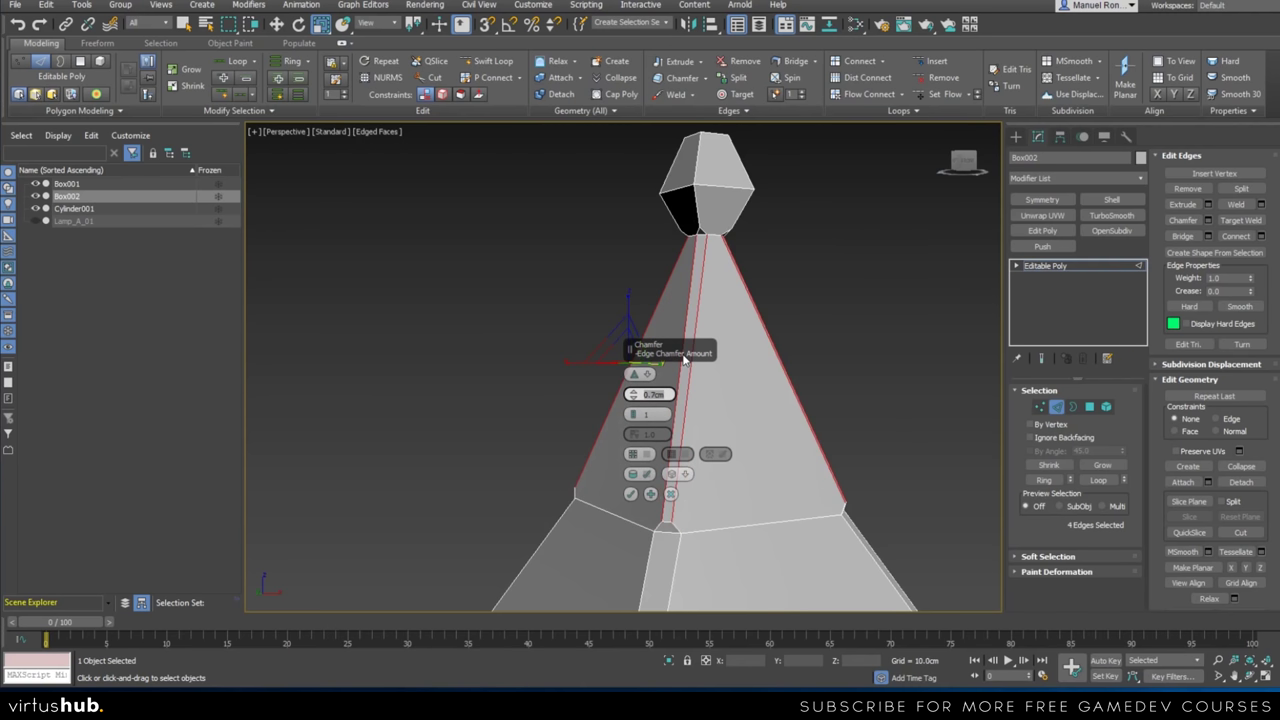
type("0.8")
key("Return")
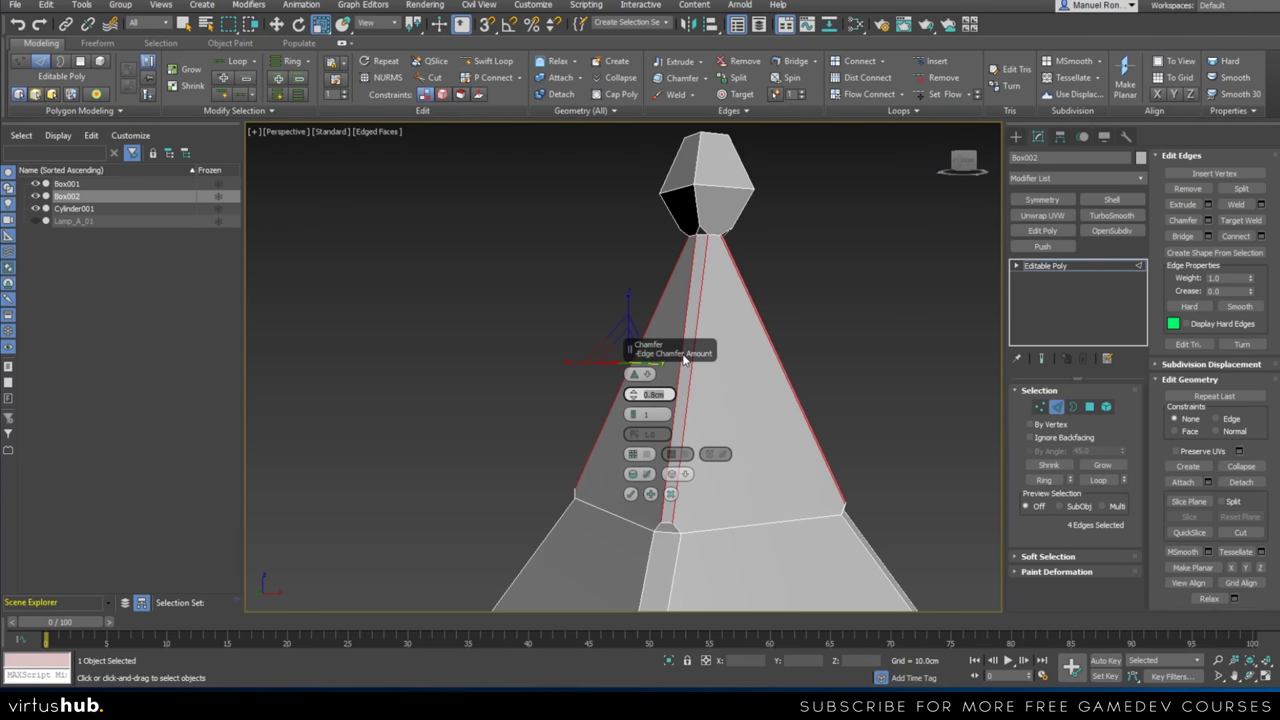
Try an edge chamfer amount of 1.0 cm and inspect the junction beneath the finial
key("Return")
middle_click_drag(717, 243, 793, 233, "alt")
scroll(723, 226, "up", 2)
middle_click_drag(689, 256, 714, 243, "alt")
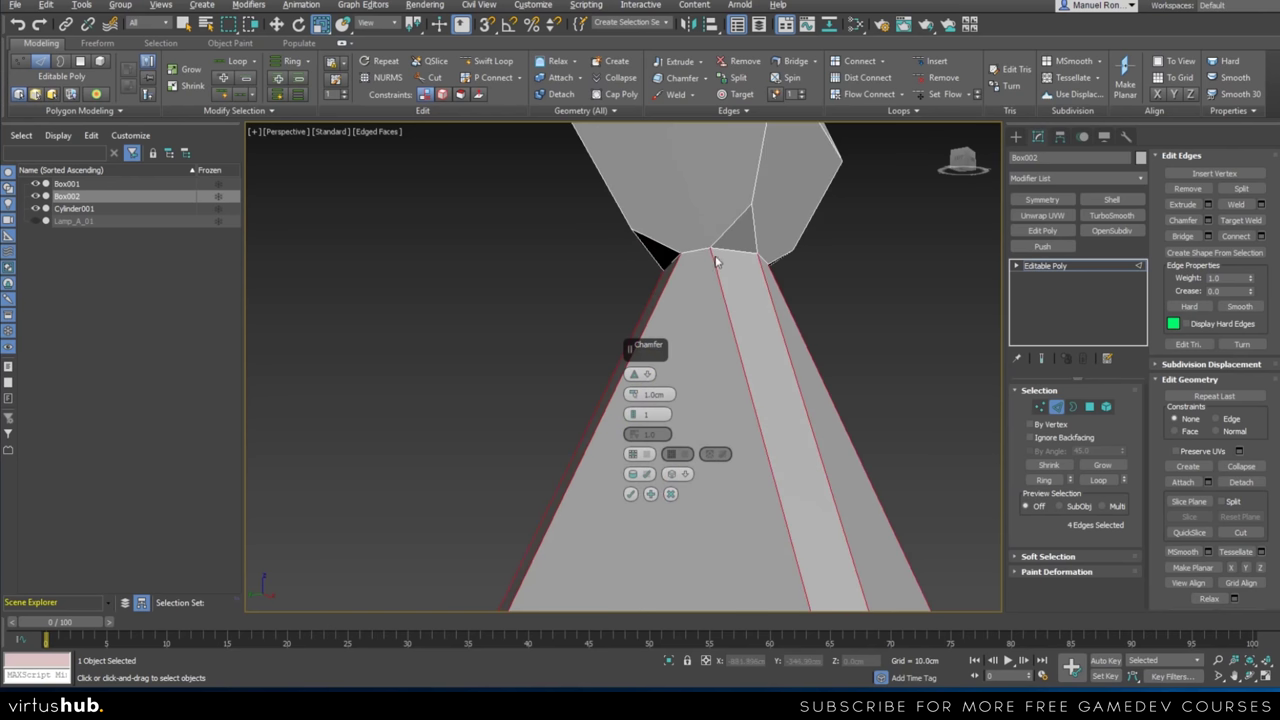
scroll(668, 394, "down", 3)
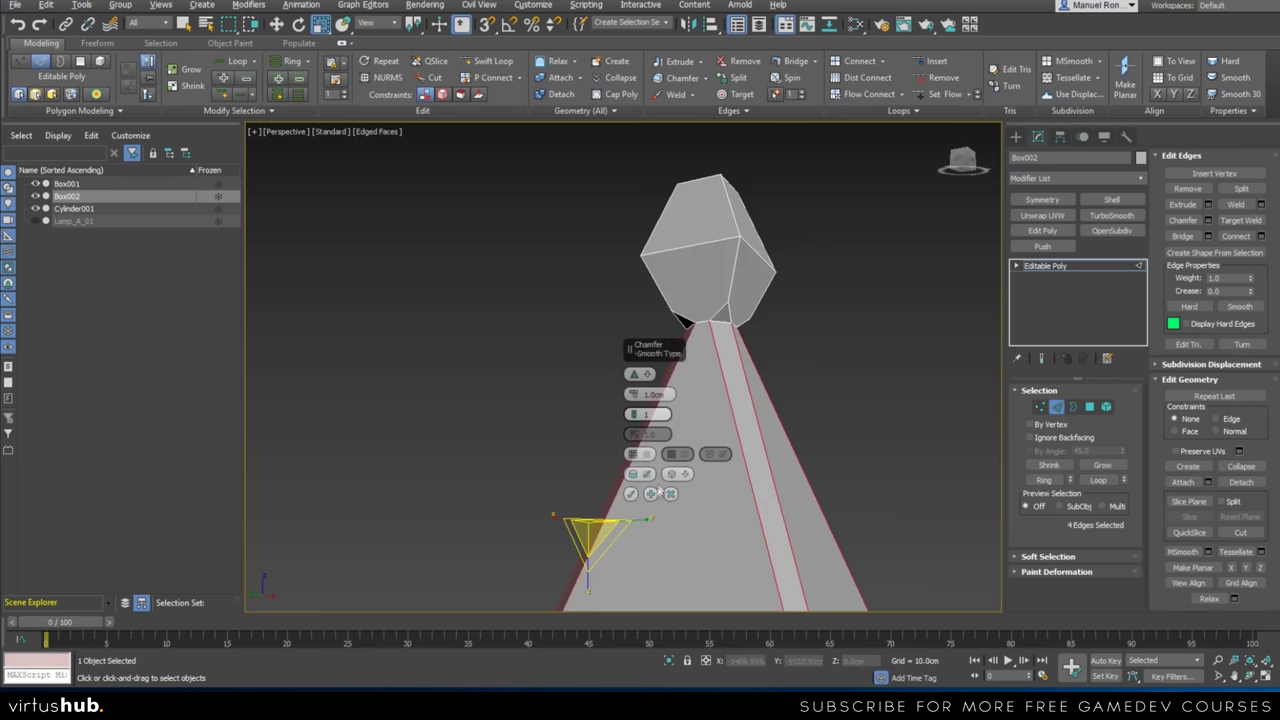
Set the upper tier's edge chamfer amount to 0.8 cm and apply the chamfer
left_click(672, 394)
type("0.8")
key("Return")
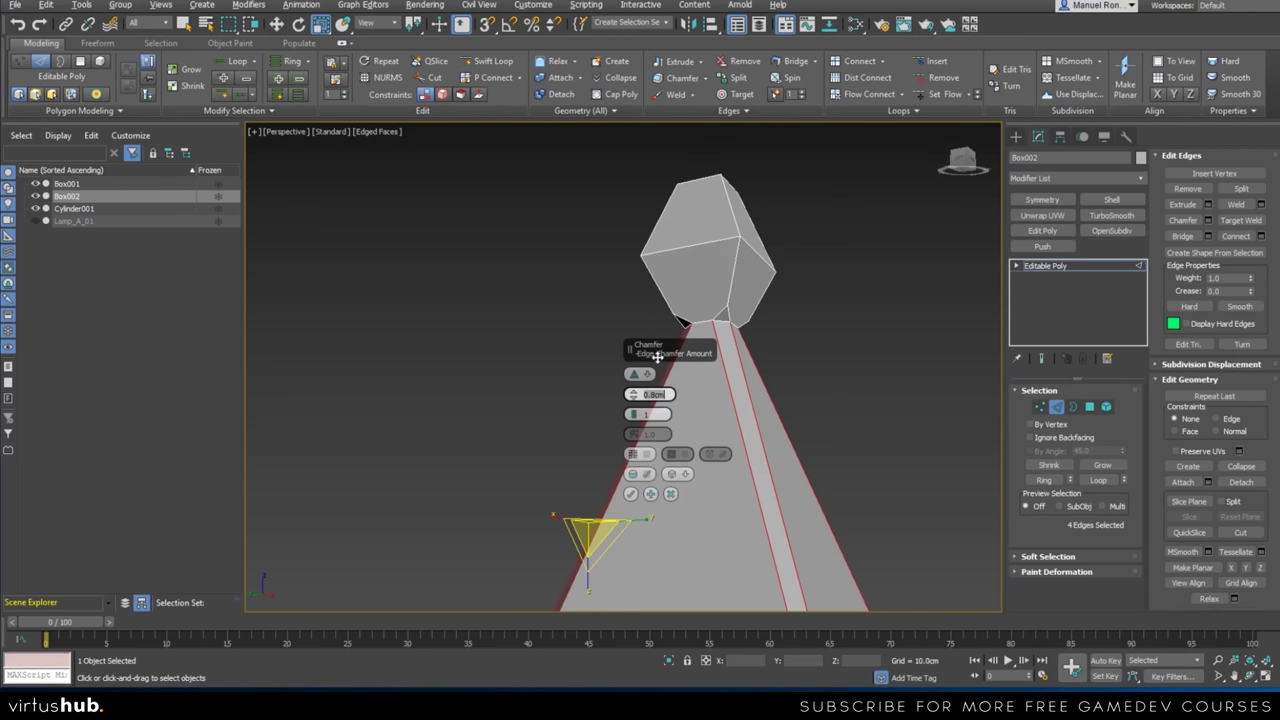
left_click(632, 496)
Examine the corner junctions where the upper tier's chamfers meet the wider chamfers of the lower roof tier
middle_click_drag(735, 603, 750, 486)
scroll(740, 432, "down", 5)
middle_click_drag(738, 430, 743, 462, "alt")
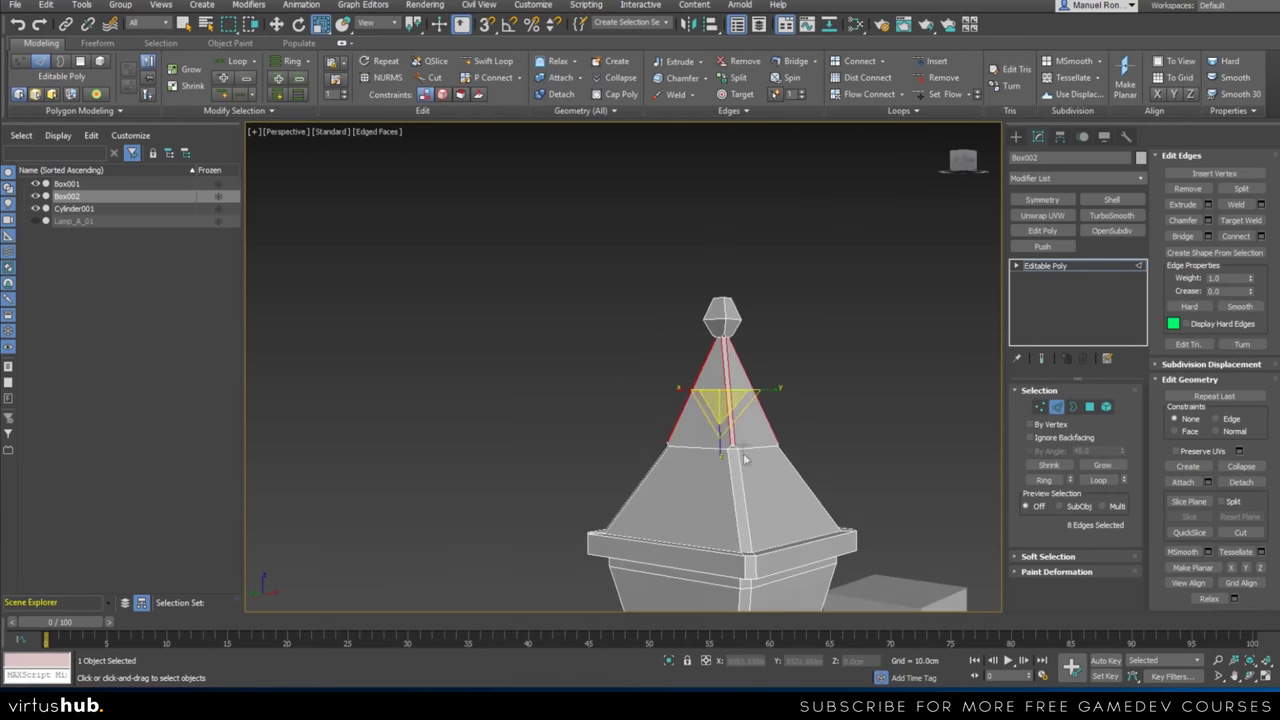
scroll(741, 461, "up", 8)
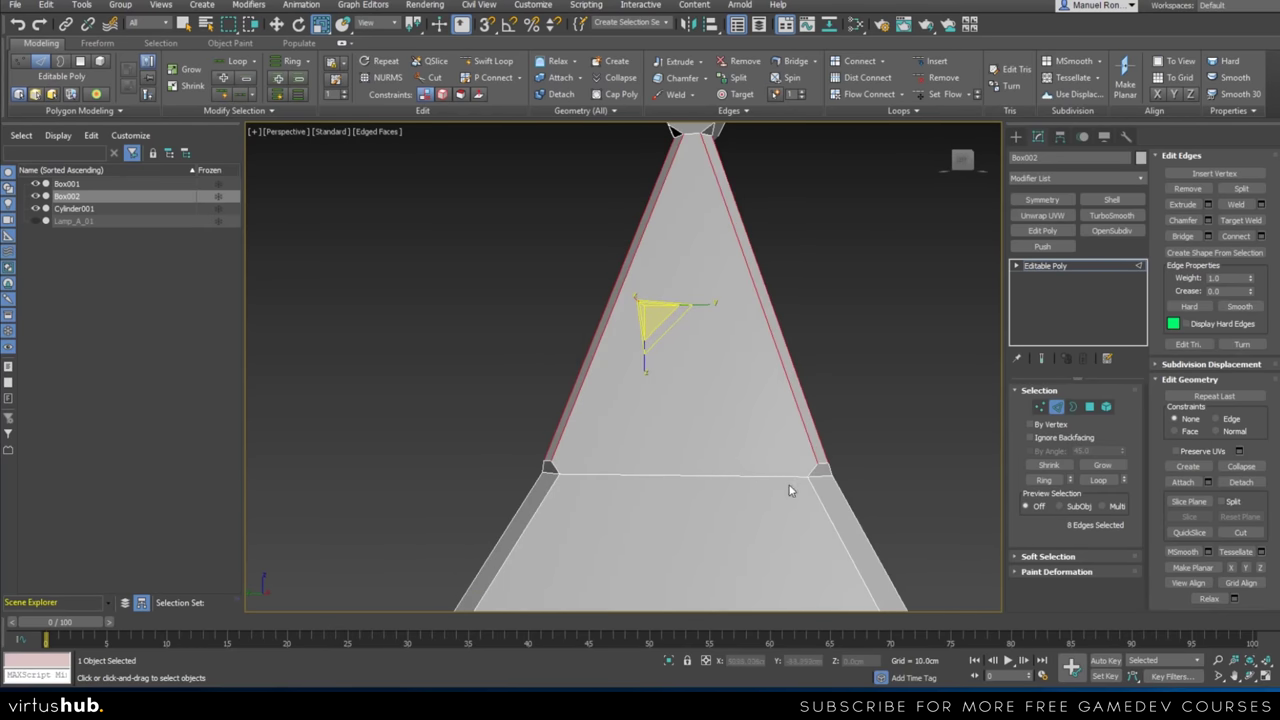
scroll(770, 478, "down", 3)
middle_click_drag(771, 486, 771, 514, "alt")
scroll(771, 514, "up", 4)
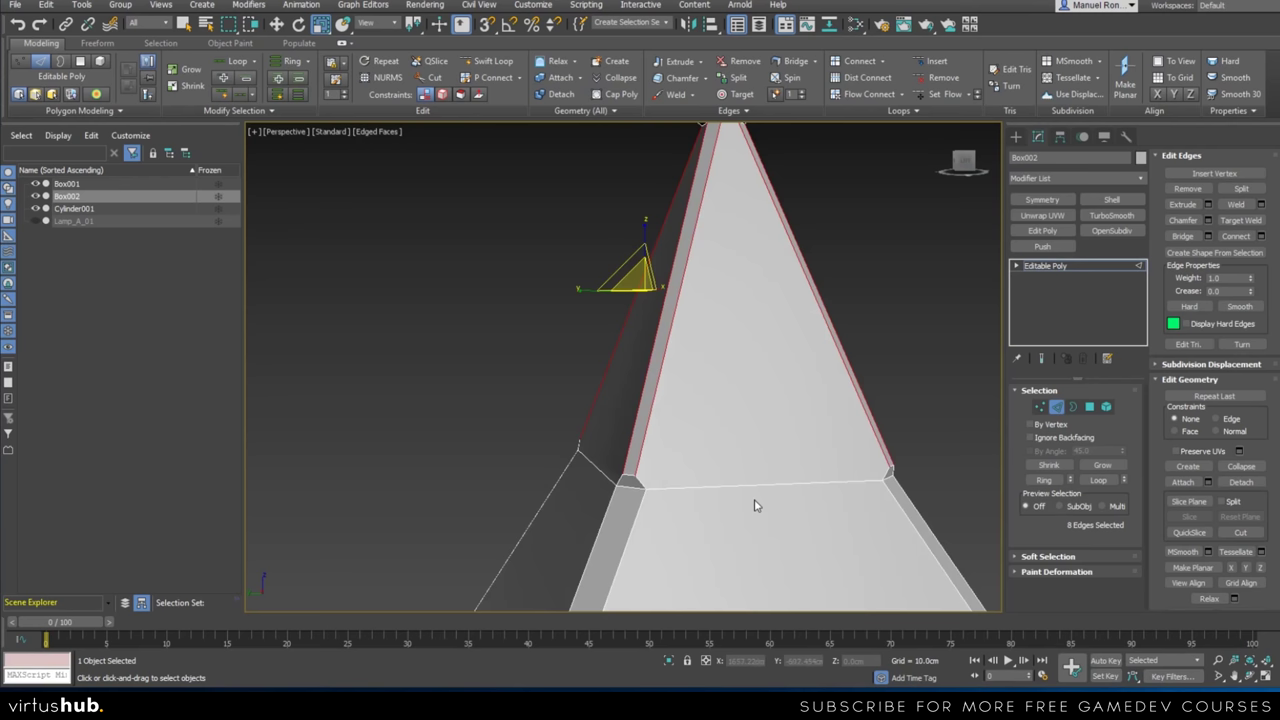
middle_click_drag(737, 380, 707, 441)
scroll(680, 480, "up", 3)
scroll(550, 430, "down", 4)
scroll(540, 497, "up", 3)
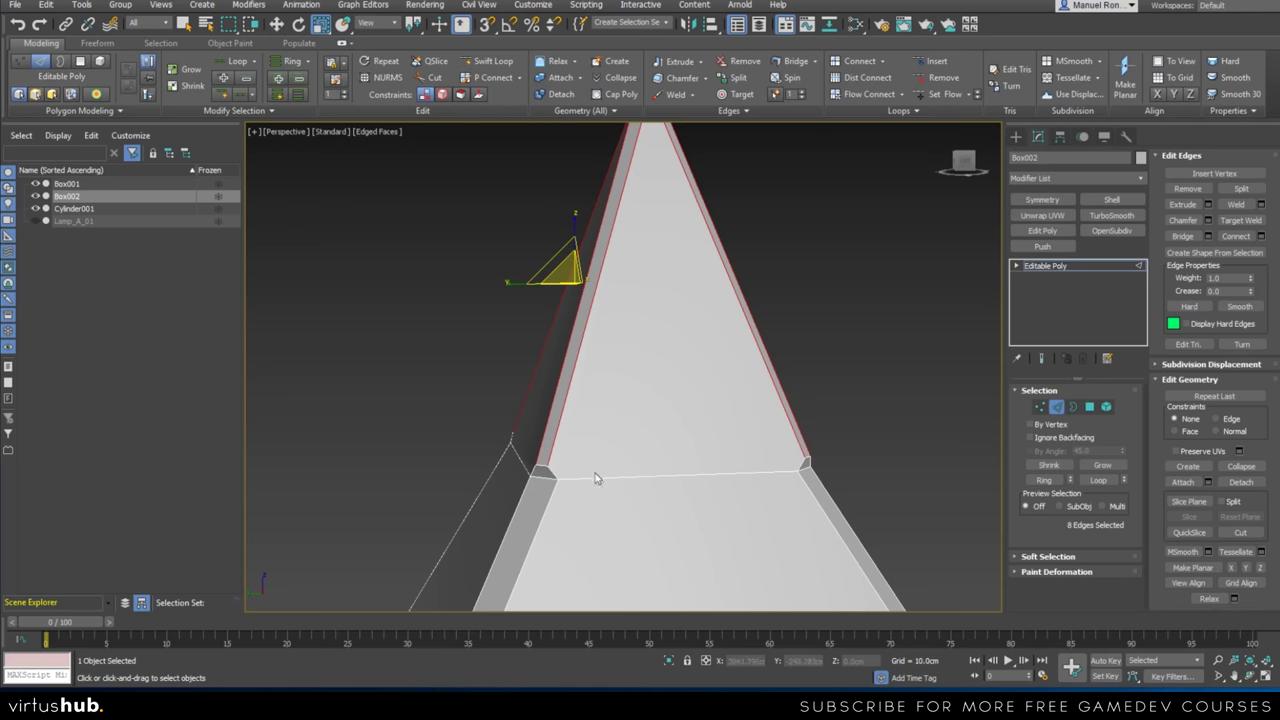
key("super")
middle_click_drag(688, 480, 672, 468, "alt")
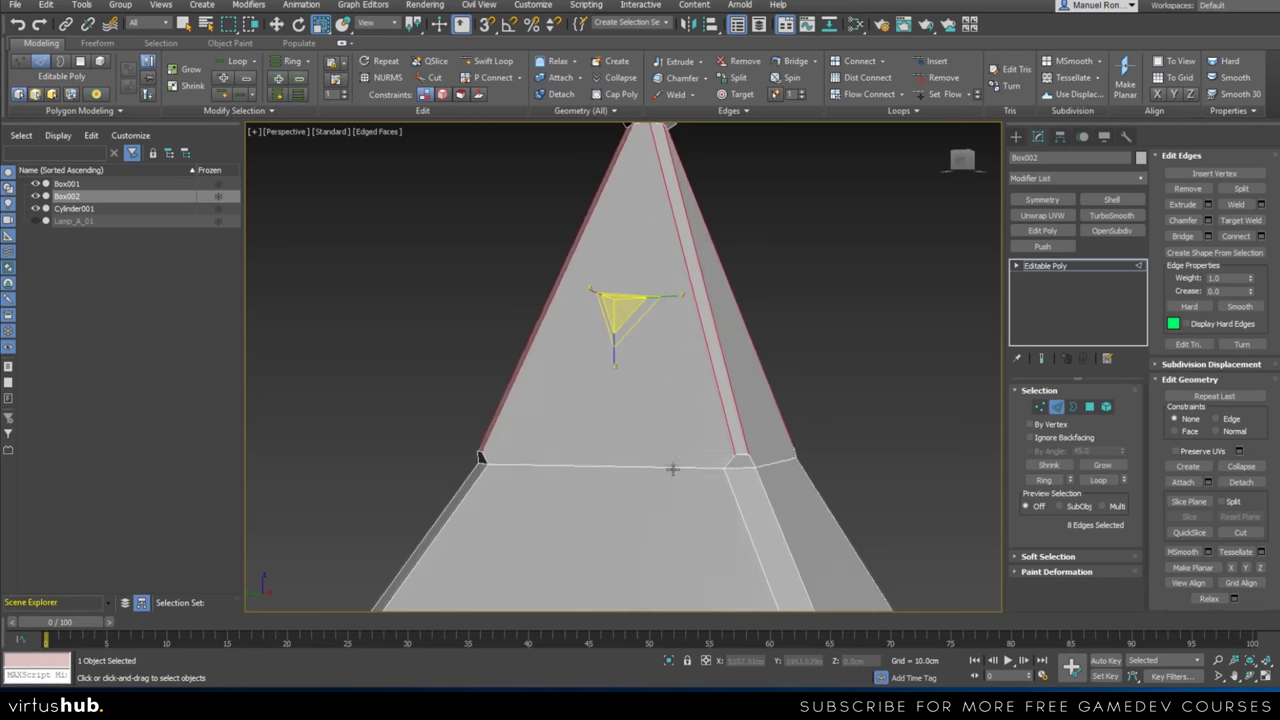
scroll(672, 468, "down", 5)
scroll(650, 381, "up", 5)
mouse_move(655, 394)
middle_mouse_down("alt")
mouse_move(650, 381)
mouse_move(651, 398)
middle_mouse_up("alt")
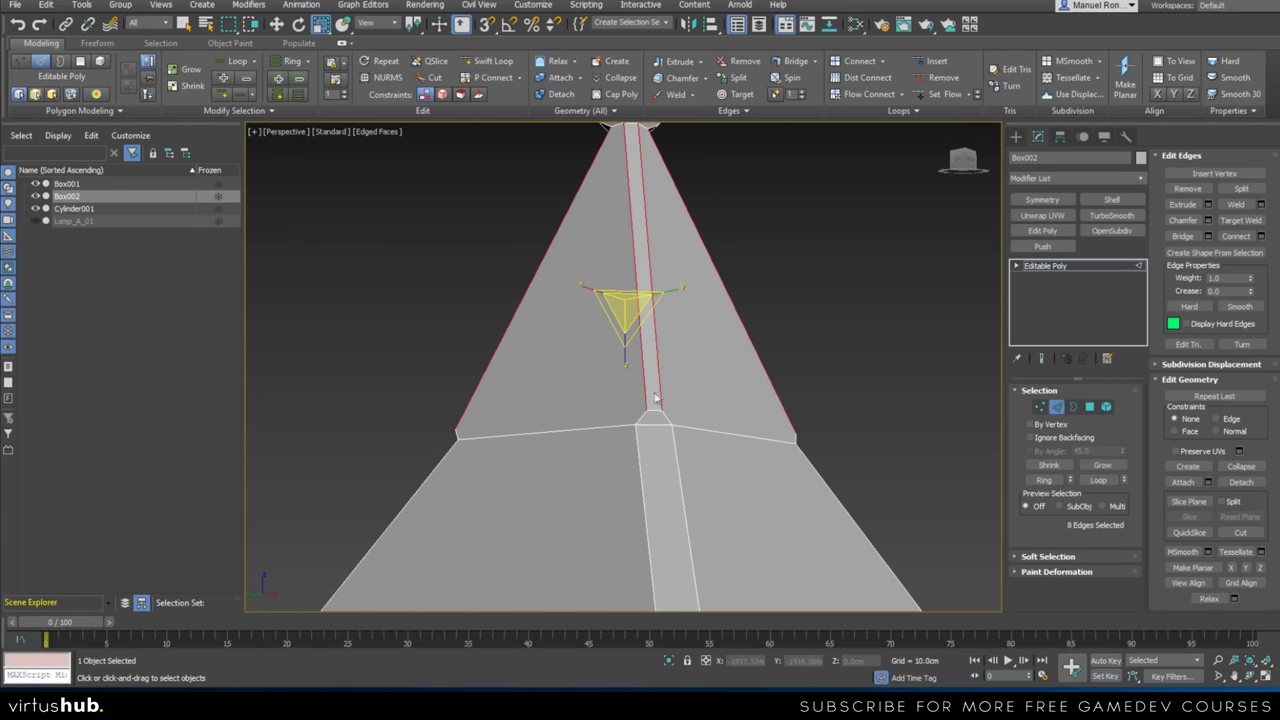
Switch to vertex editing with nothing selected, focusing on one corner junction between the two roof tiers
left_click(813, 331)
left_click(1043, 411)
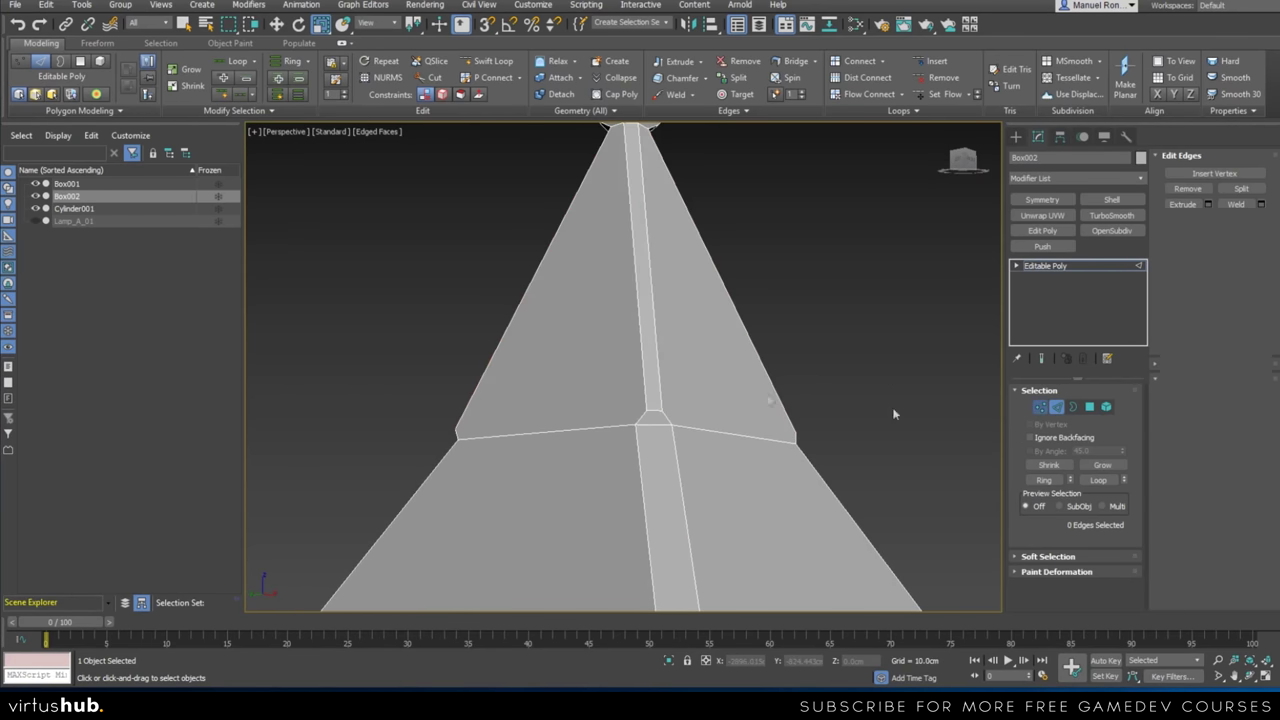
scroll(660, 410, "up", 4)
middle_click_drag(660, 410, 727, 335)
left_click(732, 304)
middle_click_drag(700, 188, 690, 374)
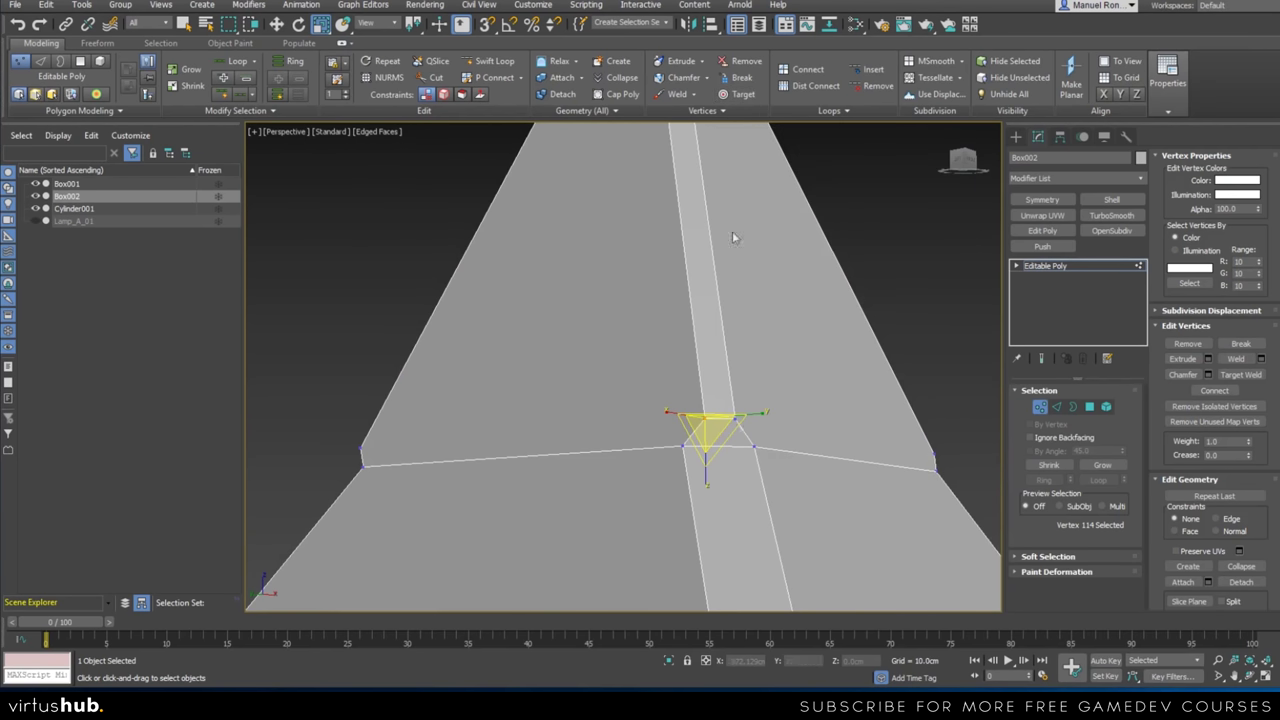
scroll(697, 476, "up", 2)
scroll(780, 380, "down", 1)
left_click(828, 368)
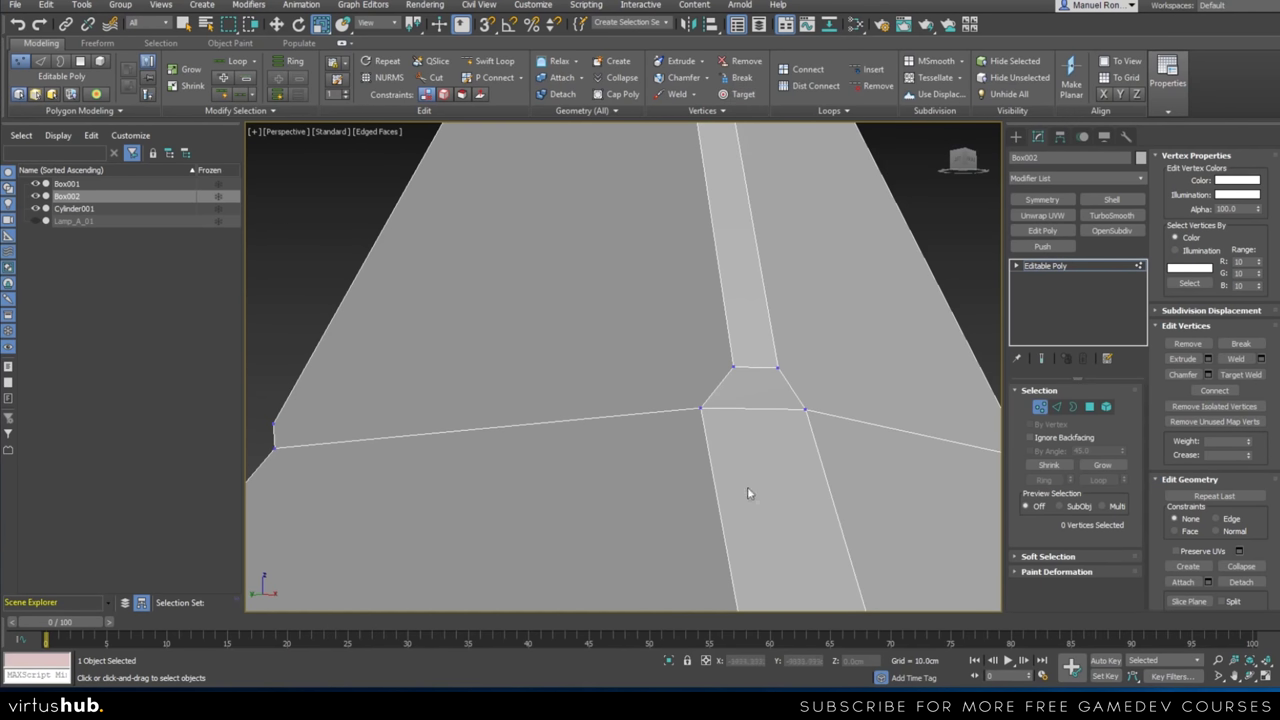
Target-weld the two upper chamfer vertices onto the lower chamfer vertices at the first roof corner
left_click(737, 94)
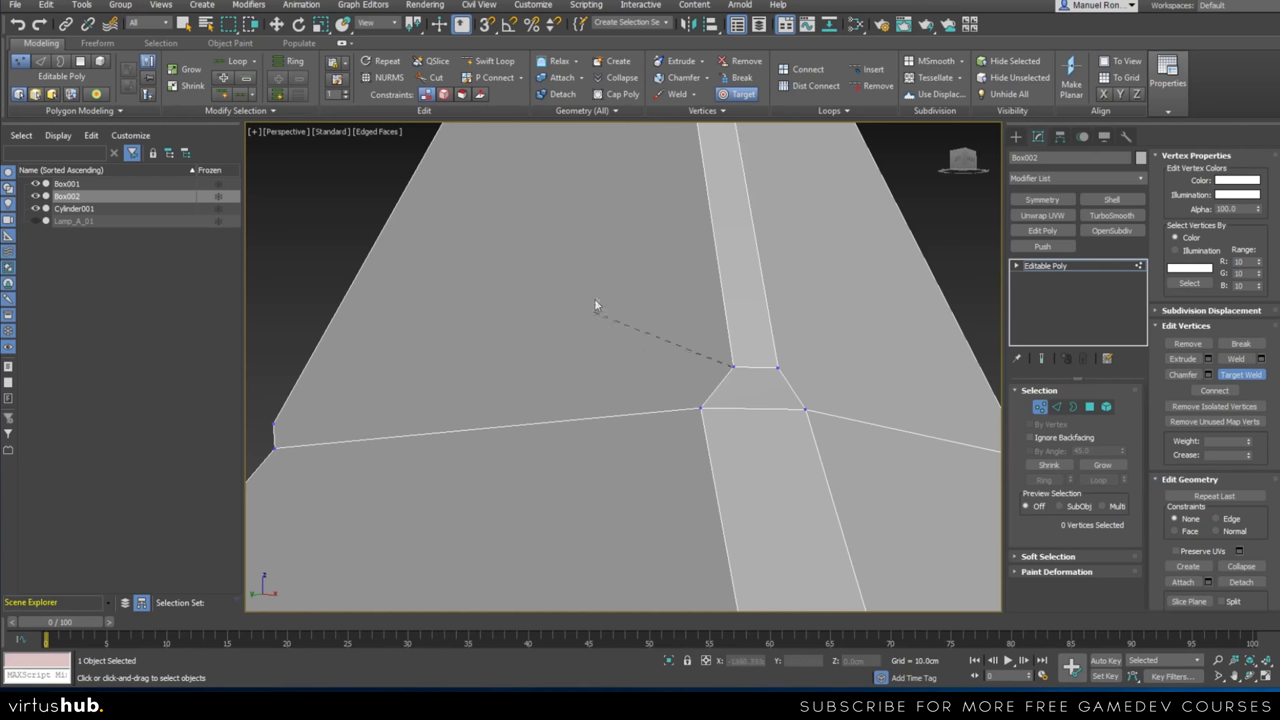
left_click(701, 408)
middle_click_drag(701, 408, 741, 388, "alt")
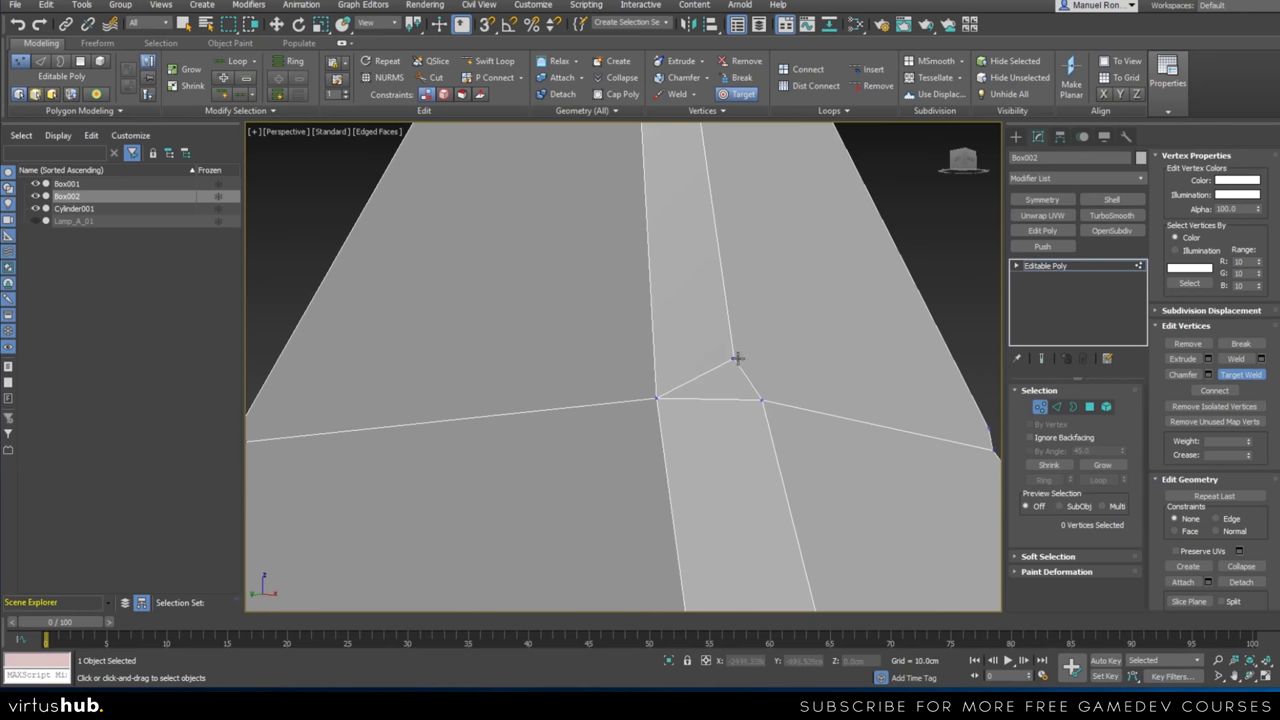
left_click(764, 399)
Target-weld the upper chamfer vertices onto the lower ones at the second and third roof corners
scroll(755, 370, "down", 5)
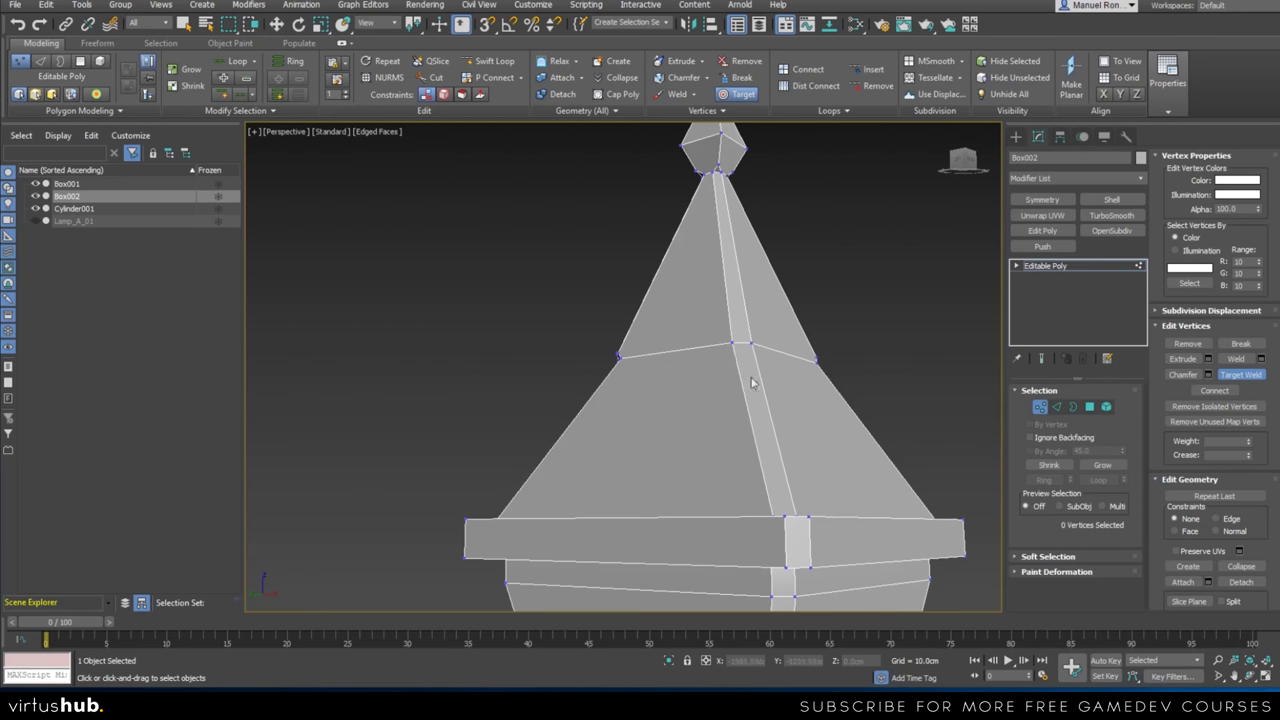
middle_click_drag(845, 418, 822, 424, "alt")
scroll(764, 338, "up", 4)
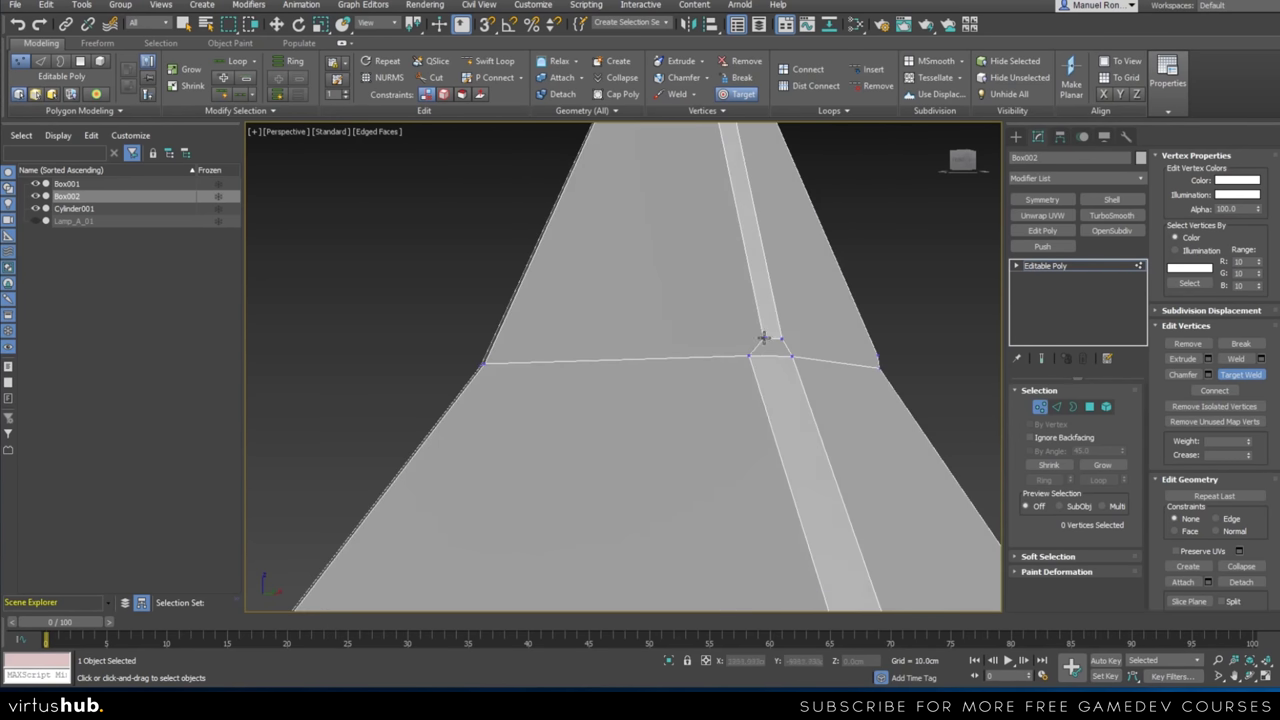
left_click(750, 352)
middle_click_drag(874, 389, 800, 388, "alt")
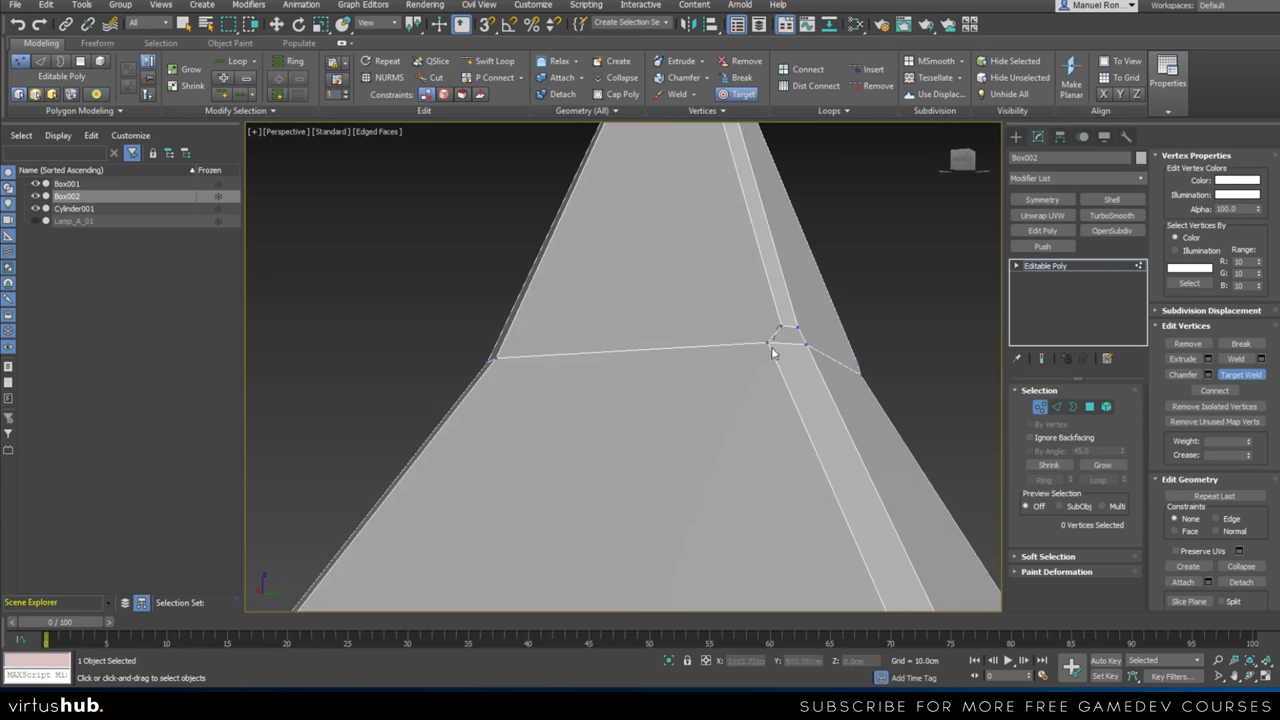
left_click(769, 344)
left_click(798, 328)
left_click(806, 344)
Target-weld the remaining pair of upper chamfer vertices onto the lower ones at the last roof corner
scroll(806, 344, "down", 4)
middle_click_drag(831, 374, 703, 366, "alt")
scroll(788, 345, "up", 4)
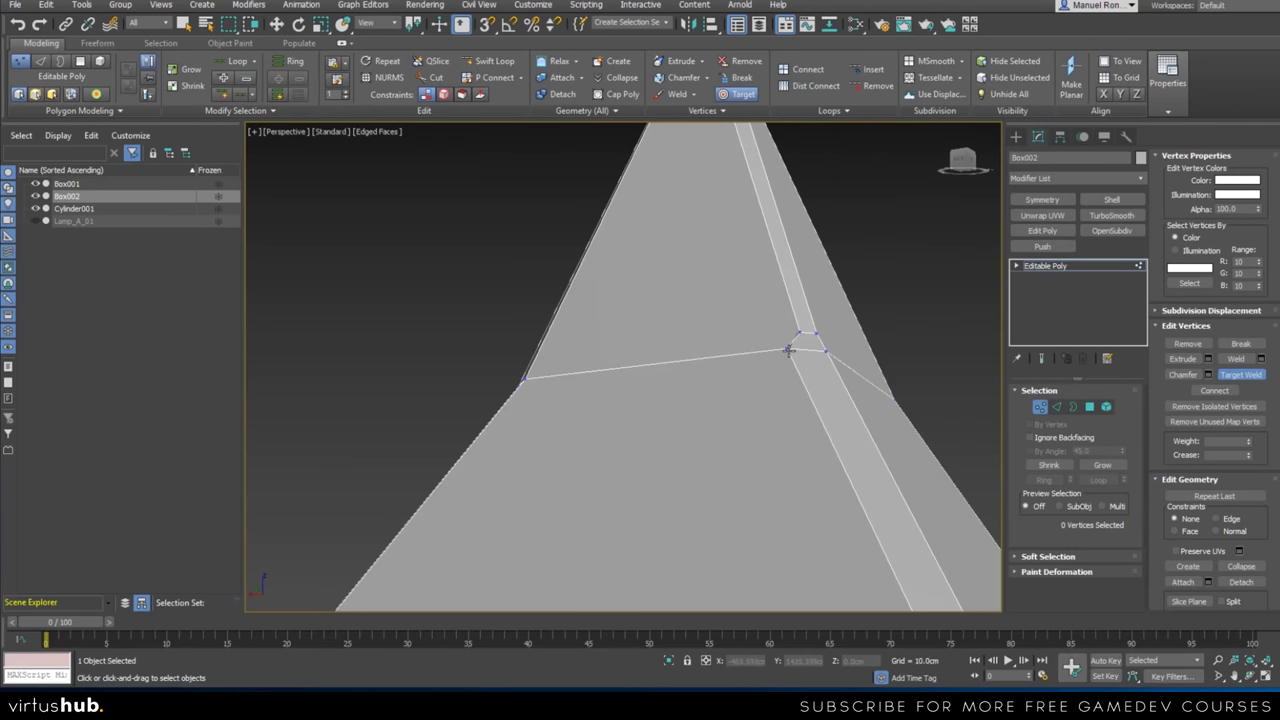
middle_click_drag(817, 374, 711, 346, "alt")
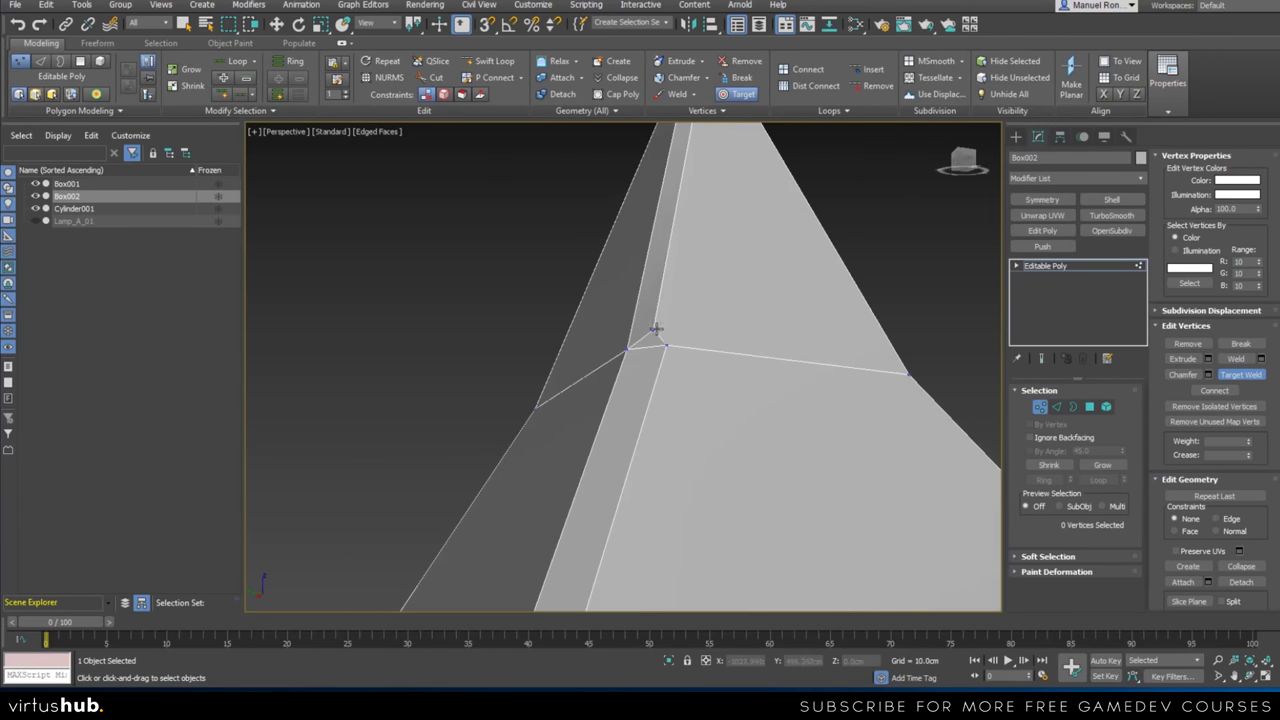
left_click(668, 346)
End Target Weld and, in edge editing, select the finial's eight vertical corner edges above and below its widest point
scroll(691, 343, "down", 5)
middle_click_drag(691, 380, 705, 335, "alt")
scroll(698, 312, "up", 3)
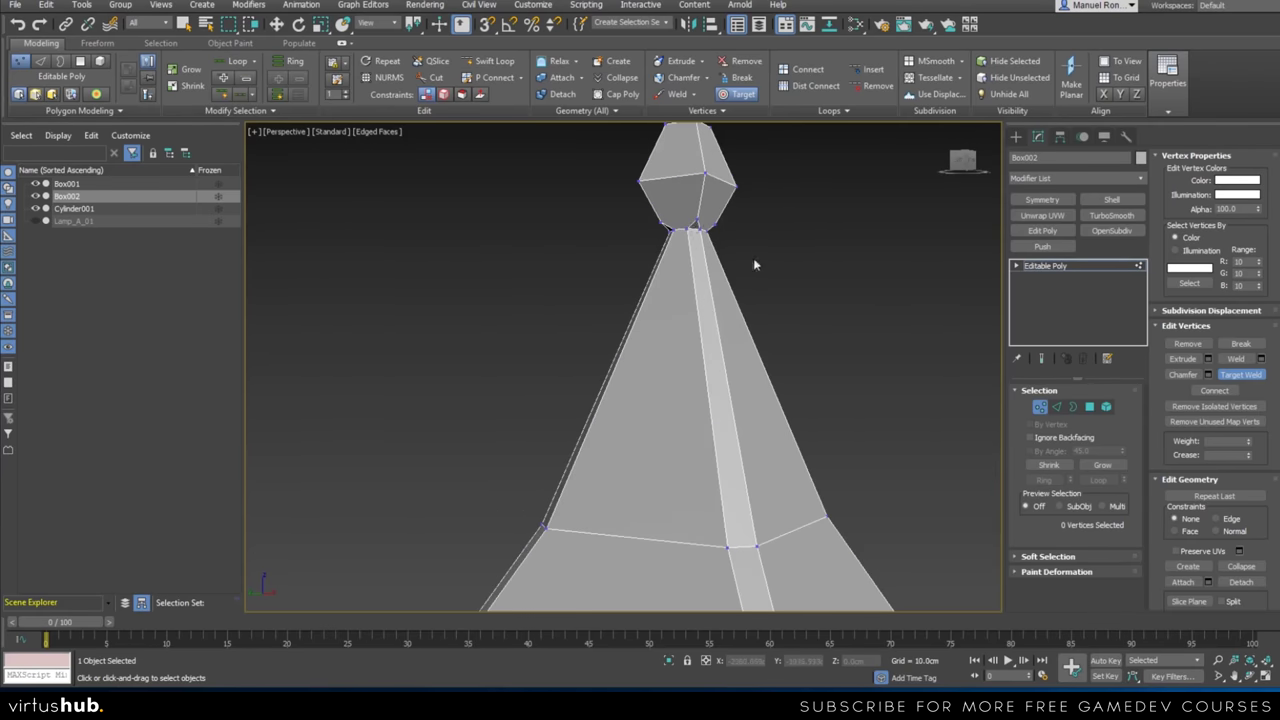
middle_click_drag(713, 266, 689, 380)
scroll(690, 310, "up", 4)
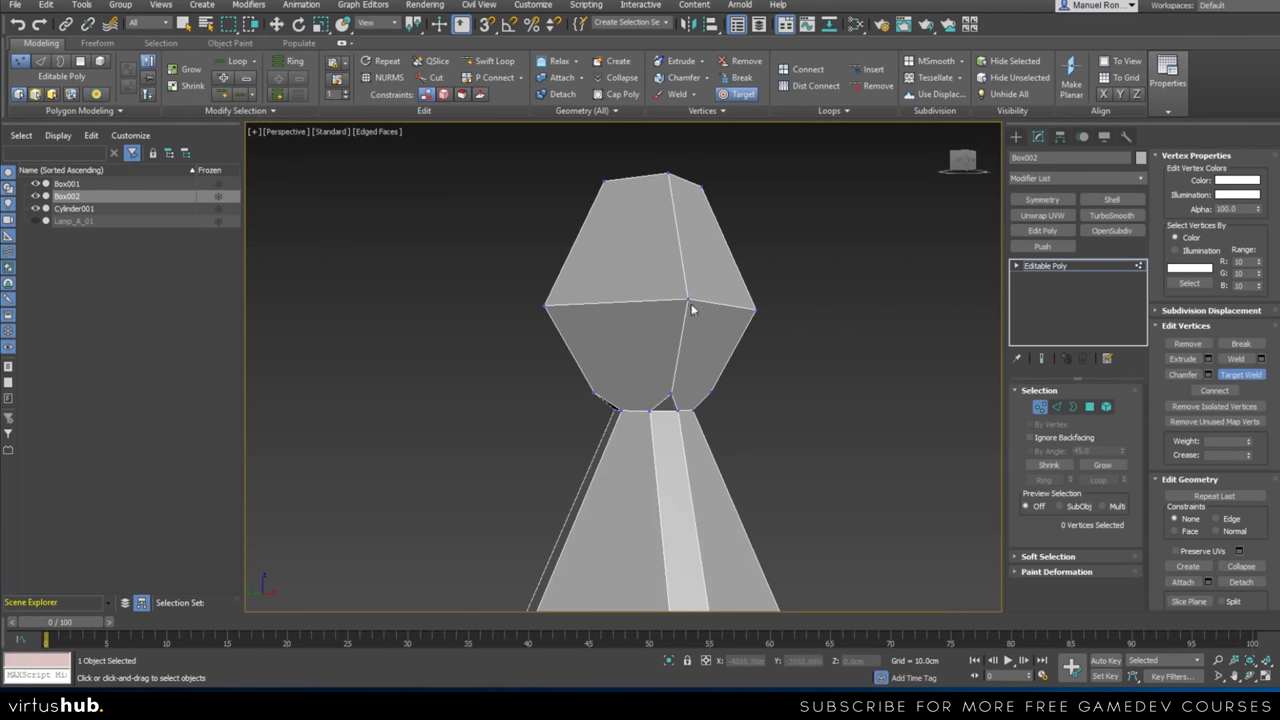
middle_click_drag(683, 232, 728, 252, "alt")
right_click(831, 260)
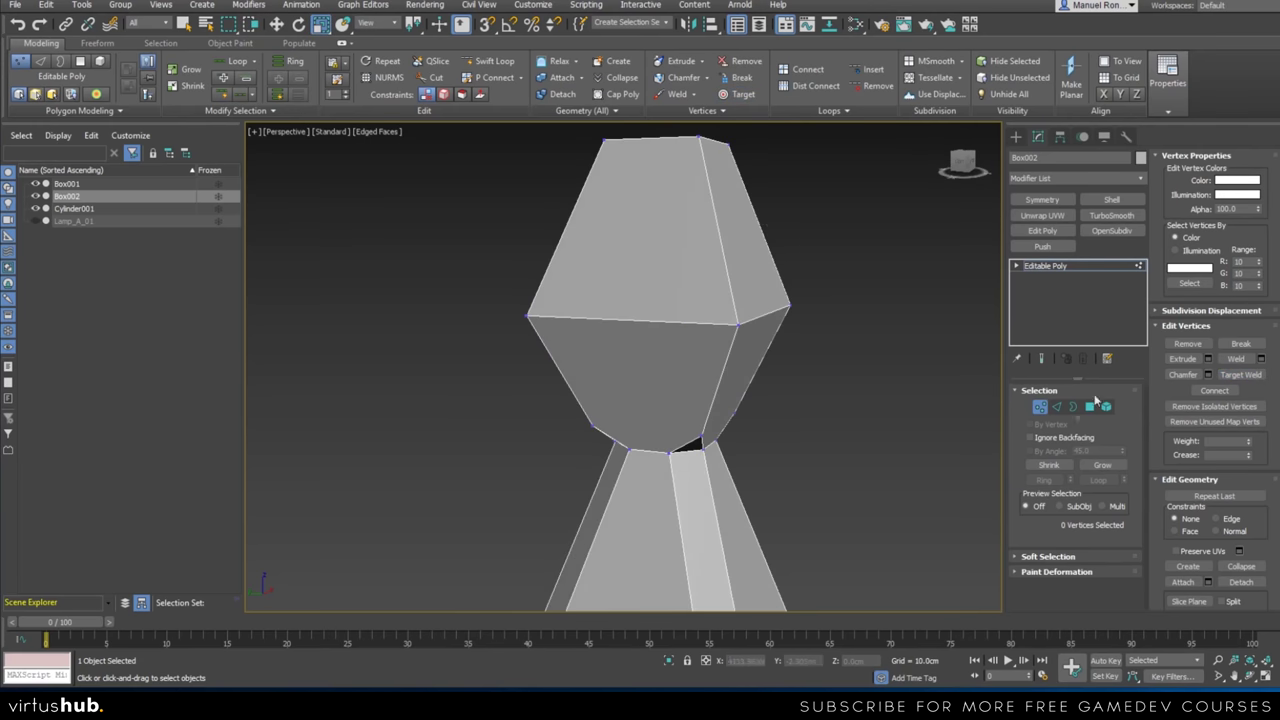
left_click(1056, 409)
left_click_drag(498, 198, 805, 223)
left_click_drag(523, 370, 668, 380)
middle_click_drag(751, 400, 702, 200, "alt")
Chamfer the finial's eight selected vertical corner edges
left_click(706, 79)
left_click(701, 96)
middle_click_drag(694, 416, 786, 436, "alt")
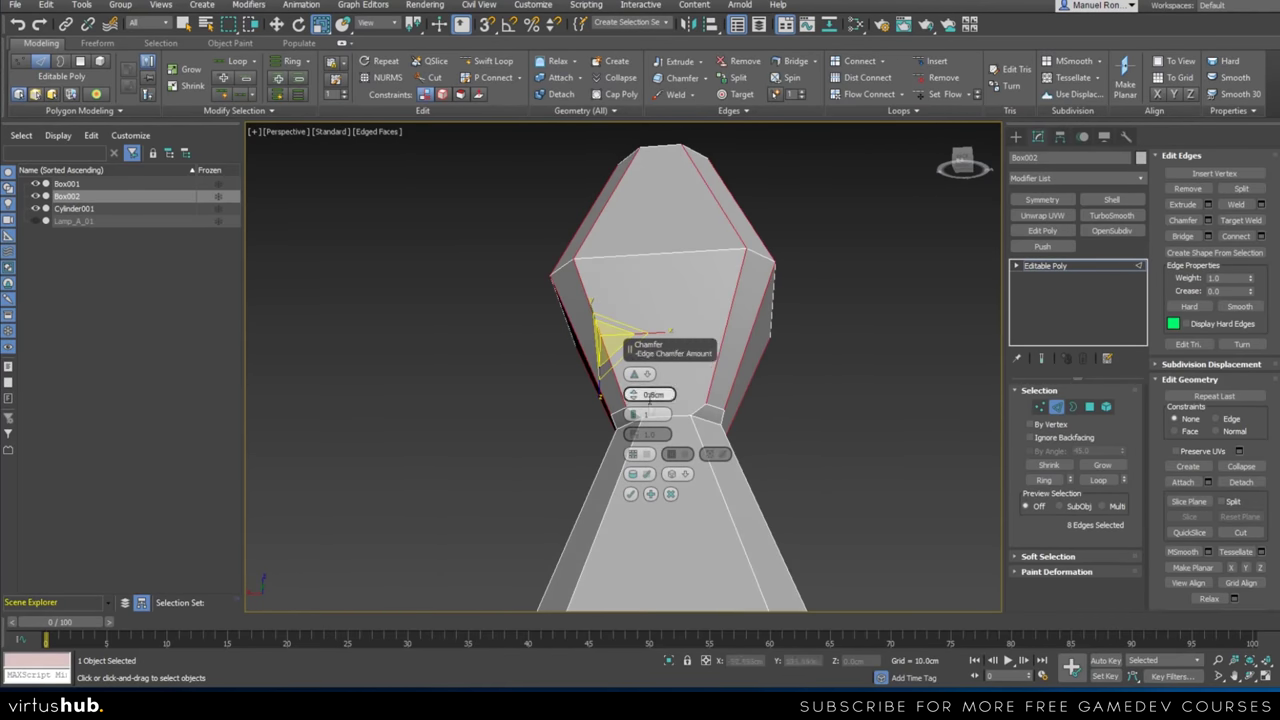
left_click(632, 496)
scroll(642, 428, "up", 4)
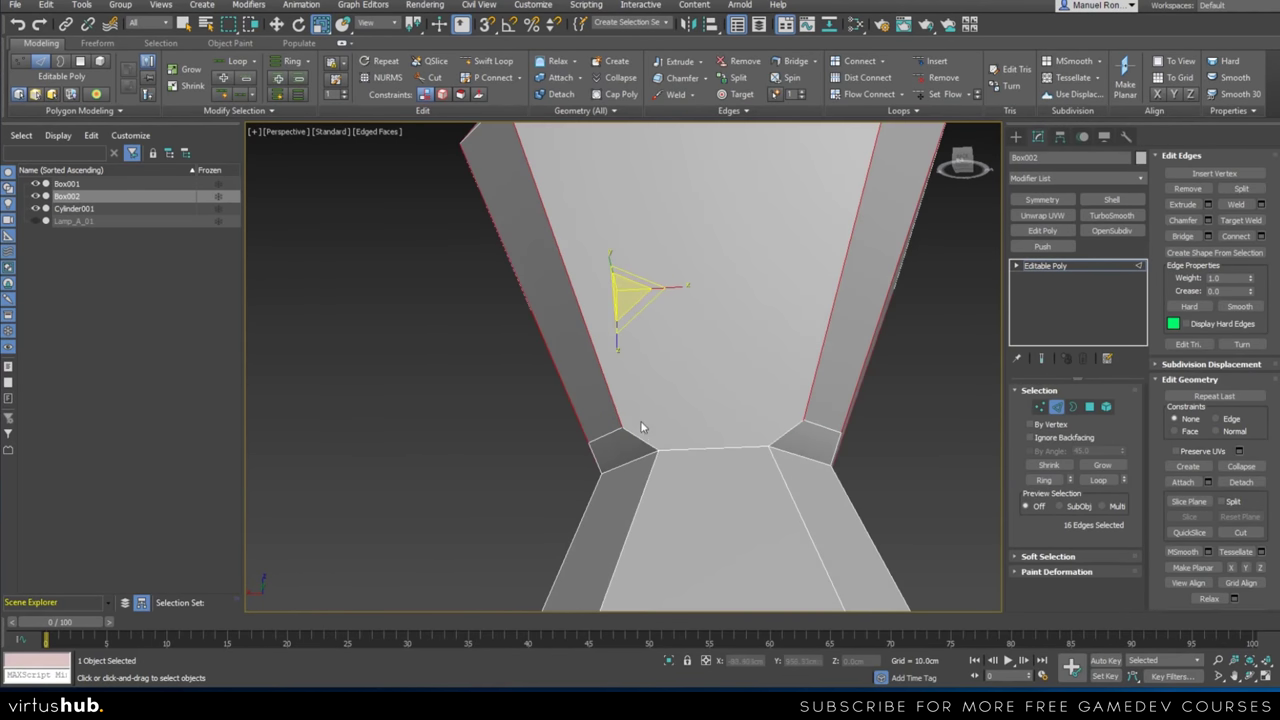
middle_click_drag(643, 427, 683, 430, "alt")
scroll(682, 431, "down", 5)
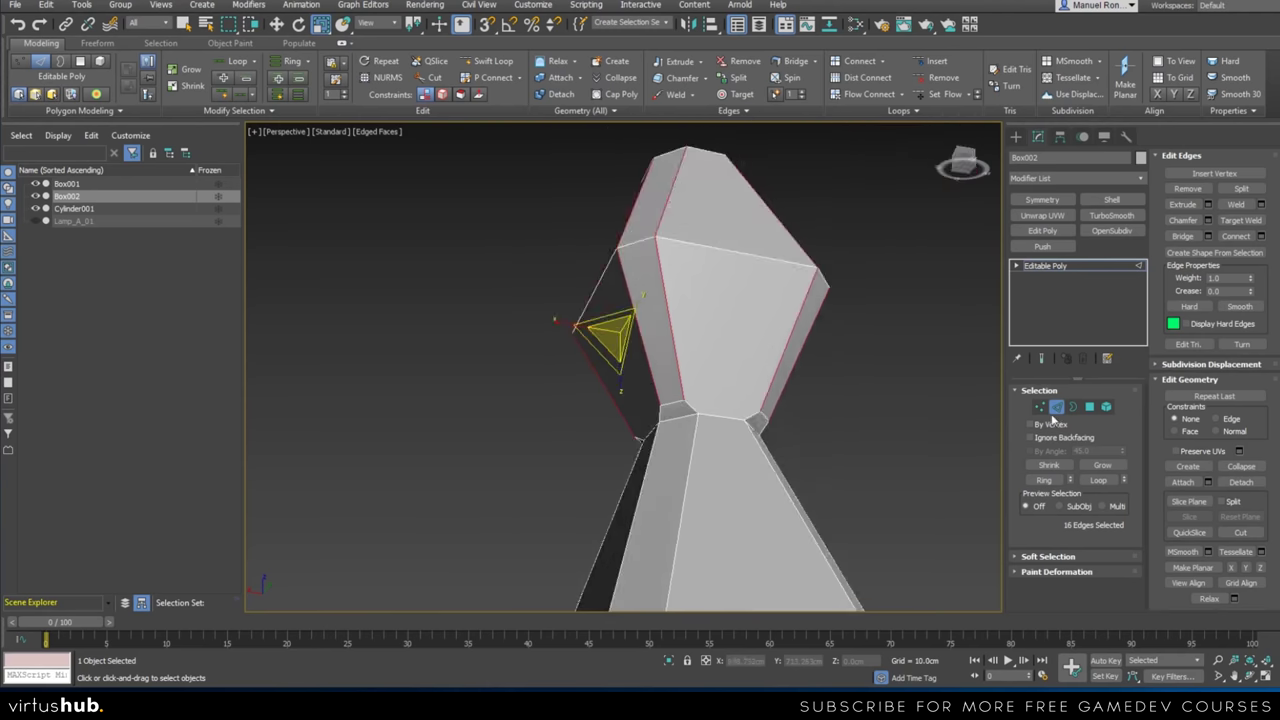
In vertex editing, target-weld the upper chamfer vertices onto the lower ones at the first corner of the finial's base
key("1")
left_click(740, 94)
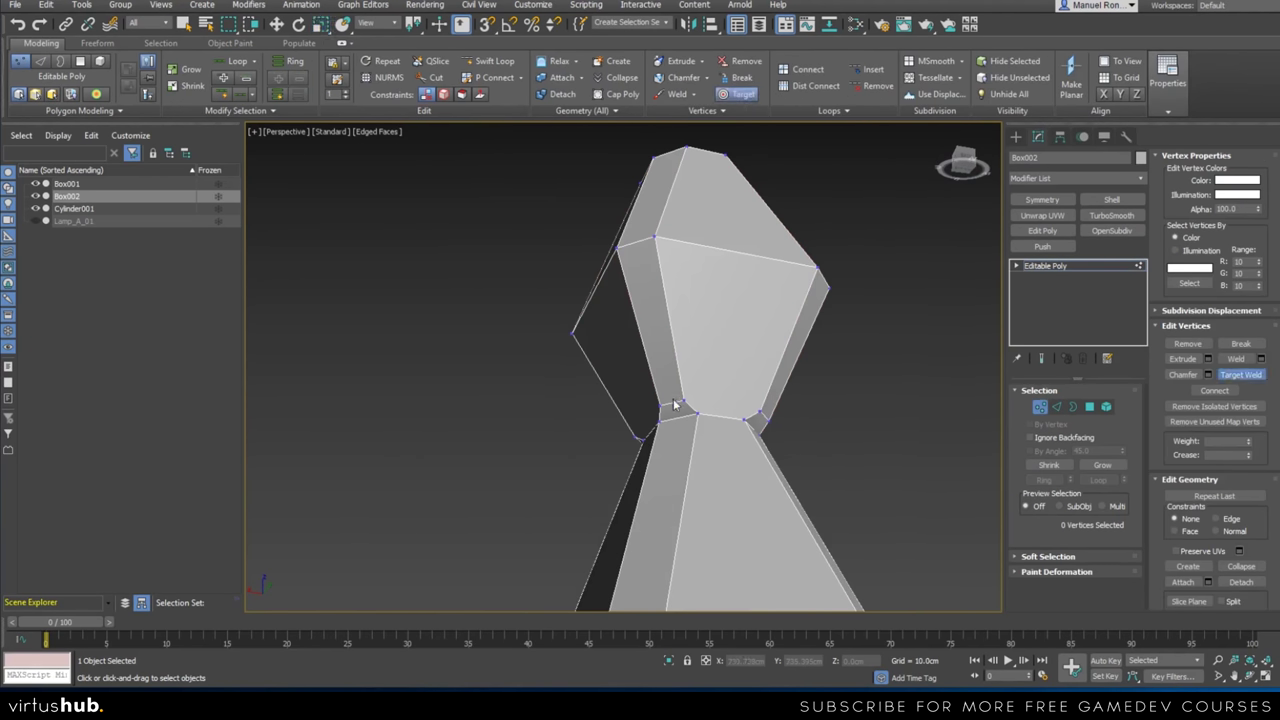
left_click(683, 400)
left_click(697, 413)
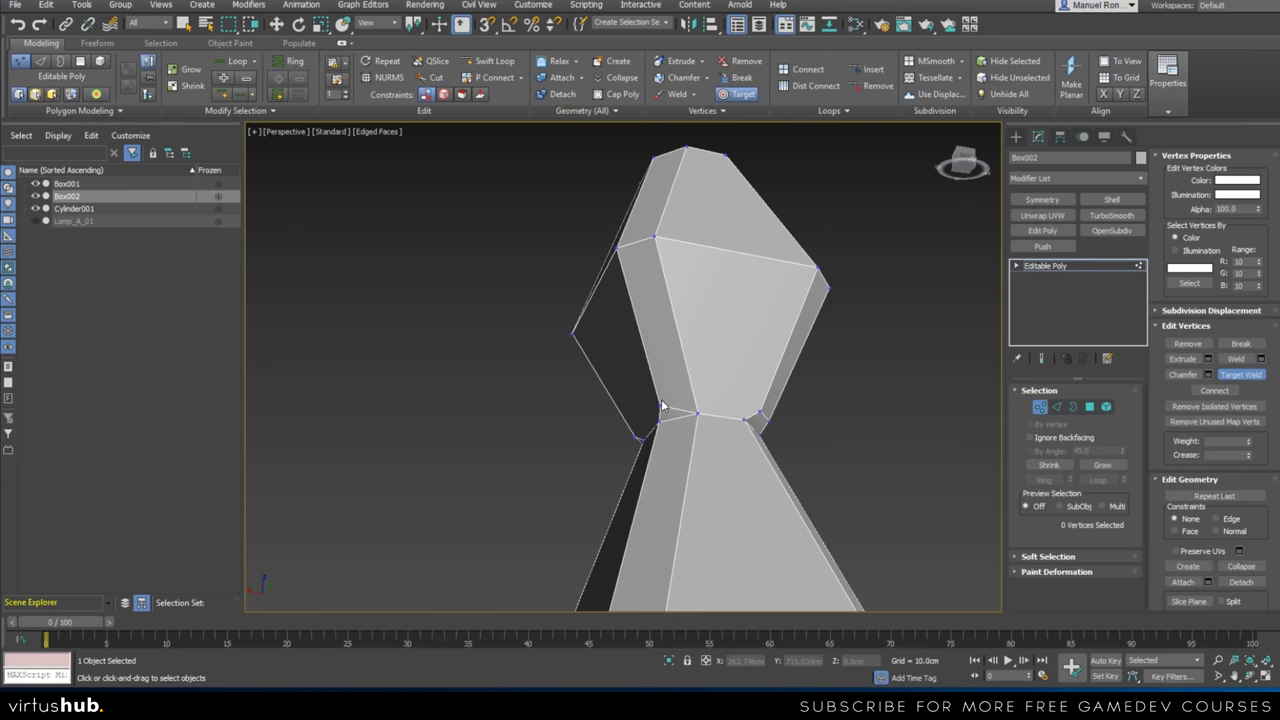
middle_click_drag(583, 450, 682, 455, "alt")
left_click(691, 460)
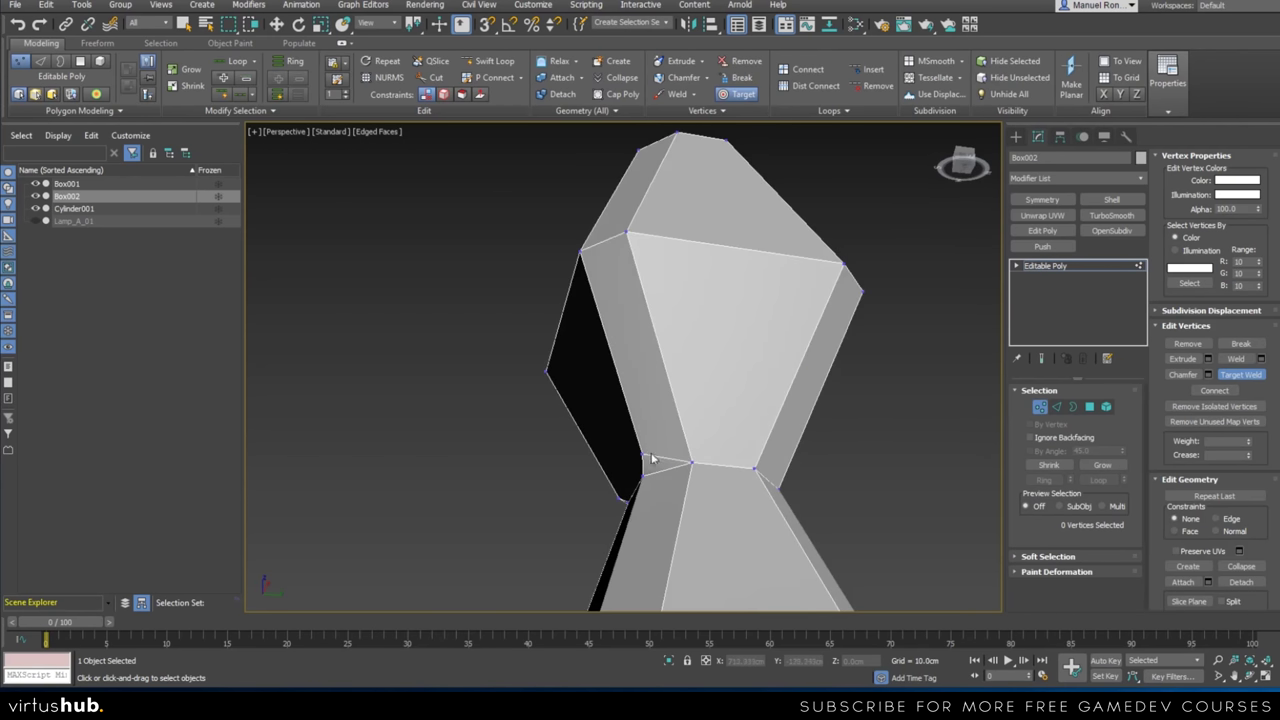
left_click(643, 475)
Target-weld the upper chamfer vertices onto the lower ones at the next corner of the finial's base
scroll(643, 480, "down", 4)
middle_click_drag(643, 480, 679, 484, "alt")
scroll(648, 485, "up", 4)
left_click(668, 456)
left_click(687, 472)
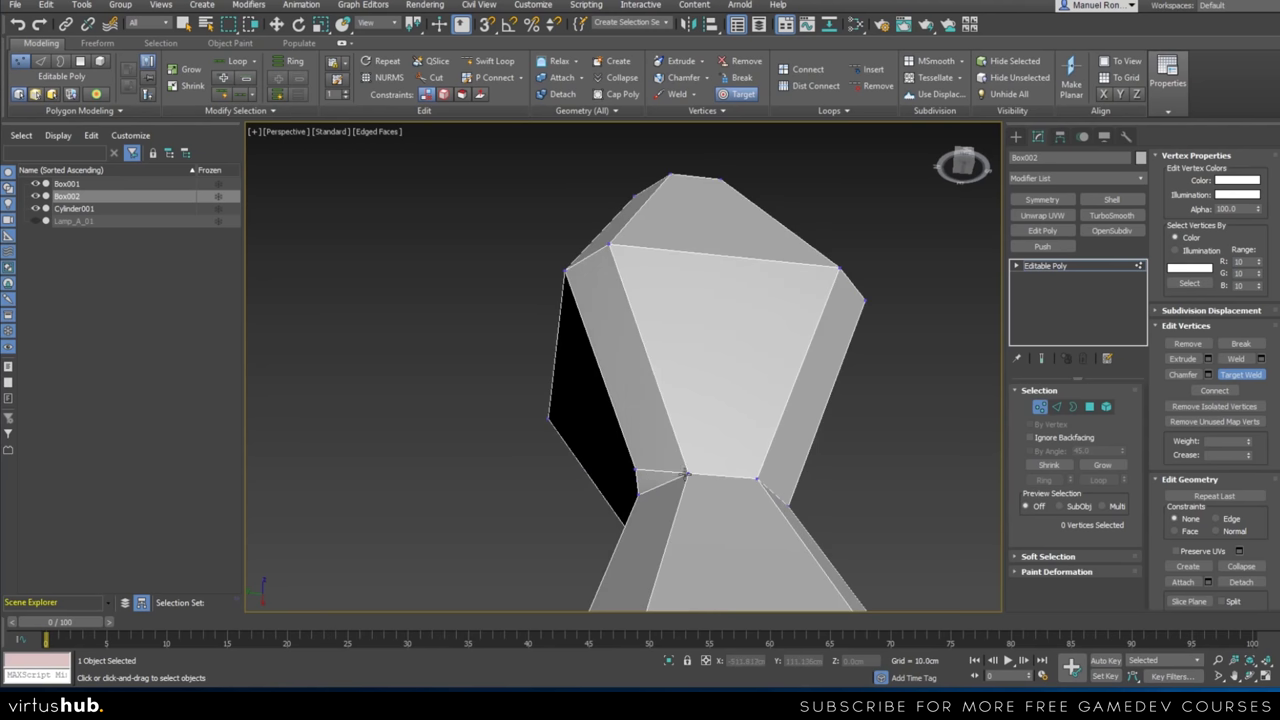
left_click(638, 493)
Switch to border editing, select the open border on top of the finial and scale it inward to narrow the tip
scroll(648, 472, "down", 4)
middle_click_drag(658, 443, 686, 451, "alt")
scroll(700, 387, "down", 5)
scroll(700, 391, "down", 4)
scroll(714, 396, "up", 6)
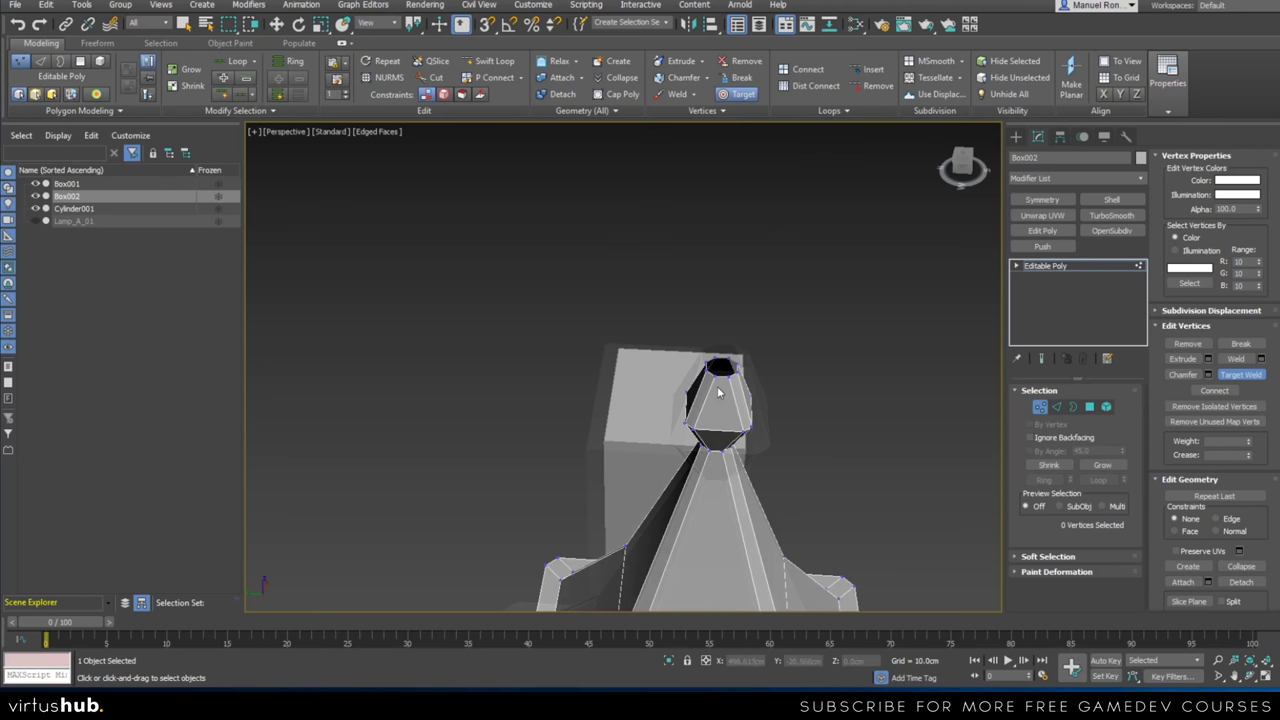
left_click(1074, 408)
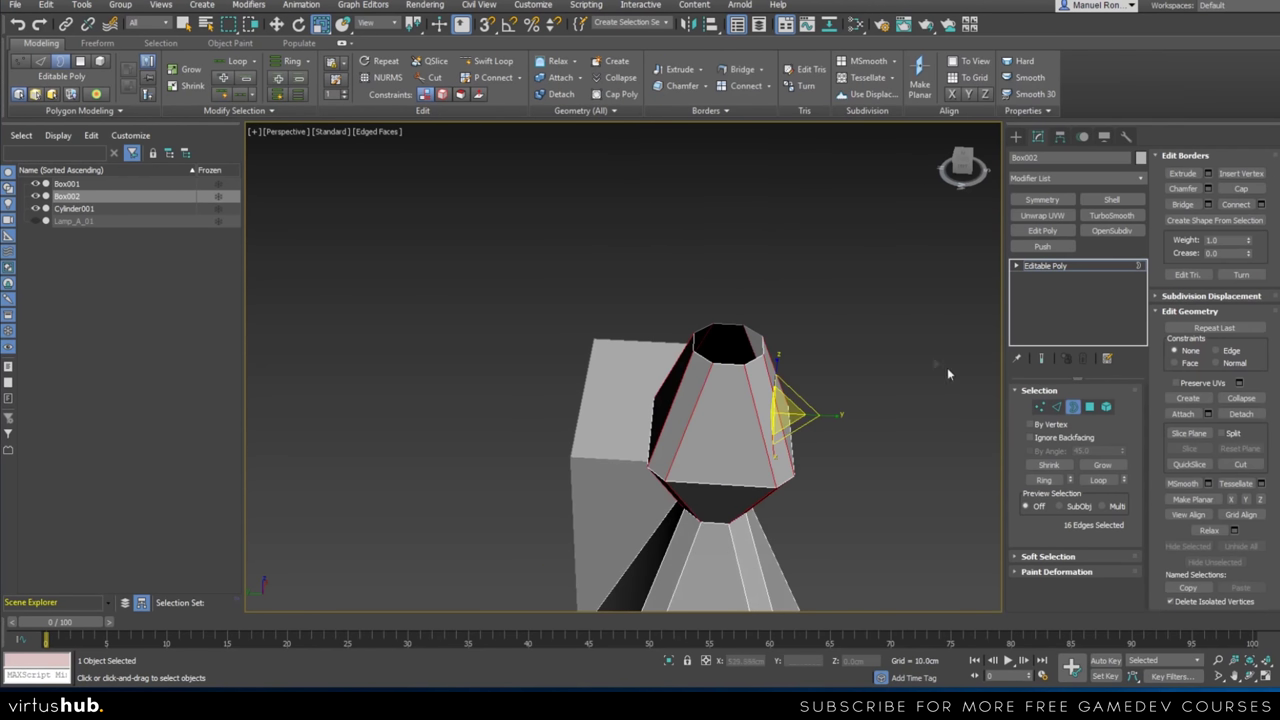
left_click(735, 364)
middle_click_drag(740, 382, 754, 415, "alt")
scroll(754, 365, "up", 6)
scroll(754, 416, "down", 3)
left_click_drag(719, 412, 749, 297)
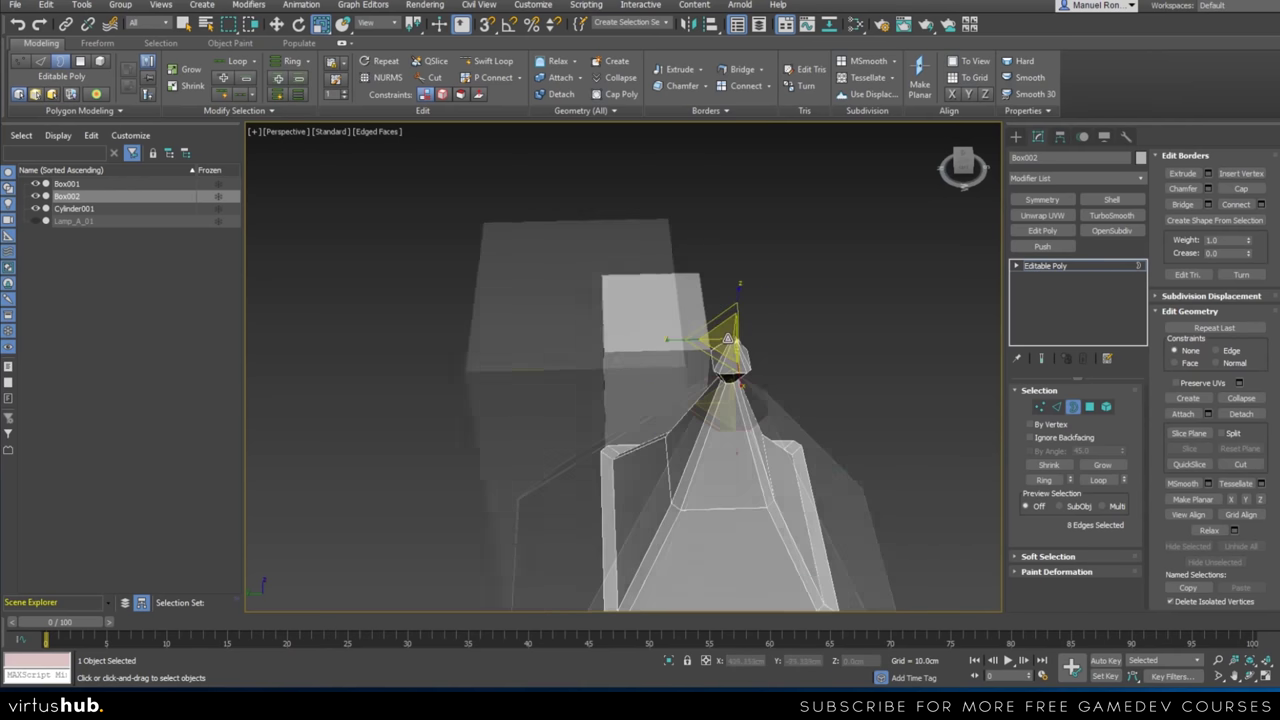
middle_click_drag(749, 300, 728, 334, "alt")
scroll(728, 336, "up", 5)
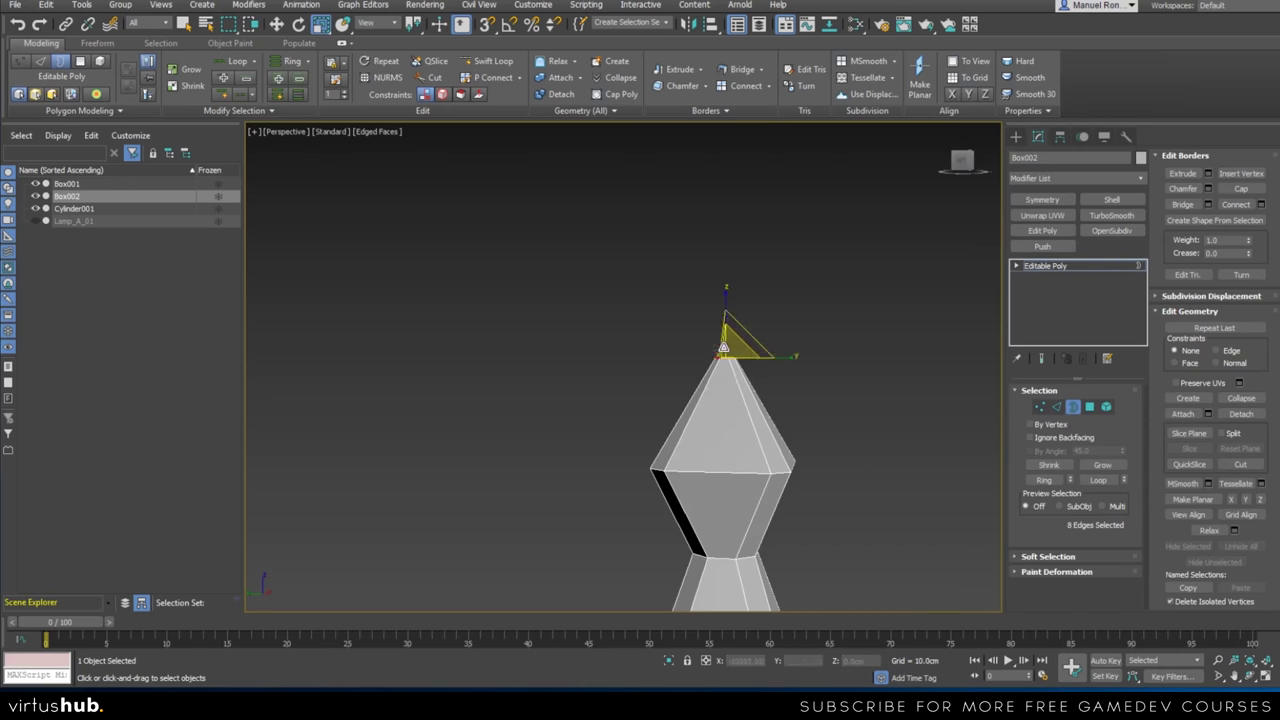
Extend the finial's open tip border slightly inward to form a narrow rim around the hole
middle_click_drag(731, 384, 714, 395, "alt")
scroll(712, 398, "up", 4)
middle_click_drag(705, 450, 704, 408, "alt")
scroll(706, 425, "up", 3)
scroll(711, 430, "up", 2)
scroll(711, 430, "down", 2)
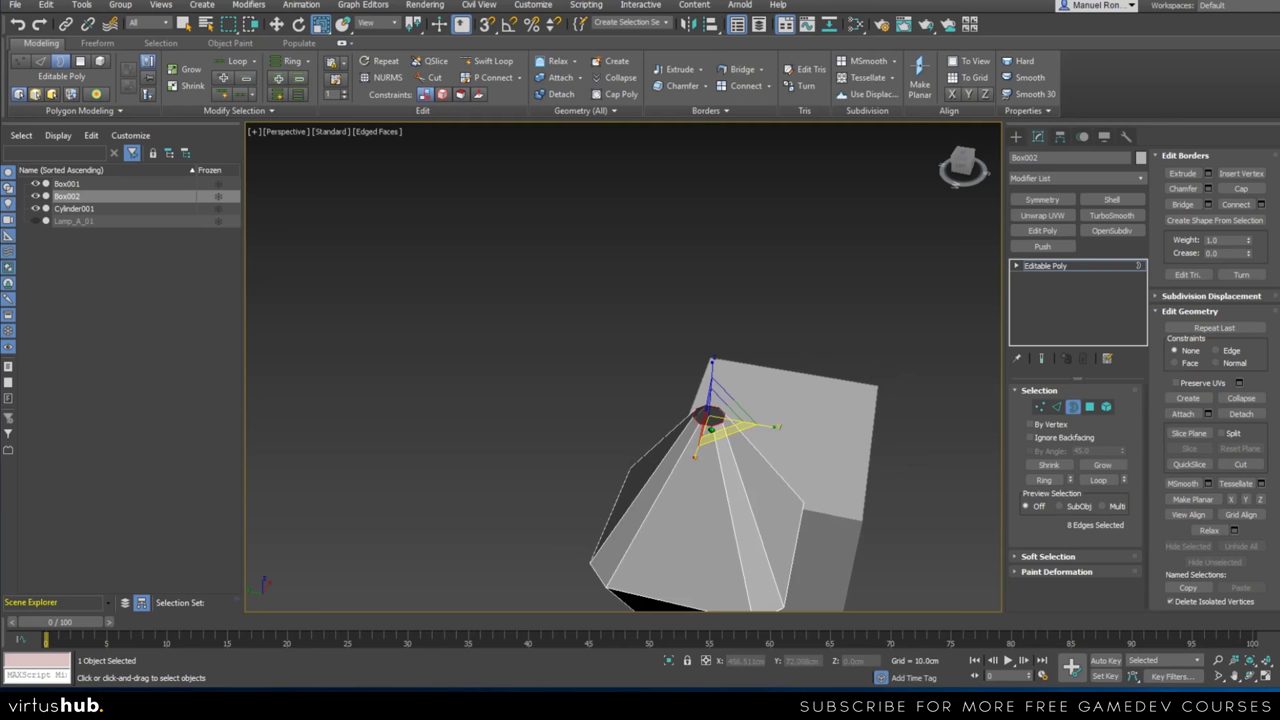
left_click_drag(730, 430, 729, 427)
middle_click_drag(728, 427, 718, 424, "alt")
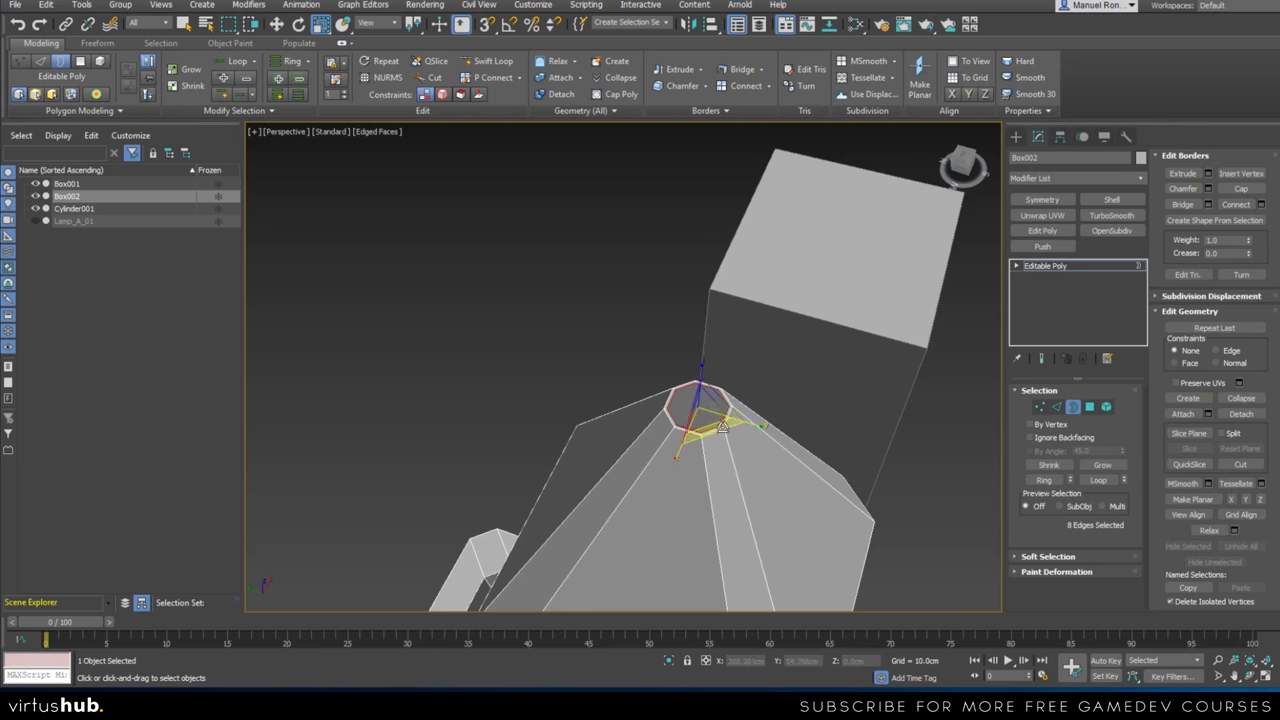
scroll(722, 422, "down", 3)
key("alt+x")
scroll(722, 422, "up", 4)
key("alt+x")
scroll(722, 422, "down", 2)
scroll(722, 422, "down", 2)
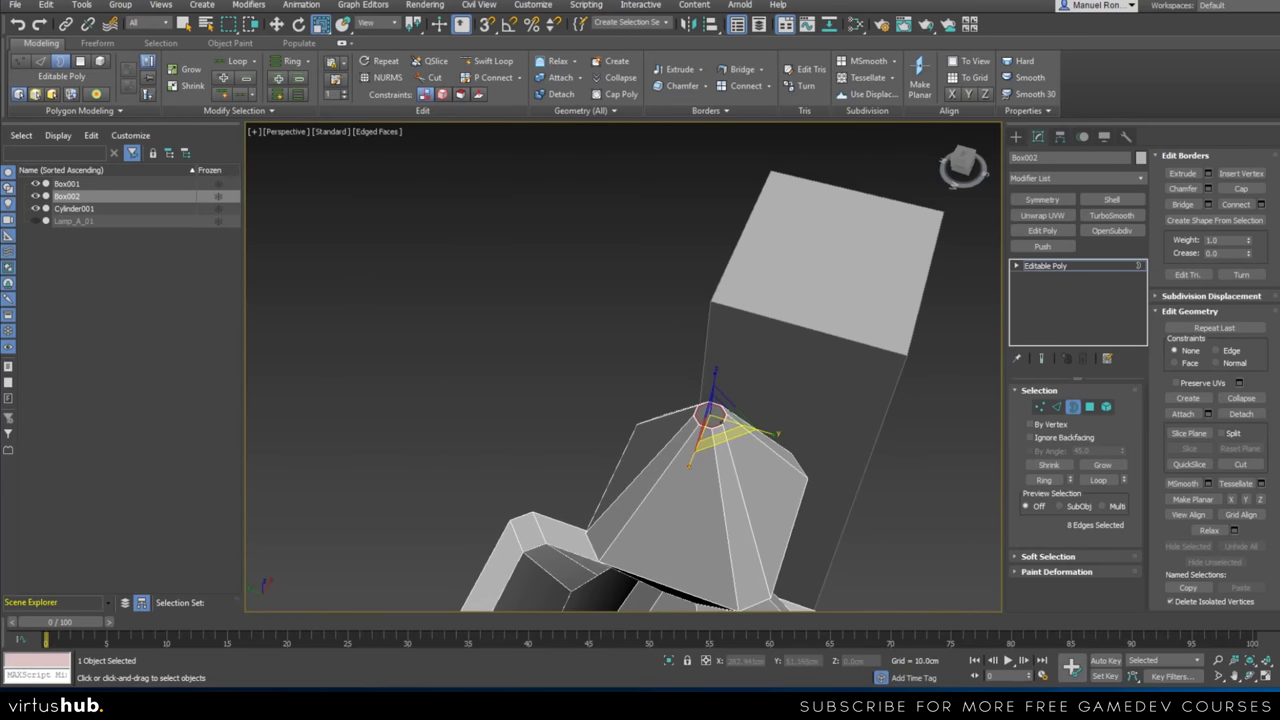
scroll(722, 422, "up", 6)
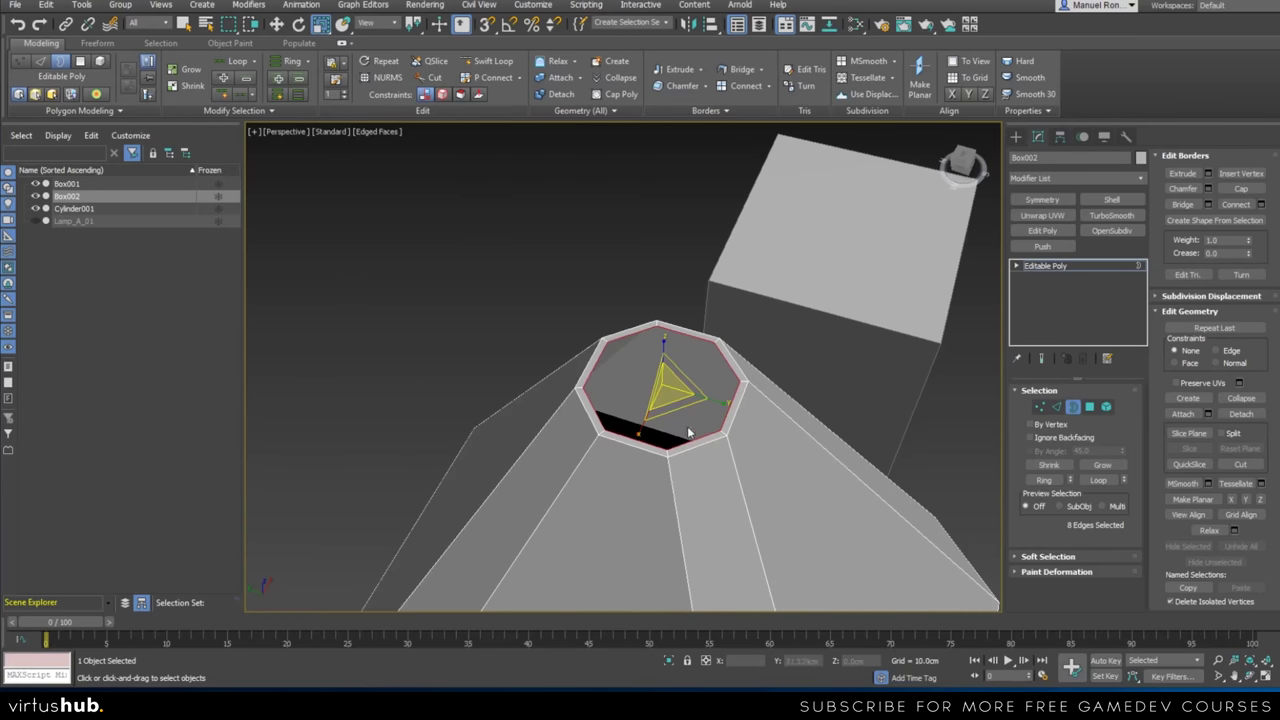
mouse_move(680, 396)
left_mouse_down()
mouse_move(689, 443)
mouse_move(670, 402)
left_mouse_up()
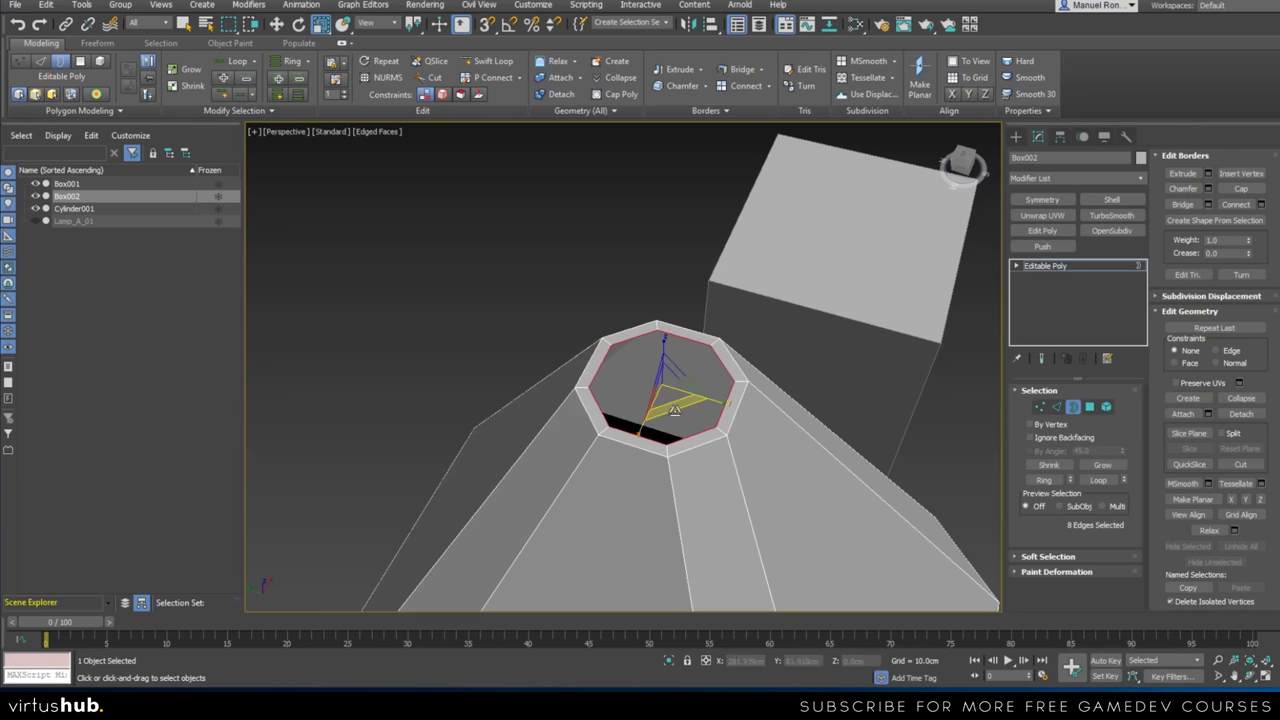
Extend the rim's inner border further inward and collapse it to one center vertex to close the finial tip
left_click_drag(672, 400, 672, 423, "shift")
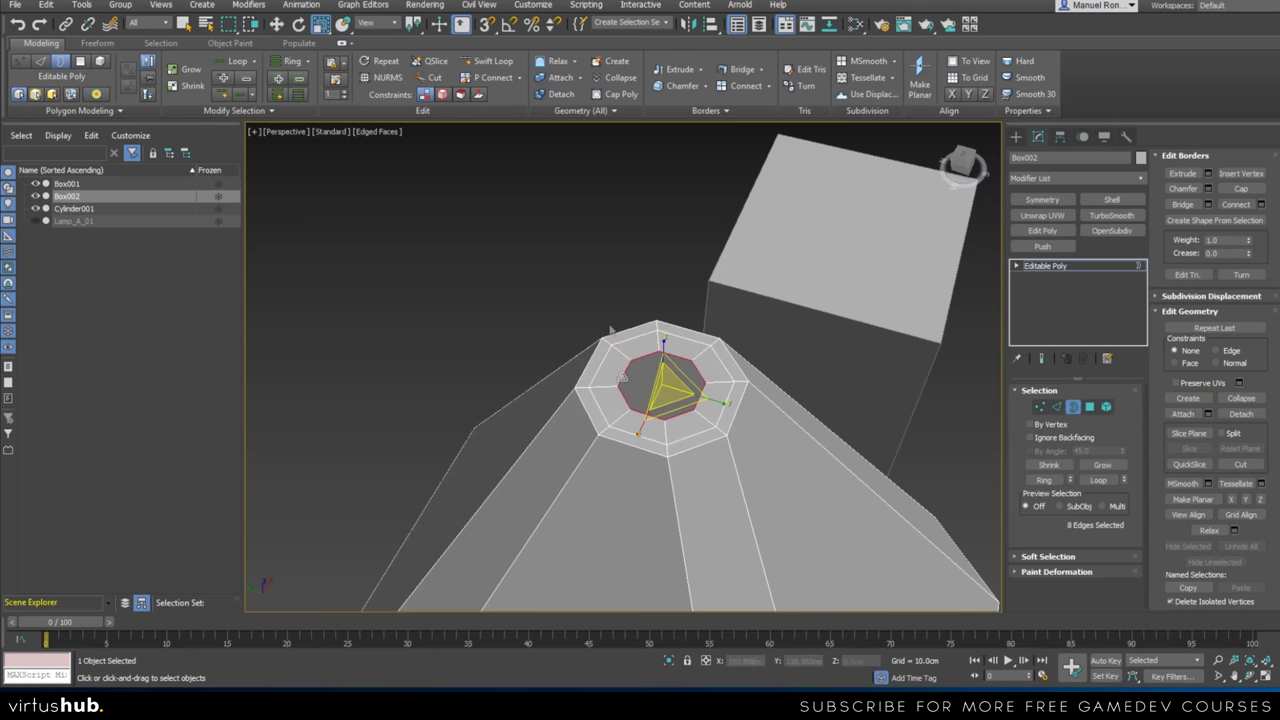
left_click(617, 79)
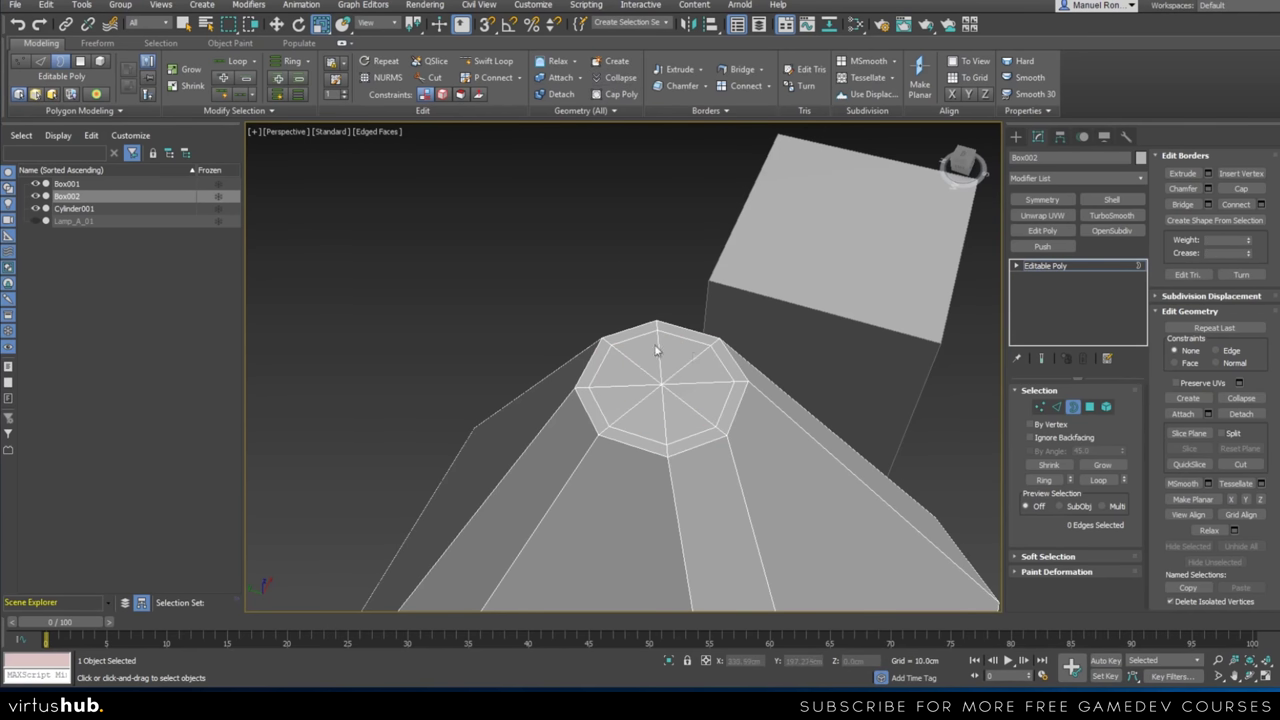
scroll(676, 400, "down", 5)
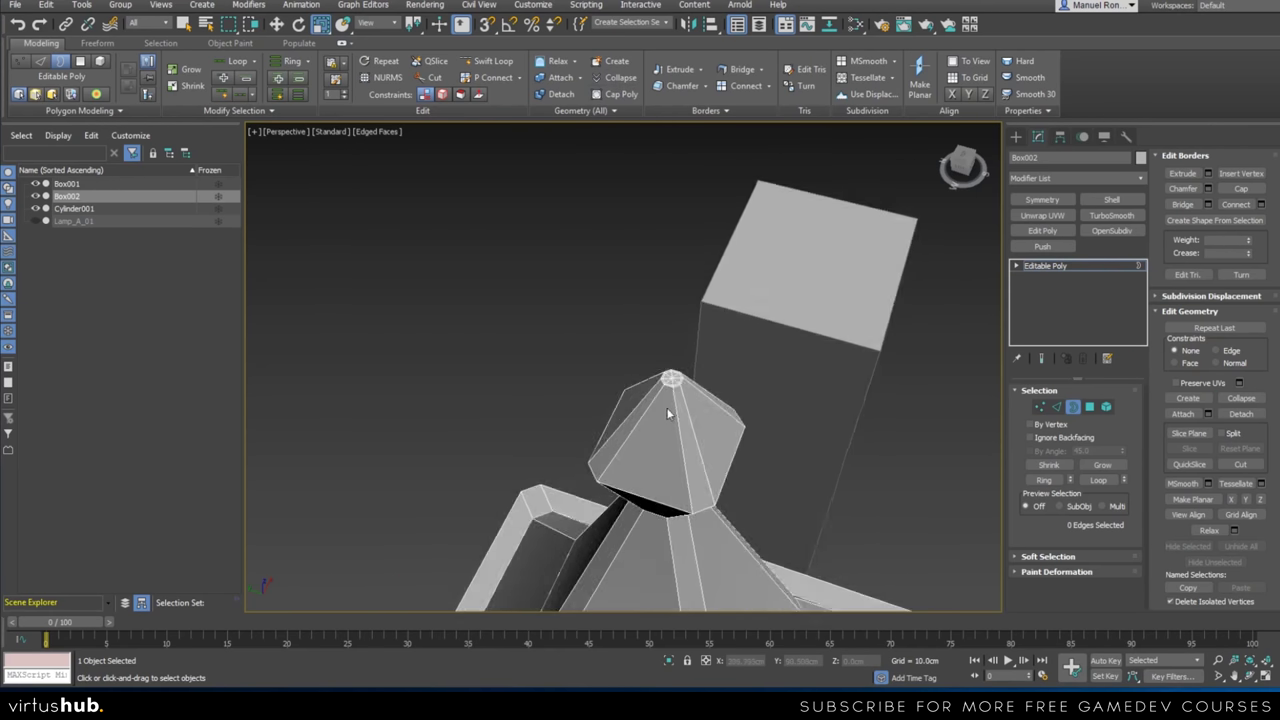
Examine the whole lantern from the finial down to the post neck from several angles
middle_click_drag(668, 492, 590, 385)
scroll(572, 470, "down", 3)
middle_click_drag(566, 500, 607, 354, "alt")
scroll(607, 354, "up", 2)
scroll(642, 473, "up", 2)
middle_click_drag(642, 473, 648, 520, "alt")
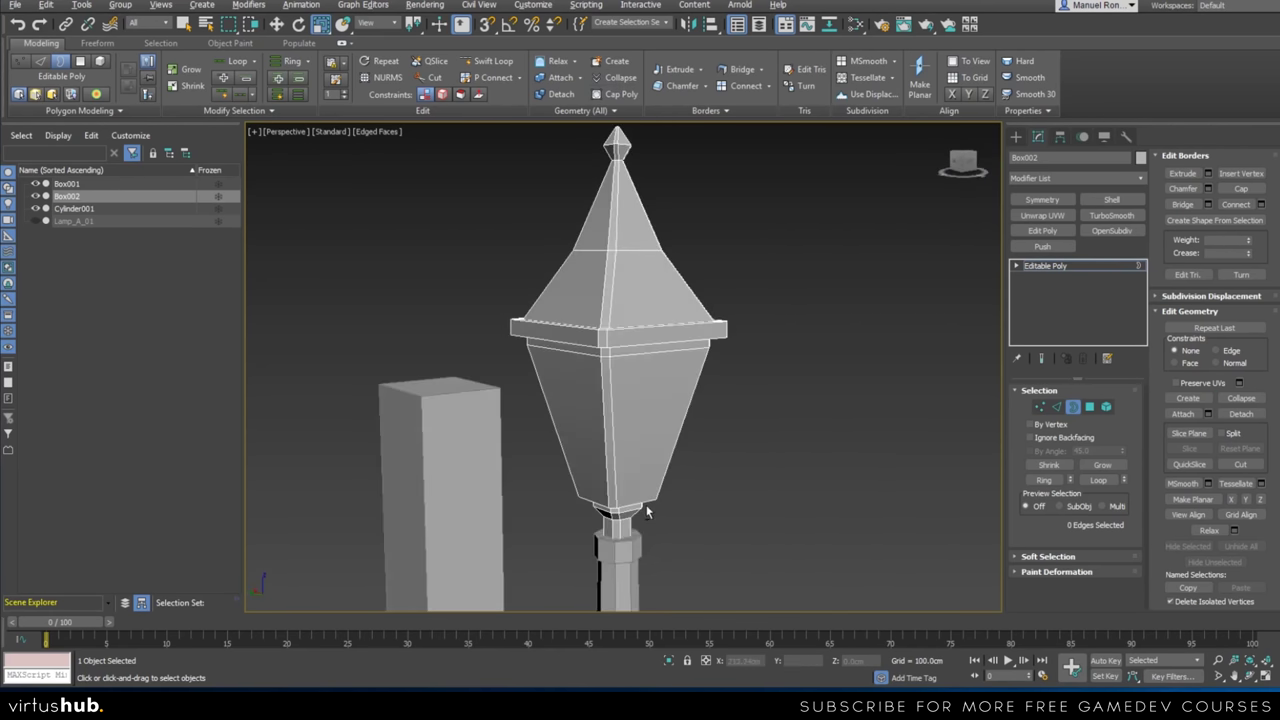
scroll(624, 353, "up", 3)
middle_click_drag(640, 425, 608, 382, "alt")
scroll(608, 382, "down", 3)
middle_click_drag(618, 446, 614, 415)
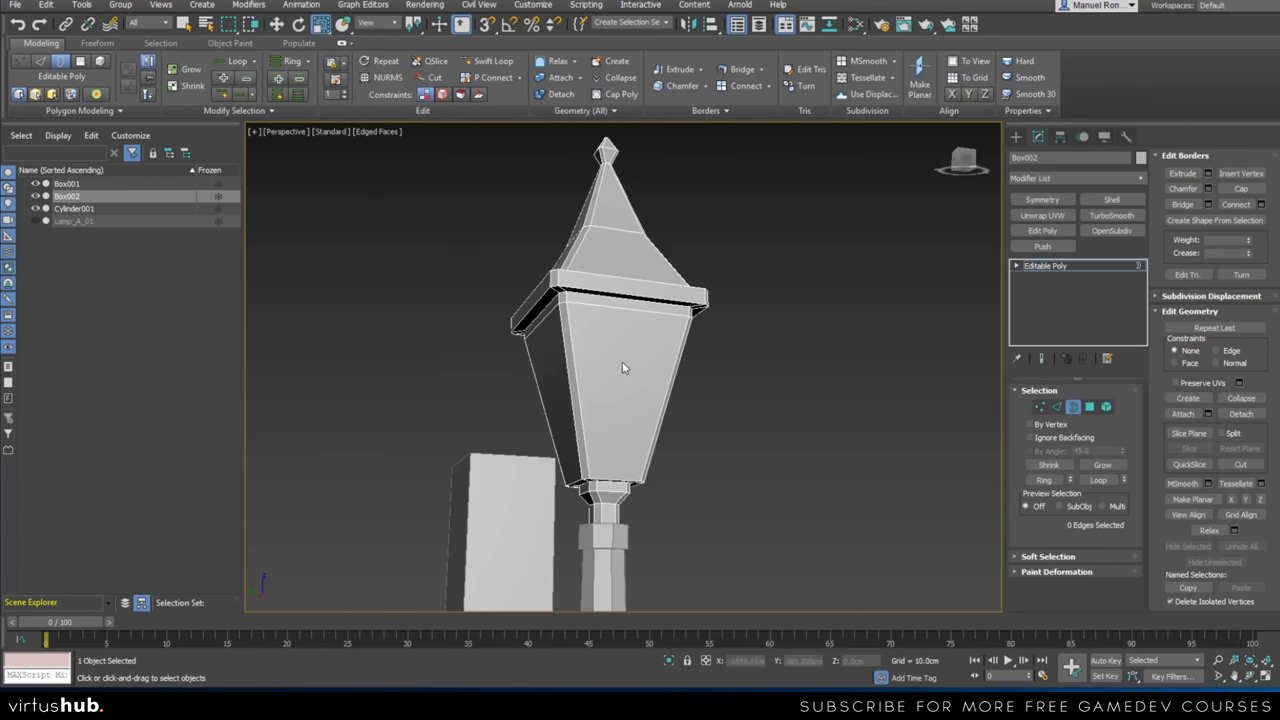
middle_click_drag(548, 431, 646, 440, "alt")
Switch to polygon editing and clear the polygon selection on the lantern
scroll(647, 442, "up", 3)
left_click(1089, 408)
key("4")
left_click(589, 374)
middle_click_drag(728, 466, 647, 467, "alt")
key("ctrl+d")
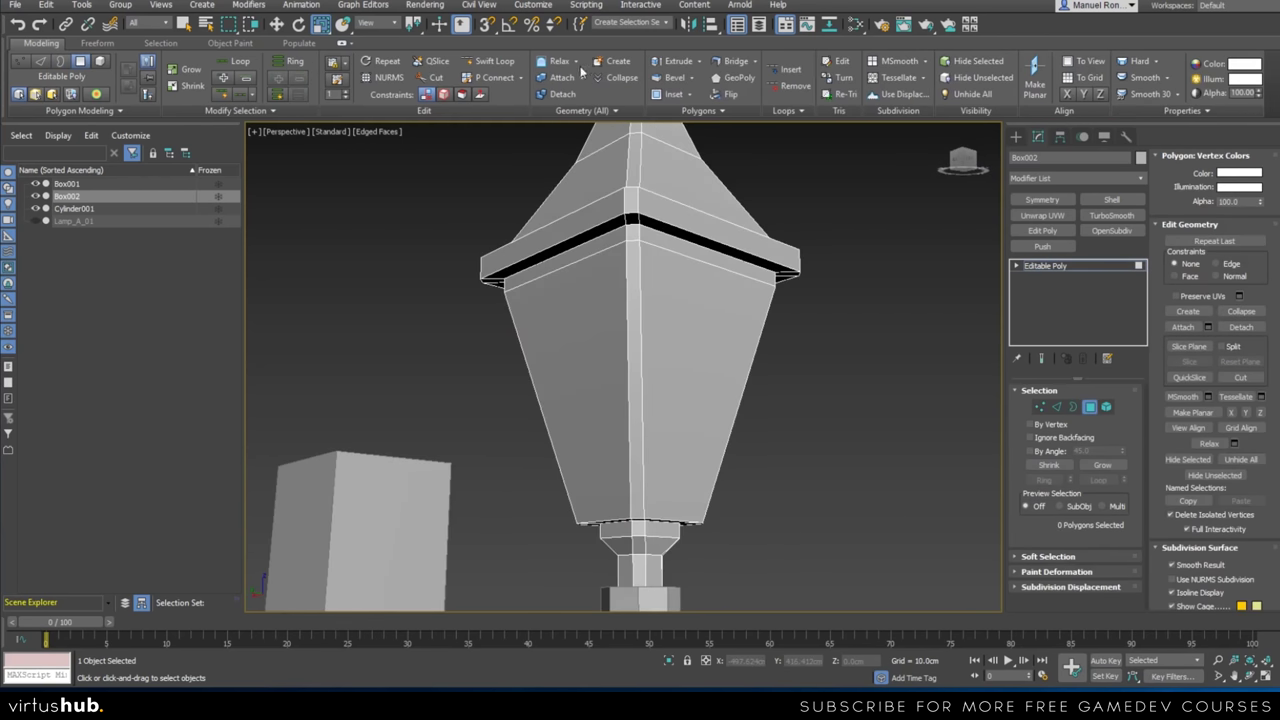
Insert a horizontal edge loop around the lantern body just above its lower edge with Swift Loop
left_click(494, 61)
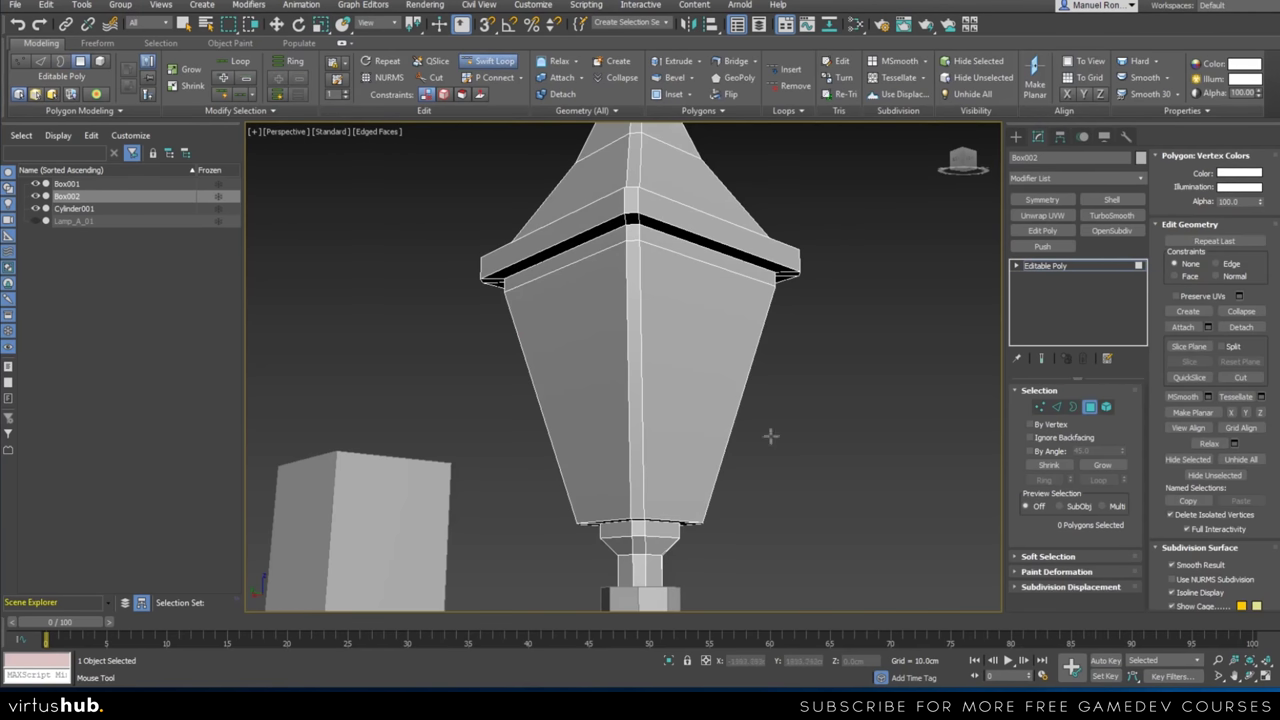
right_click(864, 420)
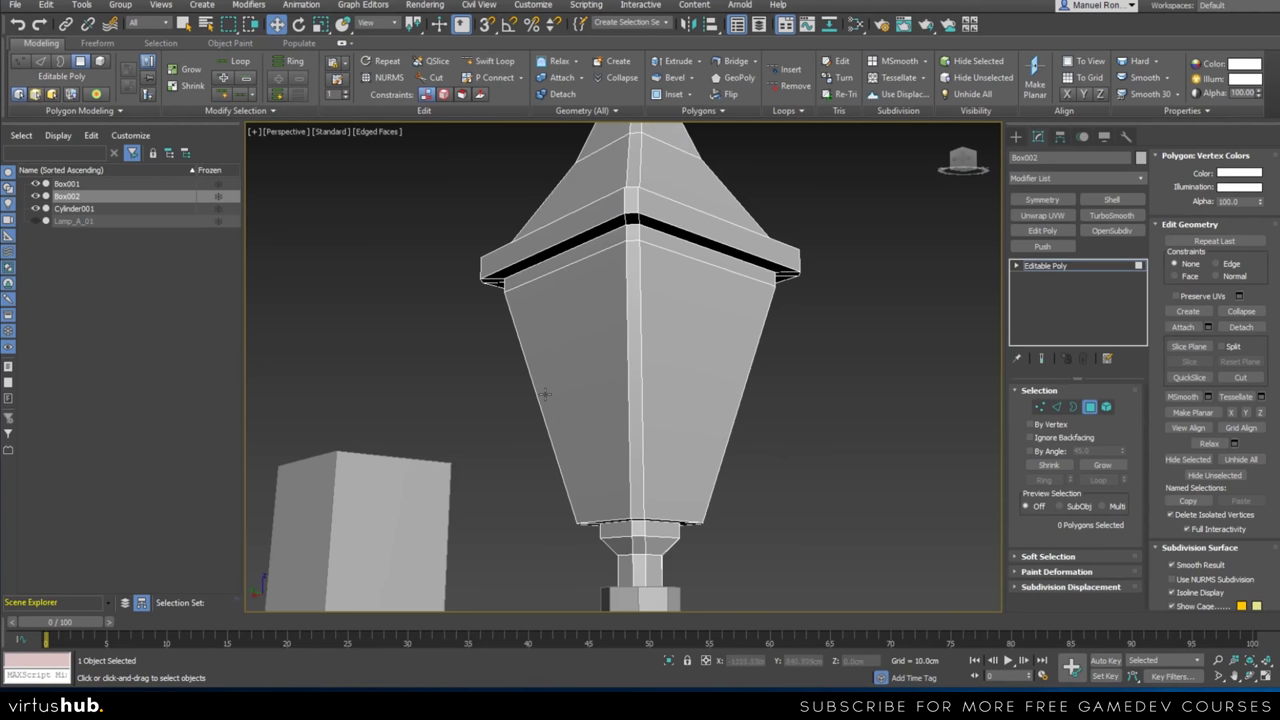
left_click(490, 61)
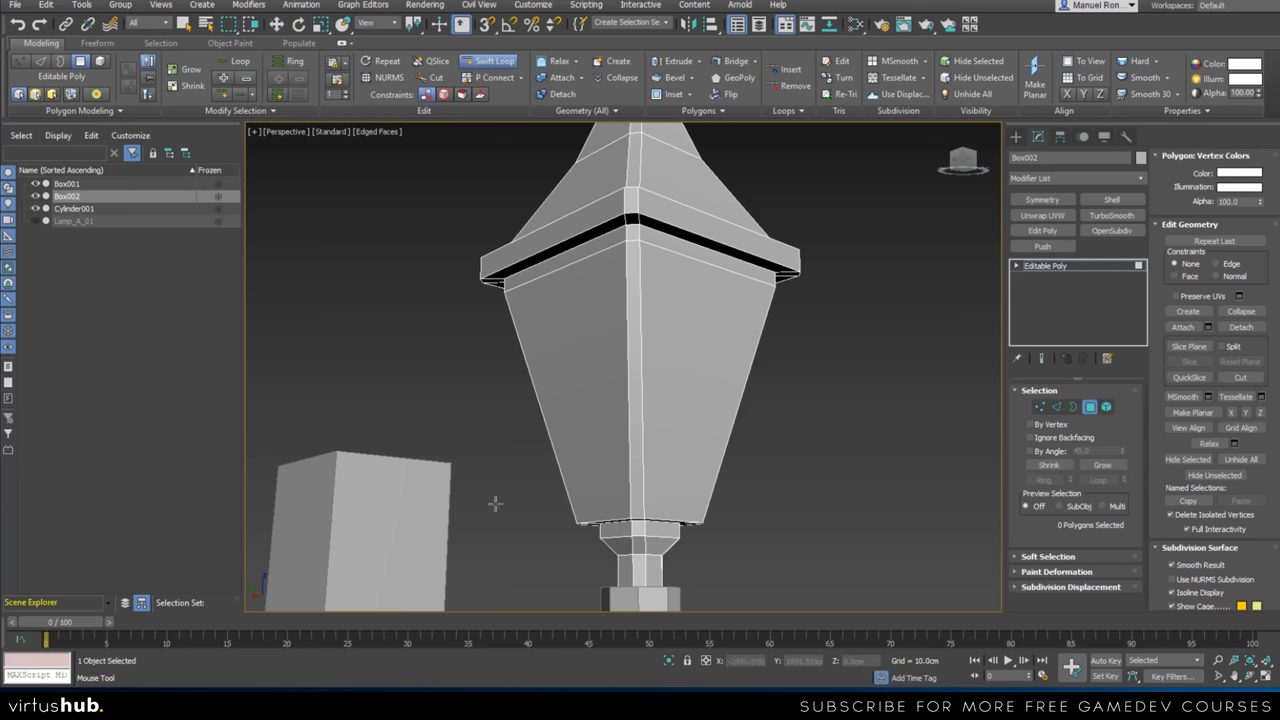
middle_click_drag(787, 524, 645, 514, "alt")
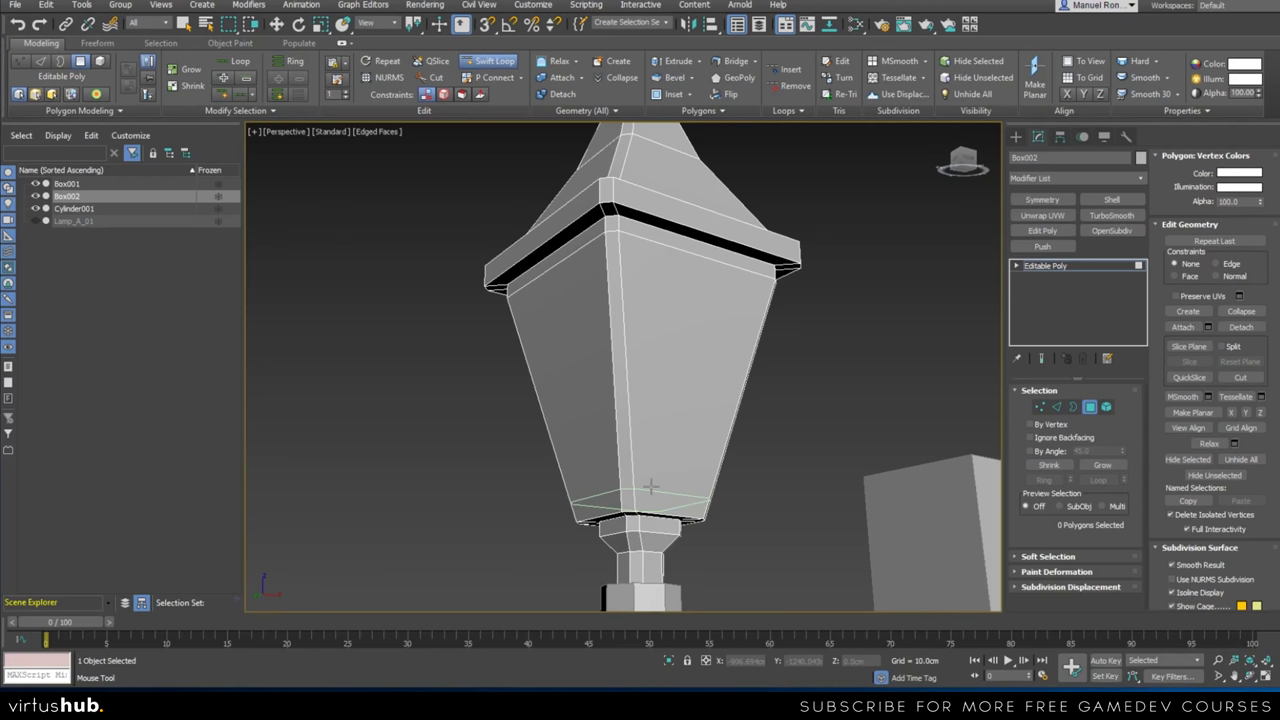
scroll(650, 486, "up", 2)
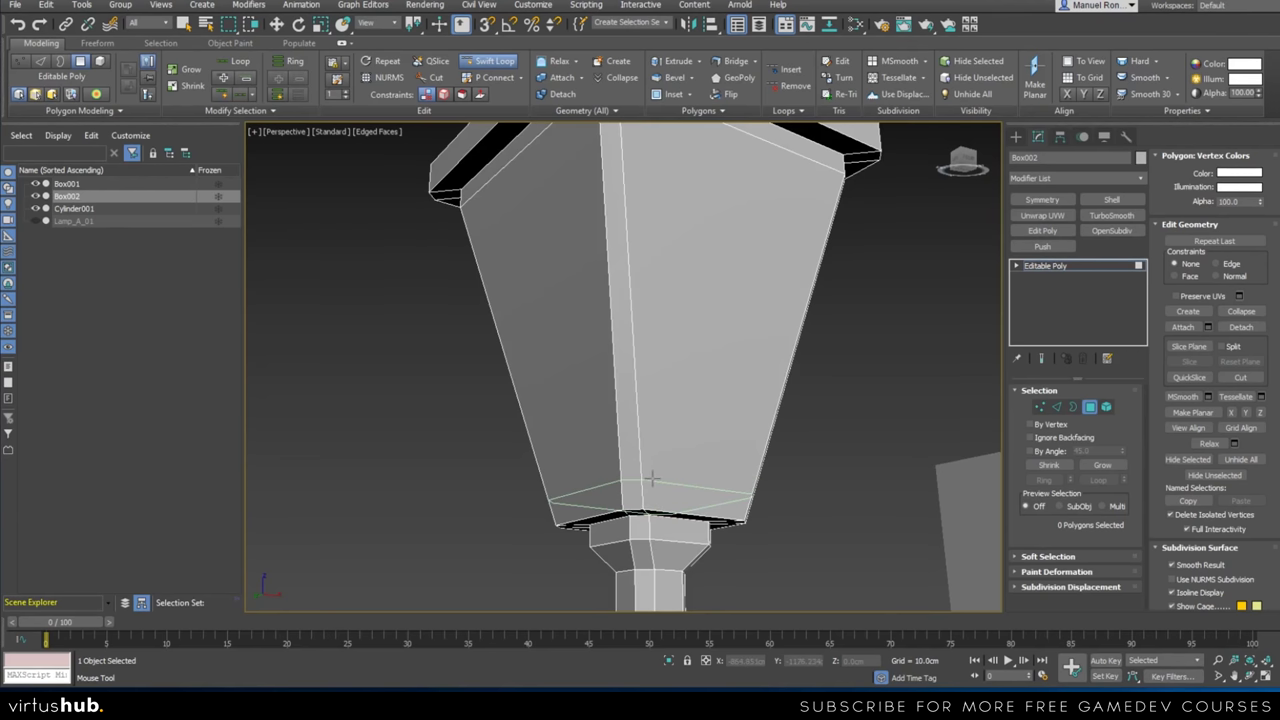
left_click(651, 480)
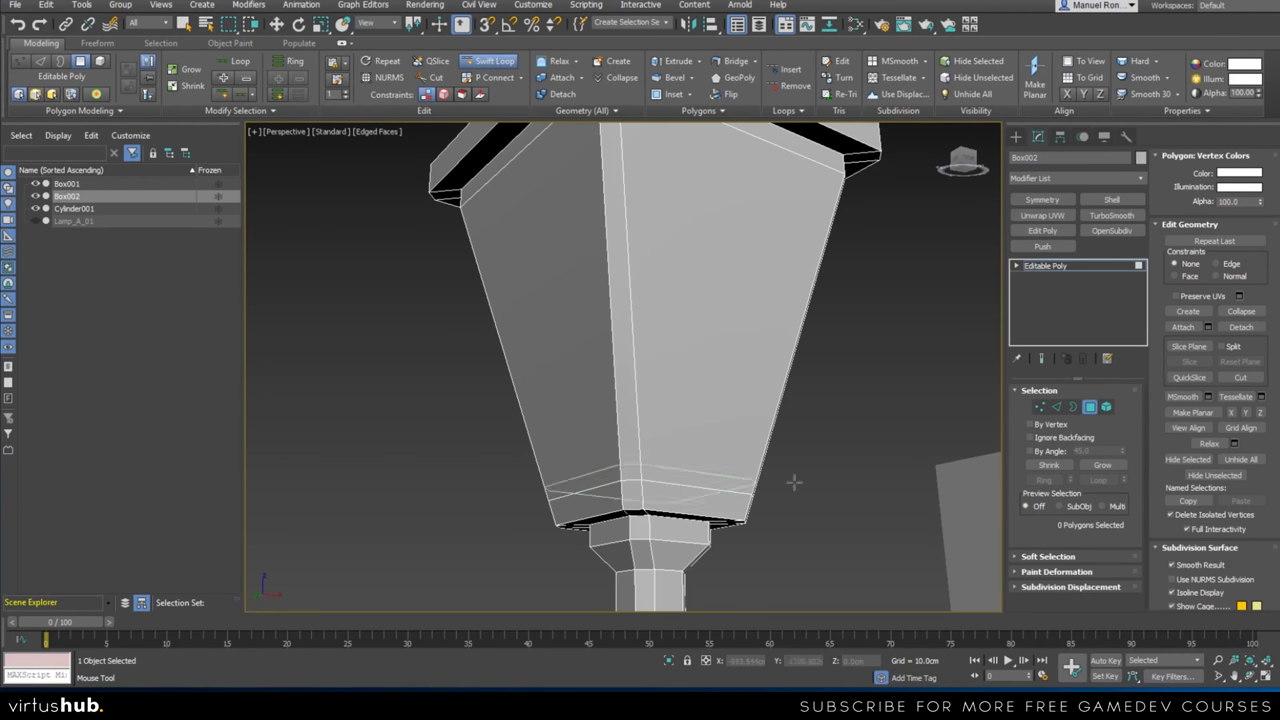
right_click(868, 468)
Select the four large side panels of the lantern body
left_click(693, 363)
middle_click_drag(983, 472, 814, 468, "alt")
left_click(500, 435, "ctrl")
middle_click_drag(583, 439, 690, 468, "alt")
left_click(588, 403, "ctrl")
middle_click_drag(416, 432, 652, 455, "alt")
left_click(517, 402, "ctrl")
Start an Inset on the four selected panels, compare the Group type and set it to By Polygon
scroll(519, 456, "down", 5)
scroll(540, 397, "up", 5)
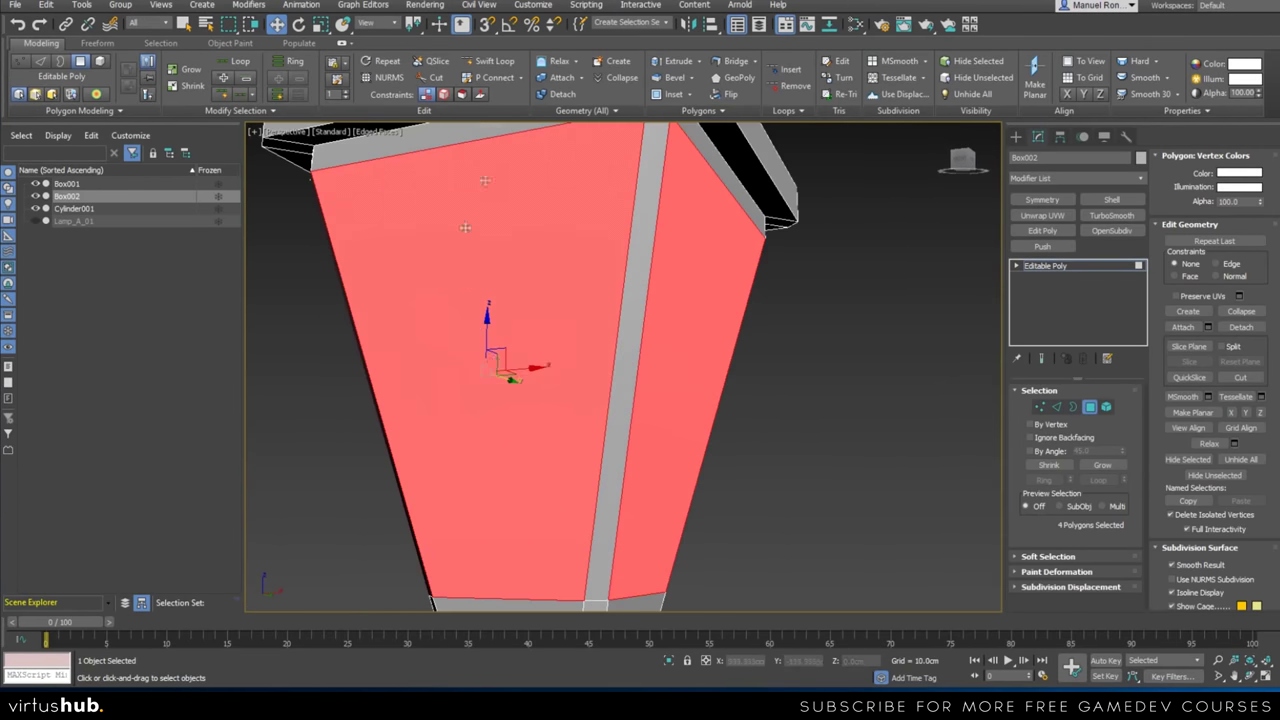
left_click(672, 95)
left_click(689, 94)
middle_click_drag(565, 476, 606, 505, "alt")
left_click(638, 374)
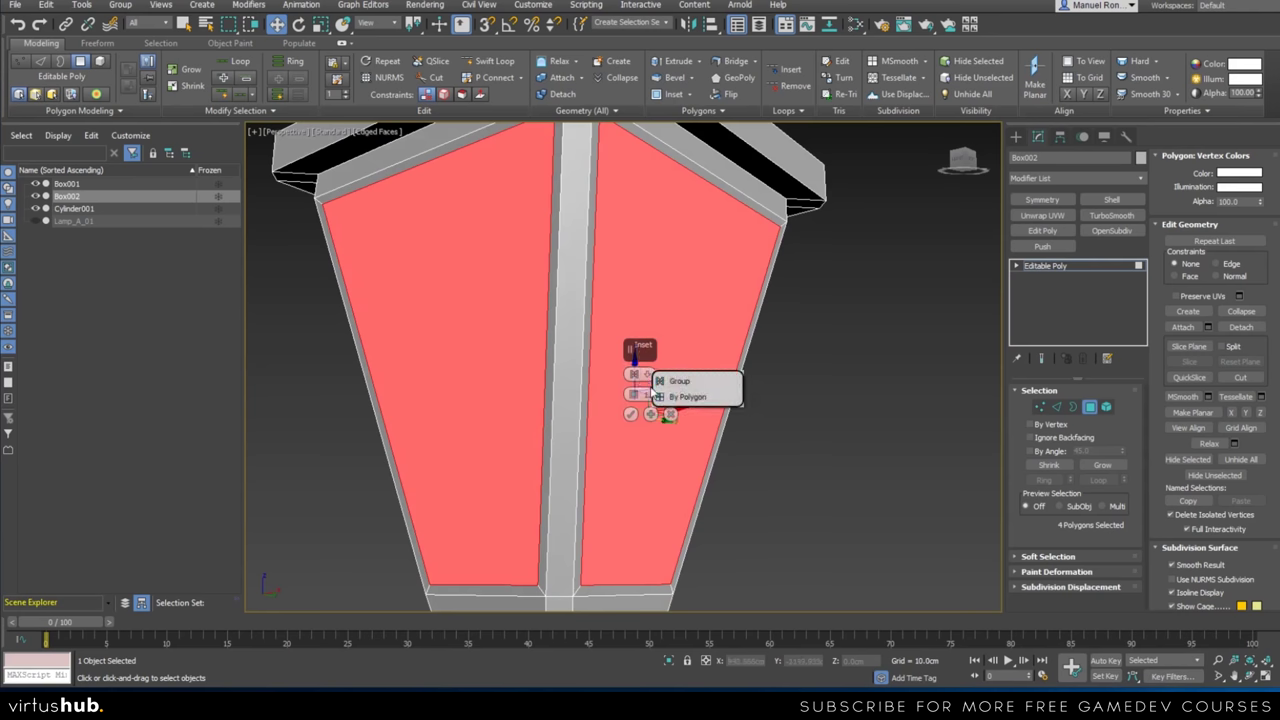
left_click(682, 381)
middle_click_drag(793, 474, 628, 471, "alt")
left_click(649, 376)
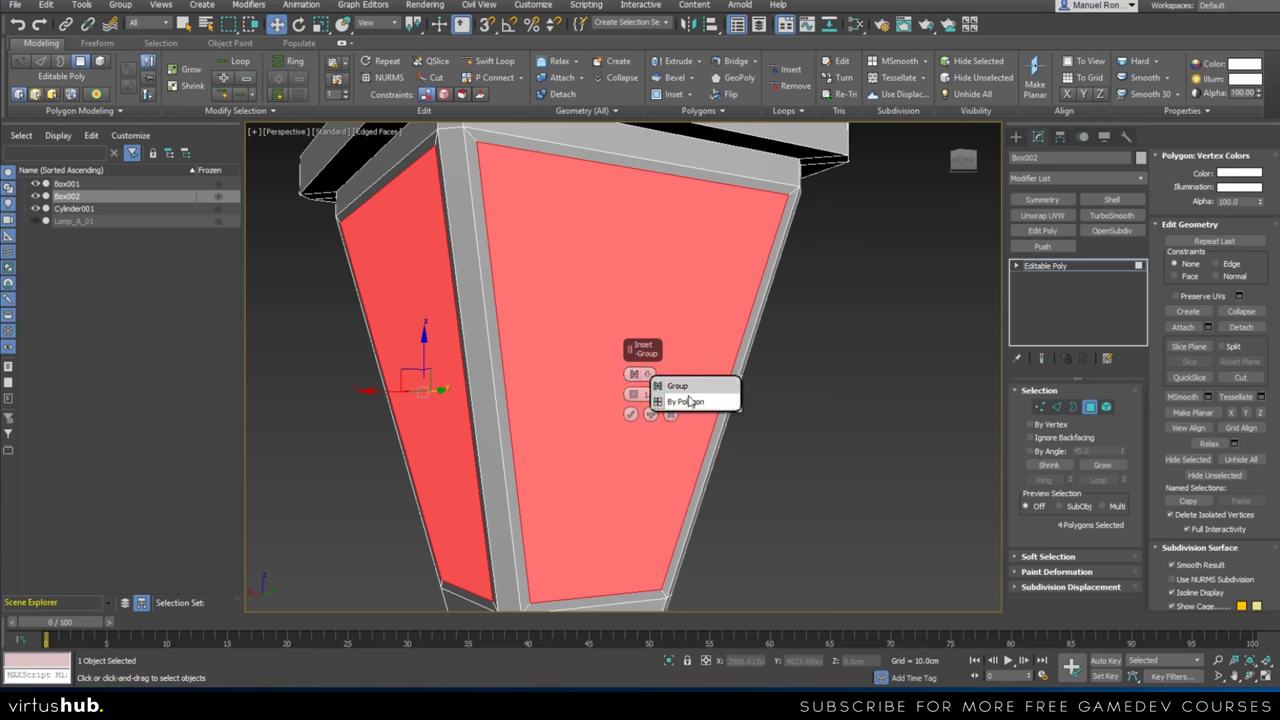
left_click(688, 401)
Set the inset amount to 1.2 cm and apply it to the four lantern panels
middle_click_drag(511, 441, 573, 419, "alt")
scroll(526, 466, "down", 4)
scroll(573, 419, "up", 4)
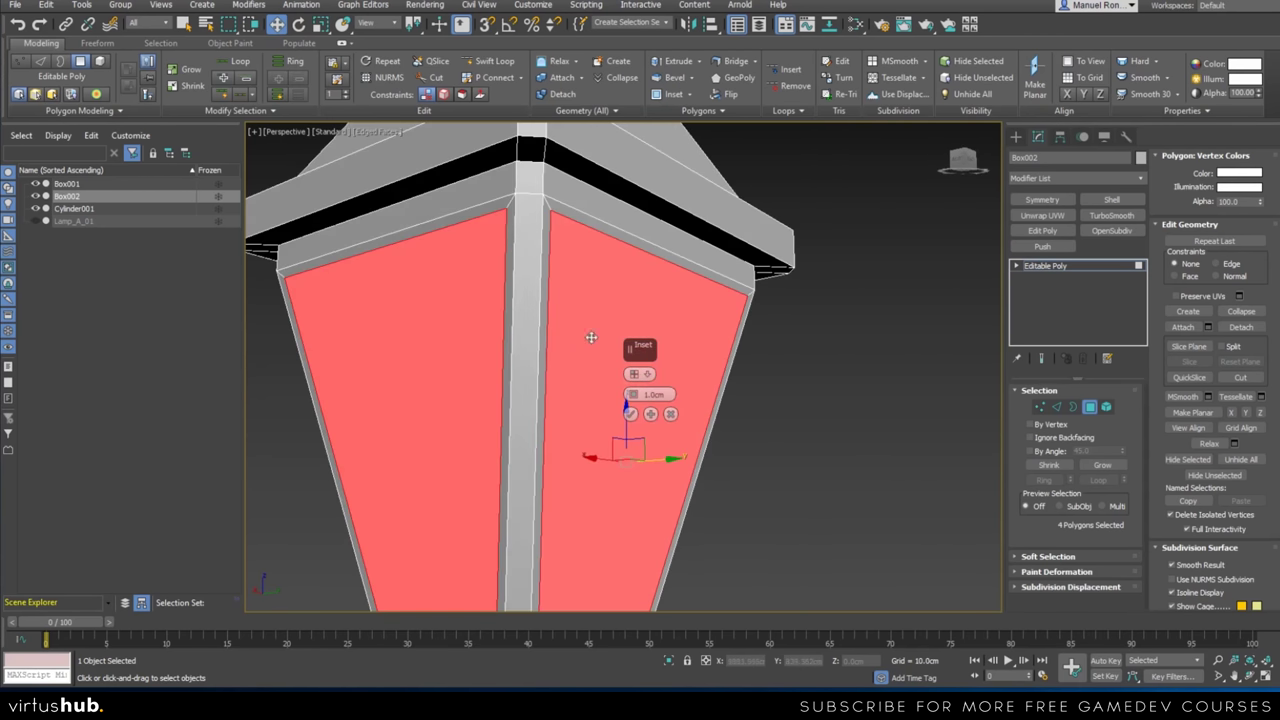
left_click(634, 392)
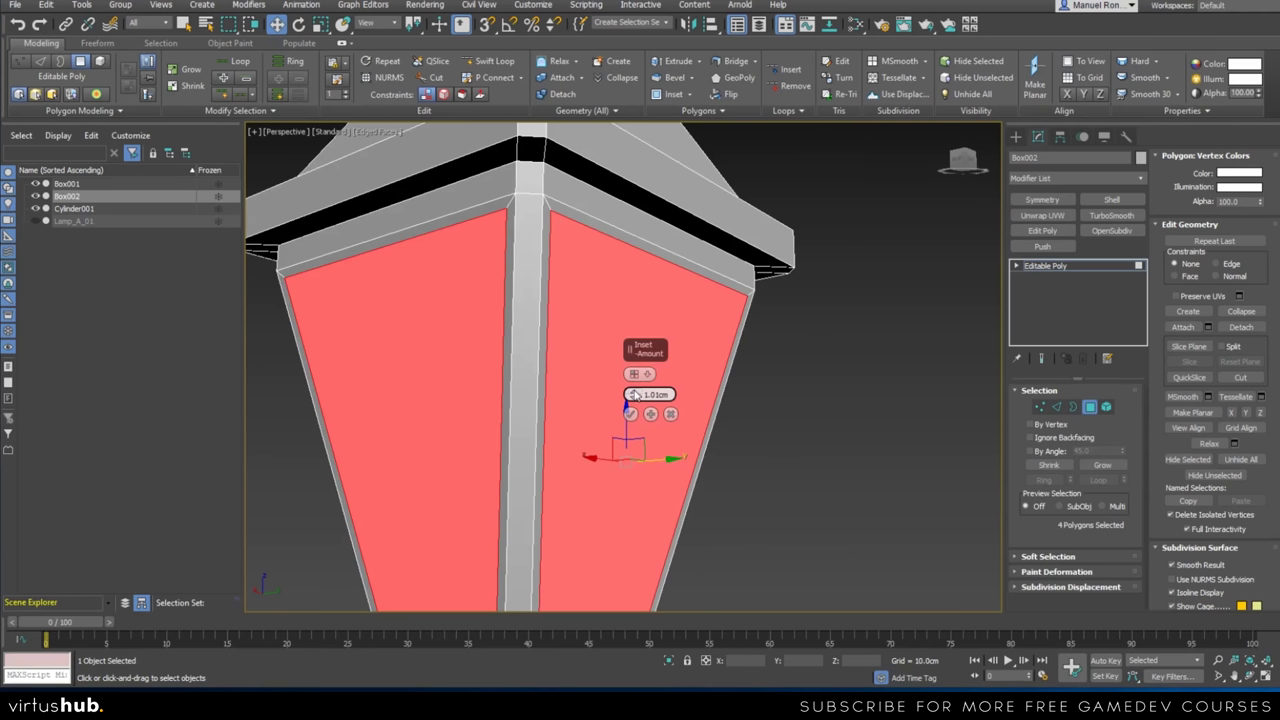
left_click_drag(671, 392, 594, 386)
type("1.2")
key("Return")
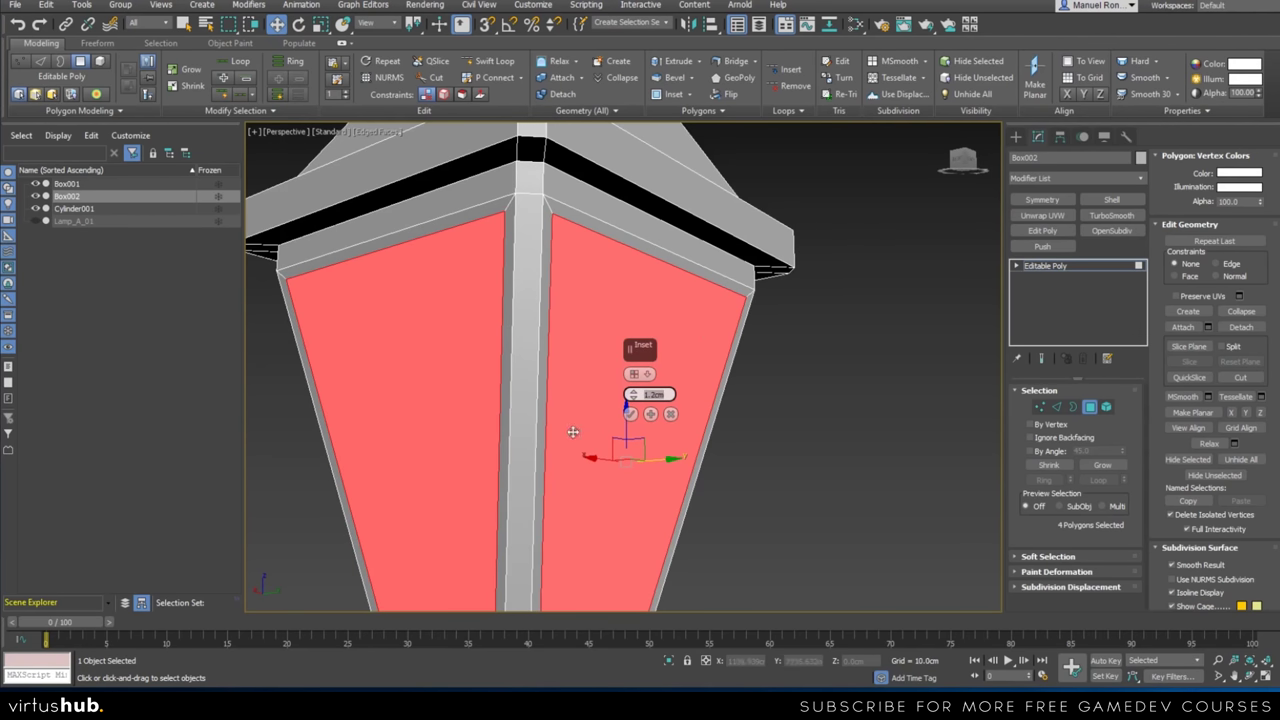
left_click(630, 414)
scroll(630, 415, "down", 5)
middle_click_drag(630, 415, 607, 408, "alt")
scroll(607, 408, "up", 2)
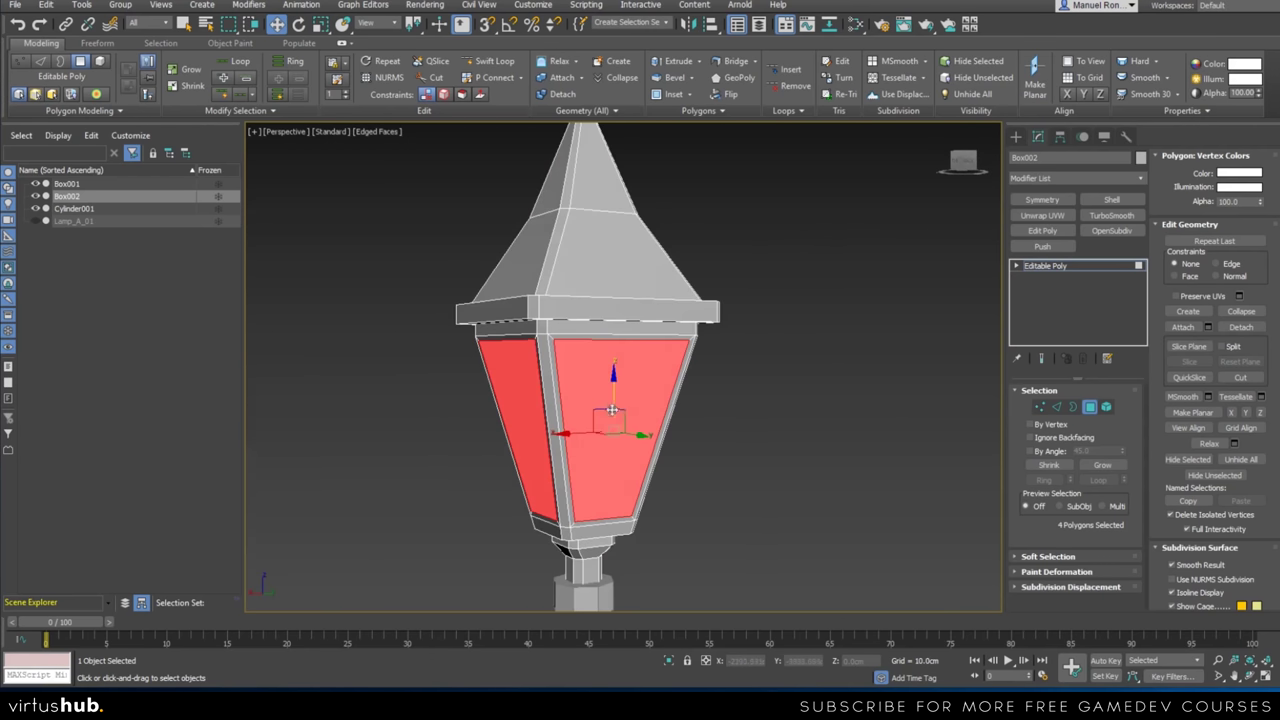
Start a Bevel on the four selected lantern side panels and set its height to -1.2 cm
scroll(607, 407, "up", 5)
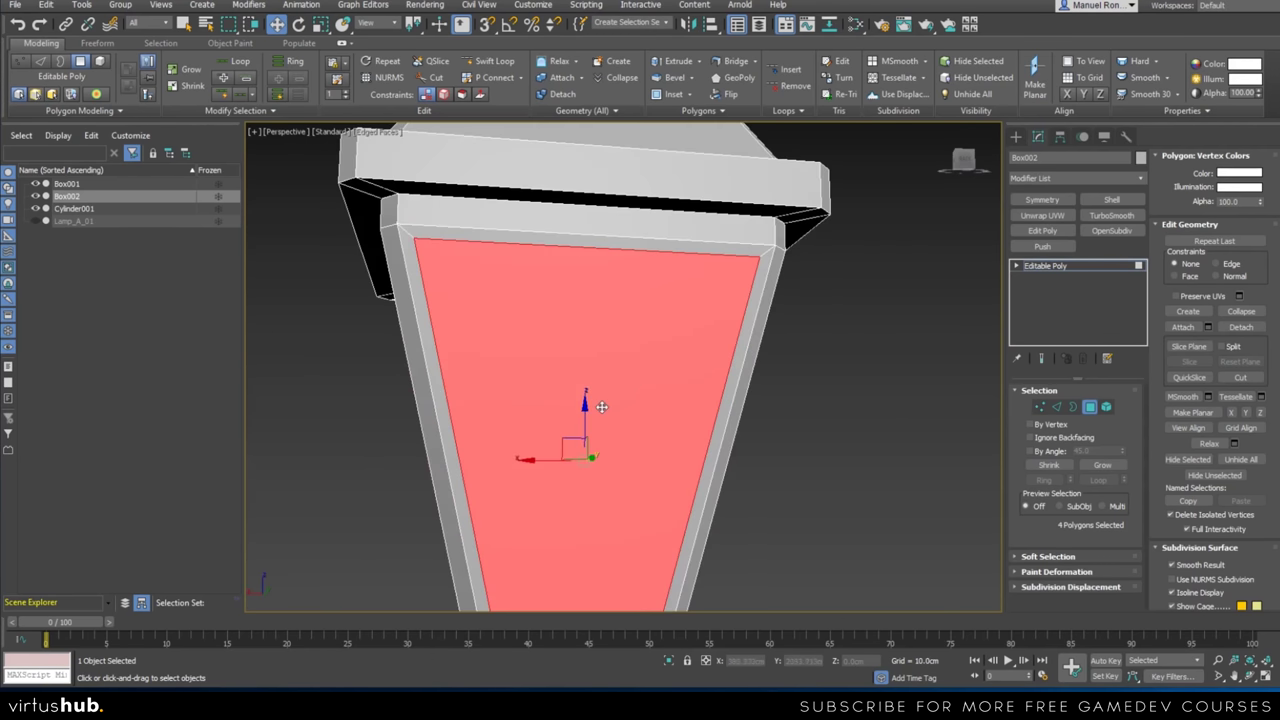
scroll(587, 385, "down", 5)
scroll(587, 385, "up", 2)
middle_click_drag(587, 385, 579, 335, "alt")
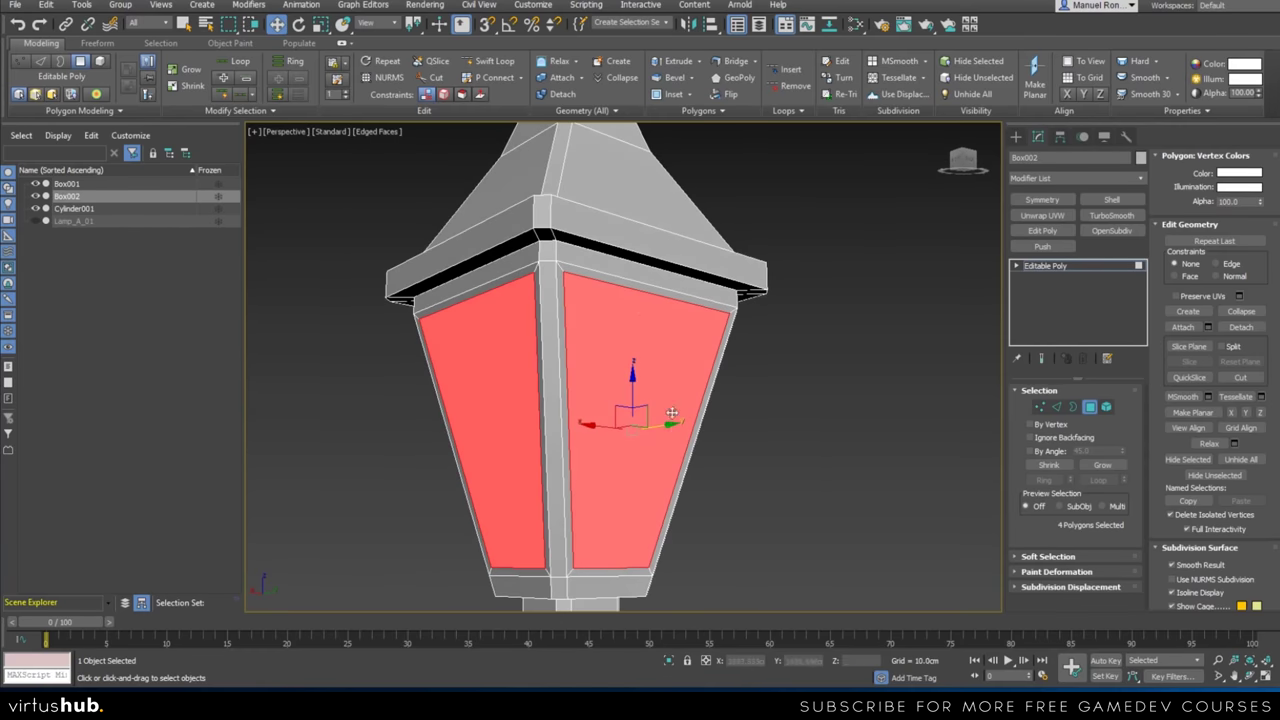
middle_click_drag(454, 508, 392, 486, "alt")
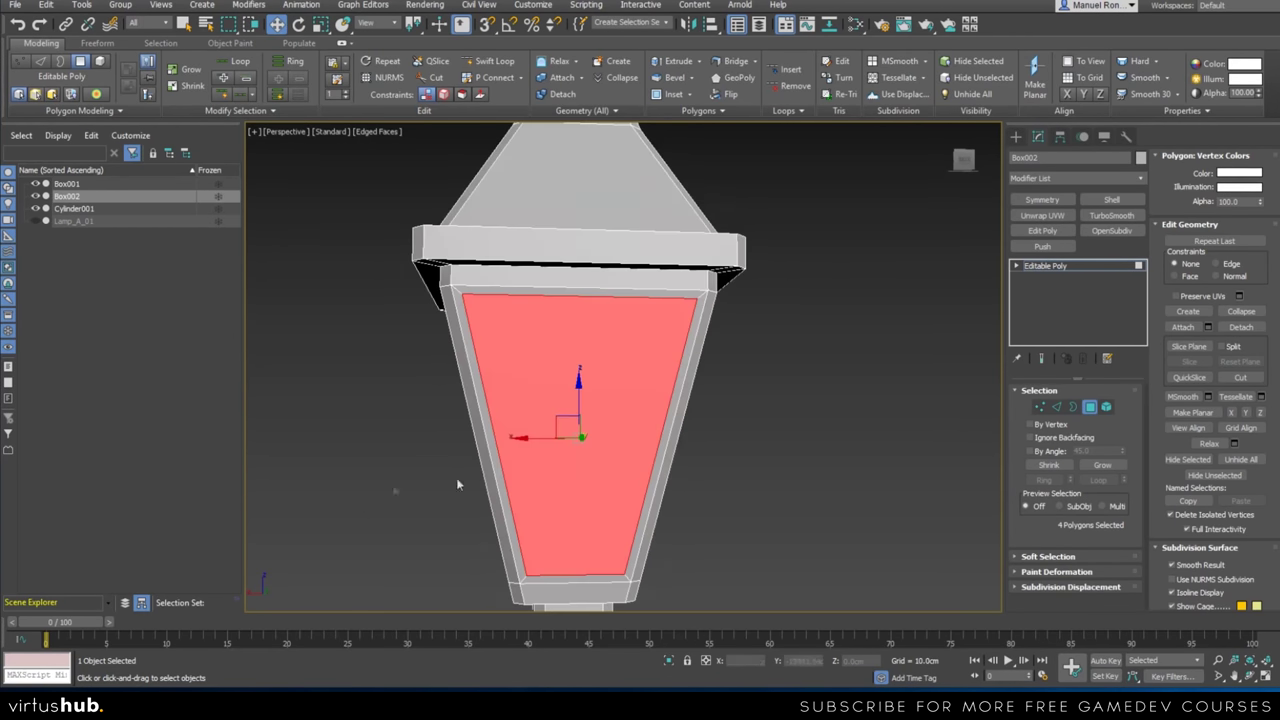
scroll(392, 486, "up", 4)
middle_click_drag(598, 467, 646, 444)
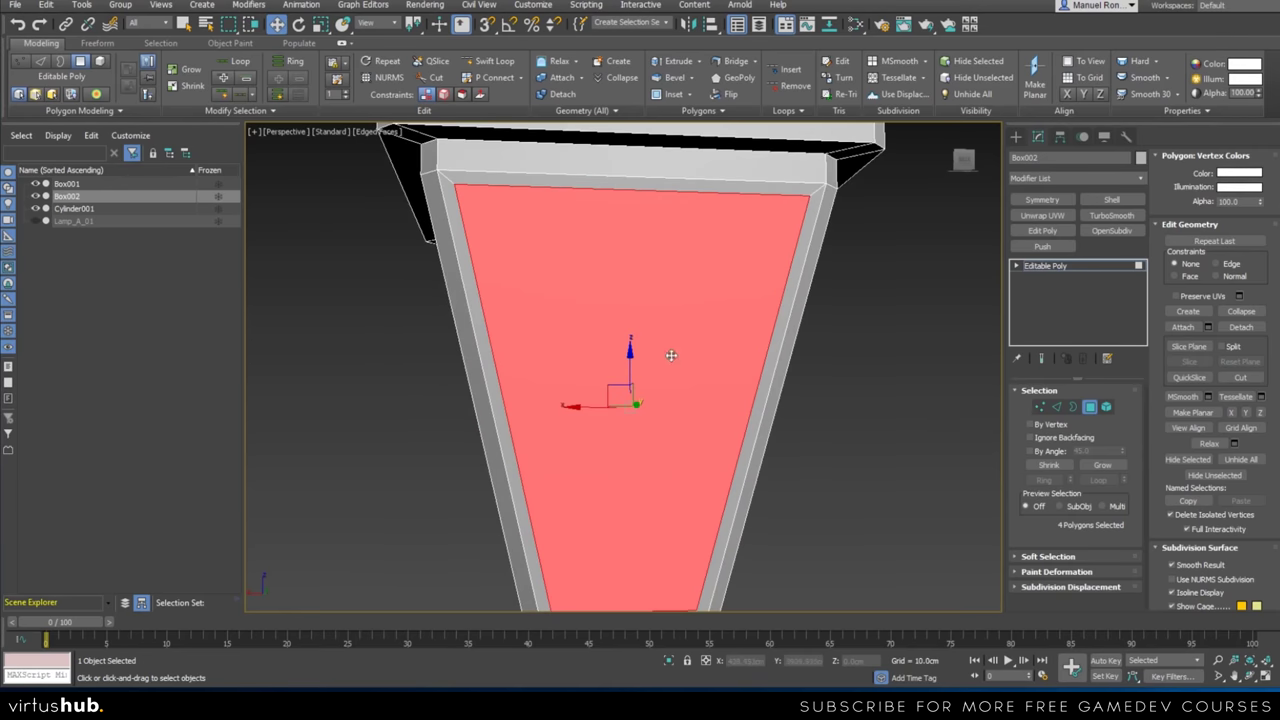
left_click(692, 79)
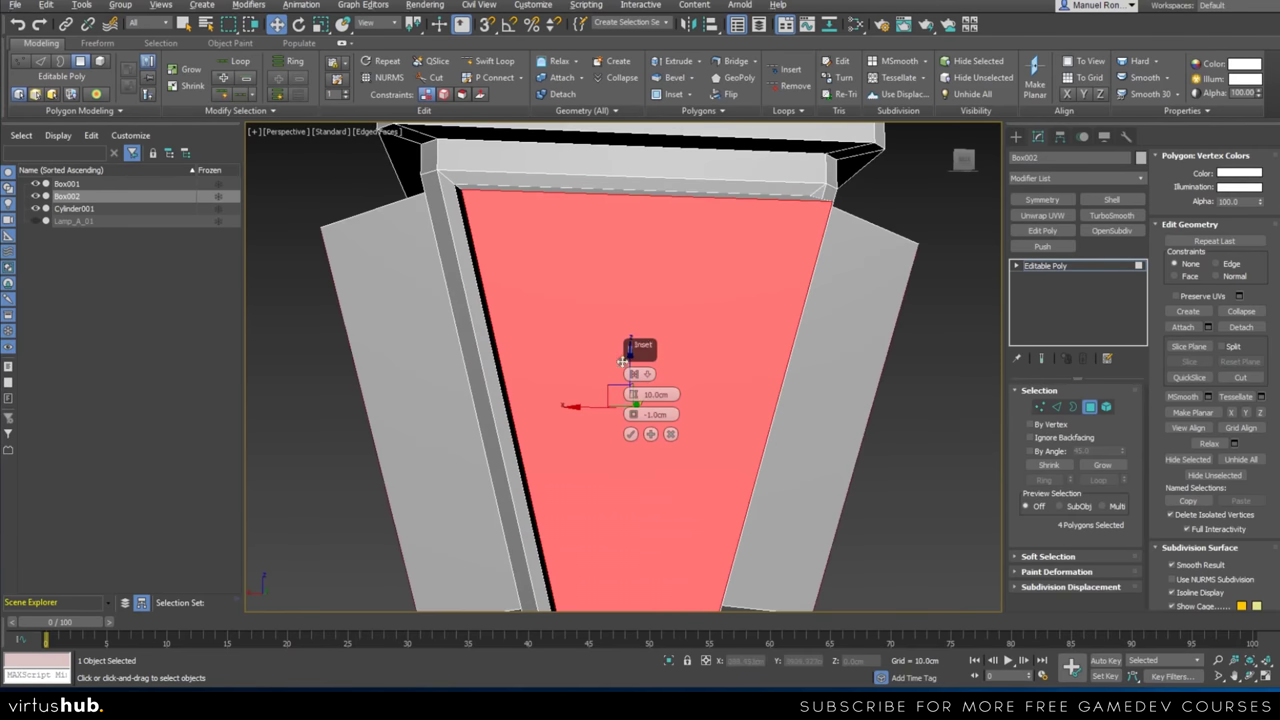
middle_click_drag(699, 380, 763, 402, "alt")
left_click_drag(634, 396, 646, 450)
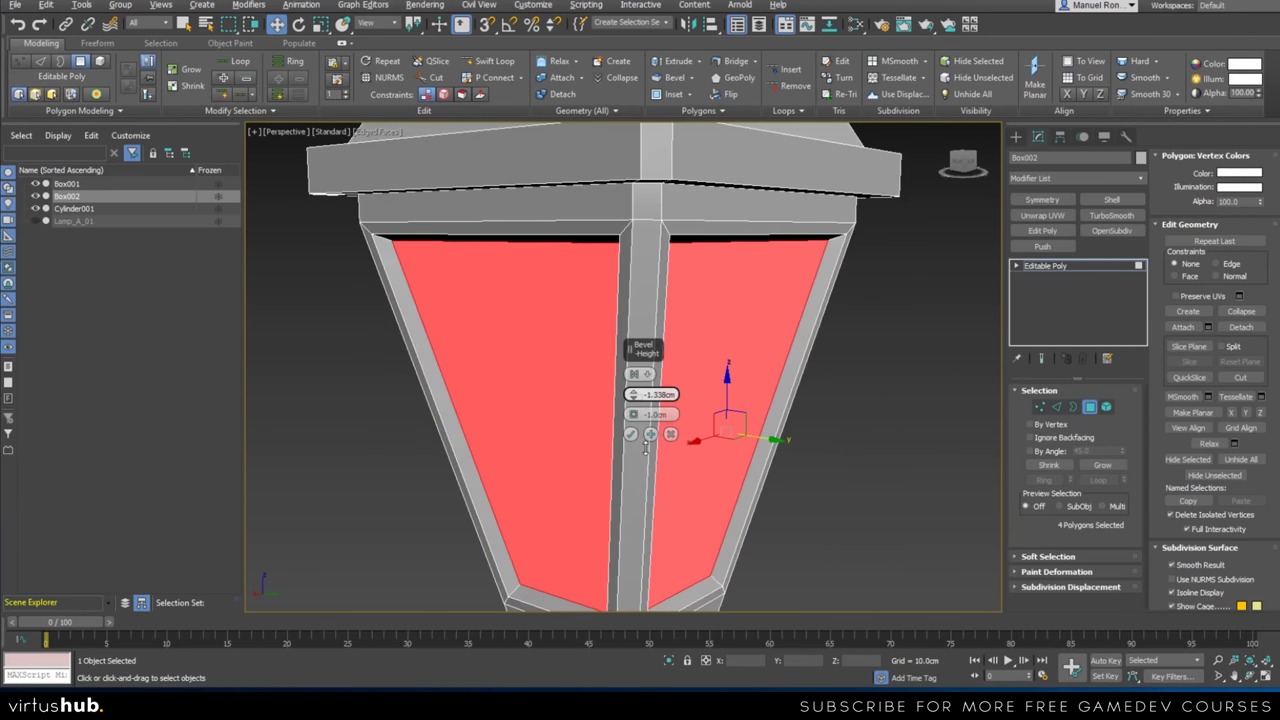
double_click(645, 394)
type("-1.2")
key("Return")
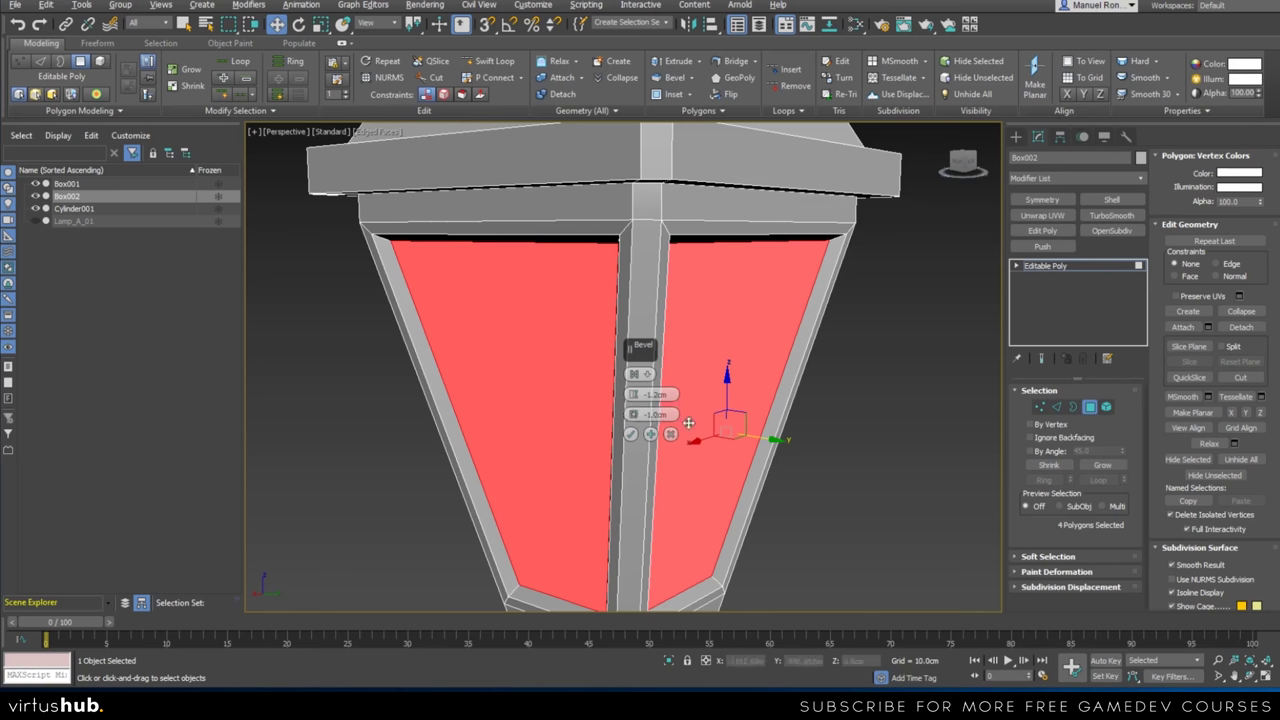
Set the bevel outline to -0.5 cm and apply it to the four recessed lantern panels
scroll(670, 430, "up", 5)
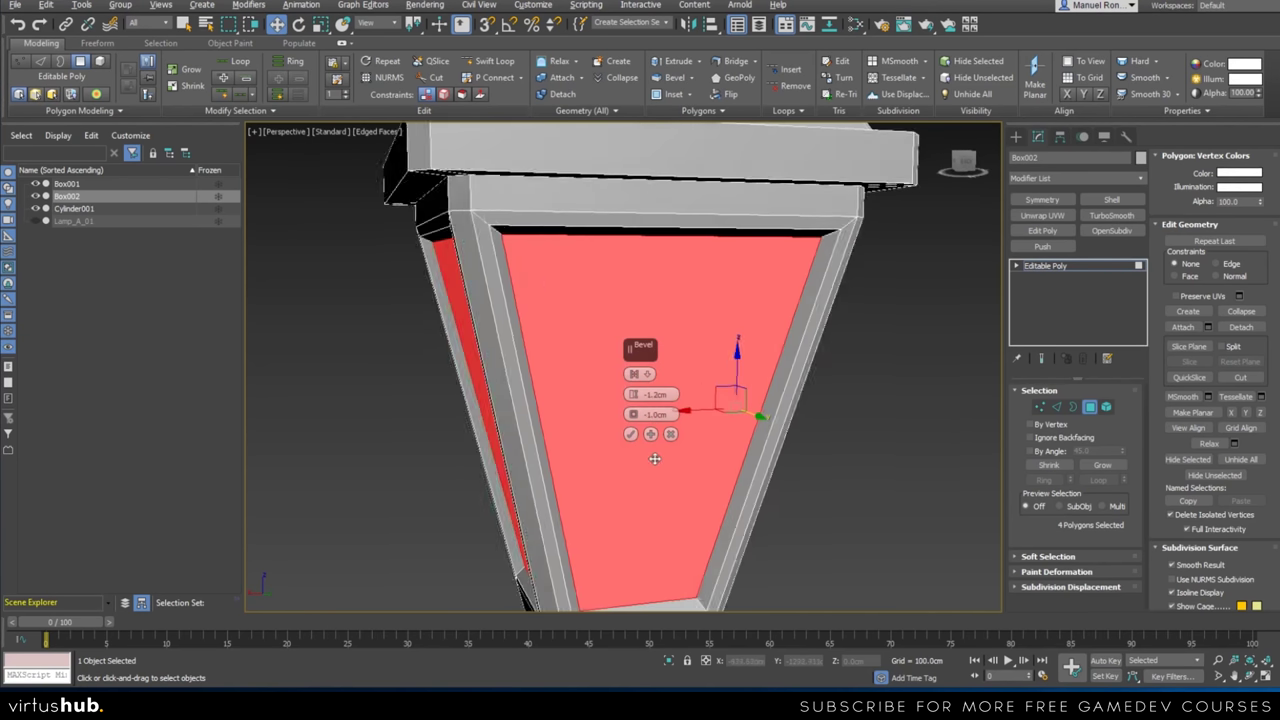
left_click(674, 415)
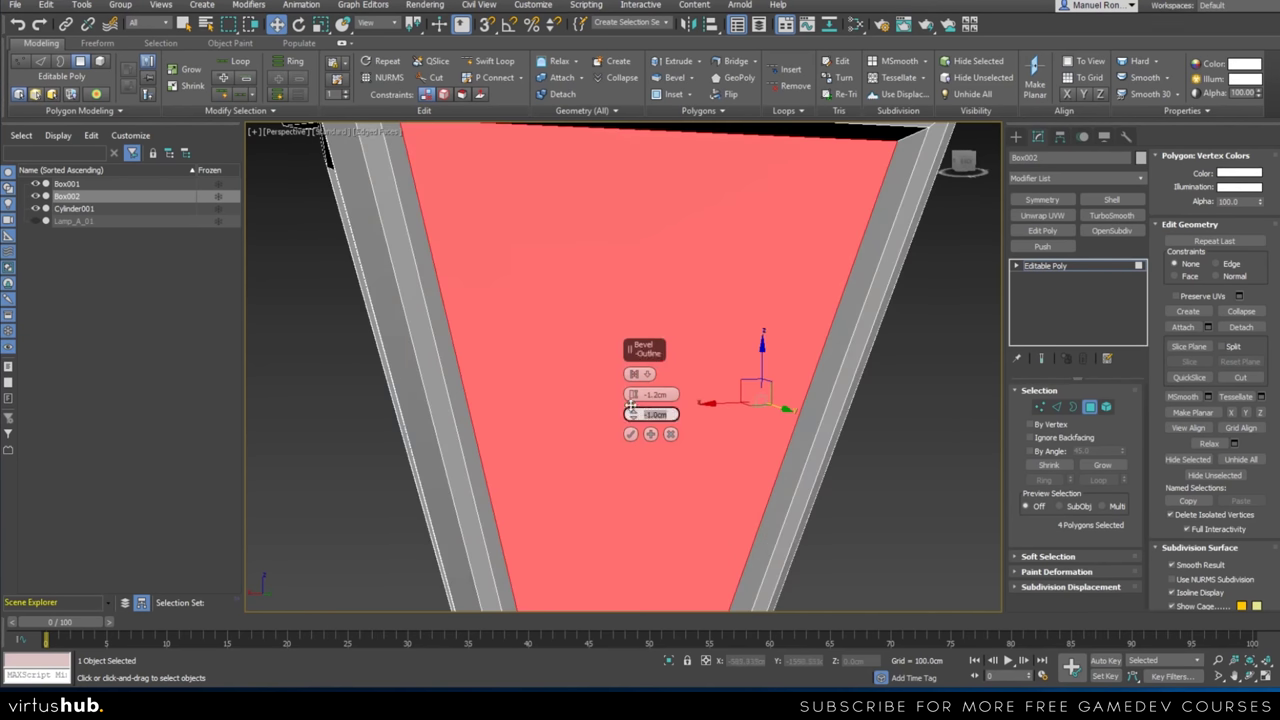
key("Return")
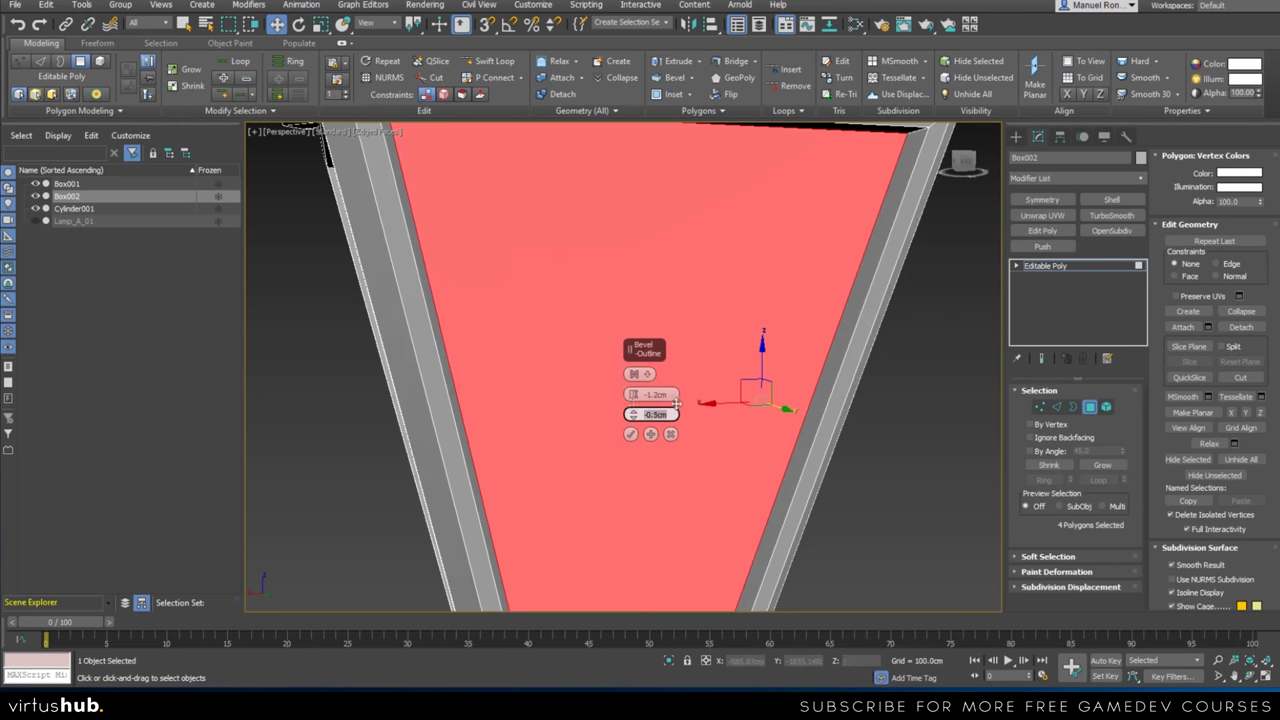
scroll(848, 252, "down", 8)
scroll(738, 377, "up", 4)
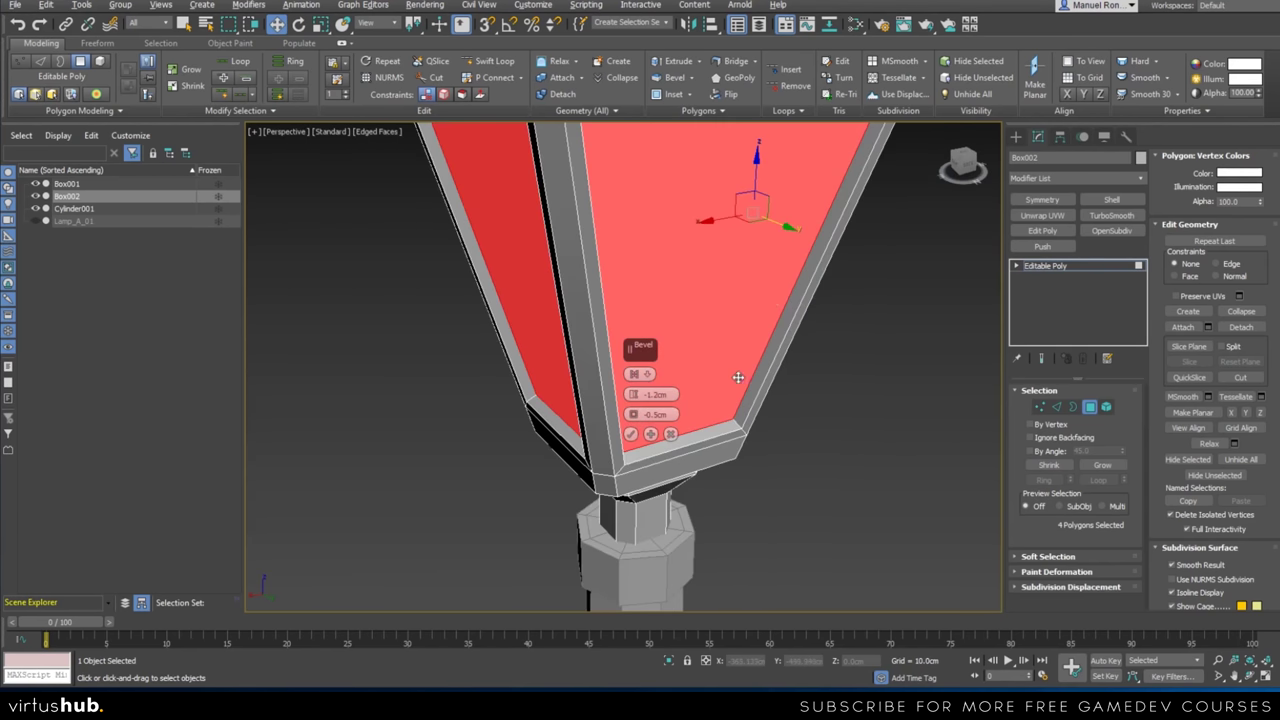
middle_click_drag(797, 203, 486, 300, "alt")
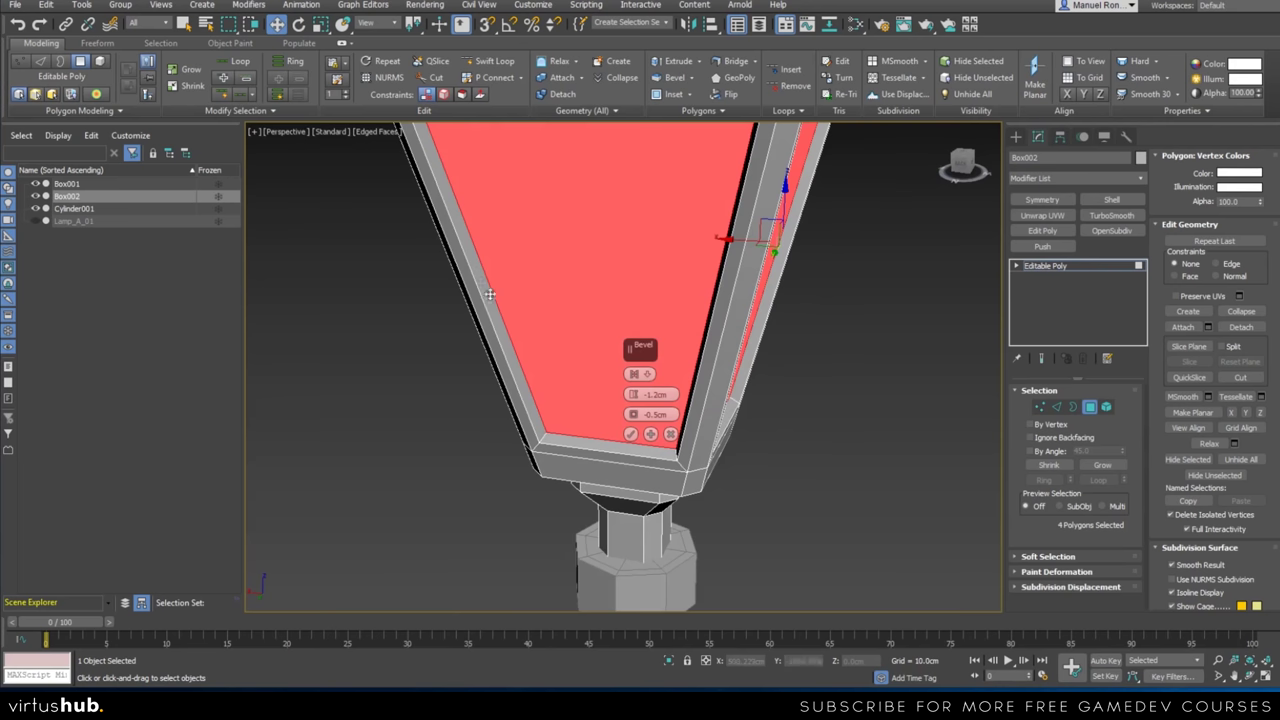
middle_click_drag(565, 314, 691, 386, "alt")
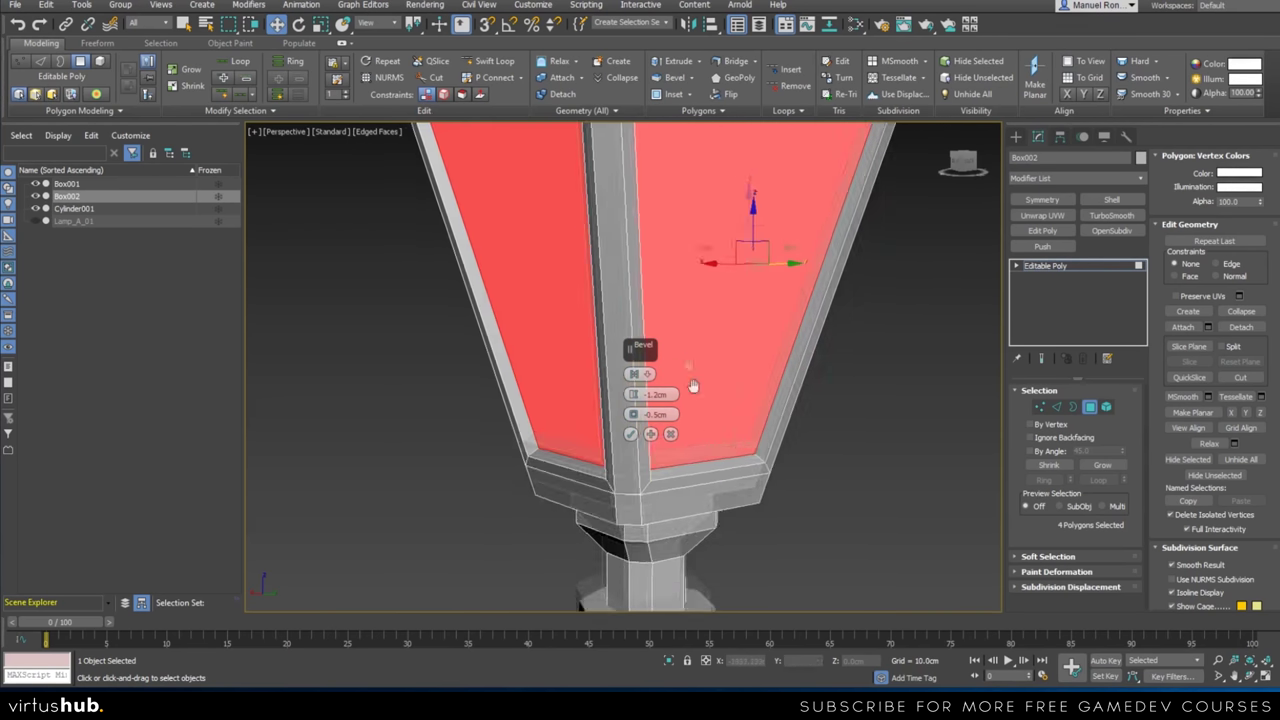
scroll(718, 463, "down", 6)
middle_click_drag(688, 474, 631, 475, "alt")
scroll(722, 441, "up", 4)
left_click(630, 434)
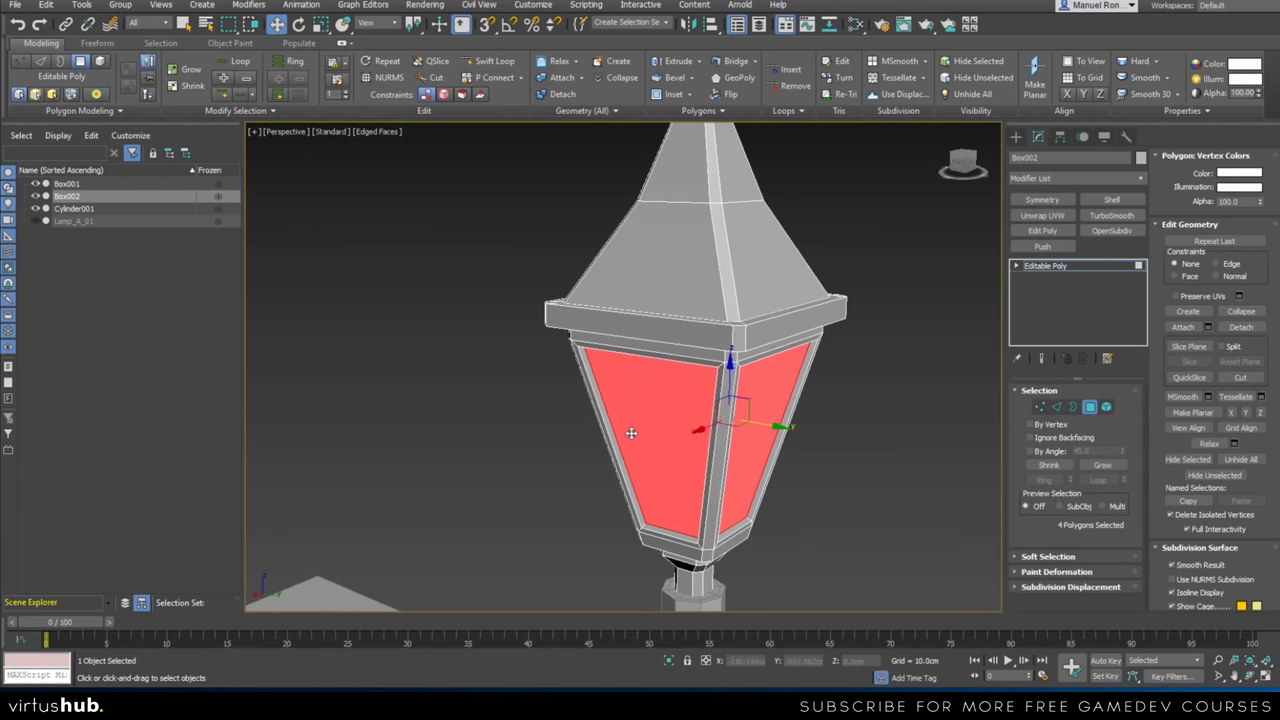
Examine the recessed lantern panels and the roof from several sides and distances
scroll(712, 439, "down", 5)
middle_click_drag(712, 439, 657, 409, "alt")
scroll(674, 362, "down", 5)
scroll(686, 350, "up", 5)
scroll(672, 295, "up", 5)
scroll(657, 409, "down", 4)
middle_click_drag(735, 312, 631, 306, "alt")
scroll(681, 334, "up", 3)
scroll(649, 325, "up", 5)
scroll(631, 306, "down", 6)
Select the edge loop running around the upper outer edge of the roof's rim, ready for scaling
middle_click_drag(656, 417, 626, 368)
scroll(626, 368, "up", 5)
middle_click_drag(593, 284, 553, 374)
scroll(553, 374, "up", 3)
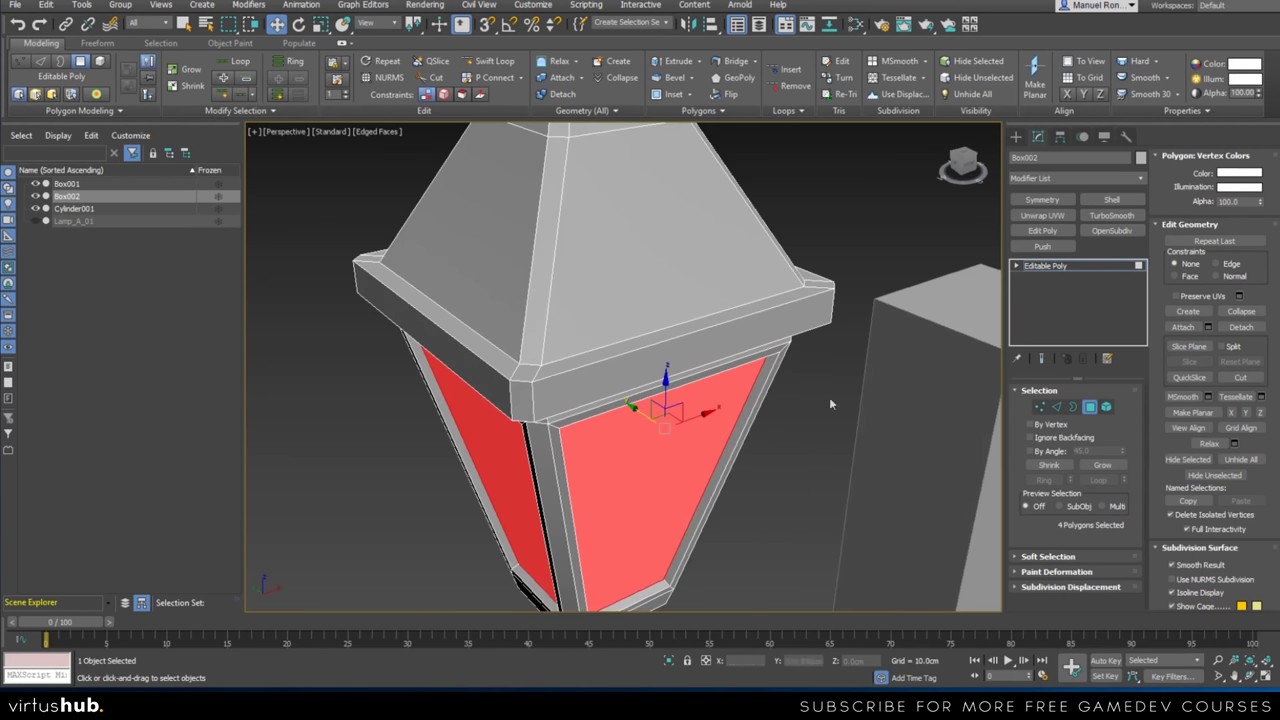
left_click(1056, 407)
double_click(552, 377)
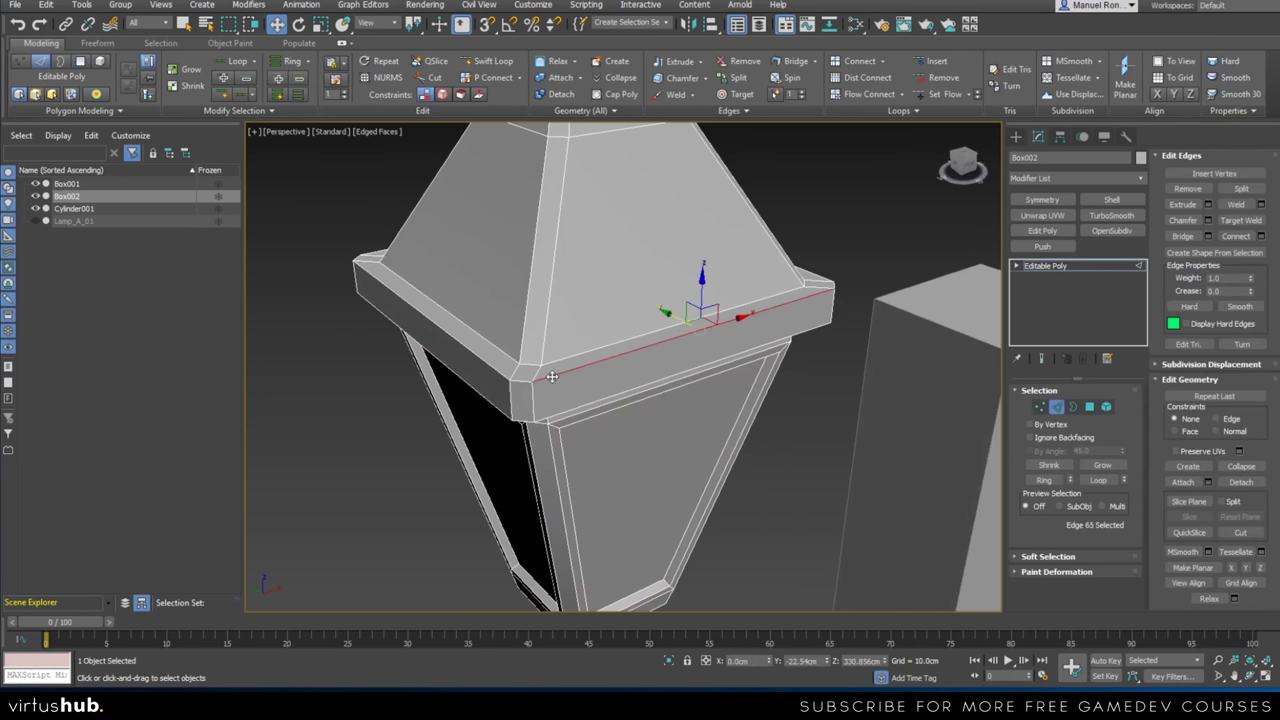
middle_click_drag(552, 377, 548, 337, "alt")
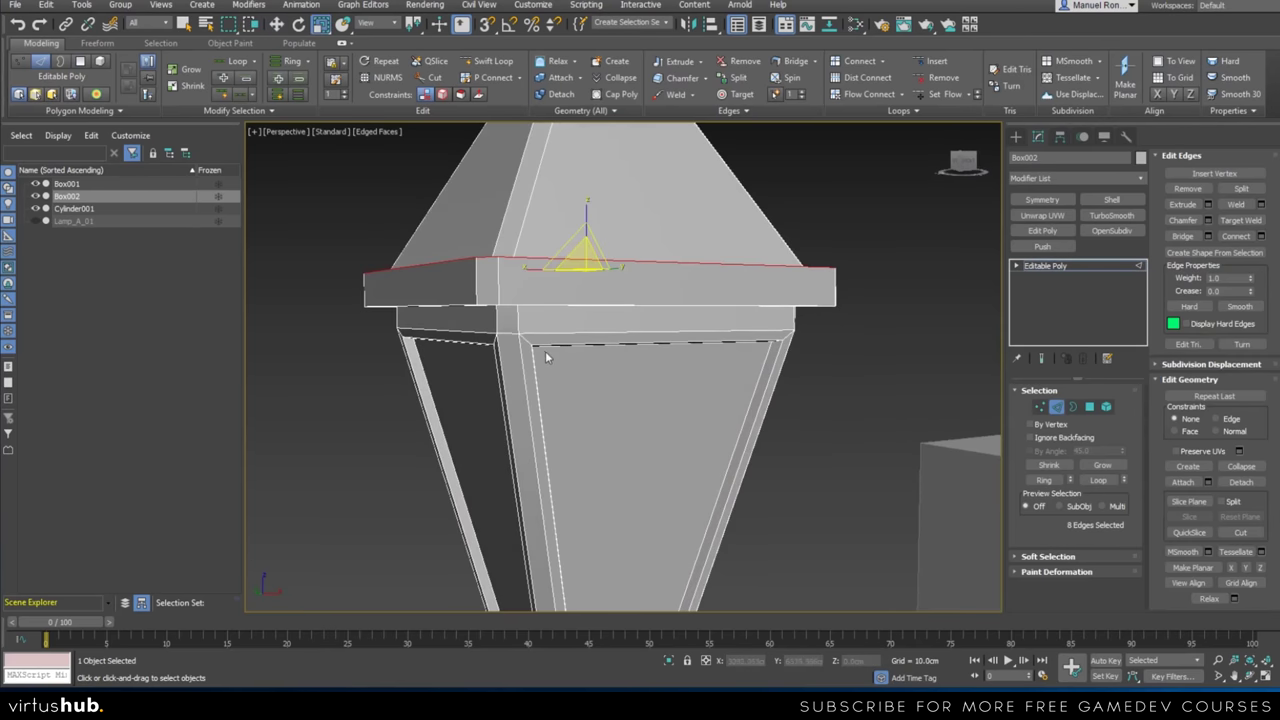
Scale the rim's upper edge loop uniformly inward in the front view so the rim's sides slope
scroll(552, 348, "down", 5)
middle_click_drag(562, 356, 577, 396)
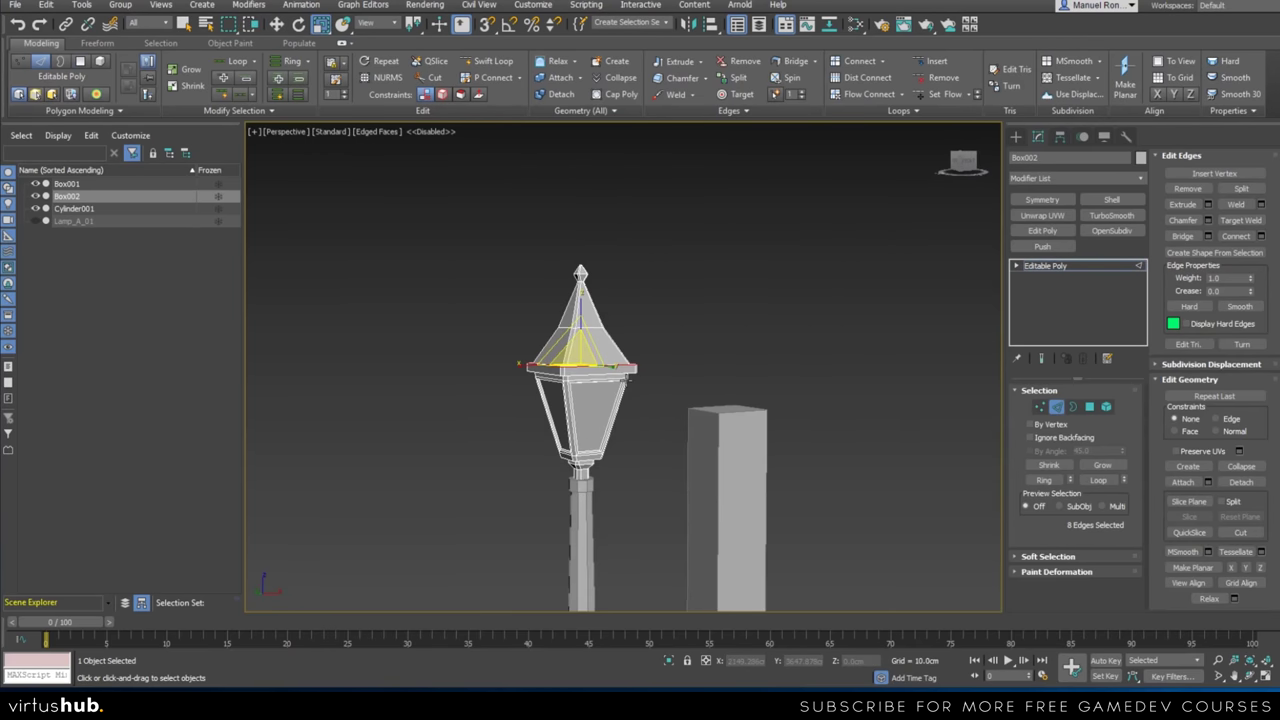
key("f")
scroll(630, 385, "up", 8)
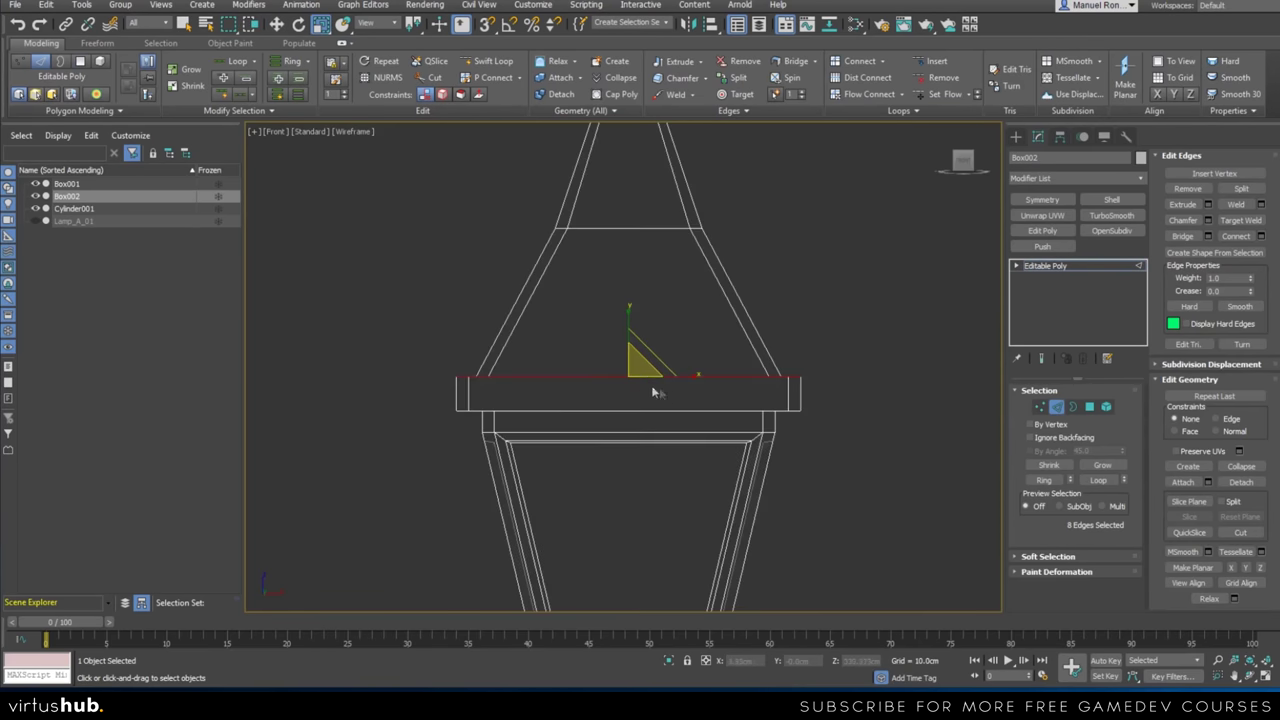
left_click_drag(640, 373, 638, 376)
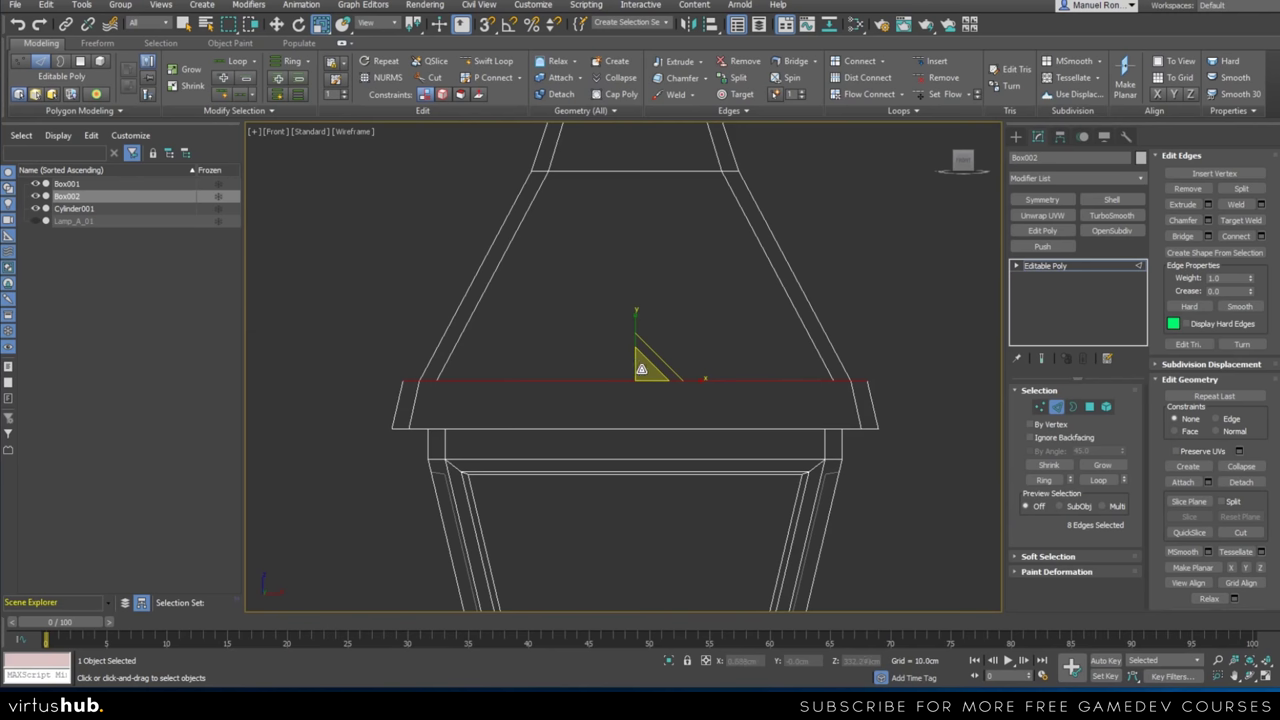
left_click_drag(641, 370, 642, 371)
Select the eight side polygons around the roof's rim and adjust their uniform scale slightly in the front view
left_click(1089, 408)
left_click(710, 402)
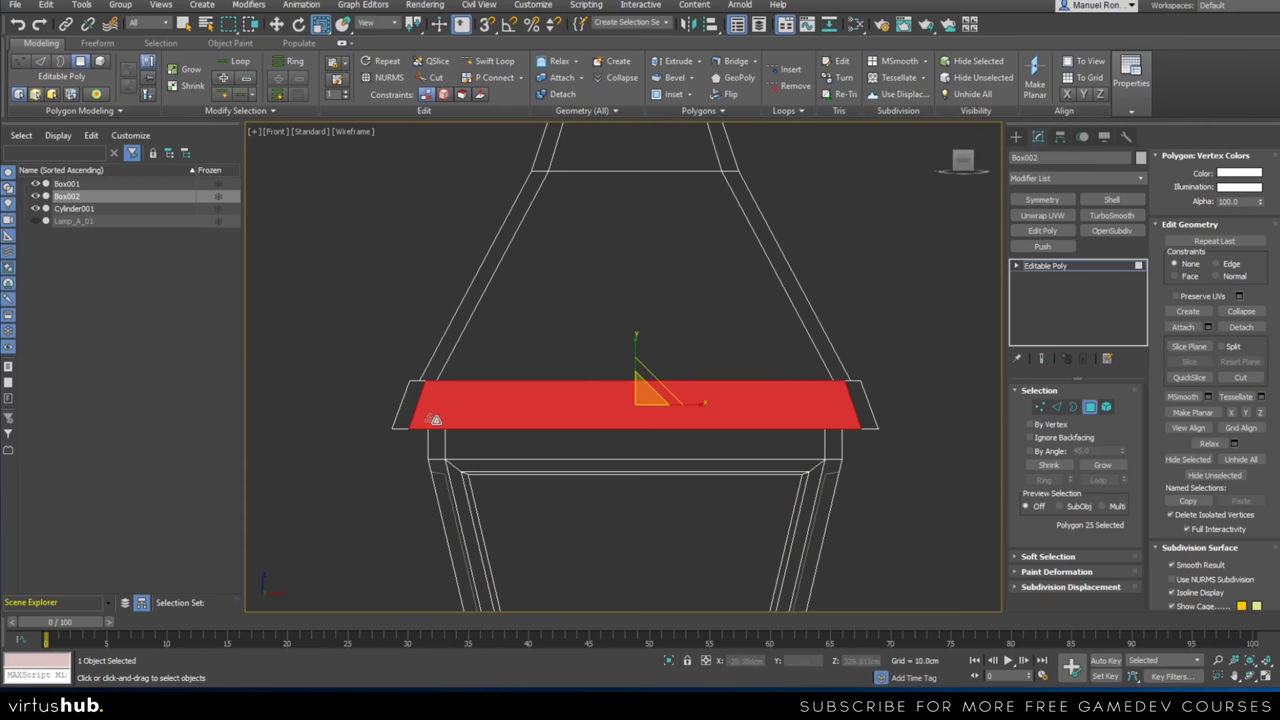
middle_click_drag(435, 420, 491, 416)
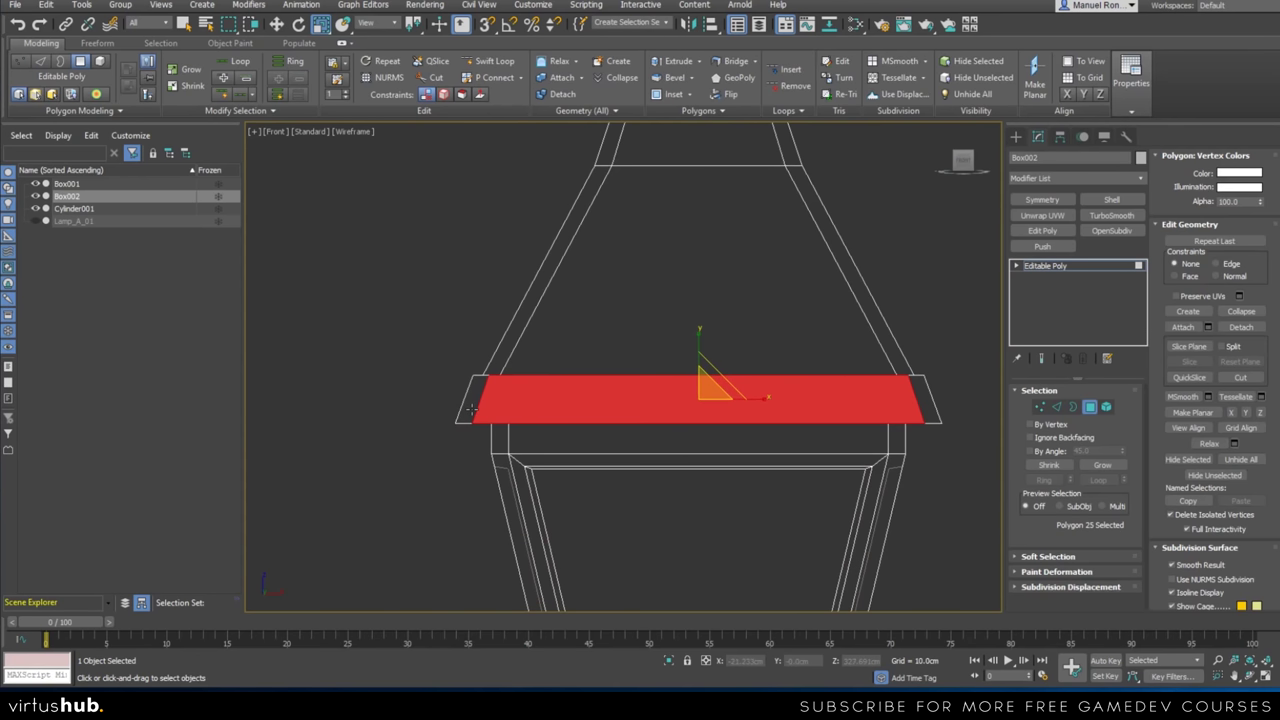
left_click(470, 408, "shift")
middle_click_drag(471, 403, 430, 375)
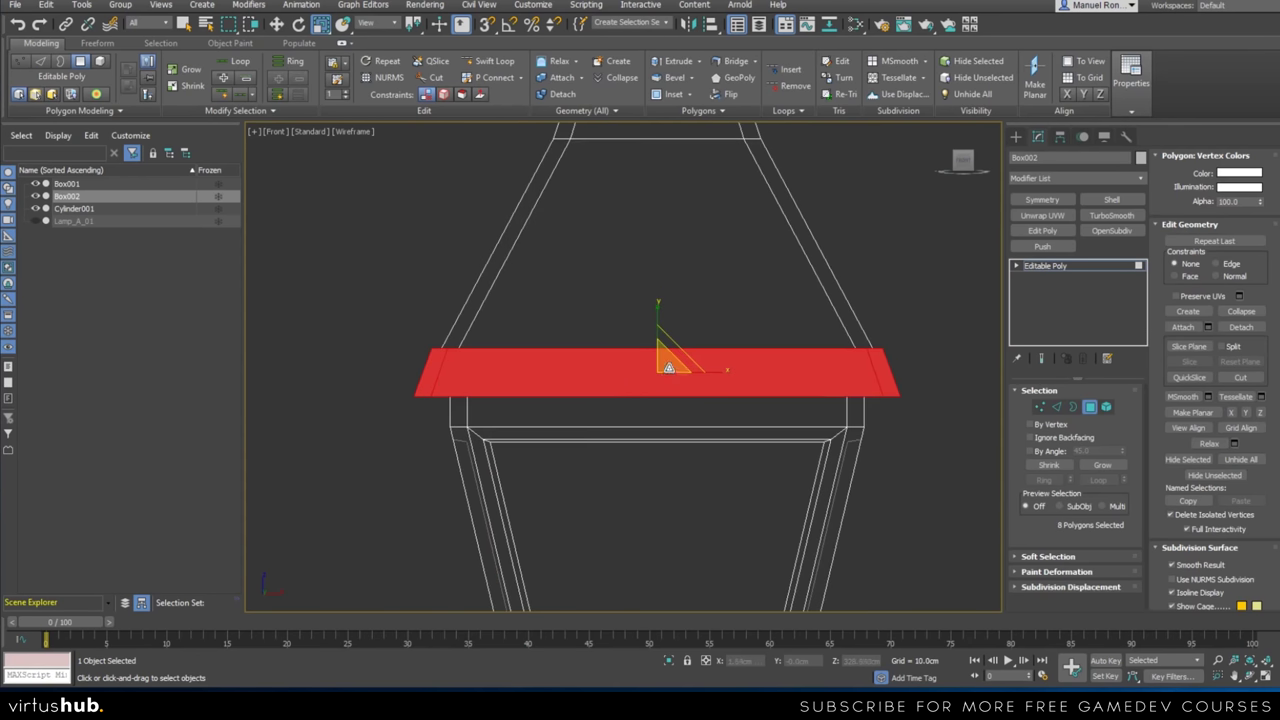
left_click_drag(669, 366, 671, 360)
middle_click_drag(662, 404, 660, 430)
scroll(659, 430, "down", 5)
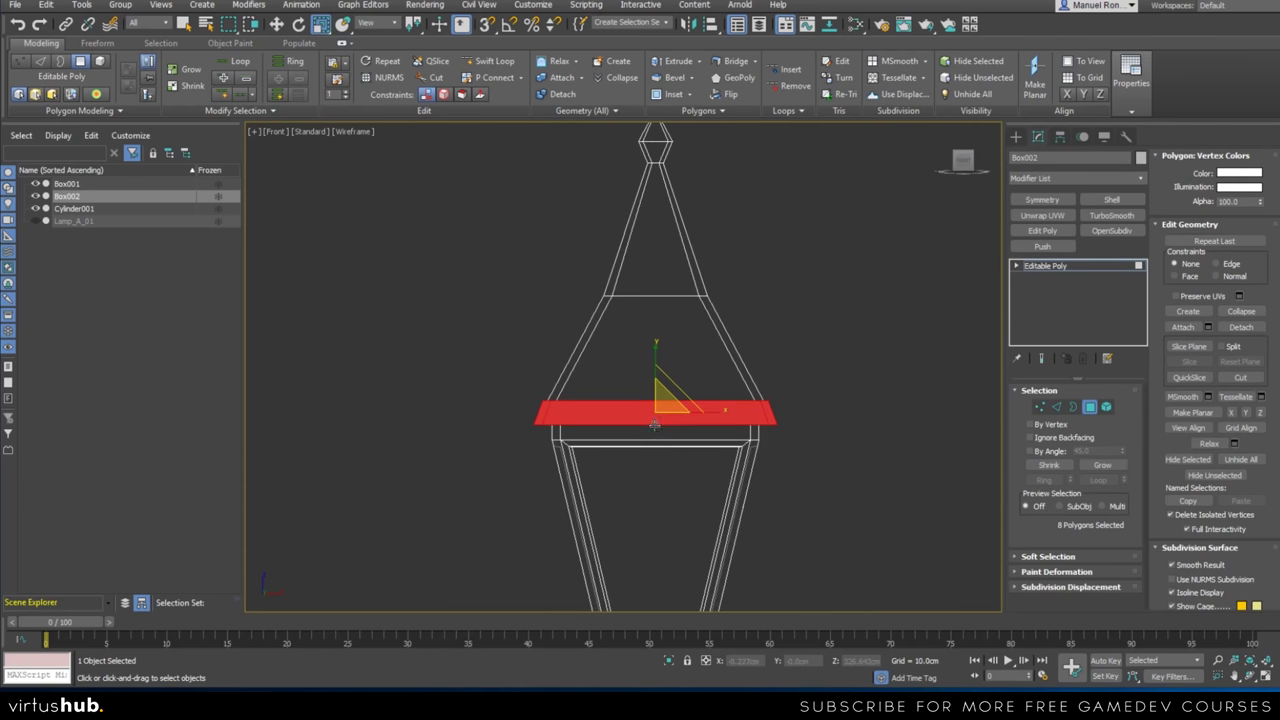
Widen the roof's rim in perspective by scaling its side polygons outward in the XY plane to about 106 percent, plus a slight extra enlargement
key("p")
scroll(574, 361, "up", 5)
middle_click_drag(574, 361, 588, 416, "alt")
scroll(590, 384, "up", 3)
scroll(588, 398, "up", 3)
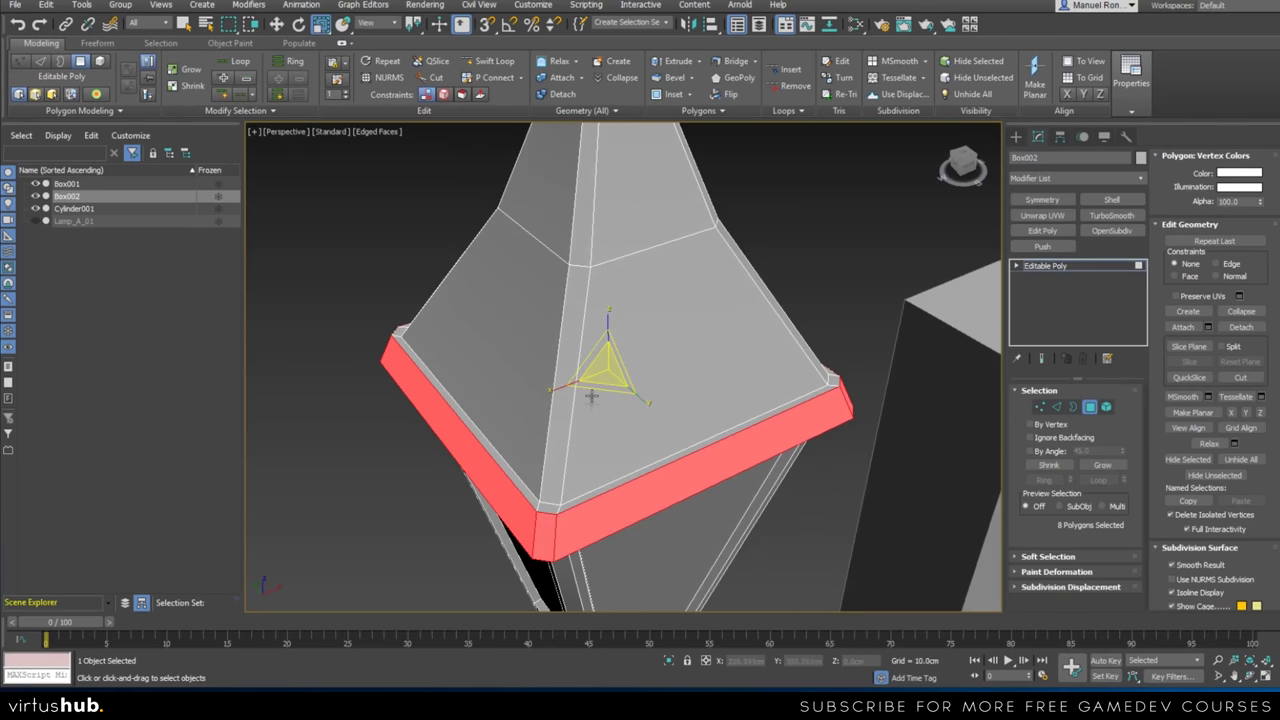
left_click_drag(596, 387, 598, 389)
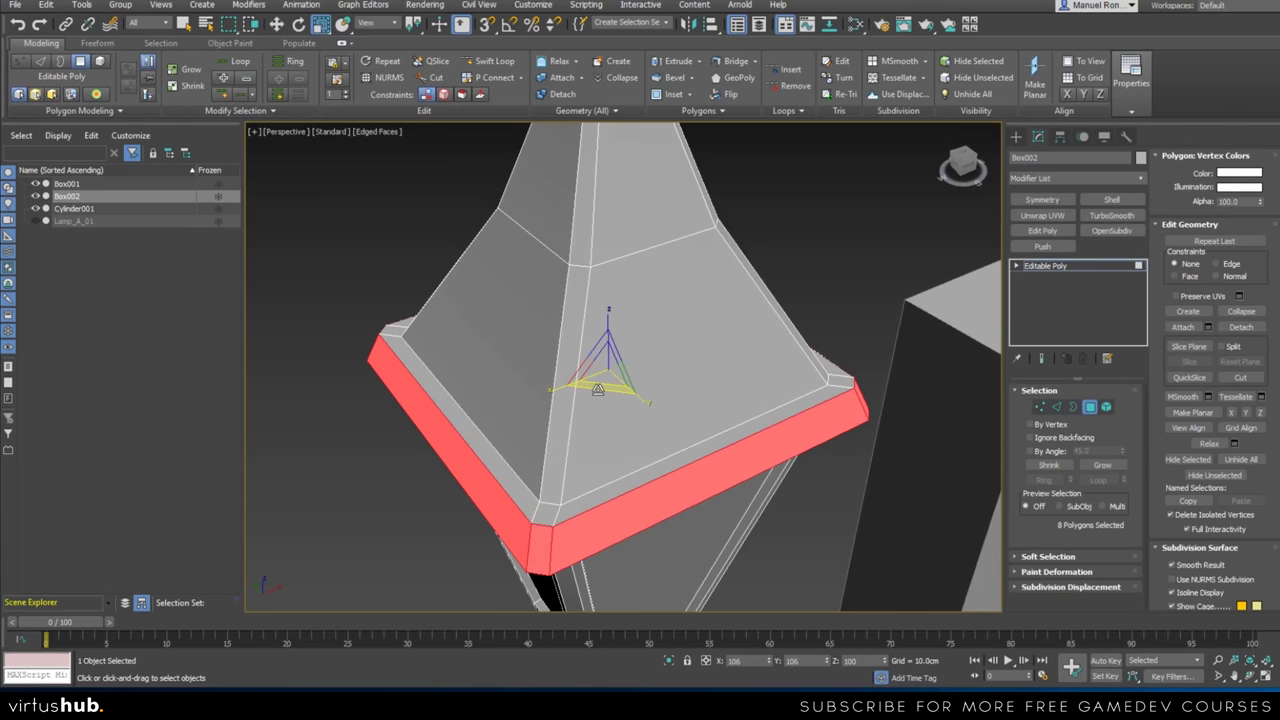
left_click_drag(599, 391, 601, 386)
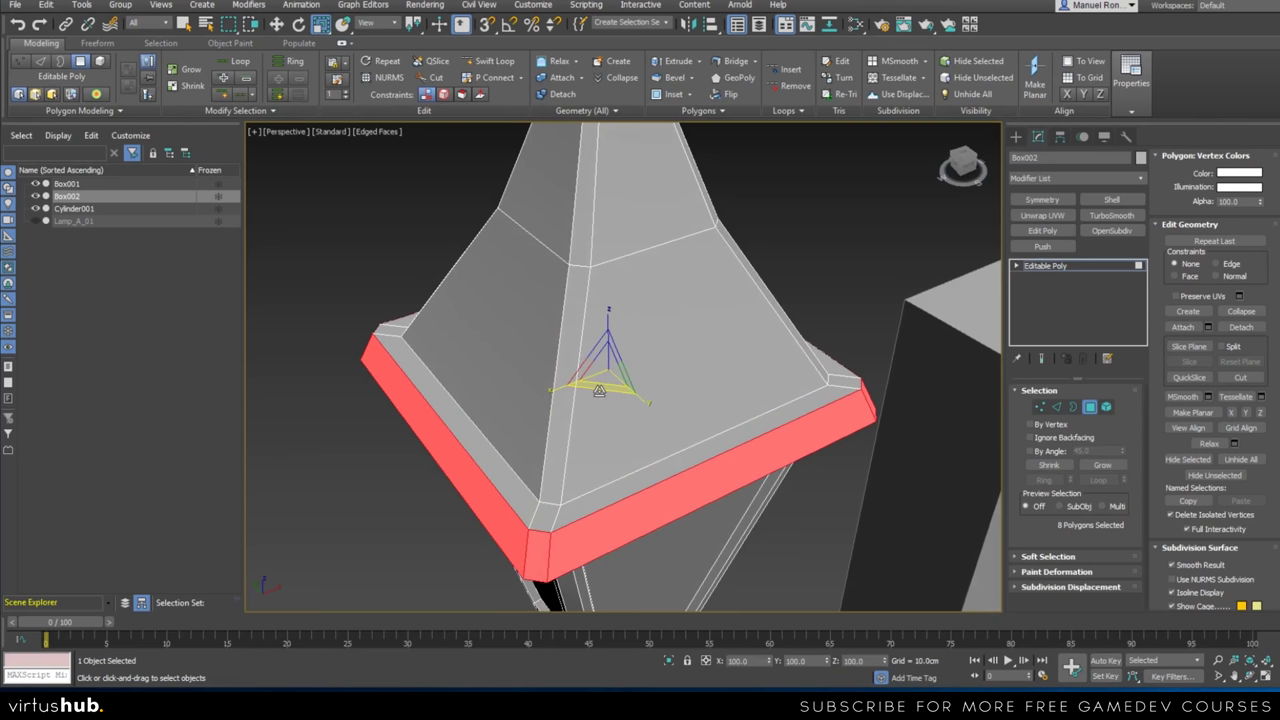
Check the widened rim from below, leave polygon editing with the Move tool active and review the whole lamp post
scroll(603, 390, "down", 5)
middle_click_drag(609, 446, 598, 296, "alt")
scroll(579, 388, "up", 2)
scroll(598, 296, "down", 4)
scroll(620, 500, "up", 3)
key("w")
key("4")
middle_click_drag(660, 446, 609, 441, "alt")
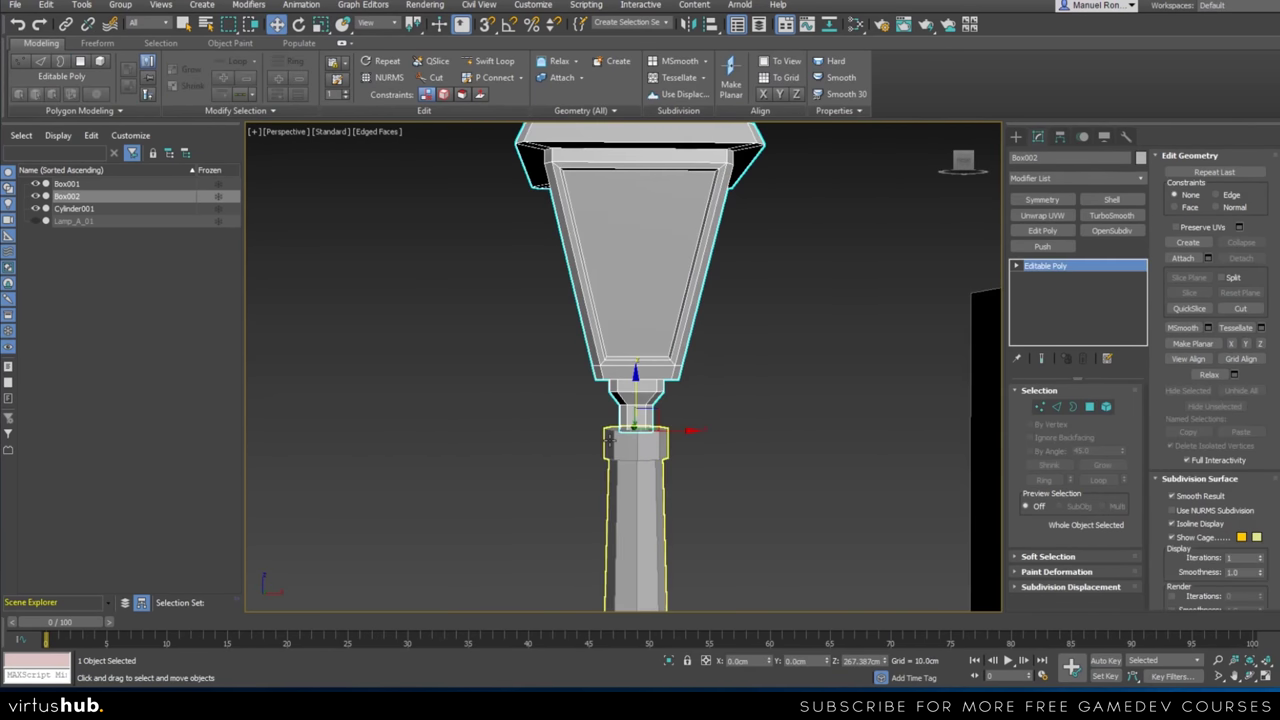
scroll(609, 437, "down", 5)
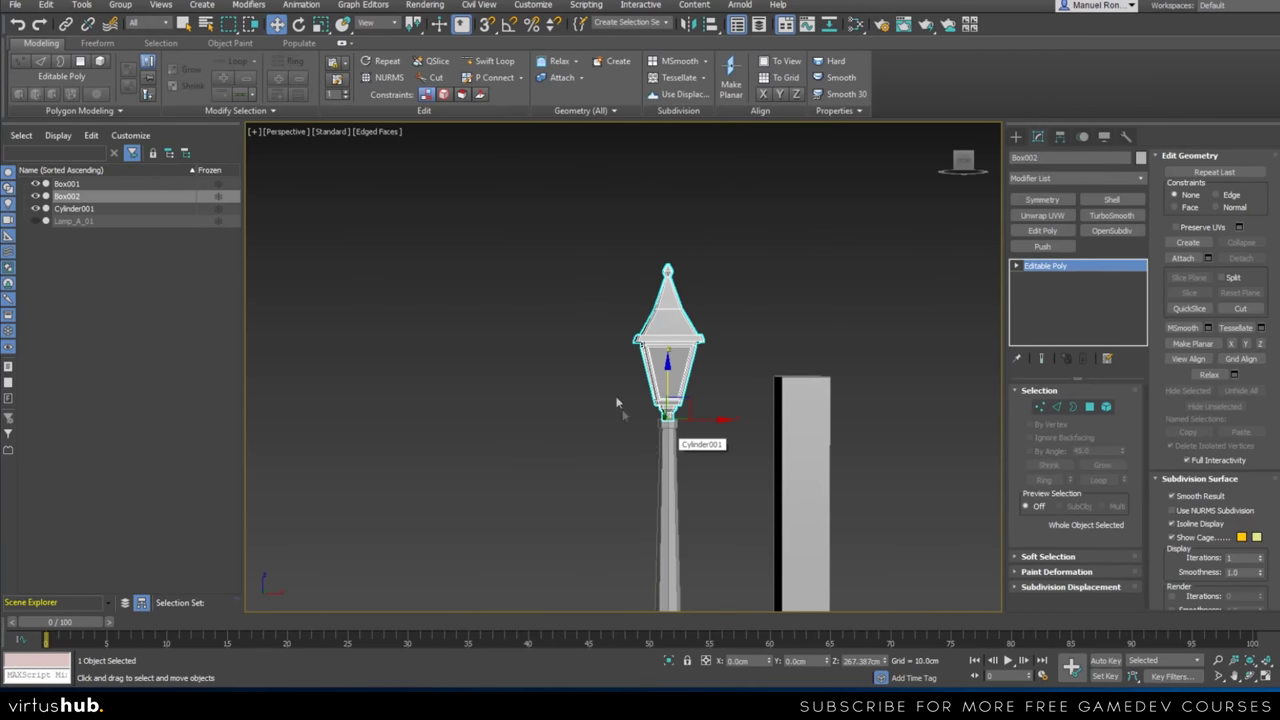
Move the tall reference box away from the lamp post along the X axis to about 331 cm
middle_click_drag(735, 413, 683, 412, "alt")
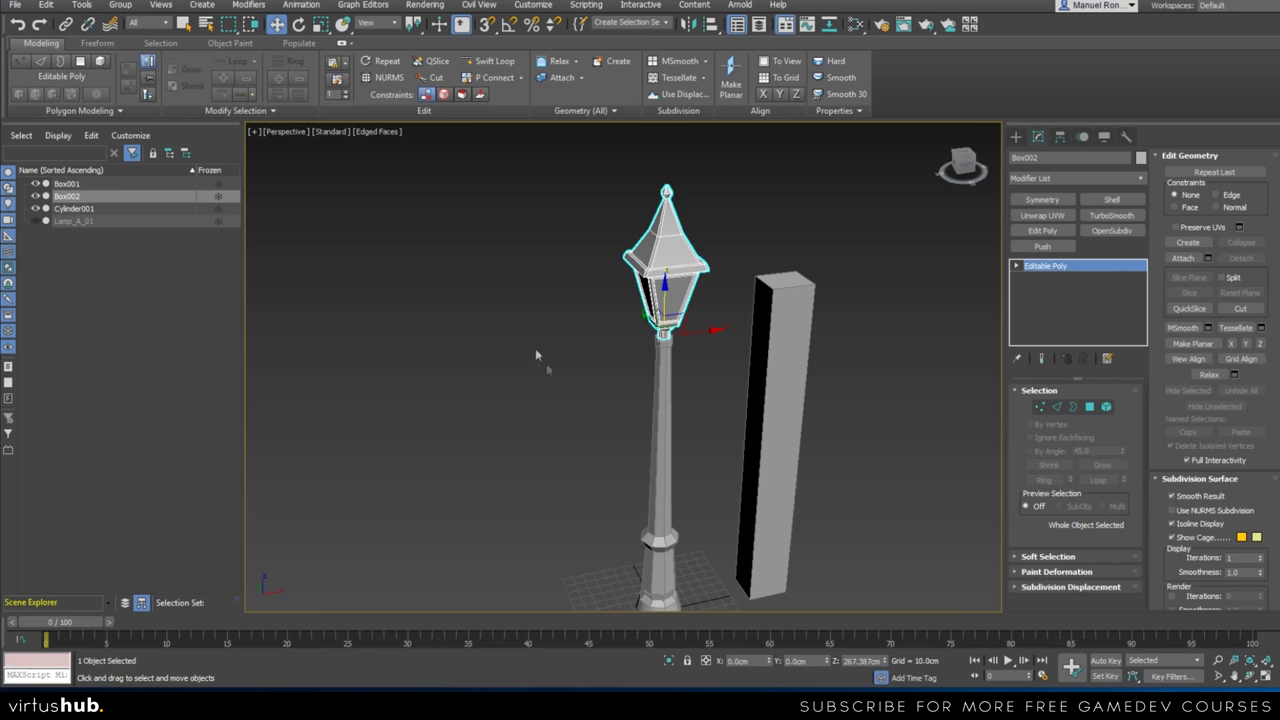
left_click(781, 427)
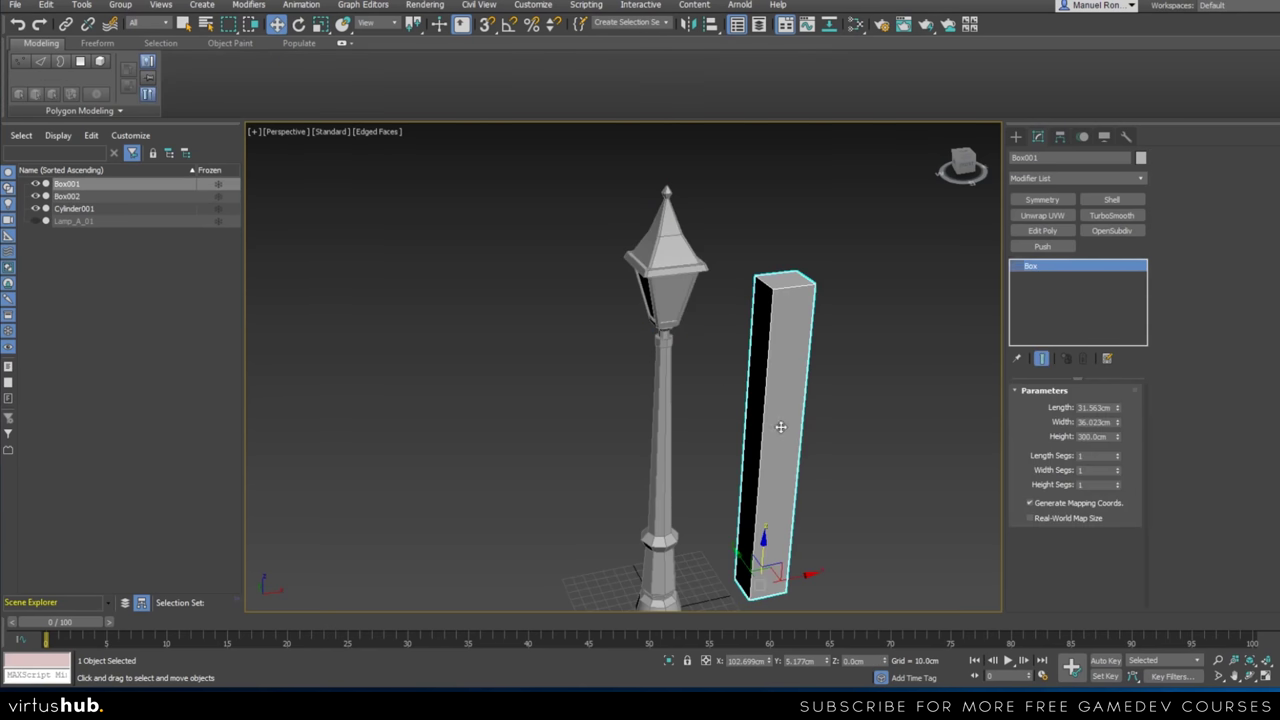
left_click_drag(801, 575, 1013, 518)
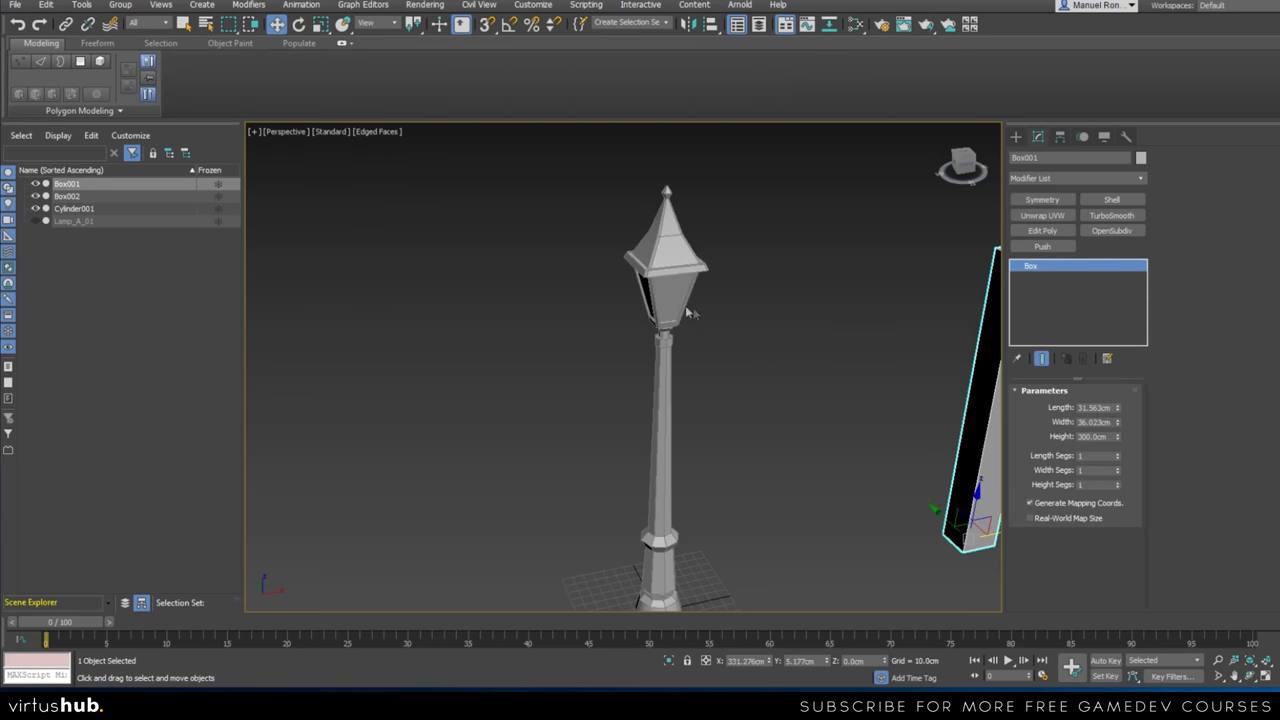
Duplicate the lantern head in the front wireframe view, placing the copy about 65 cm away along the X axis
left_click(692, 306)
scroll(685, 380, "up", 5)
scroll(685, 380, "down", 5)
key("f")
key("F3")
scroll(685, 393, "down", 8)
scroll(629, 408, "up", 5)
scroll(629, 408, "up", 2)
scroll(600, 250, "down", 5)
scroll(600, 262, "up", 3)
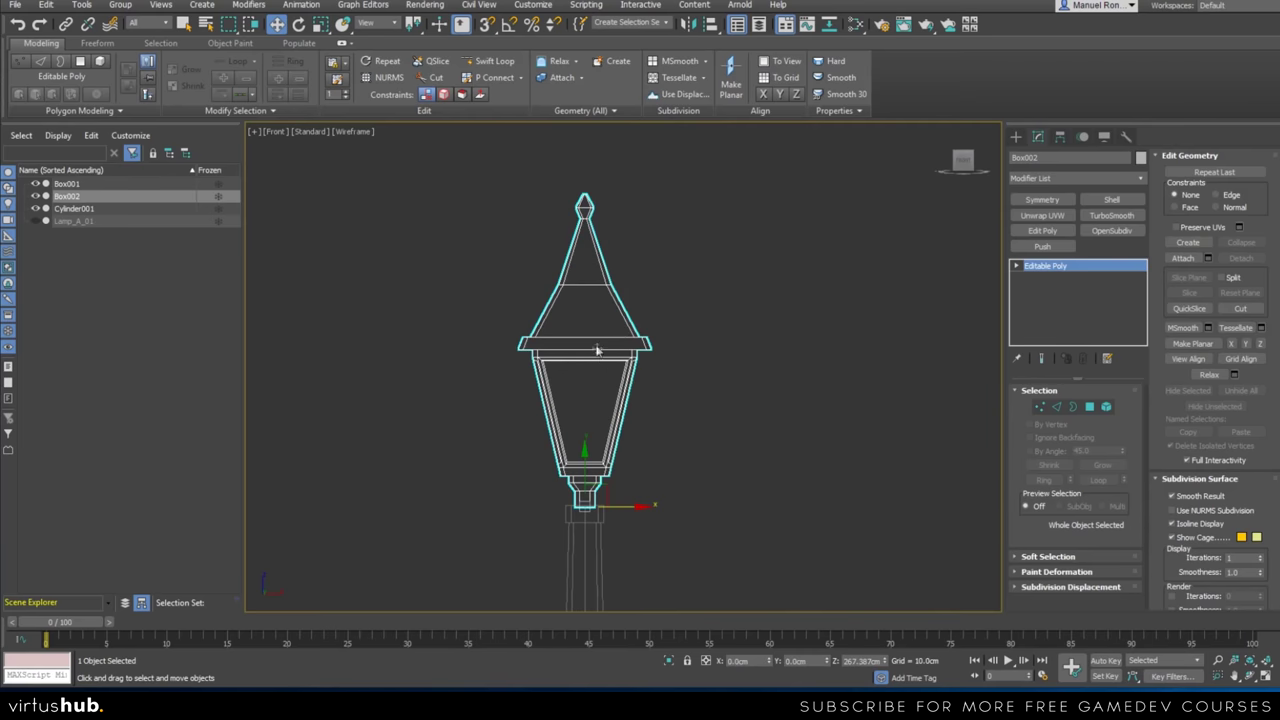
scroll(597, 349, "up", 1)
scroll(610, 420, "down", 3)
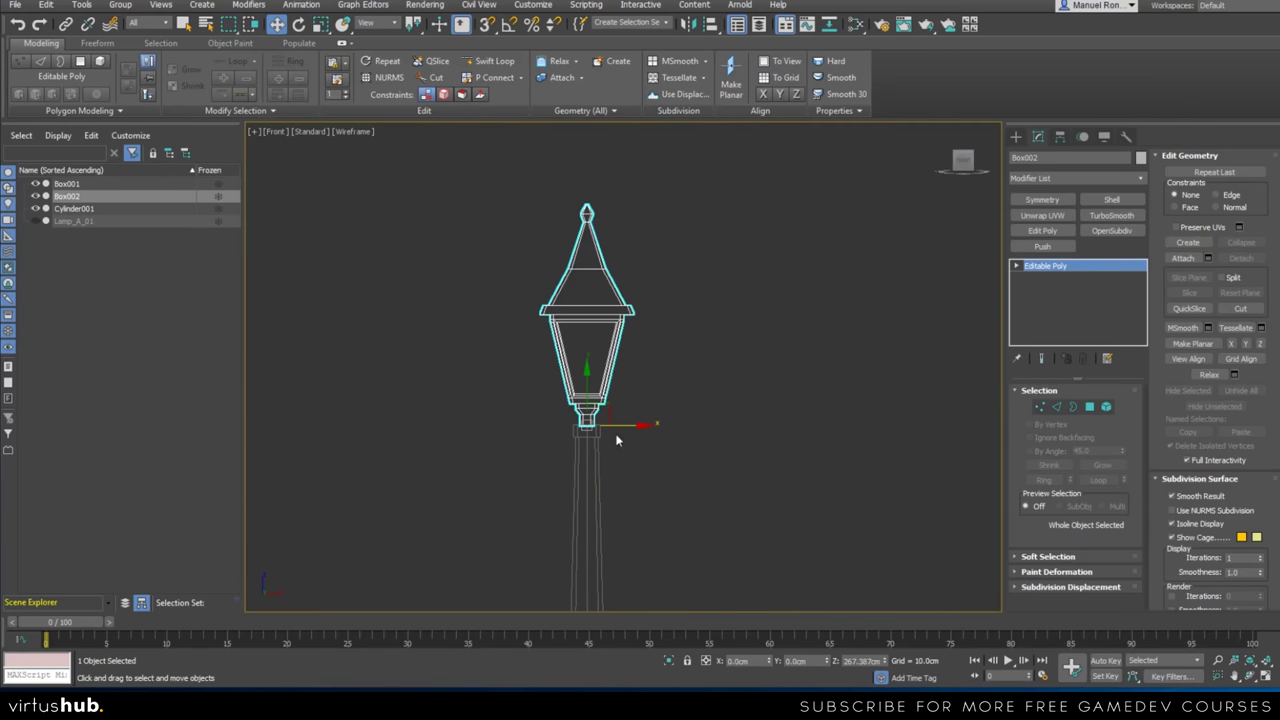
left_click_drag(622, 427, 743, 432, "shift")
left_click(645, 400)
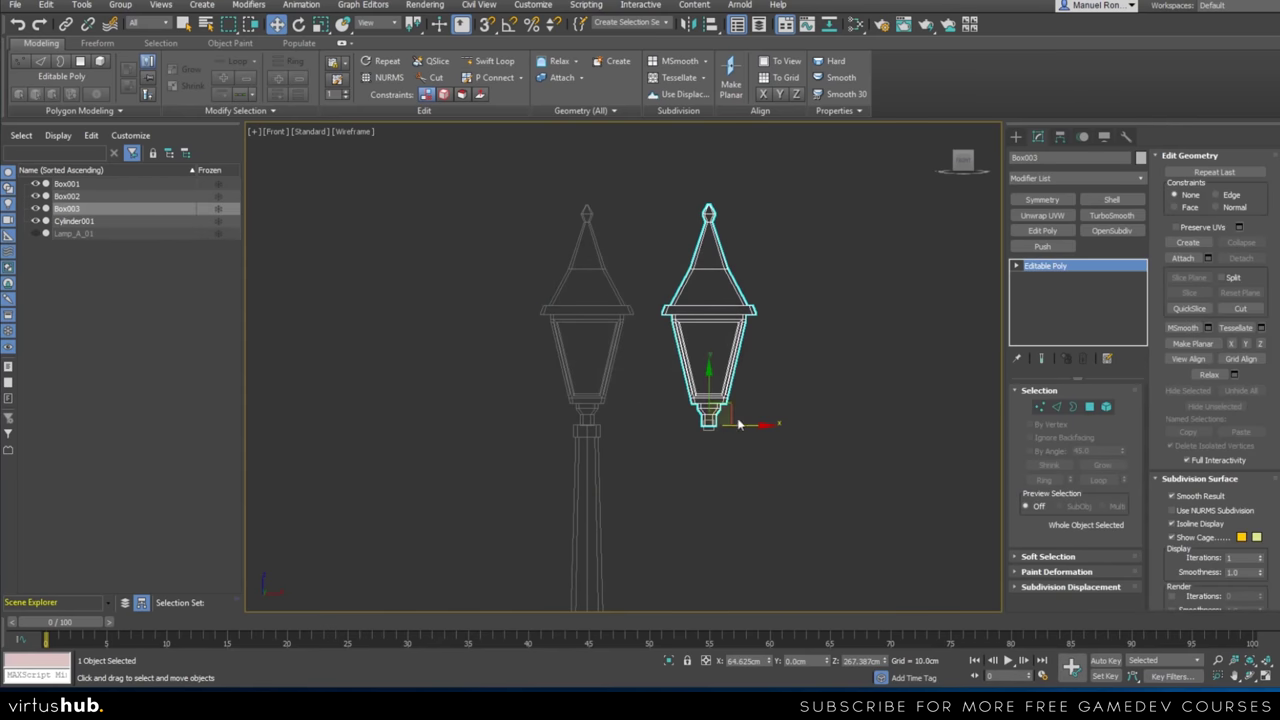
Lower the duplicated lantern head to about 260 cm along the Z axis and scale it uniformly down to about 77 percent
left_click_drag(710, 384, 710, 395)
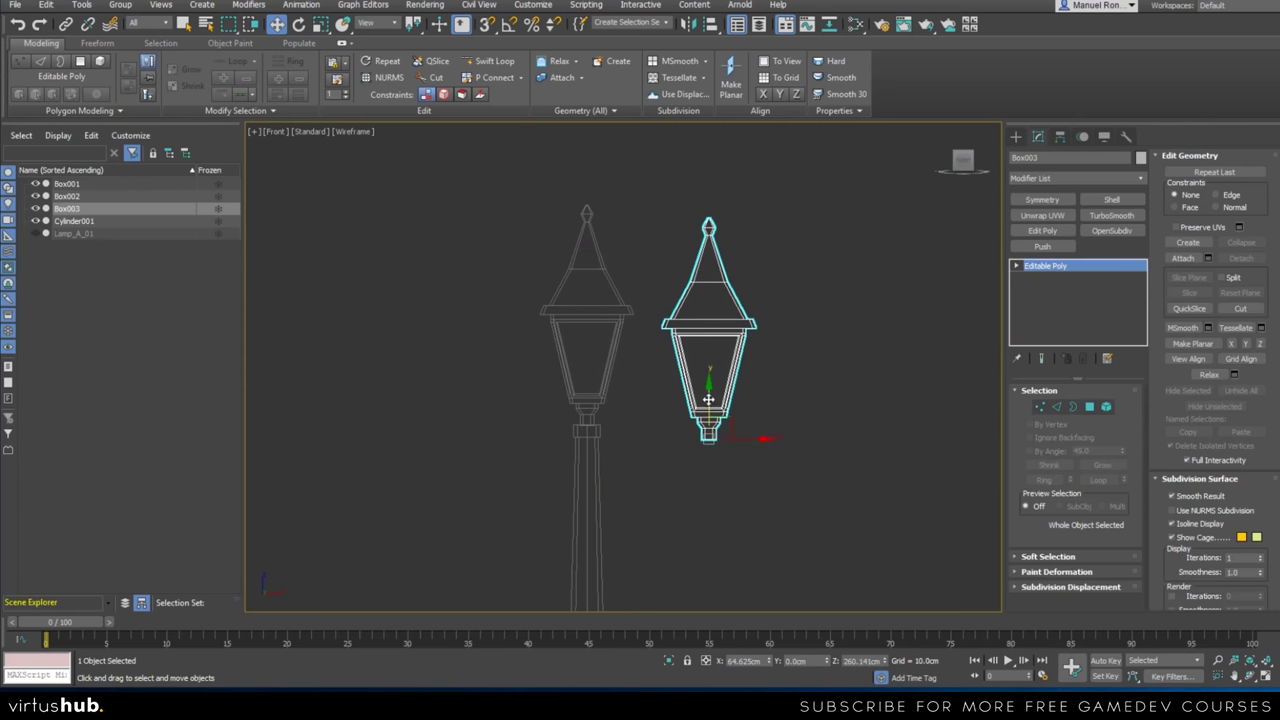
key("r")
scroll(695, 455, "up", 2)
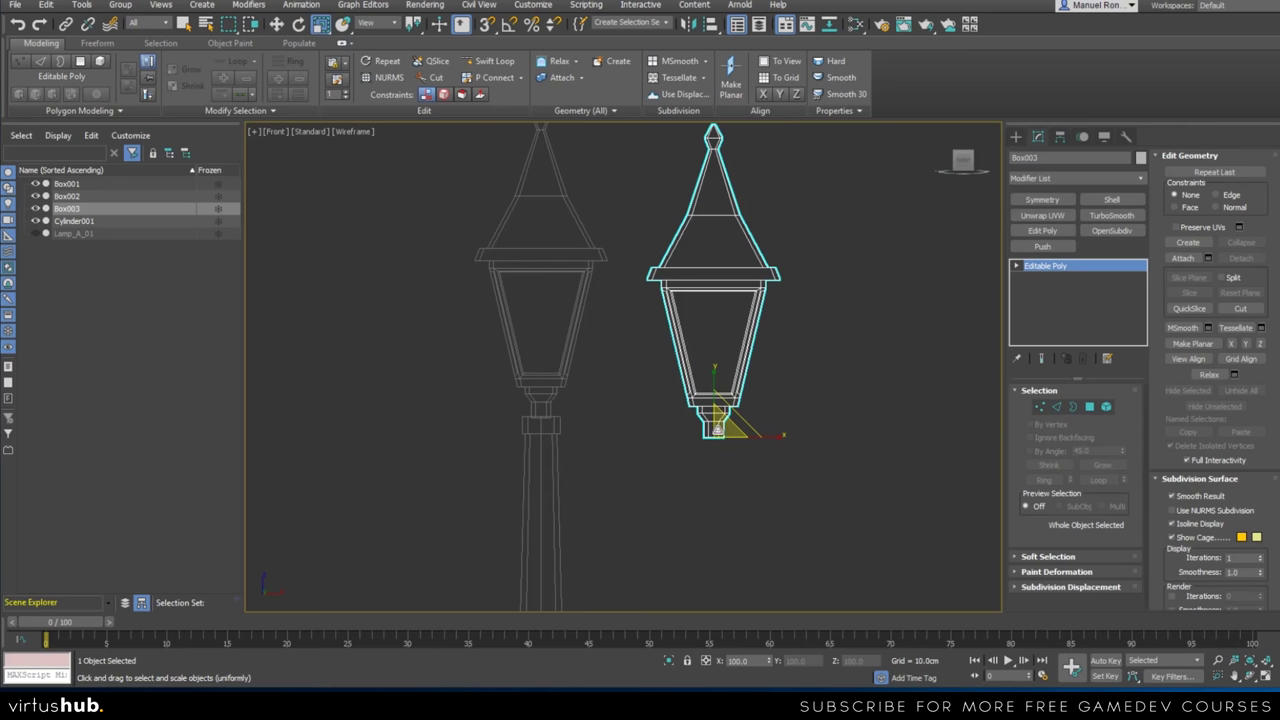
left_click_drag(721, 428, 717, 450)
scroll(711, 430, "up", 2)
middle_click_drag(711, 427, 734, 446)
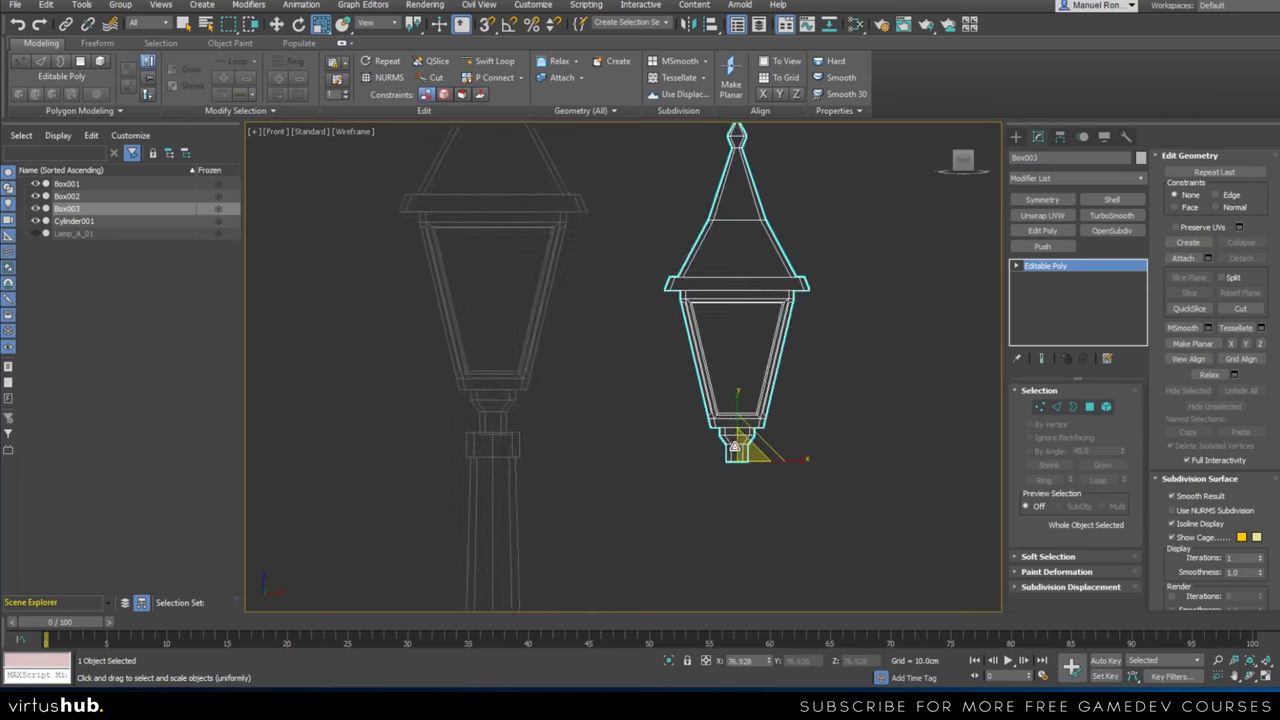
Move the smaller lantern head closer to the post, to about 53 cm on the X axis
scroll(735, 448, "down", 2)
key("w")
left_click_drag(770, 455, 741, 457)
scroll(703, 483, "down", 3)
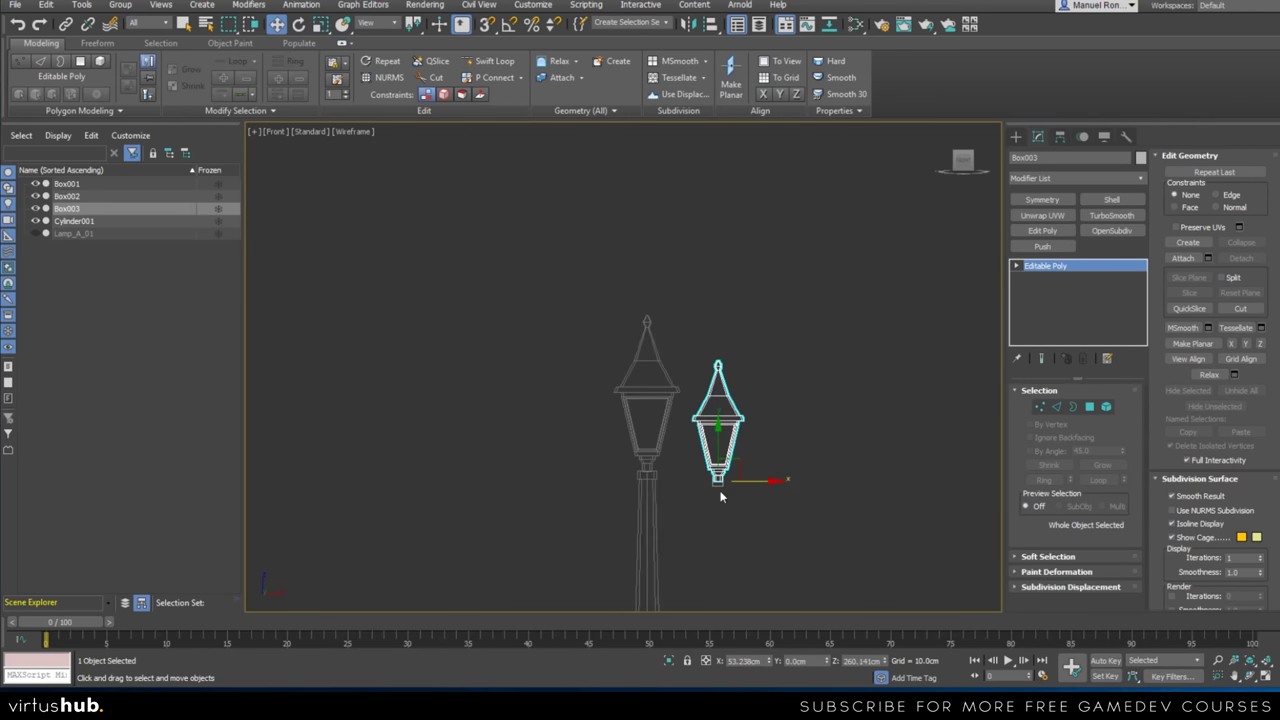
Examine the smaller lantern in perspective from below and compare its neck with the one joining the original lantern to the post
key("p")
scroll(717, 404, "up", 2)
middle_click_drag(717, 404, 734, 363, "alt")
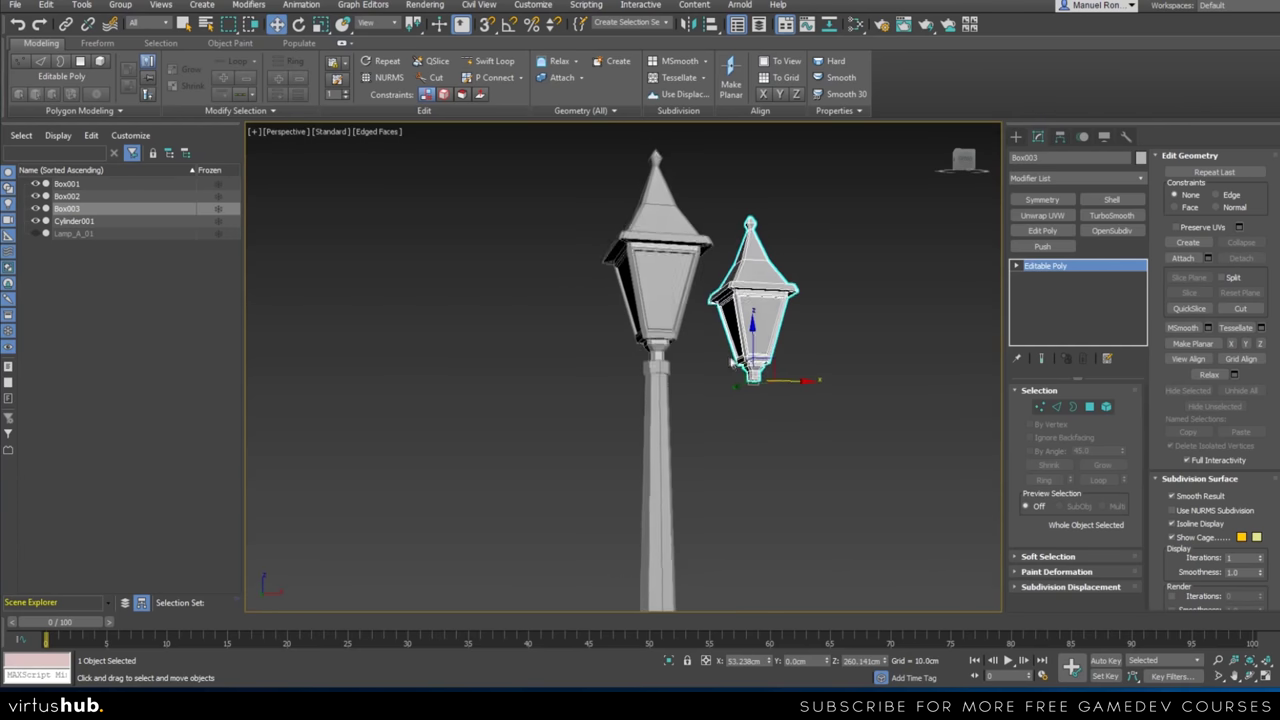
scroll(757, 376, "up", 6)
scroll(757, 380, "up", 2)
scroll(750, 398, "down", 5)
middle_click_drag(747, 415, 762, 365, "alt")
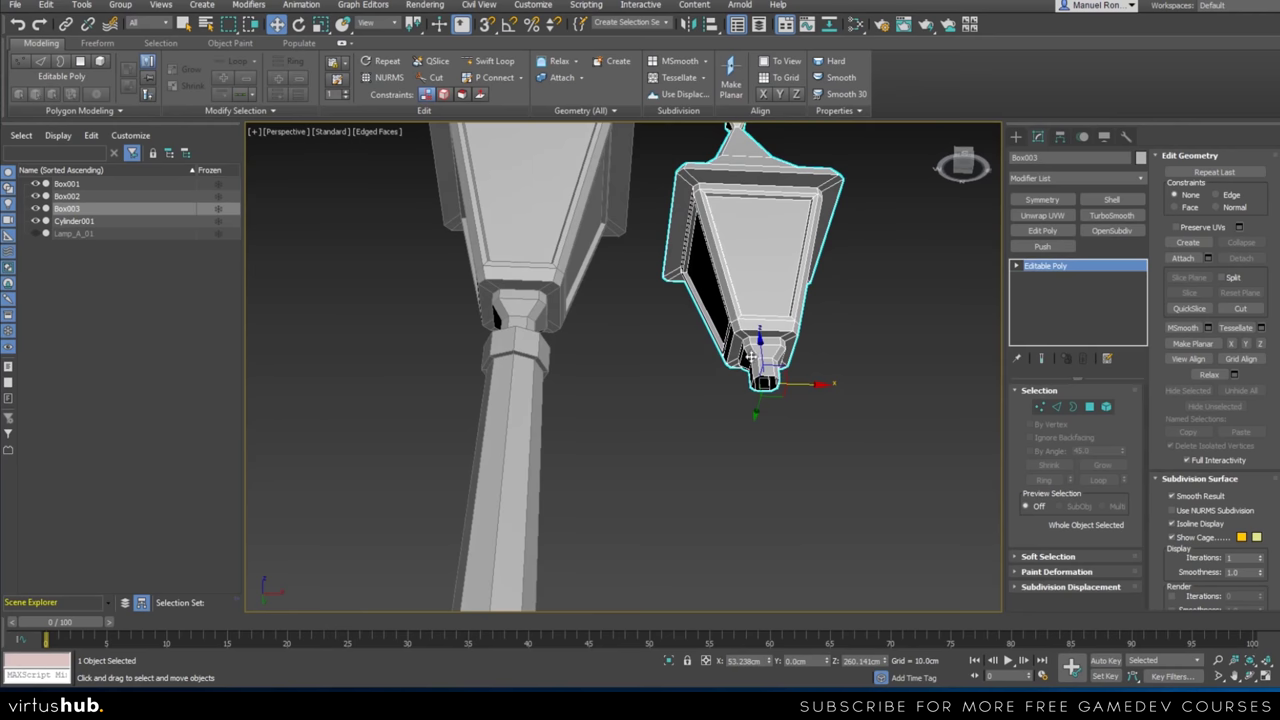
middle_click_drag(551, 340, 714, 434, "alt")
scroll(714, 434, "up", 4)
scroll(802, 442, "up", 2)
scroll(802, 440, "down", 4)
scroll(803, 436, "up", 3)
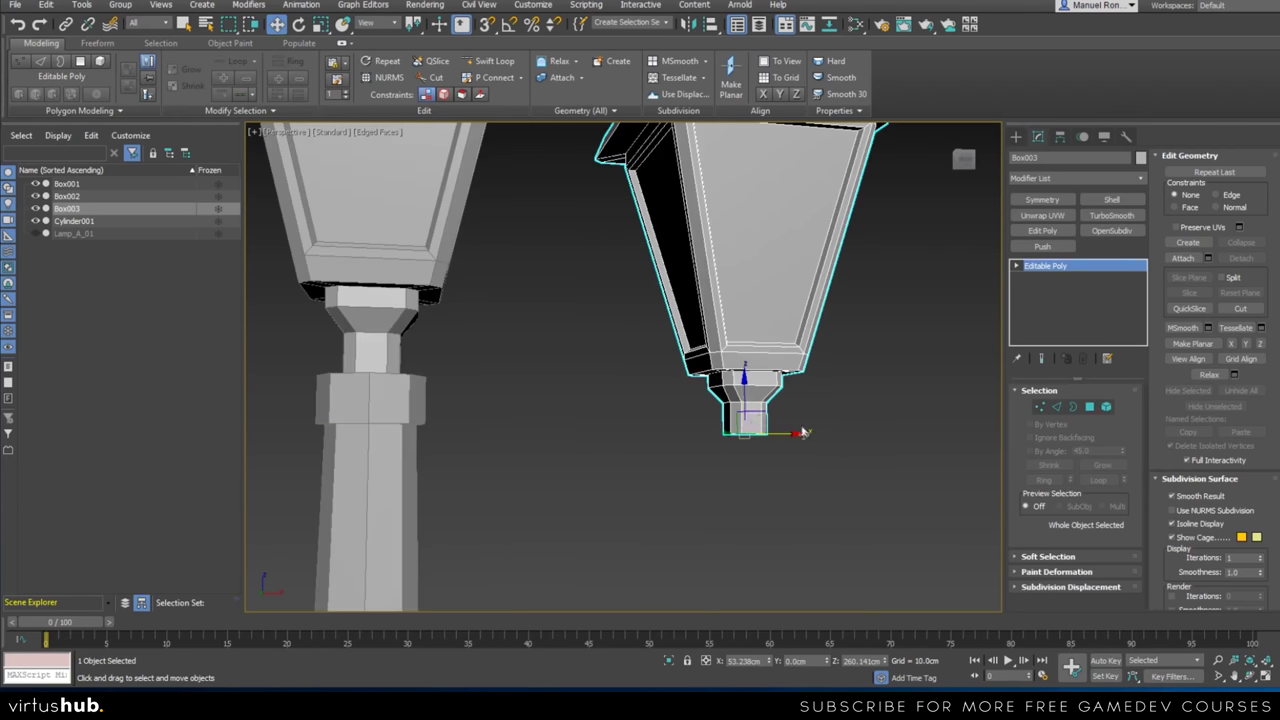
Select the polygons around the lowest section of the small lantern's neck and scale them outward in the XY plane to 122 percent
left_click(1092, 408)
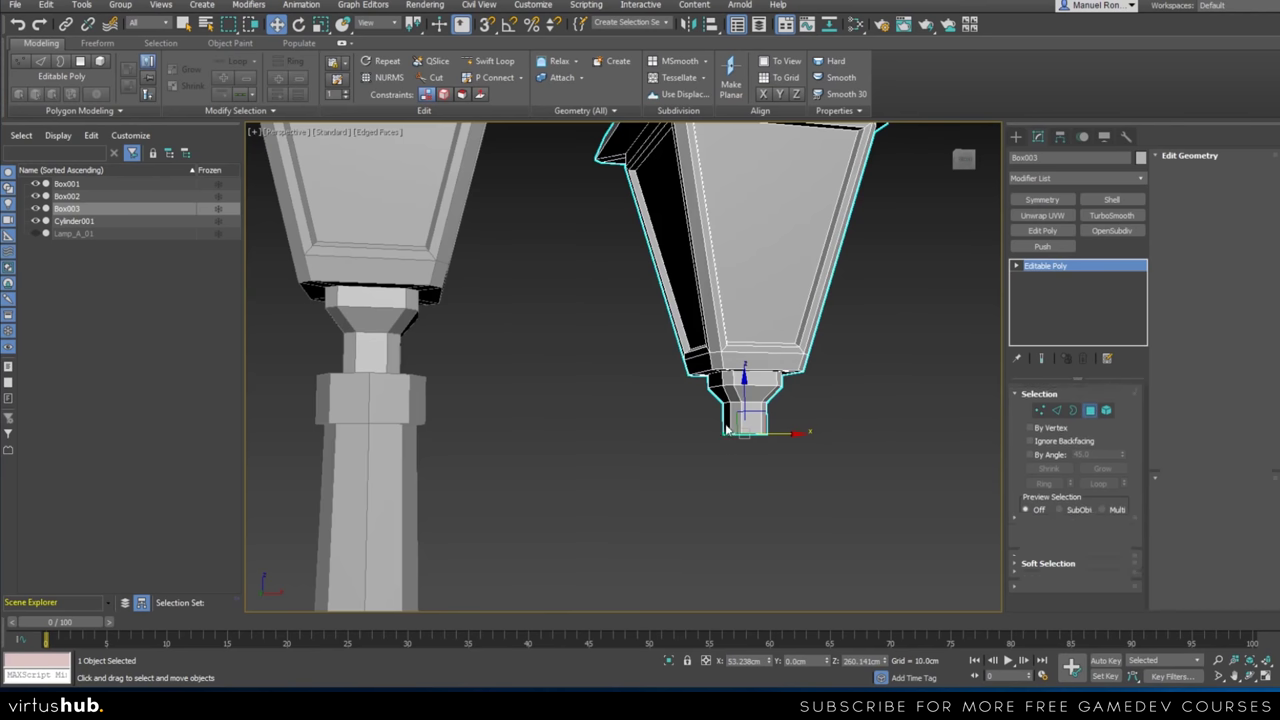
left_click_drag(710, 421, 793, 452)
scroll(793, 452, "up", 2)
key("r")
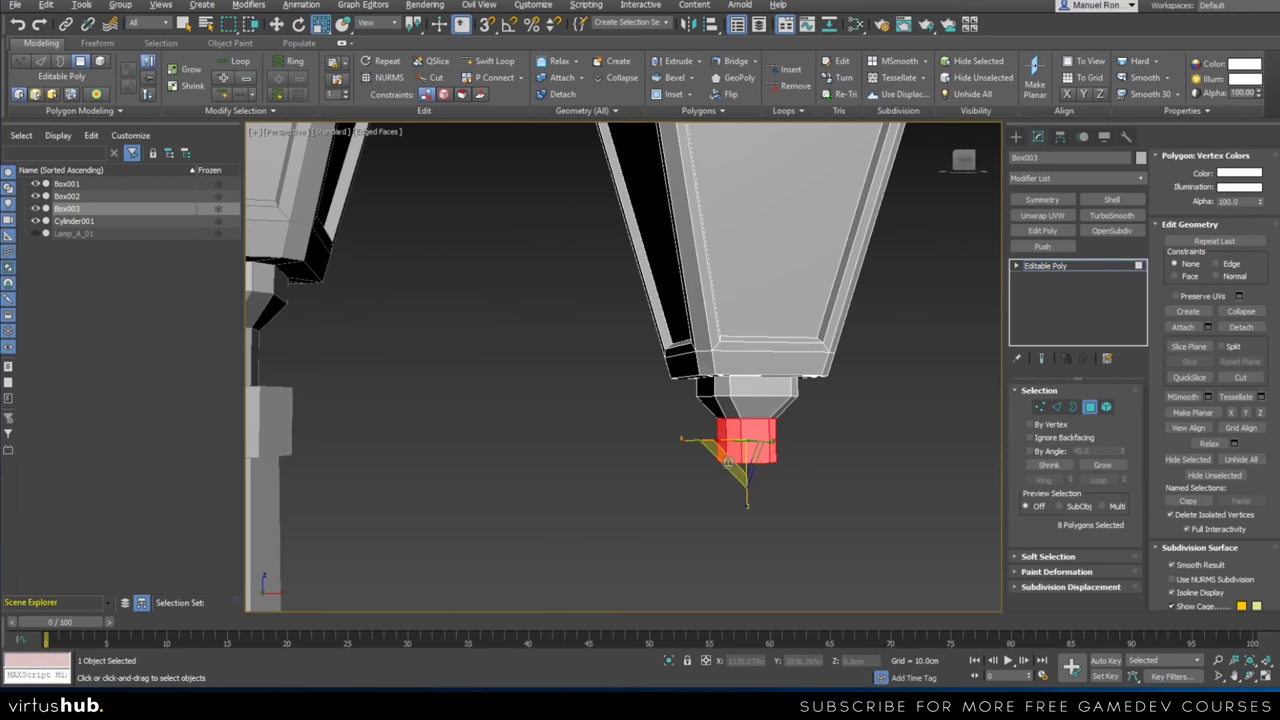
middle_click_drag(731, 458, 747, 453, "alt")
scroll(747, 453, "up", 2)
left_click_drag(748, 447, 748, 452)
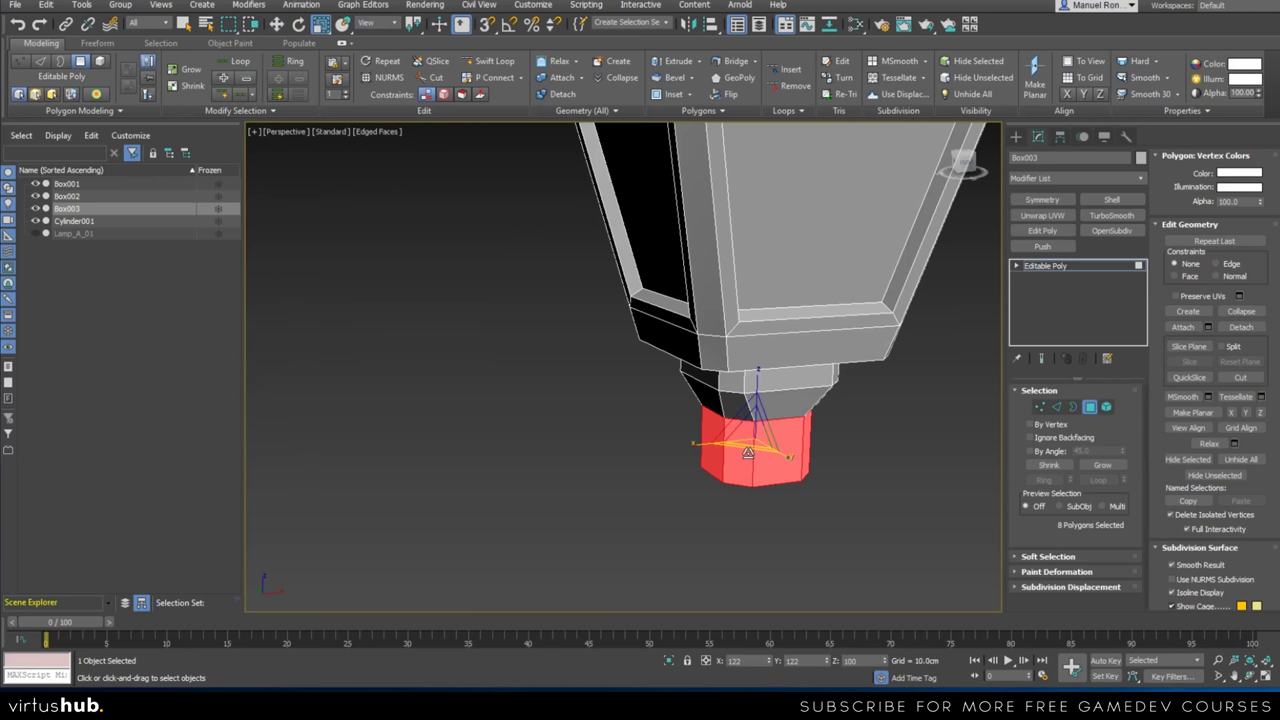
scroll(750, 390, "down", 5)
middle_click_drag(582, 478, 612, 415, "alt")
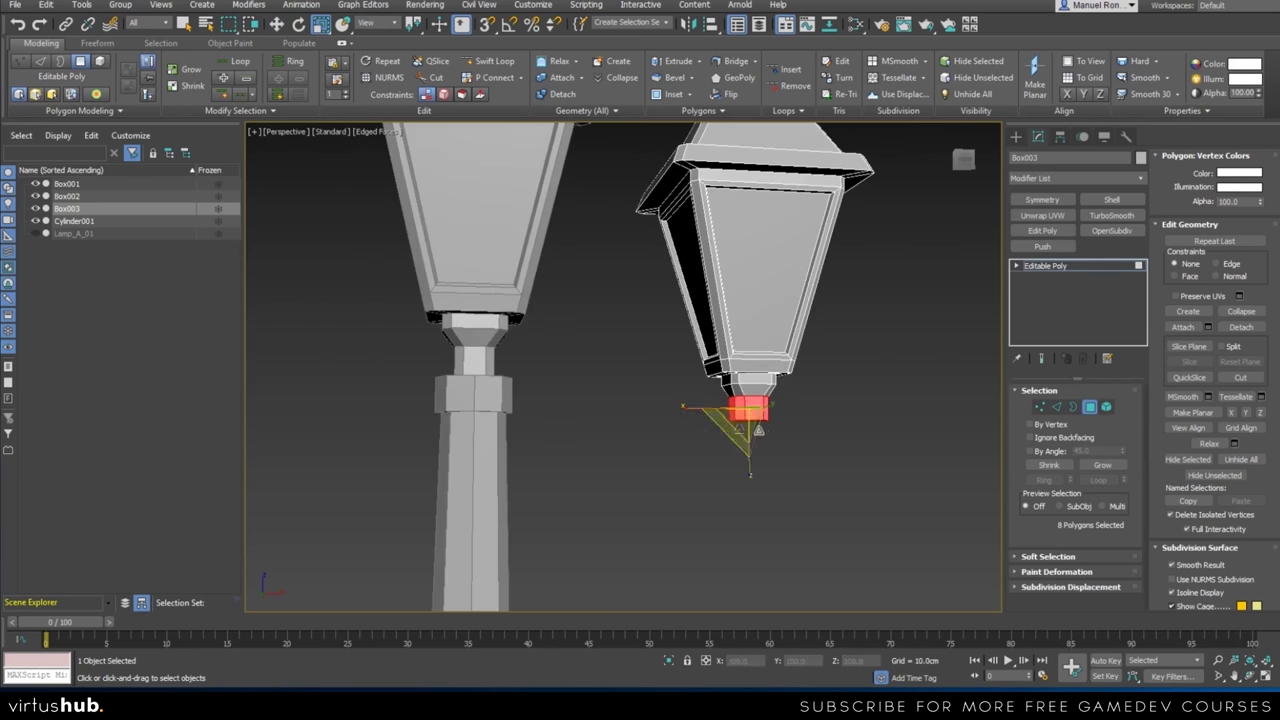
Extend the open border under the small lantern's neck slightly downward in the front view and scale the new edge ring inward
scroll(758, 437, "up", 3)
middle_click_drag(765, 442, 773, 475)
left_click(1072, 407)
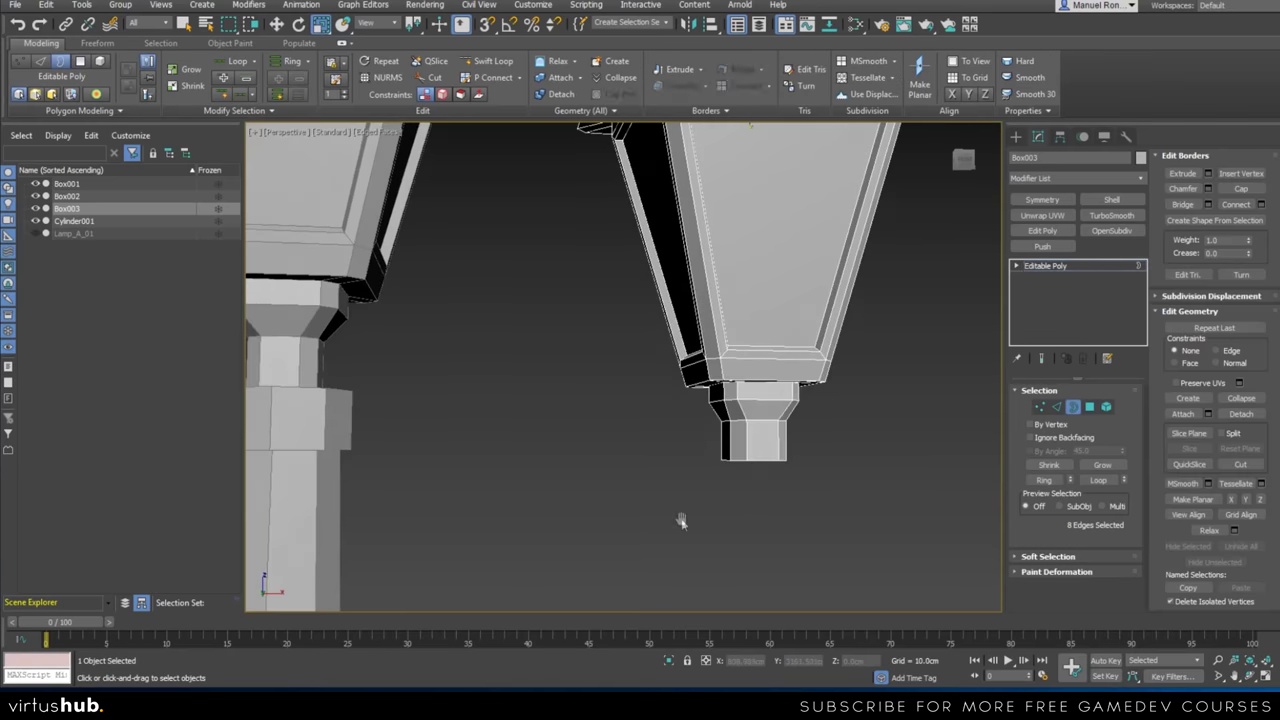
key("f")
scroll(741, 467, "up", 5)
scroll(741, 467, "up", 3)
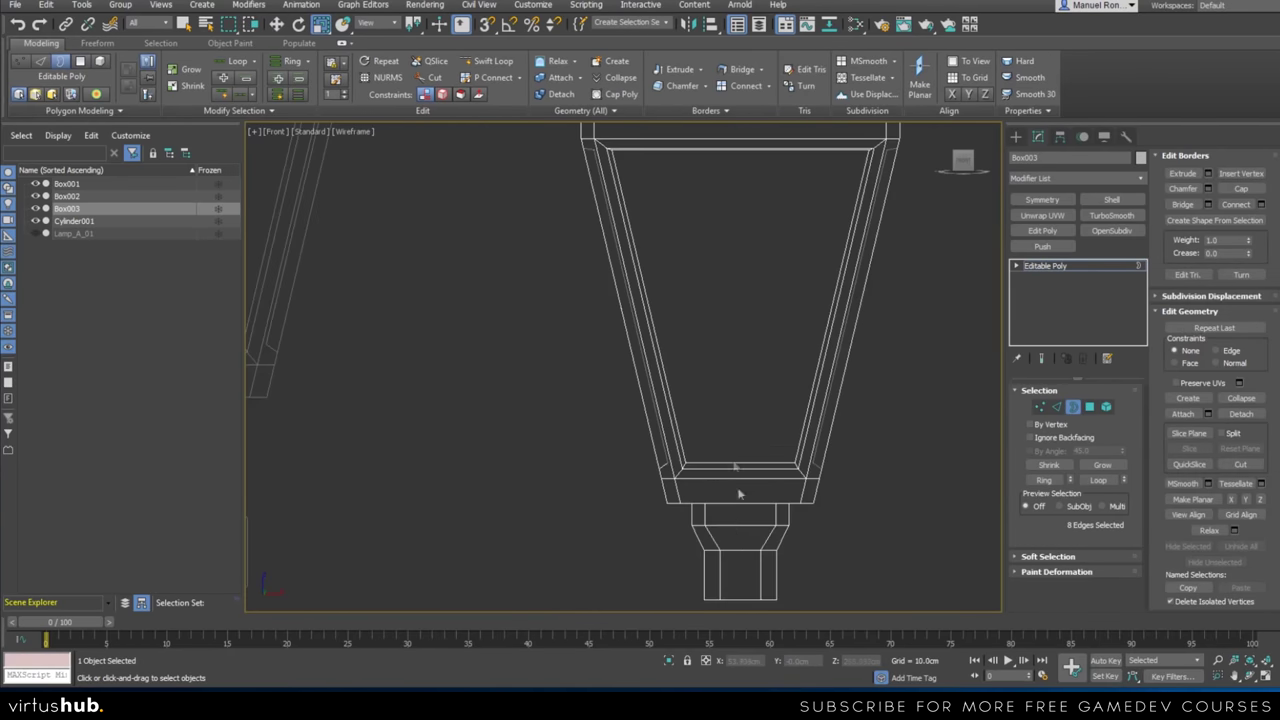
left_click(719, 473)
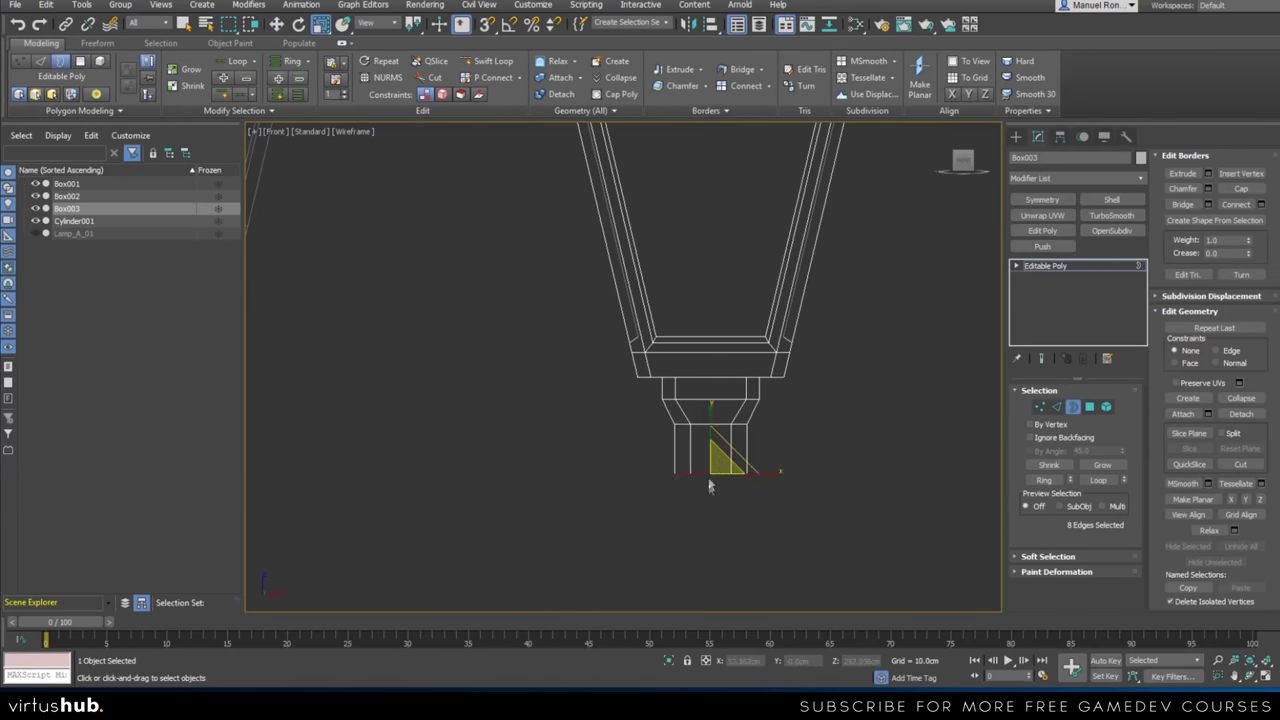
scroll(709, 486, "up", 2)
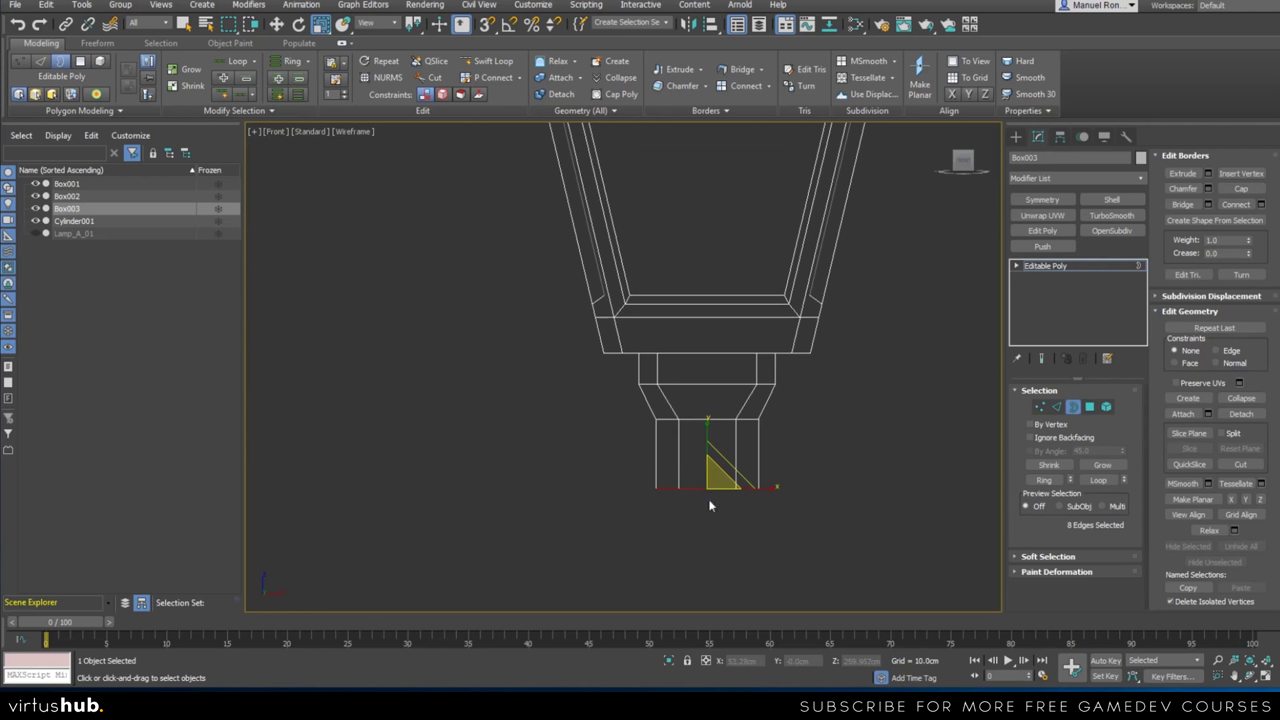
key("w")
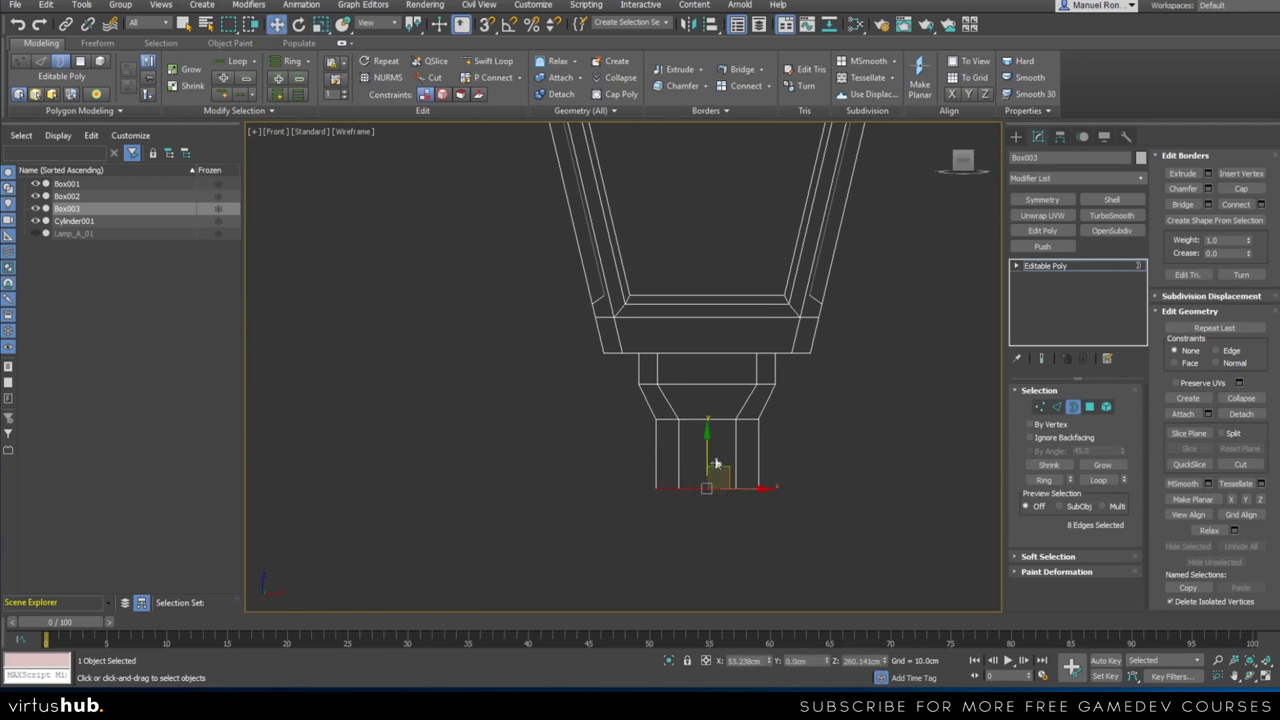
left_click_drag(706, 437, 706, 450)
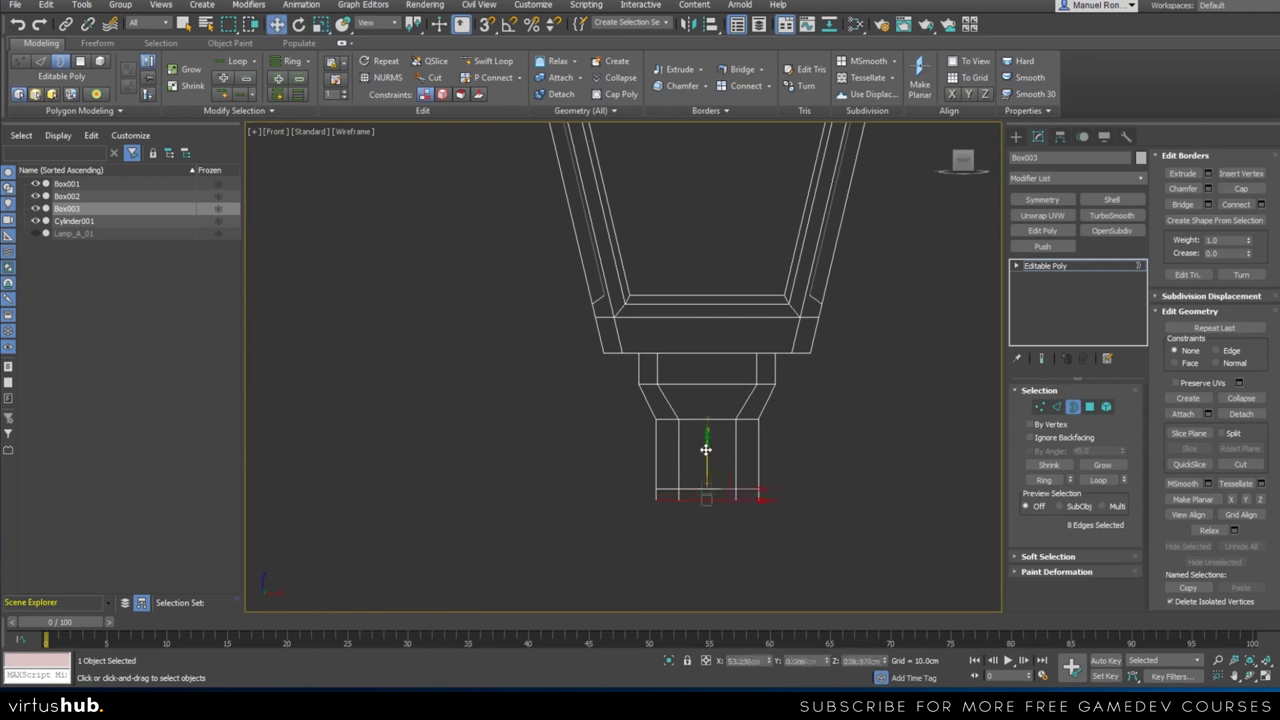
key("r")
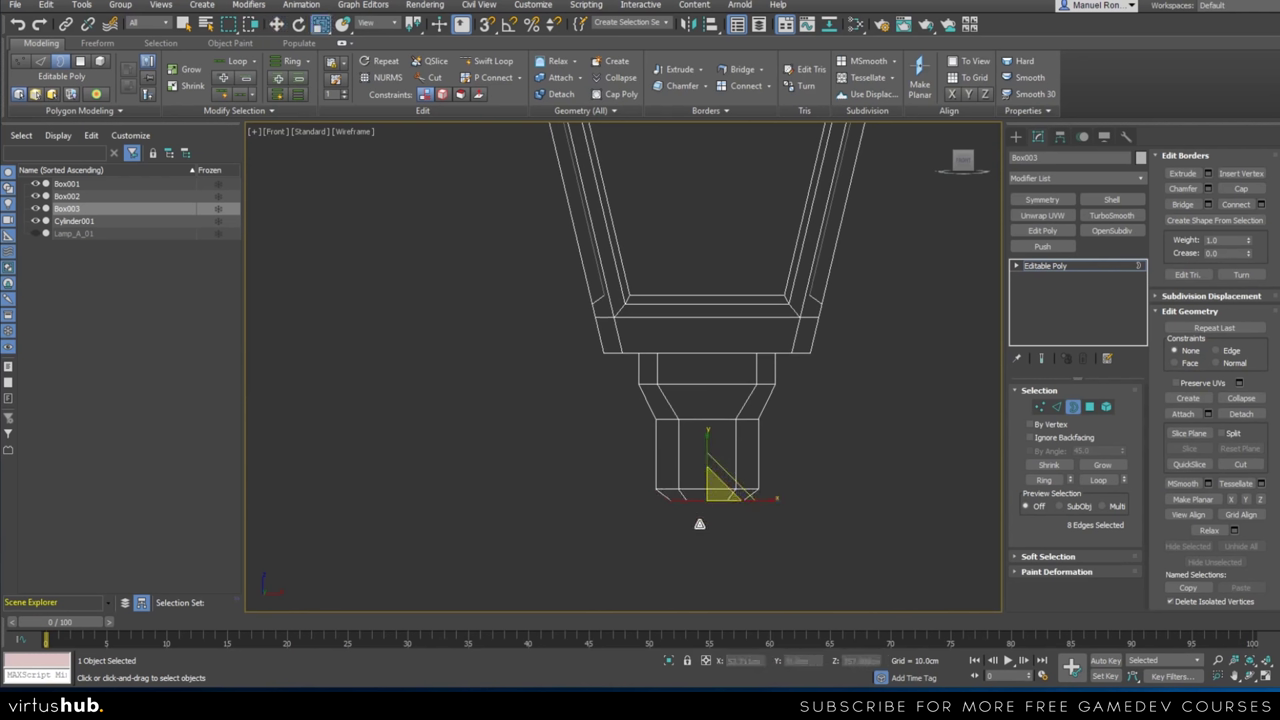
Extrude the narrowed border straight down by about 3 cm to form a second neck section
key("w")
left_click_drag(707, 461, 708, 487, "shift")
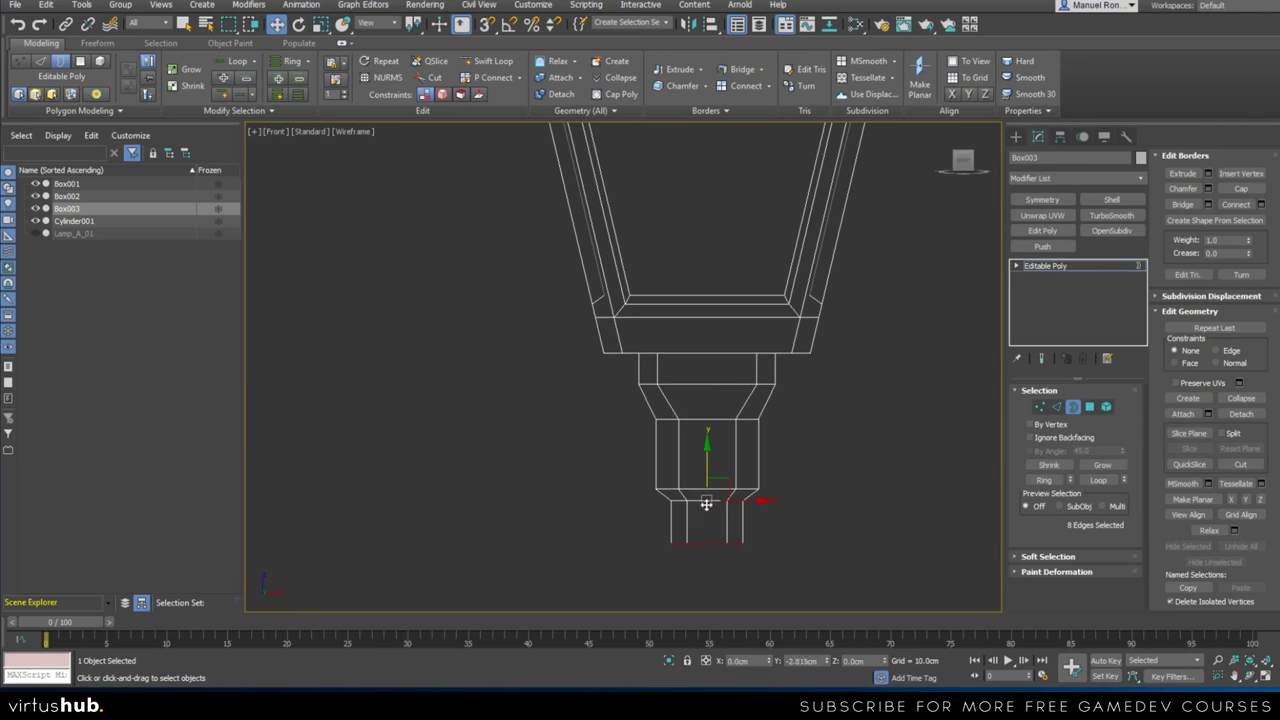
middle_click_drag(690, 576, 689, 508)
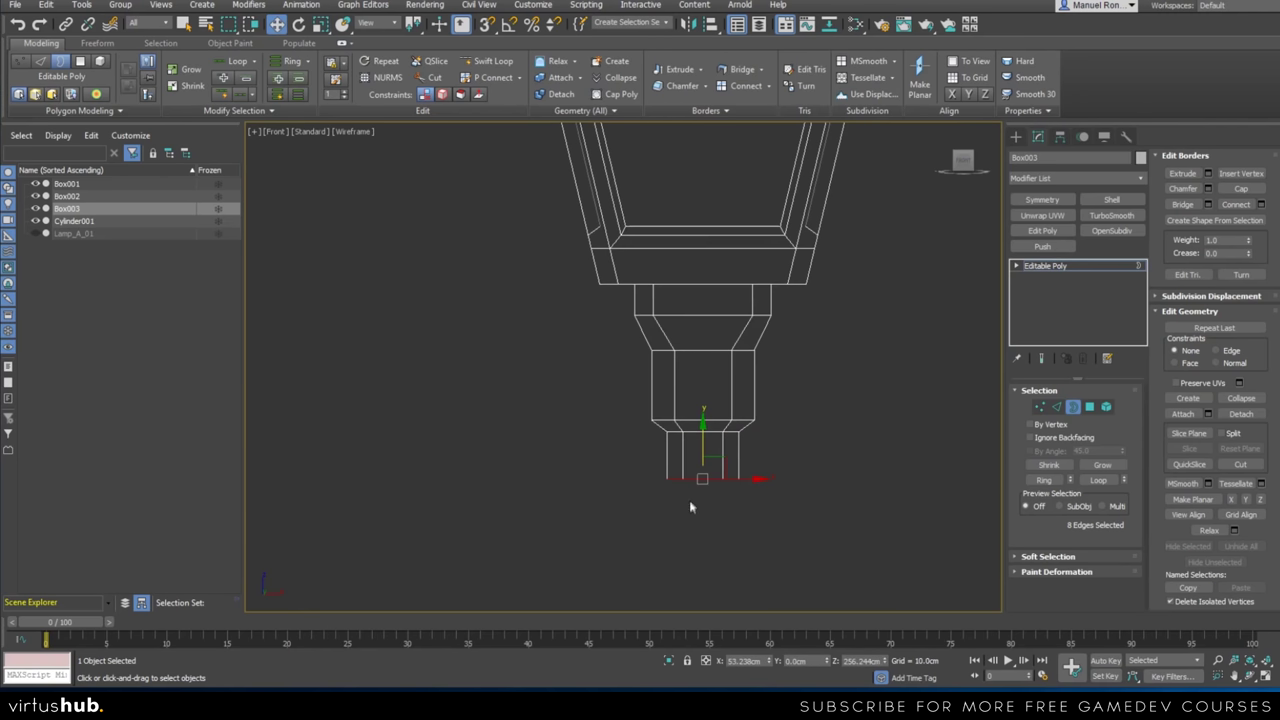
Extend the border down by about another 1.2 cm and taper it by scaling the edge ring to about 68 percent
key("r")
key("w")
key("r")
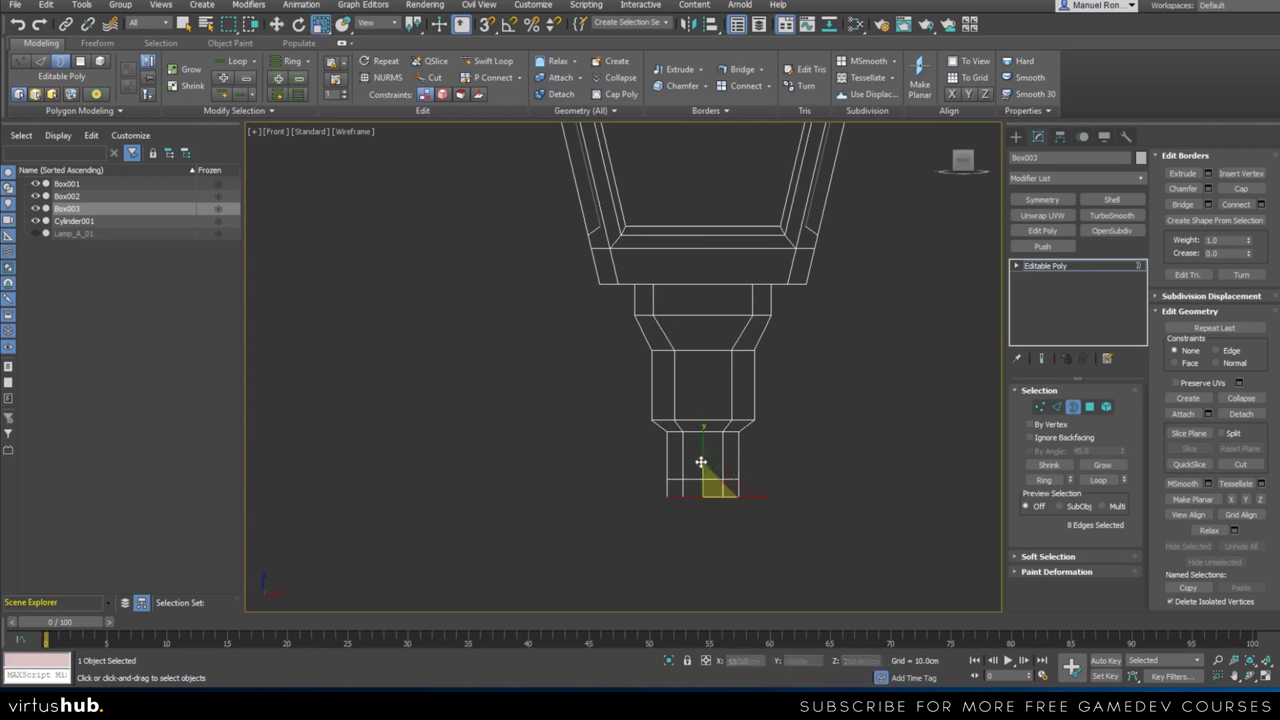
left_click_drag(705, 492, 703, 523)
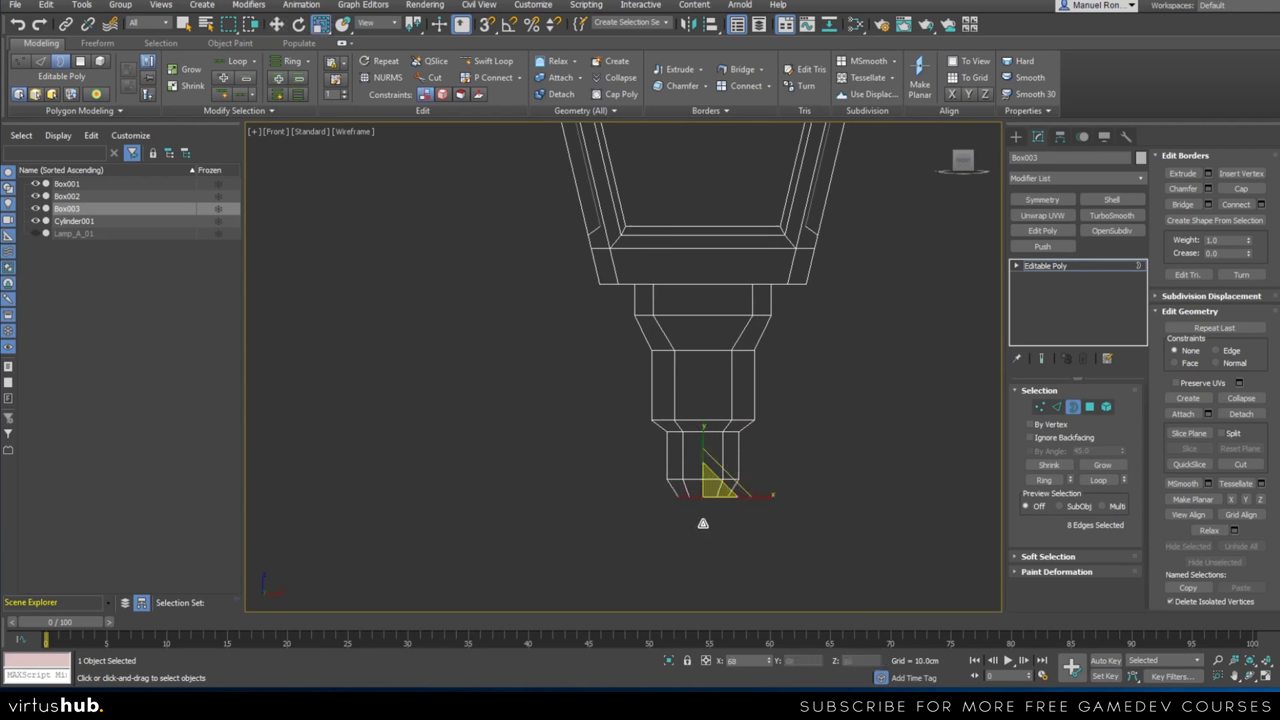
Extrude the tapered border straight down by about 2 cm to form the narrow end section, ending at about 253 cm in height
scroll(706, 492, "up", 4)
key("w")
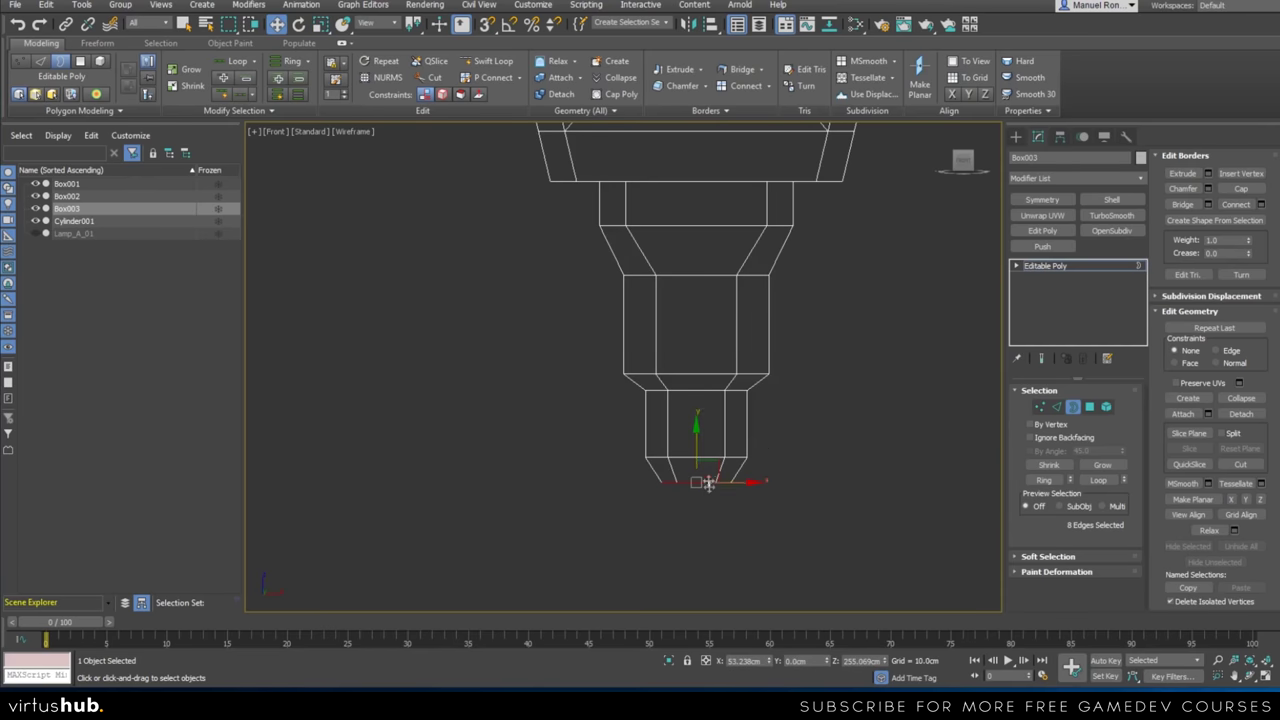
scroll(700, 484, "down", 5)
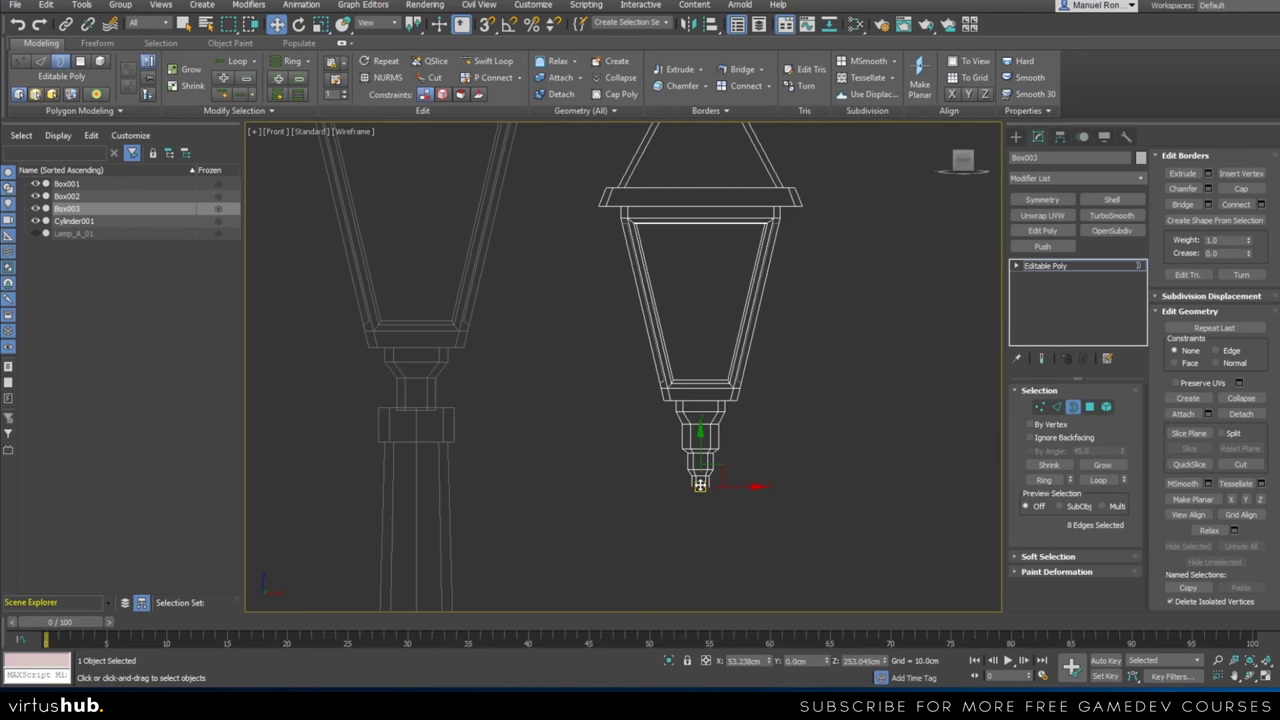
scroll(700, 484, "up", 2)
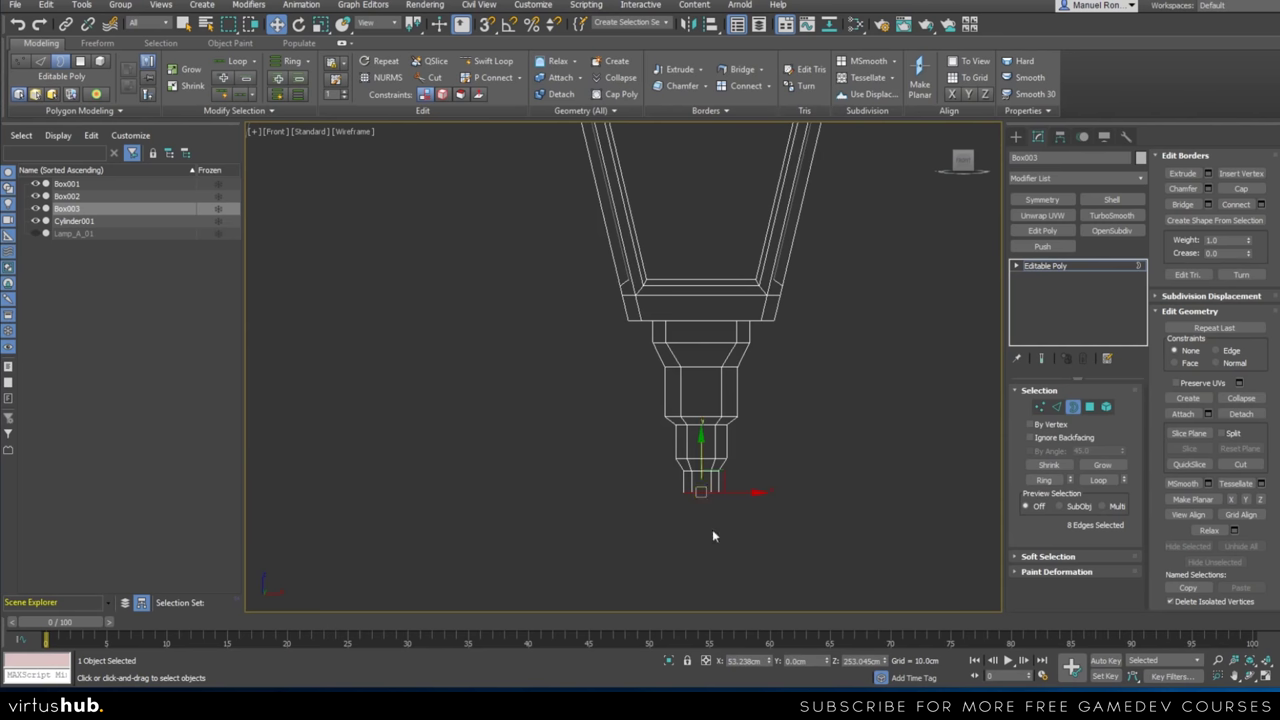
scroll(702, 483, "up", 3)
left_click_drag(706, 481, 704, 452)
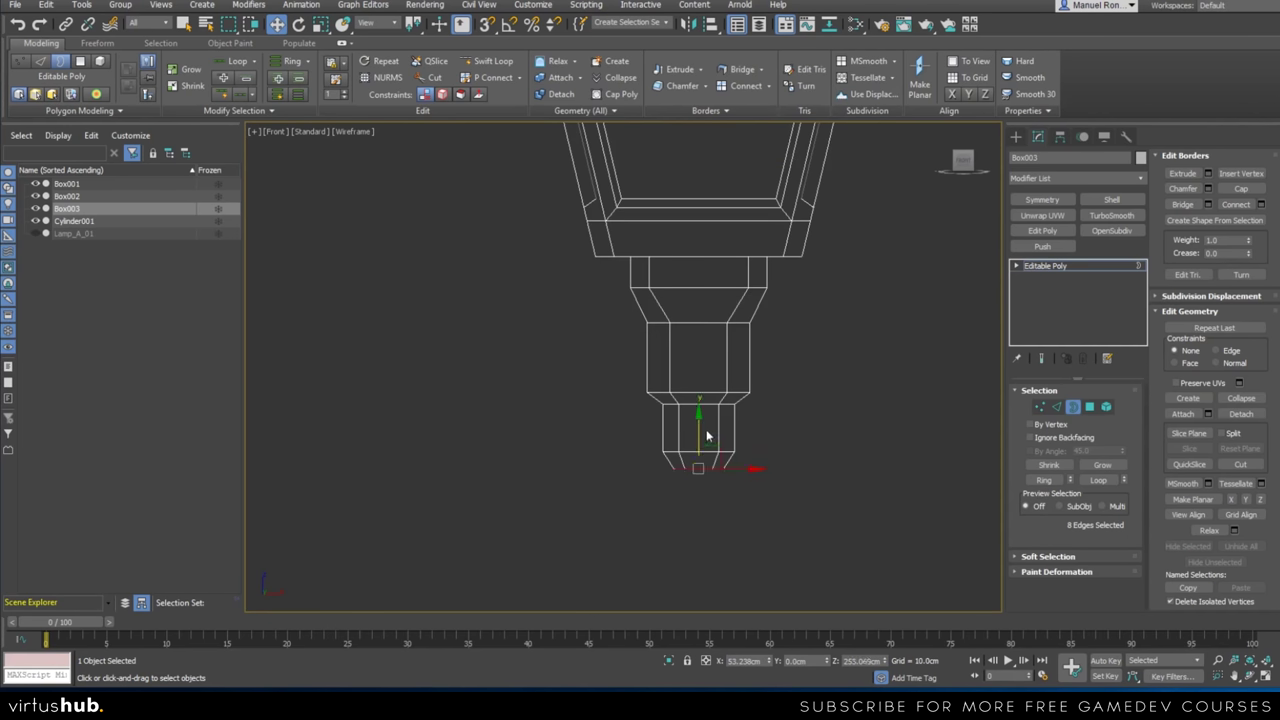
left_click_drag(700, 433, 698, 463)
scroll(714, 515, "down", 4)
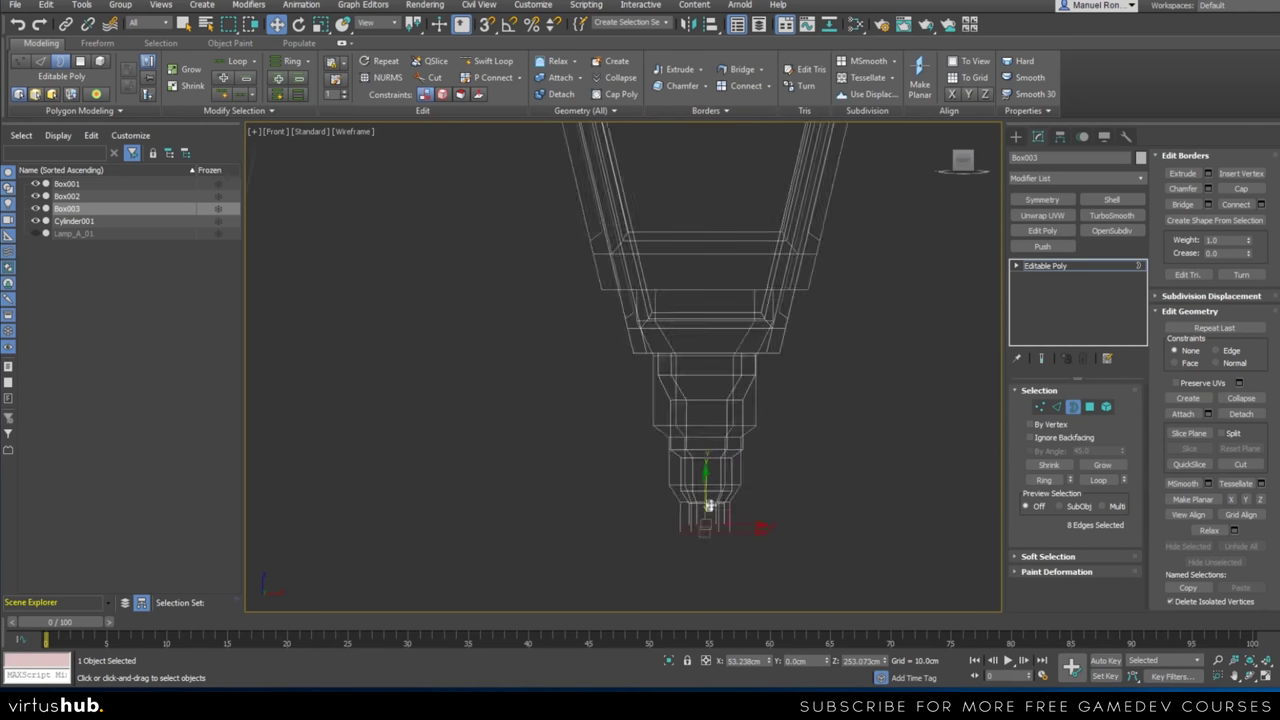
scroll(716, 515, "up", 3)
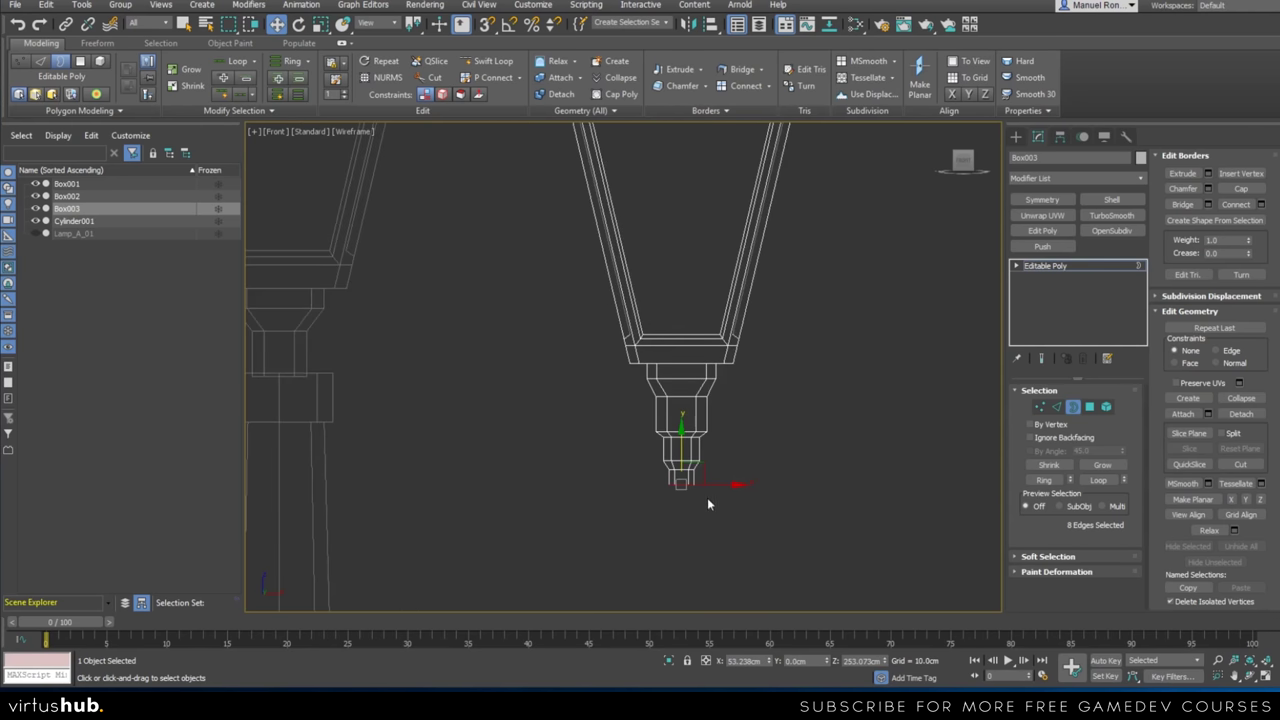
Close the open bottom of the end section in perspective by extending its border inward and collapsing it to one centre point
key("p")
key("F3")
scroll(708, 532, "up", 2)
middle_click_drag(708, 532, 706, 518, "alt")
scroll(737, 529, "up", 4)
scroll(708, 522, "up", 2)
key("r")
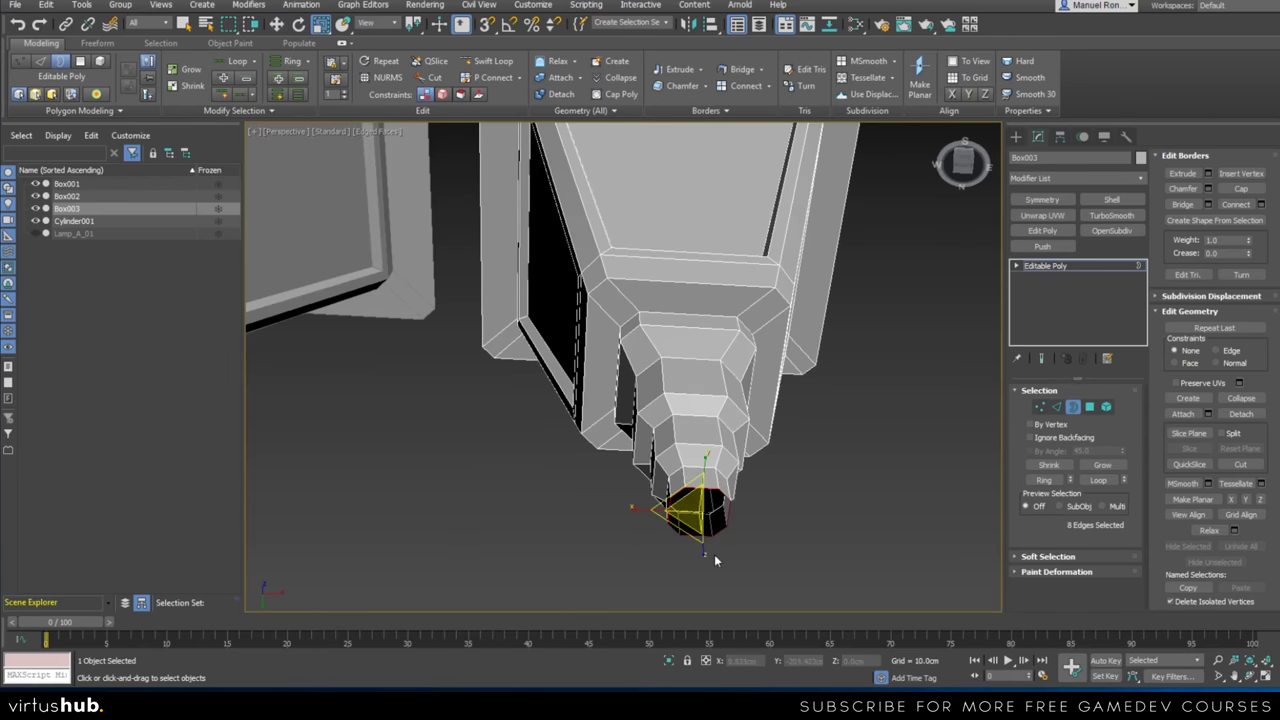
left_click_drag(683, 488, 685, 507)
left_click(617, 80)
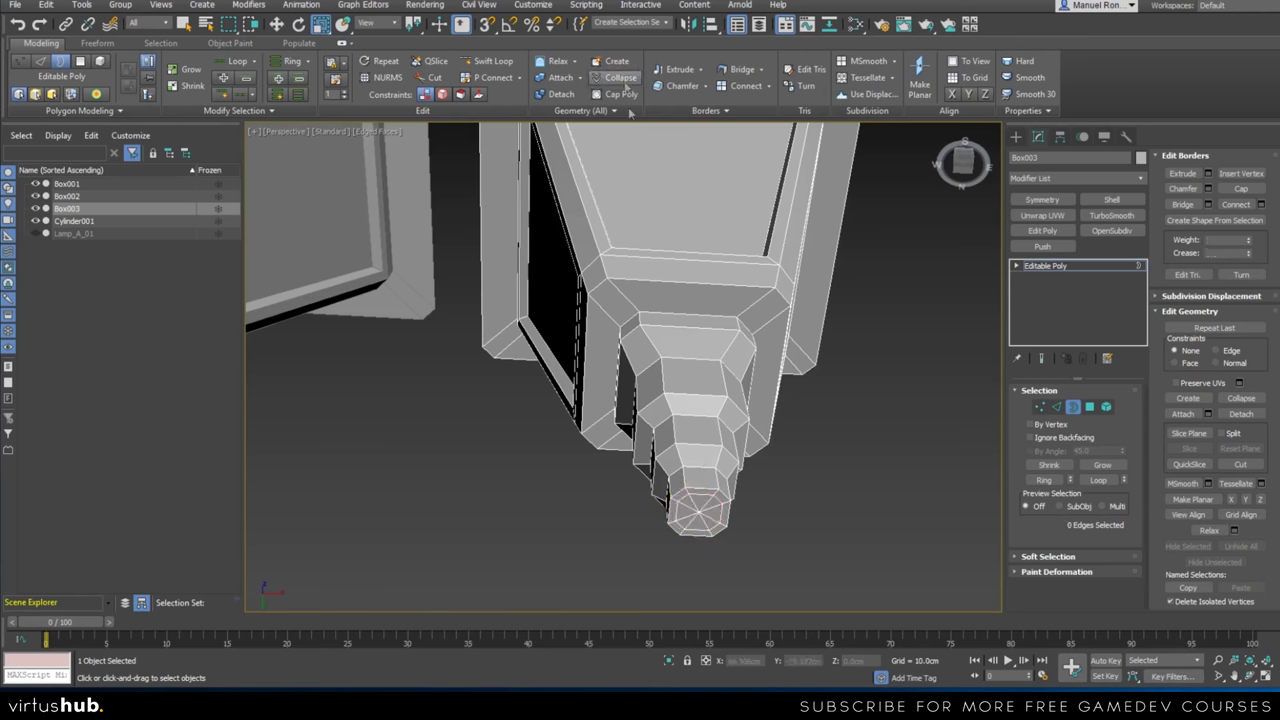
Review the stepped finial under the small lantern and its proportions beside the lamp post from several angles
scroll(680, 492, "down", 5)
middle_click_drag(679, 490, 676, 578, "alt")
scroll(676, 583, "down", 2)
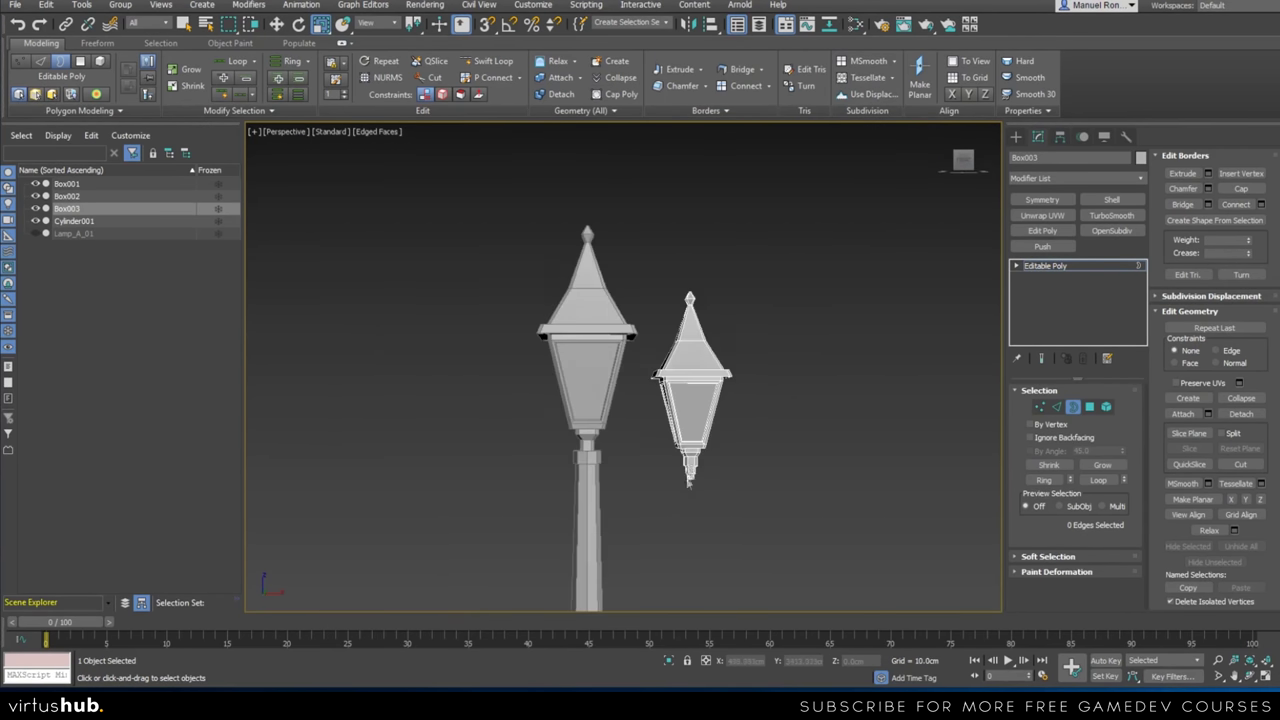
scroll(690, 520, "up", 6)
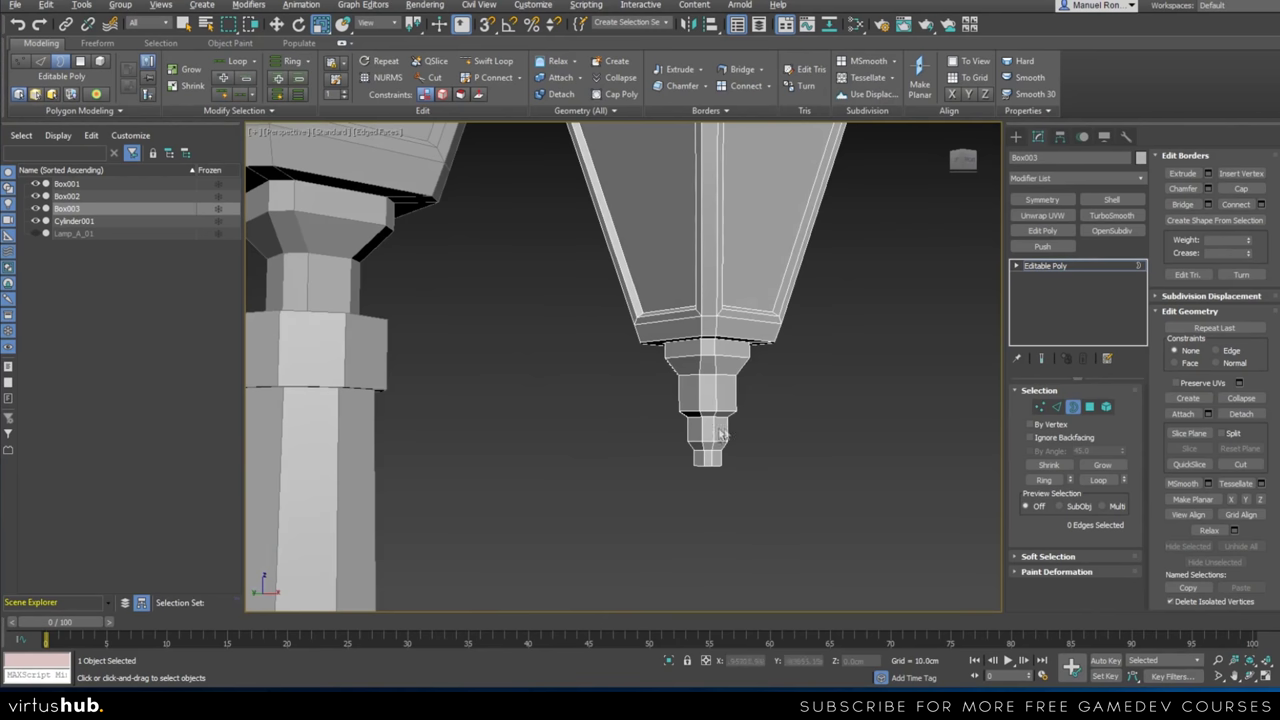
scroll(725, 430, "down", 6)
middle_click_drag(722, 445, 680, 474, "alt")
middle_click_drag(774, 406, 725, 440, "alt")
scroll(692, 434, "down", 4)
scroll(688, 430, "up", 4)
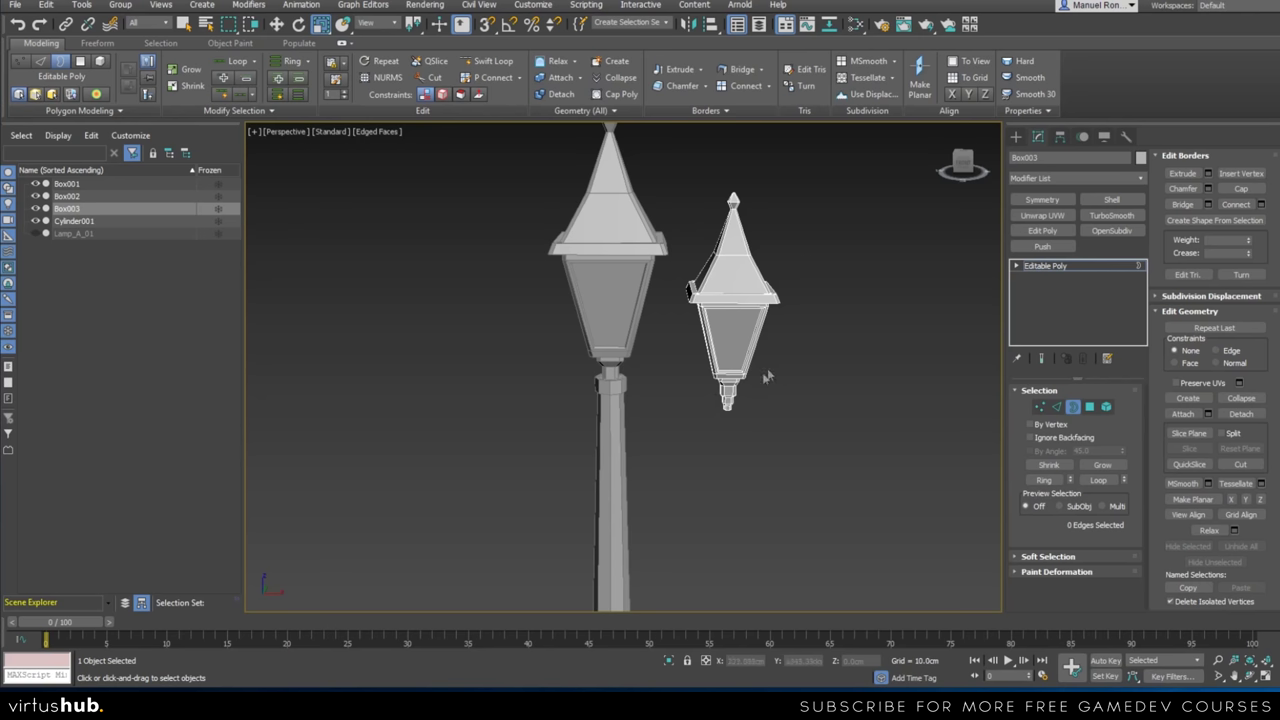
Draw an open eight-point cornered Line spline in front view, dipping from the post collar and rising to the small lantern's finial
left_click(1089, 266)
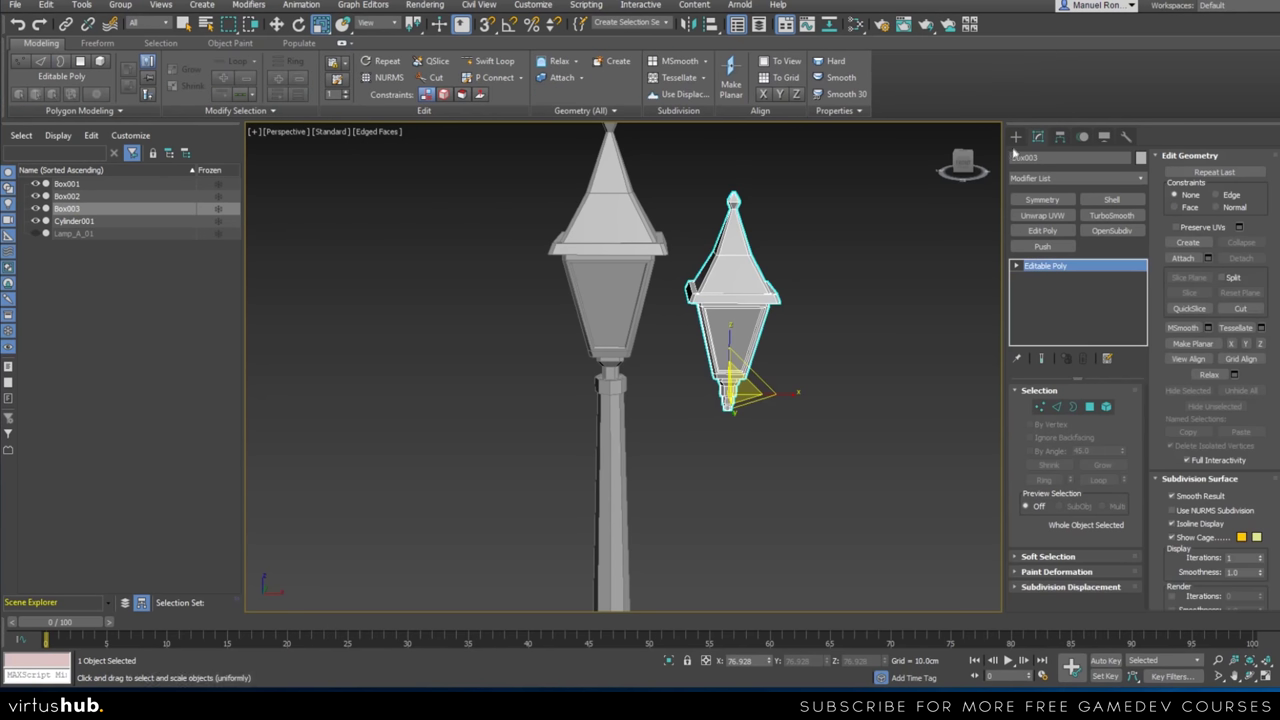
left_click(1016, 137)
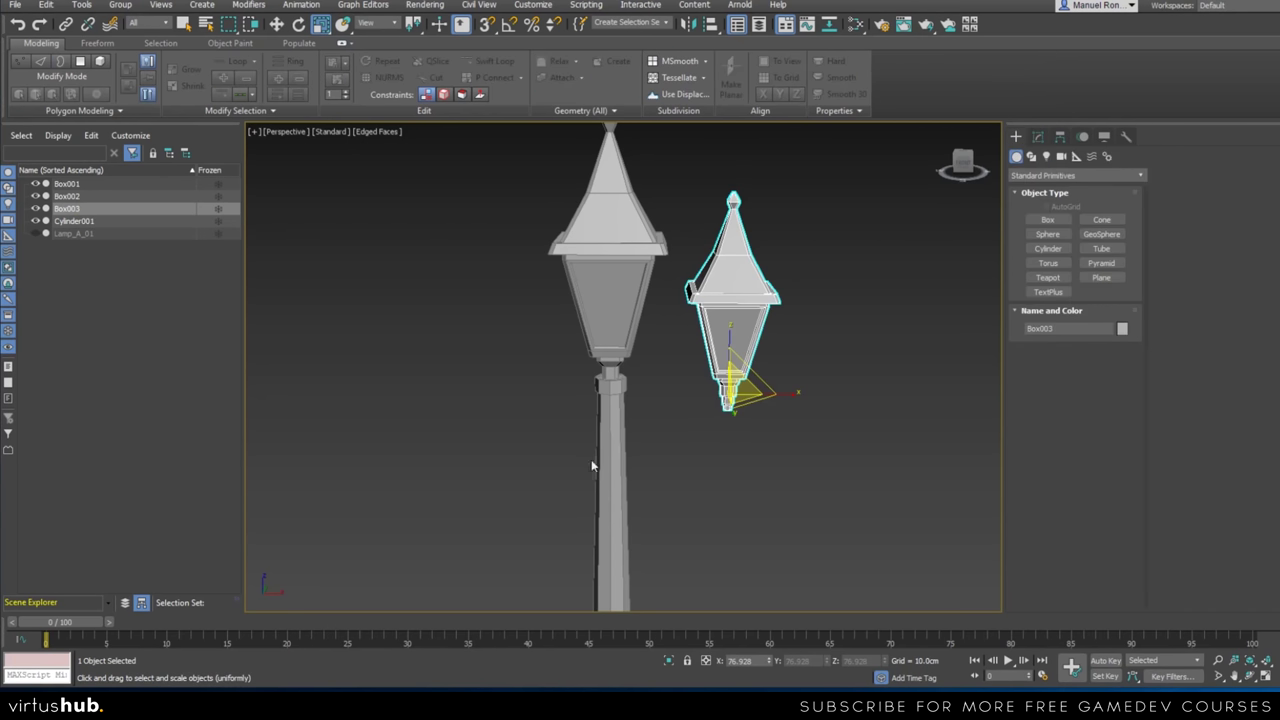
left_click(1031, 157)
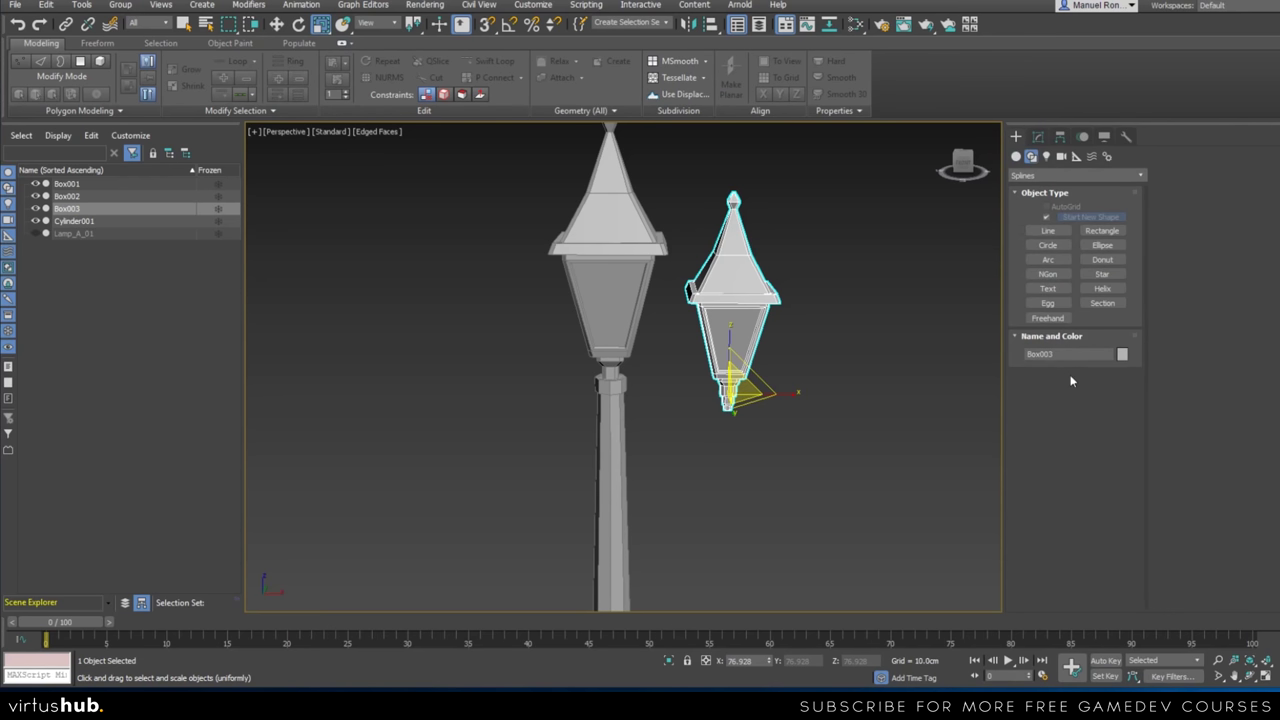
left_click(1048, 230)
scroll(660, 430, "down", 5)
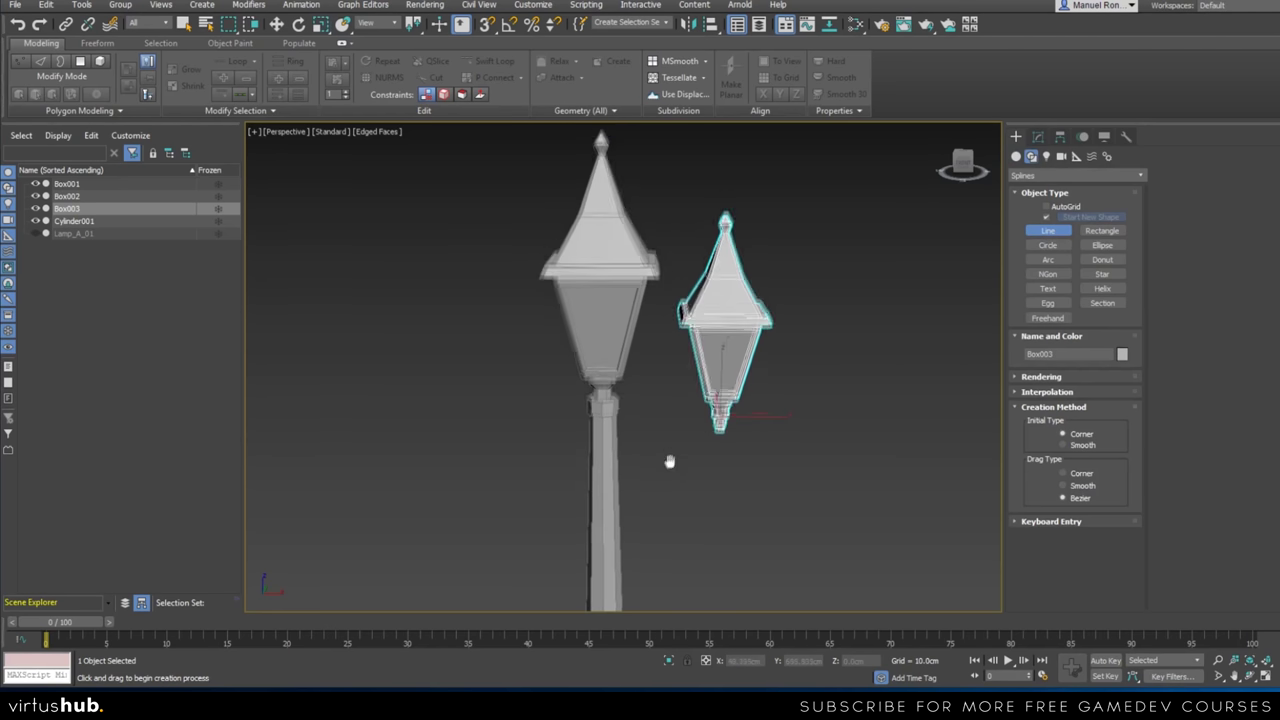
key("f")
middle_click_drag(446, 457, 523, 449)
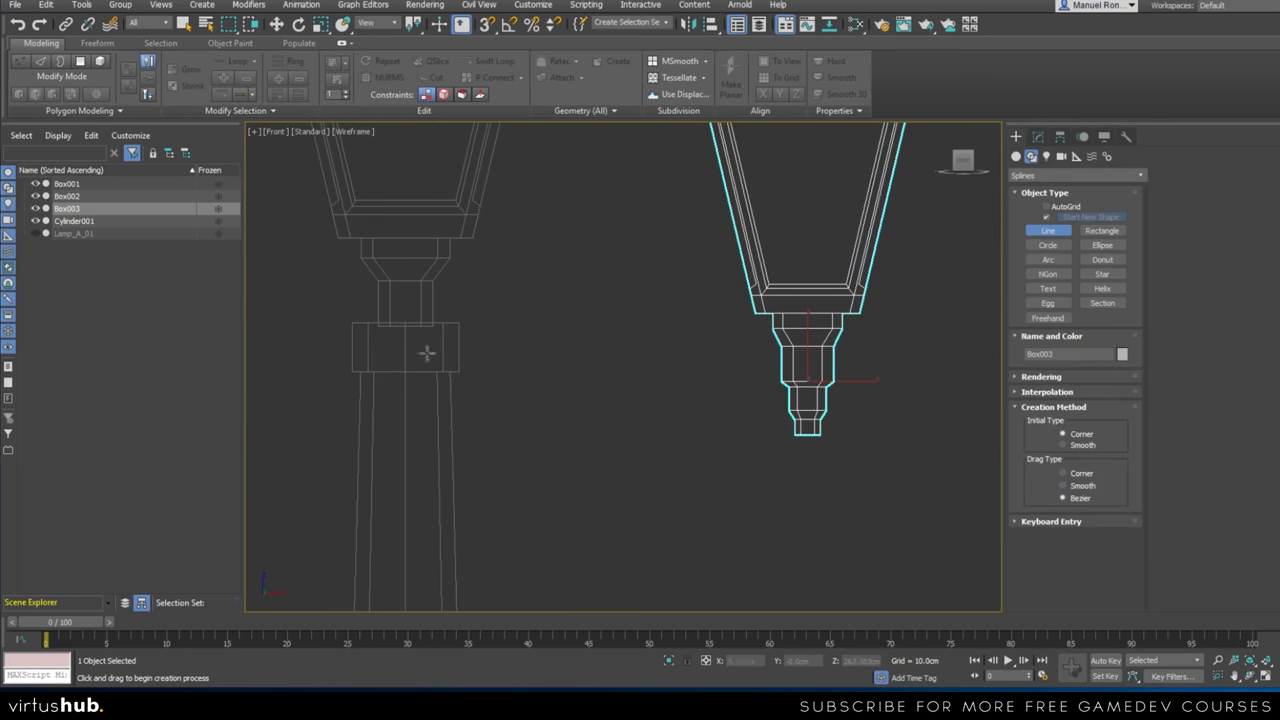
left_click(429, 352)
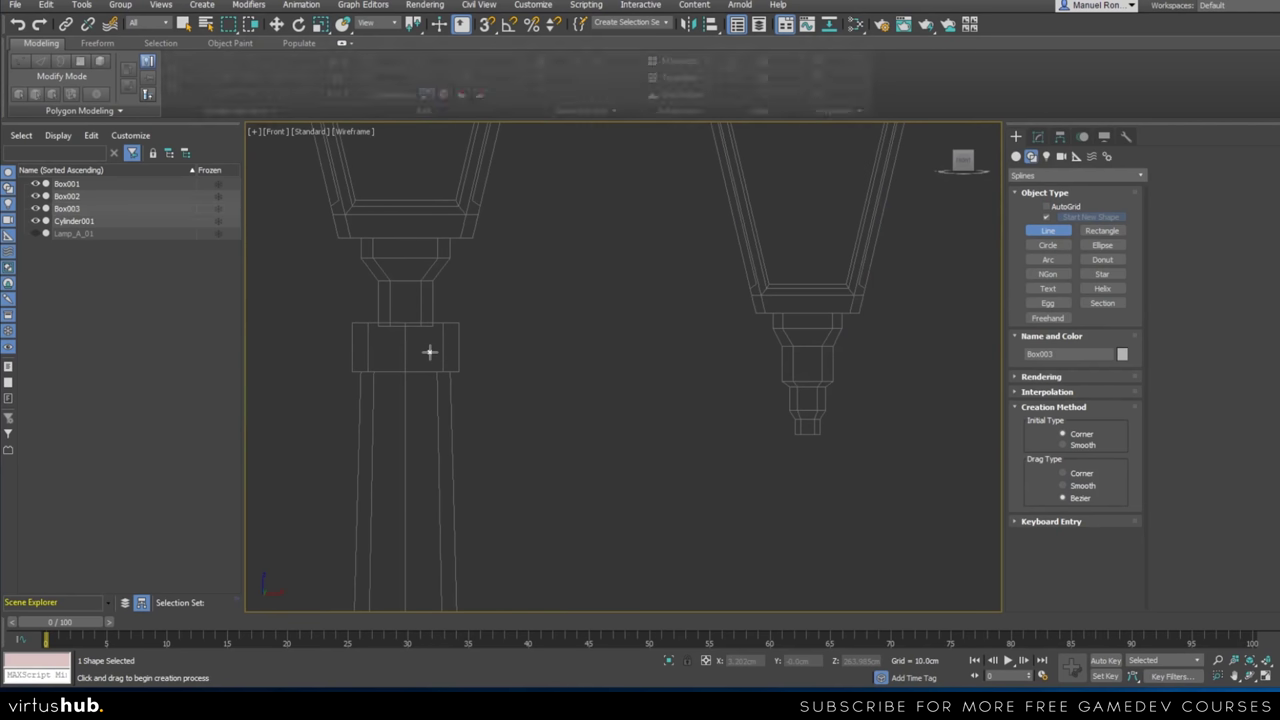
left_click(496, 352)
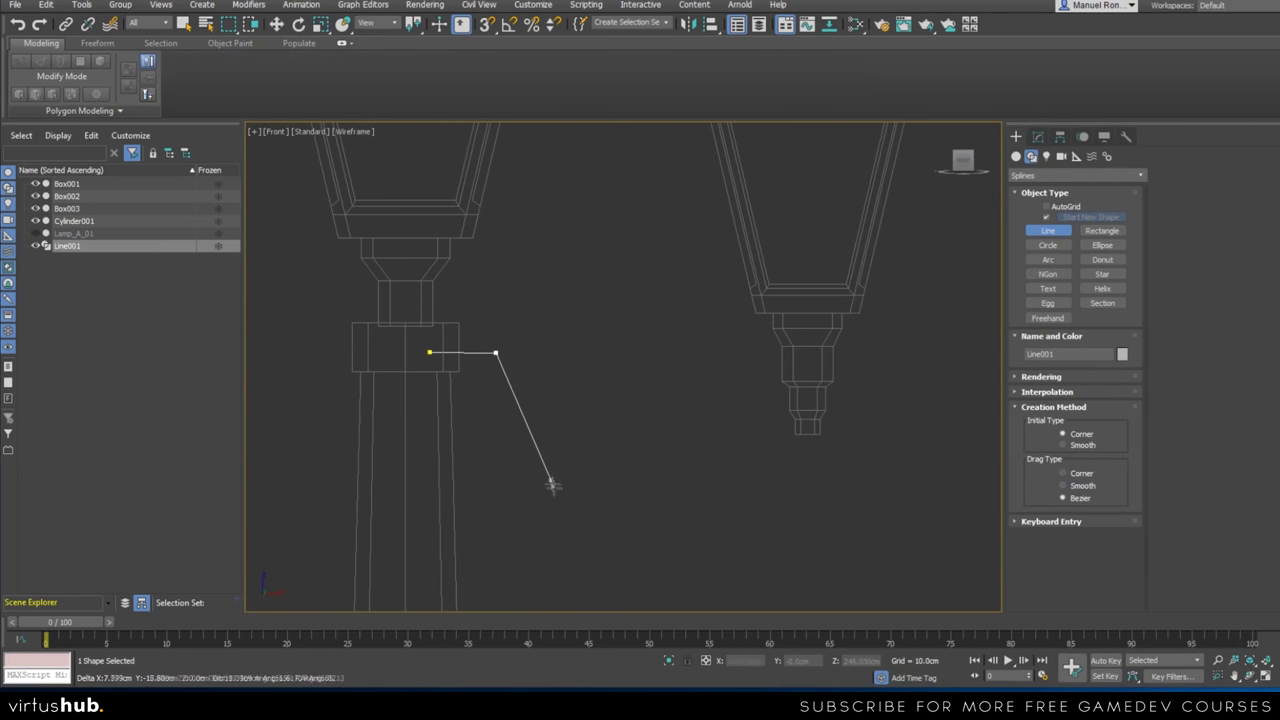
left_click(540, 531)
left_click(680, 570)
left_click(759, 505)
left_click(737, 393)
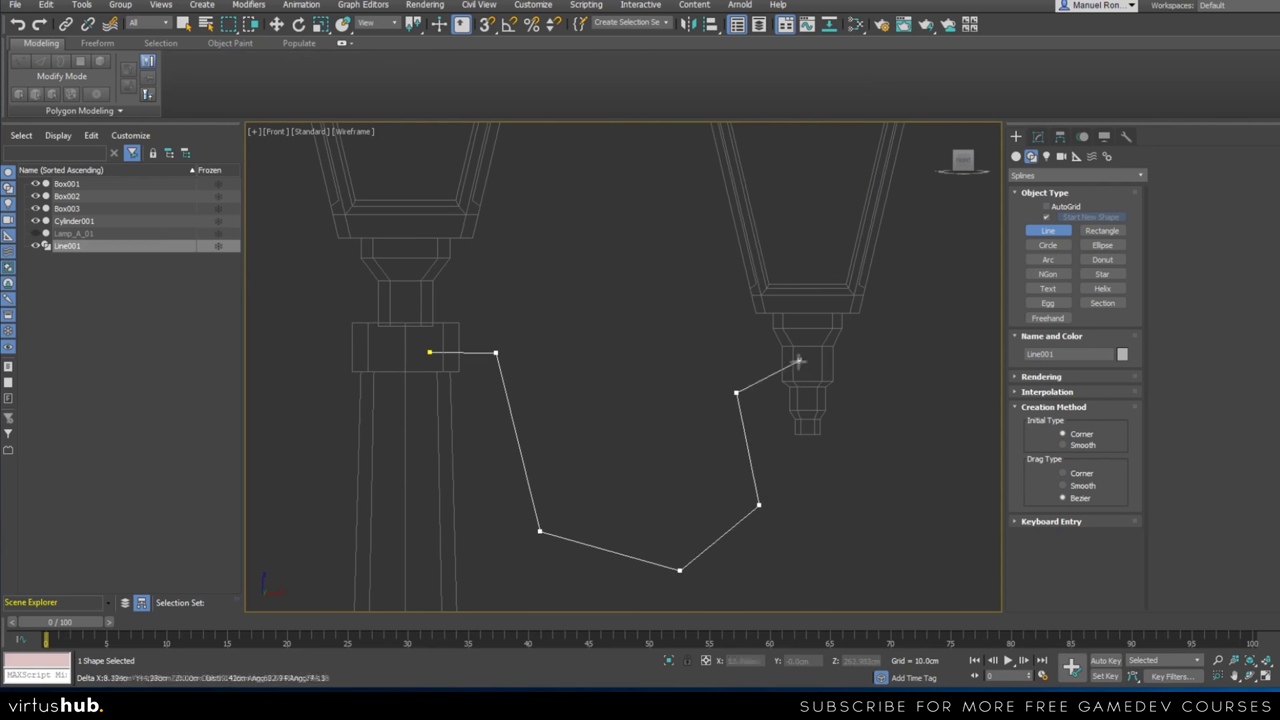
left_click(761, 362)
left_click(806, 362)
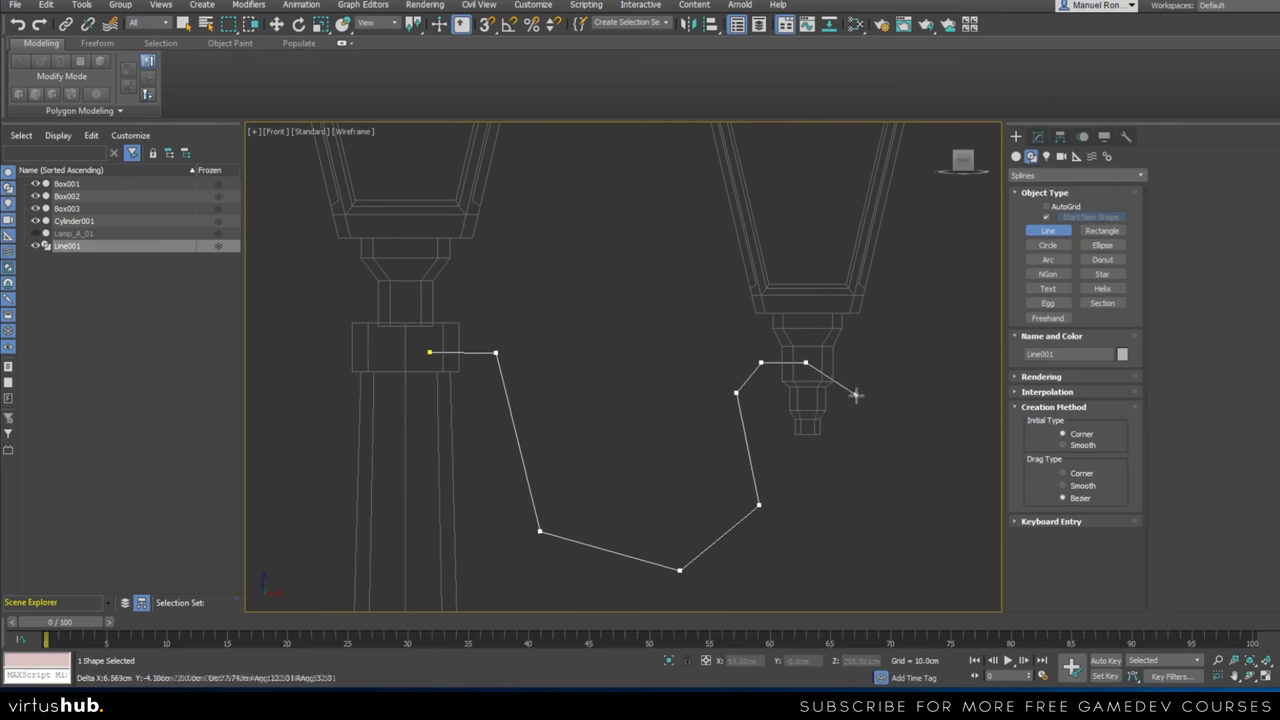
right_click(859, 400)
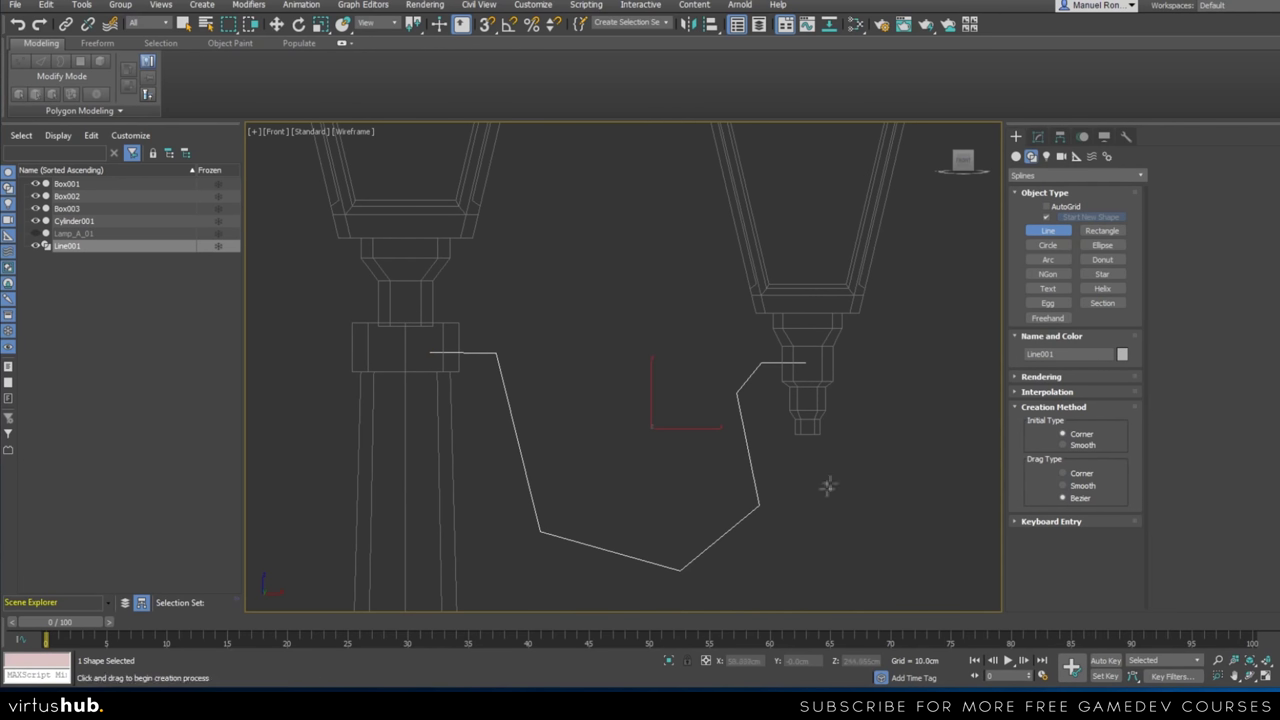
Move the spline's fifth vertex to about X 46.1 cm, Z 243.7 cm and shift its lowest vertex slightly toward the post
key("r")
left_click(1038, 137)
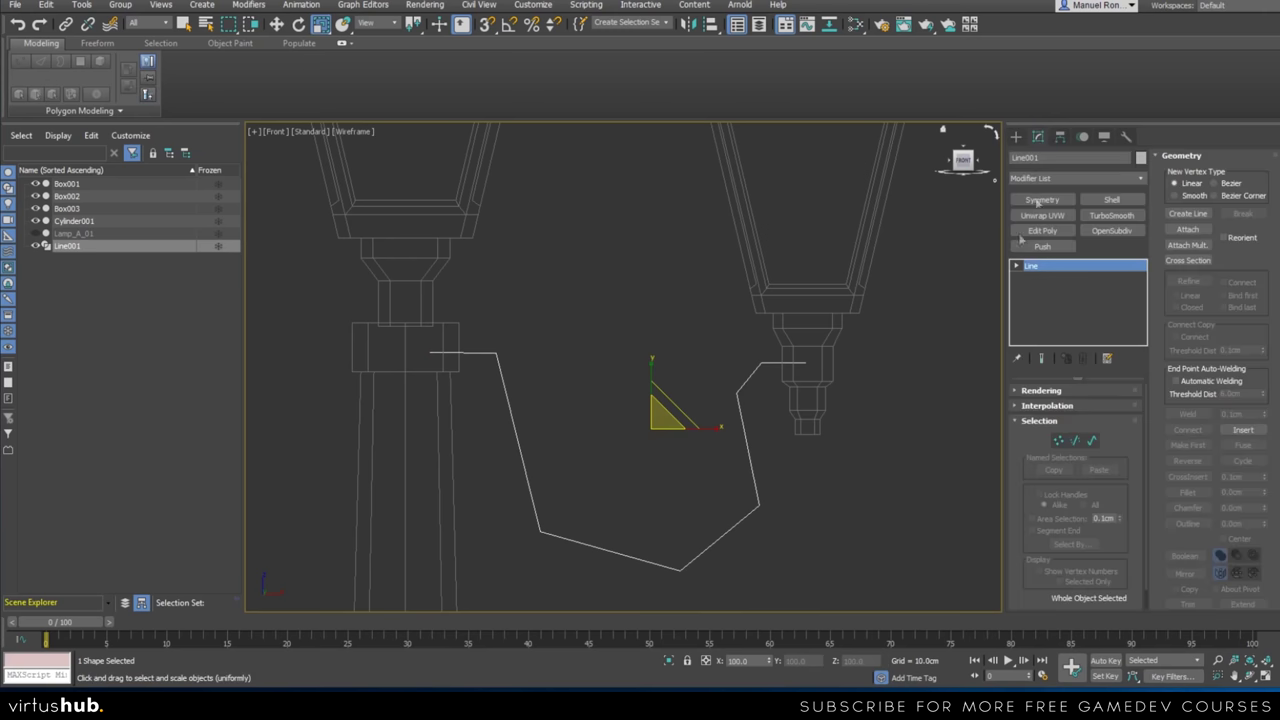
left_click(1058, 441)
left_click(759, 505)
middle_click_drag(769, 506, 789, 515)
key("w")
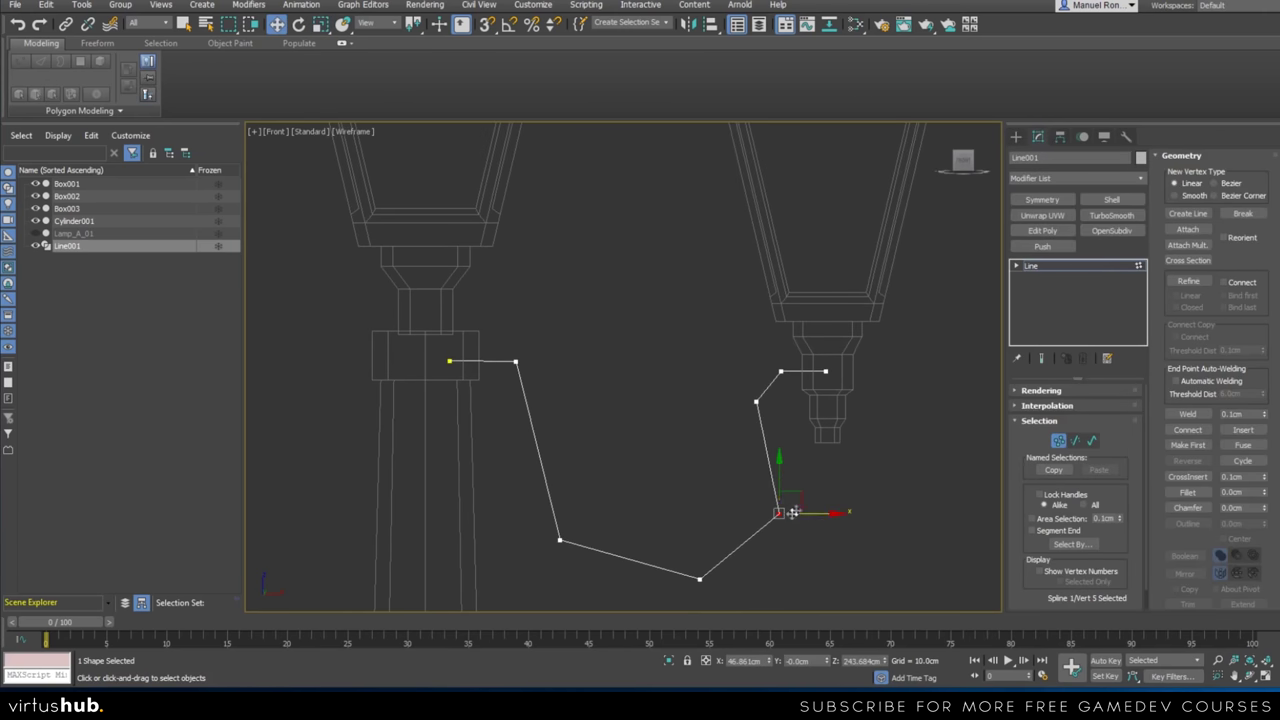
left_click_drag(802, 499, 795, 501)
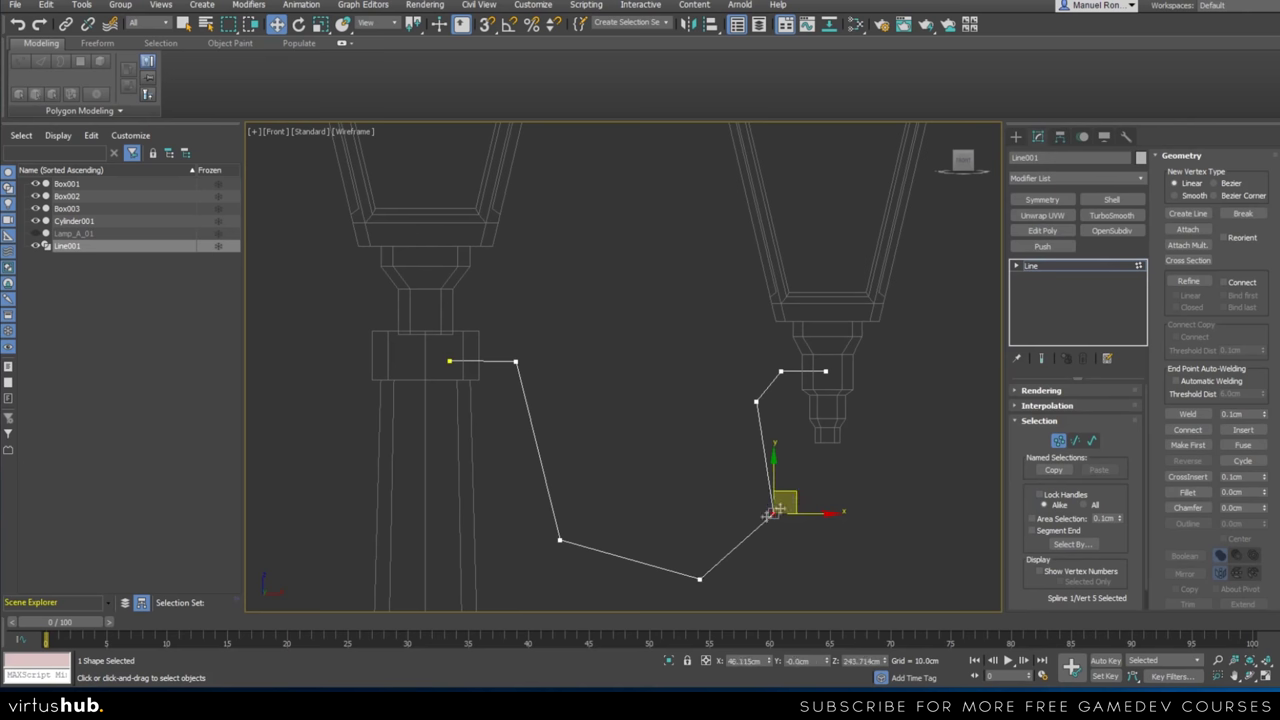
left_click(699, 578)
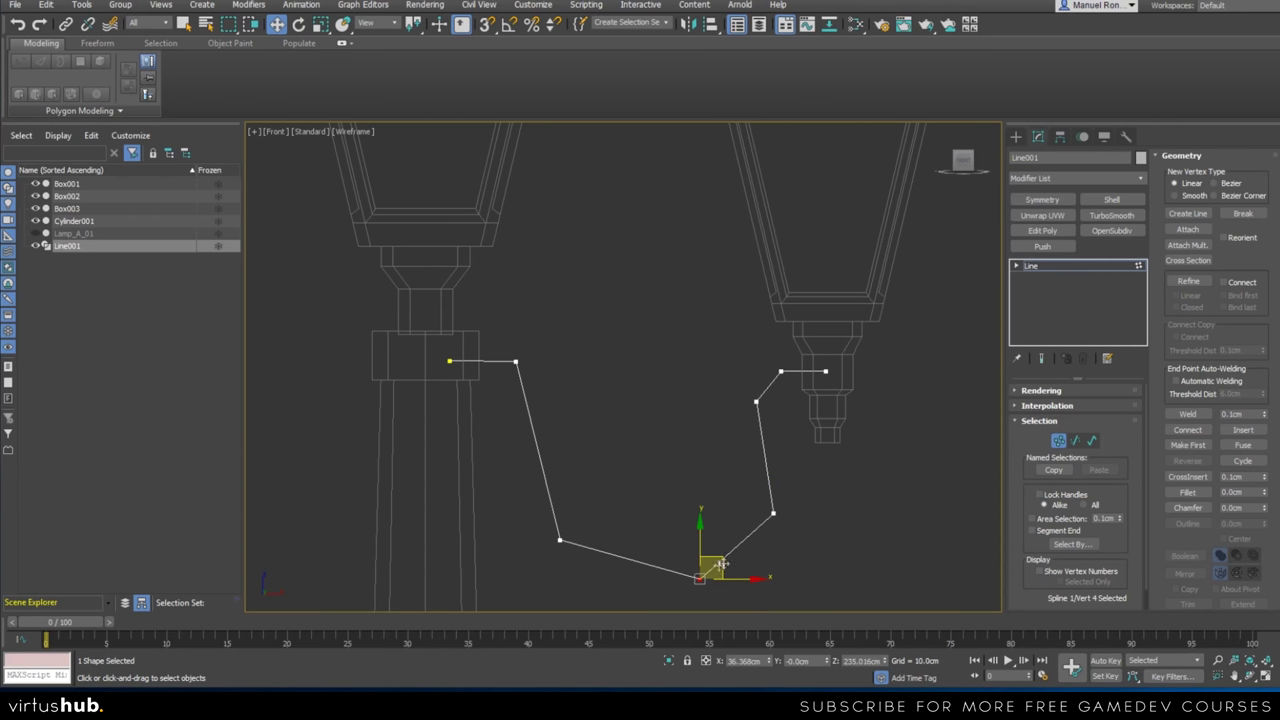
left_click_drag(723, 564, 702, 571)
Adjust the spline's lower bend vertex near the post and level the second vertex with the start point at about Z 264 cm
left_click_drag(536, 514, 574, 573)
left_click_drag(573, 507, 573, 507)
left_click_drag(507, 362, 515, 362)
scroll(517, 362, "up", 2)
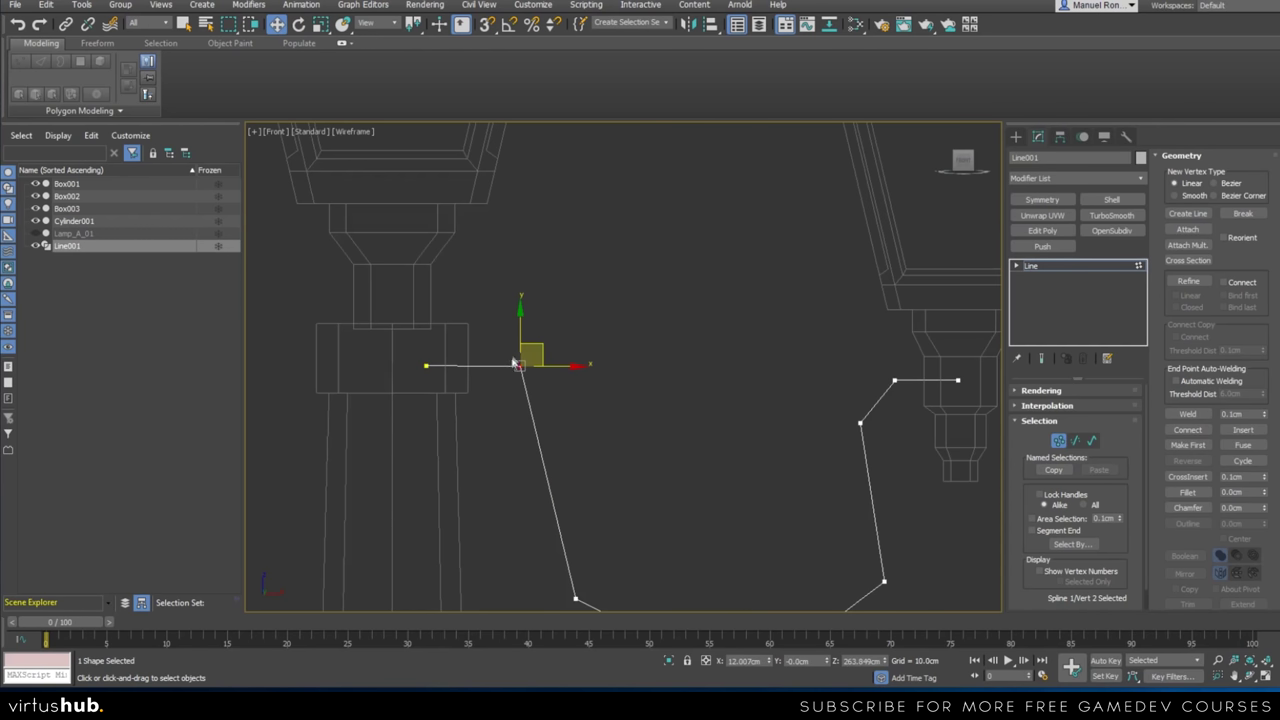
left_click_drag(523, 322, 523, 323)
scroll(527, 344, "down", 3)
middle_click_drag(546, 392, 570, 421)
scroll(592, 402, "up", 1)
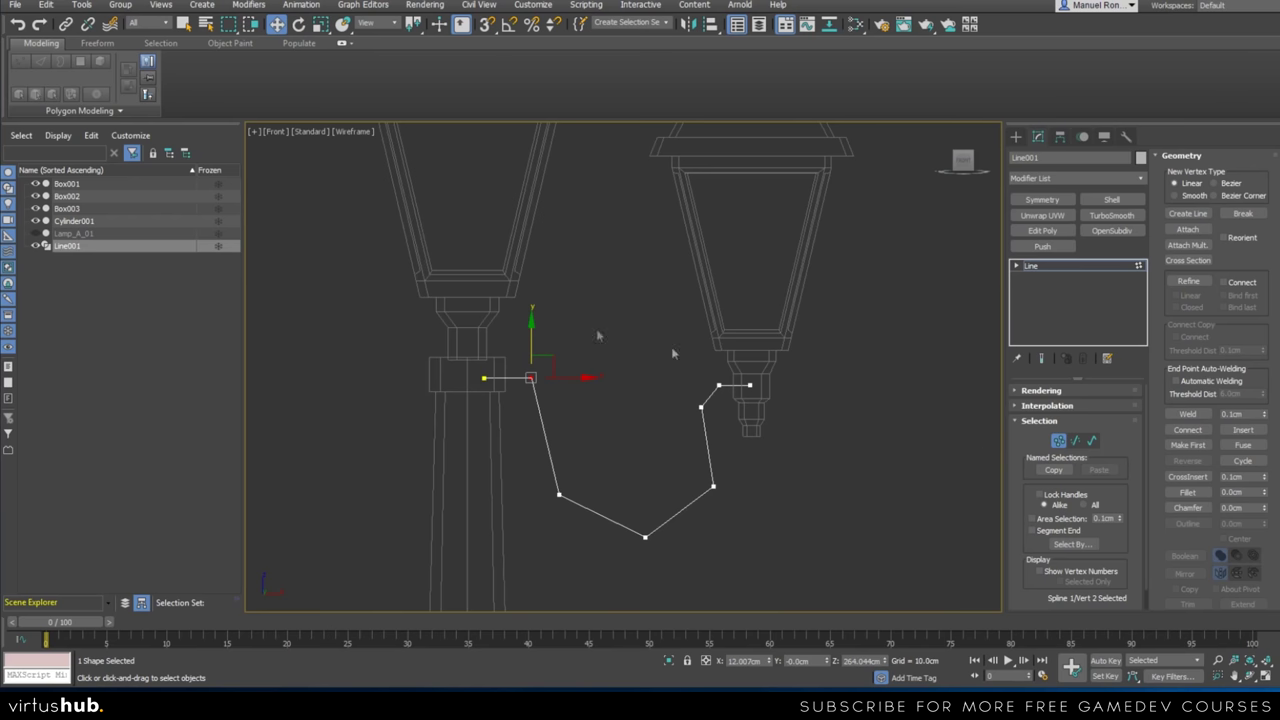
Display the spline in the viewport as a radial tube and set its thickness to 3.63 cm
scroll(665, 465, "down", 3)
key("p")
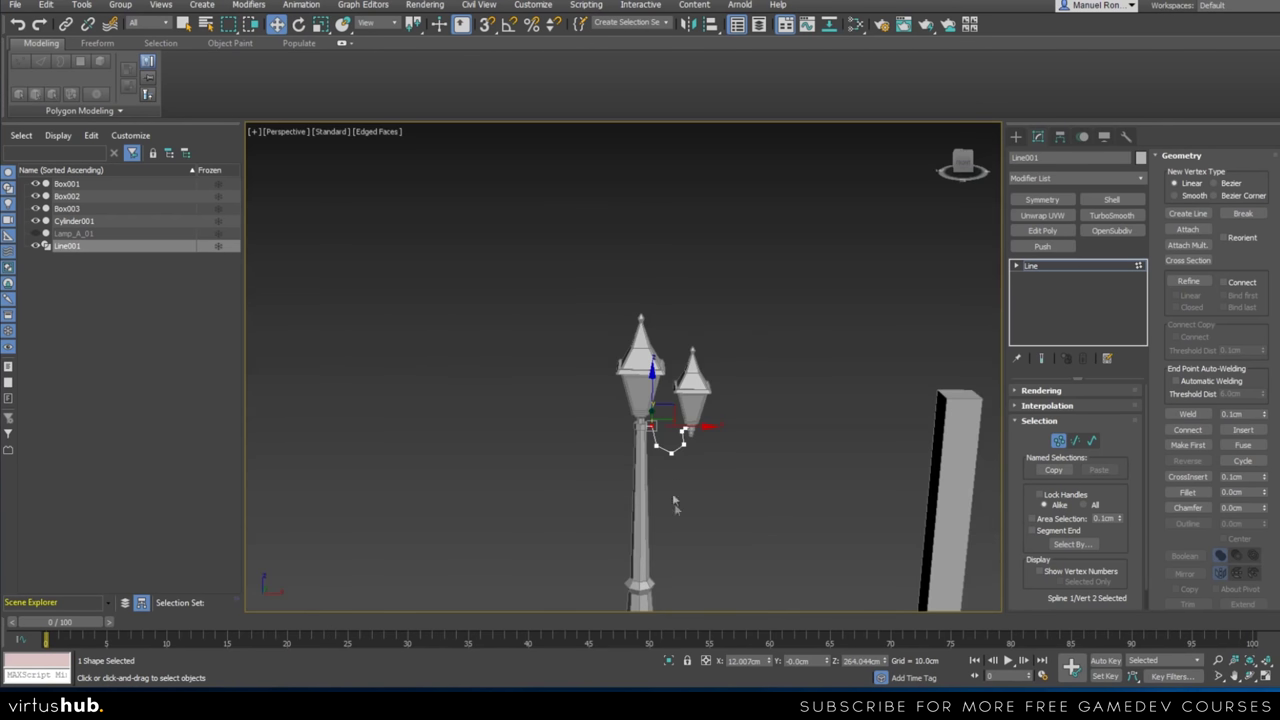
scroll(684, 432, "up", 6)
left_click(1065, 390)
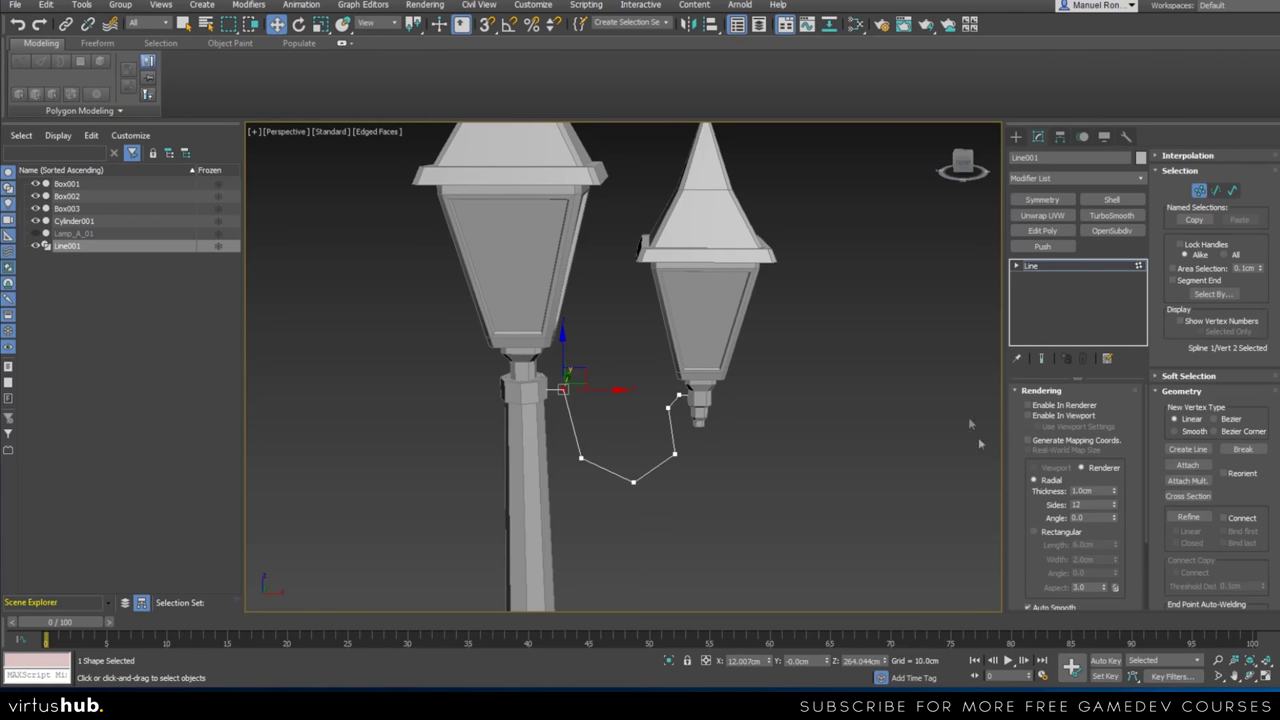
left_click(1028, 415)
scroll(827, 469, "up", 5)
middle_click_drag(694, 436, 652, 355, "alt")
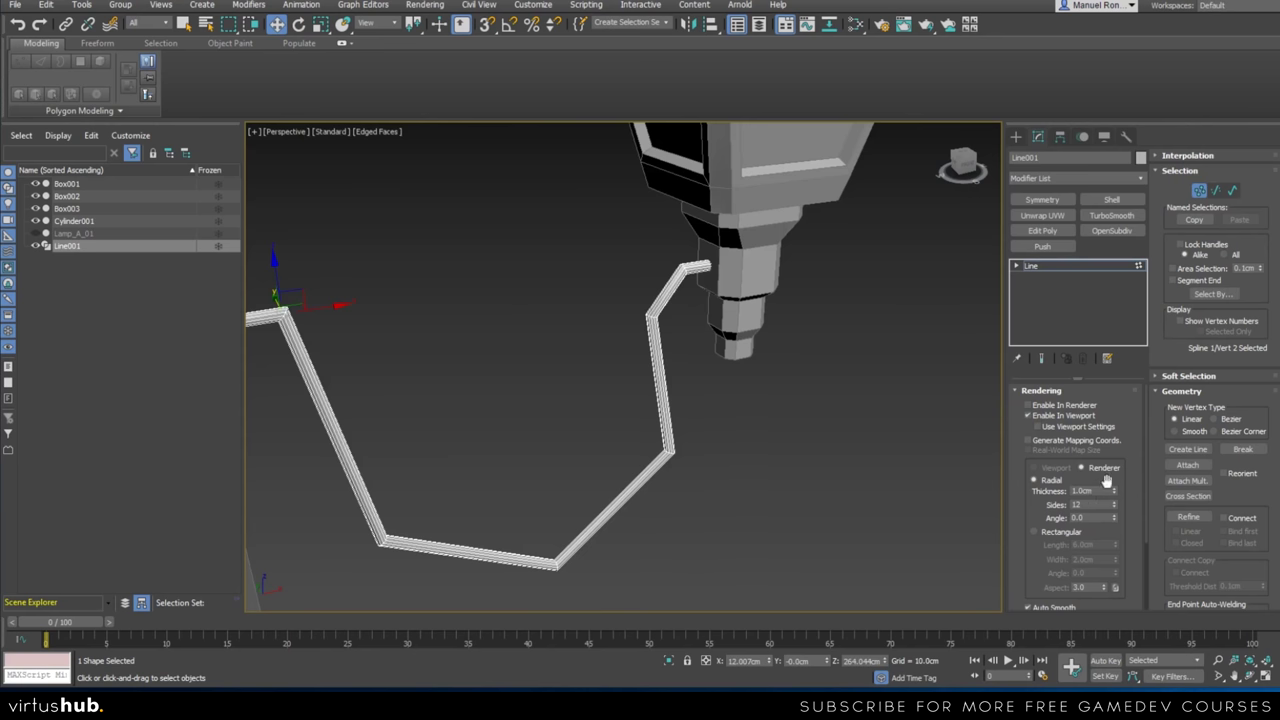
left_click_drag(1115, 494, 1107, 314)
scroll(475, 494, "down", 8)
middle_click_drag(517, 531, 668, 476, "alt")
scroll(479, 495, "up", 5)
scroll(543, 522, "up", 3)
scroll(545, 522, "down", 5)
scroll(589, 507, "up", 4)
Delete the arm's lower bend vertex on the lantern side in the front wireframe view
key("F3")
key("f")
scroll(670, 548, "up", 2)
left_click_drag(687, 562, 748, 541)
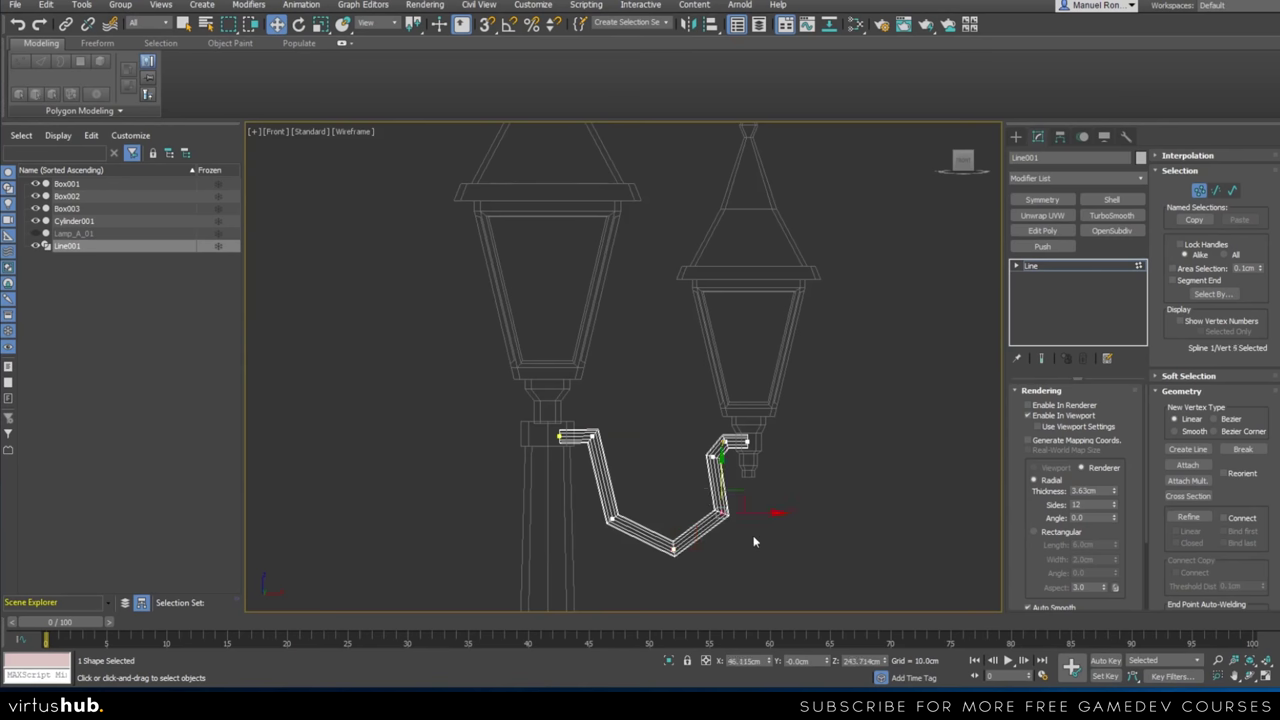
key("Delete")
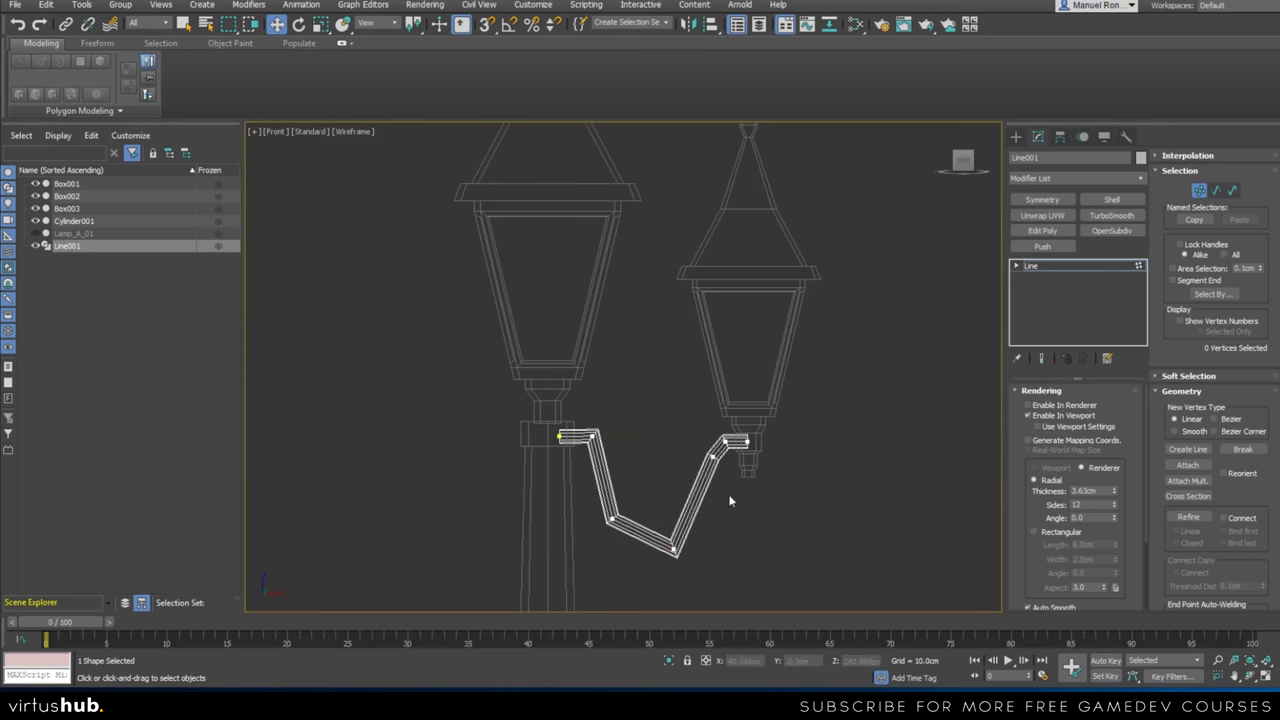
Pull the lantern-side inner vertex down to about X 44.2 cm, Z 242.3 cm and balance the bottom and post-side bend vertices
scroll(733, 503, "up", 2)
left_click_drag(693, 438, 722, 472)
left_click_drag(728, 428, 674, 574)
left_click(654, 574)
left_click(720, 530)
left_click_drag(755, 531, 742, 541)
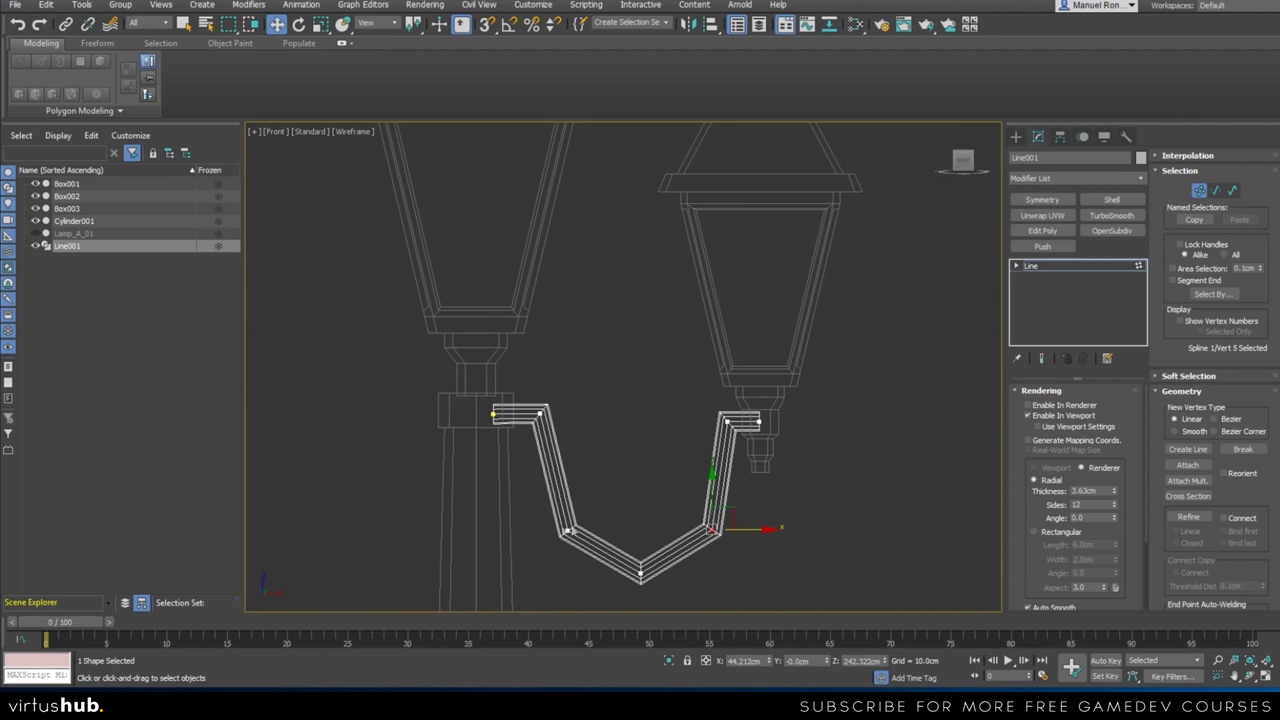
left_click(568, 528)
left_click_drag(588, 511, 585, 505)
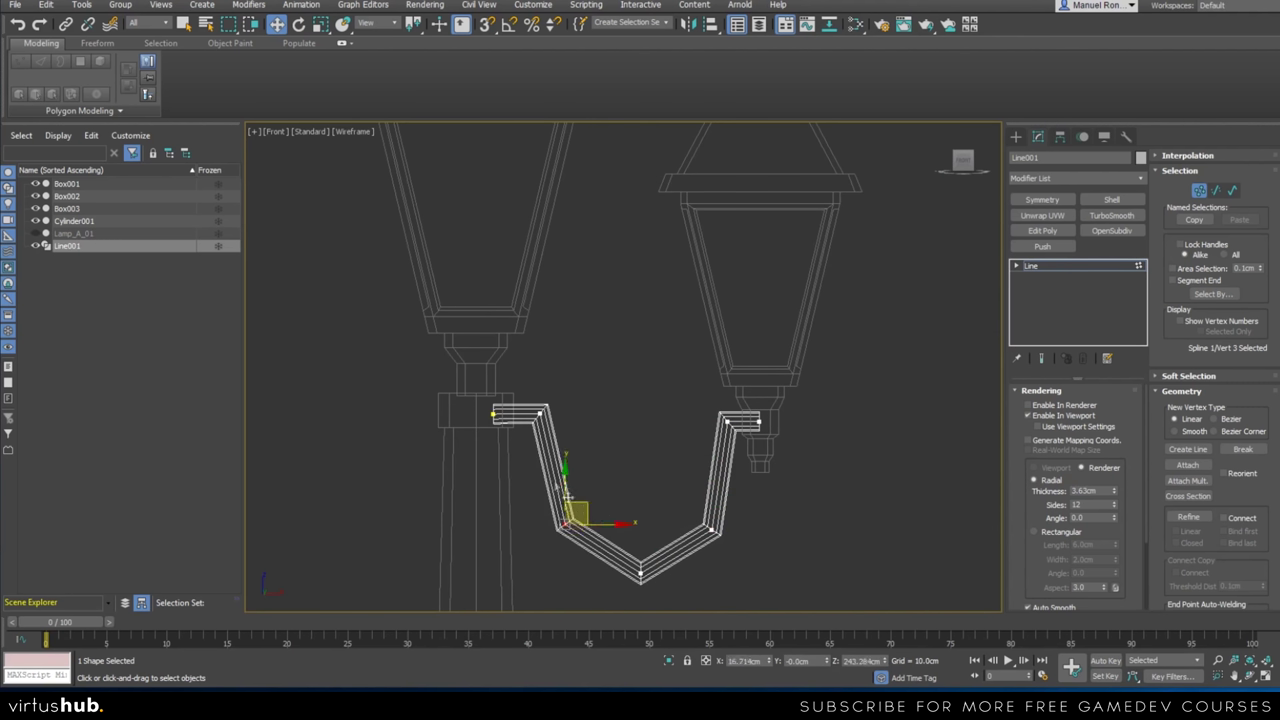
Convert the five vertices between the arm's two end points from Corner to Smooth
left_click_drag(754, 603, 742, 601)
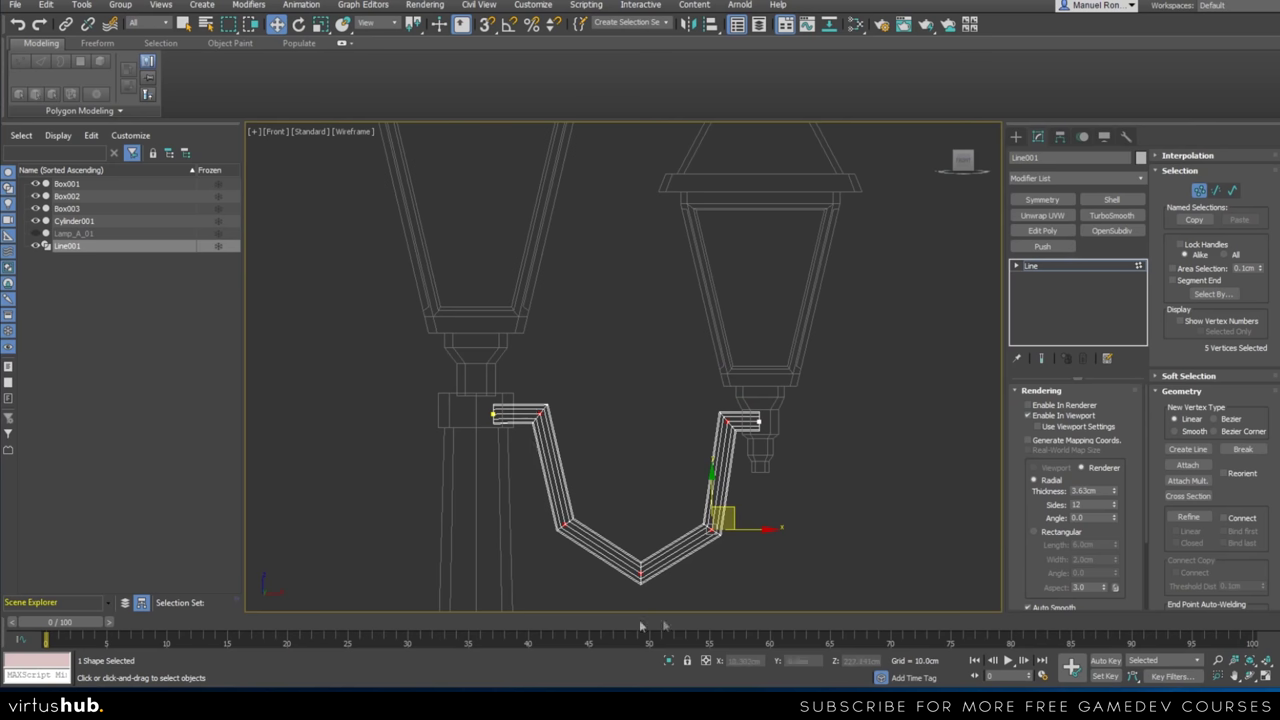
right_click(612, 318)
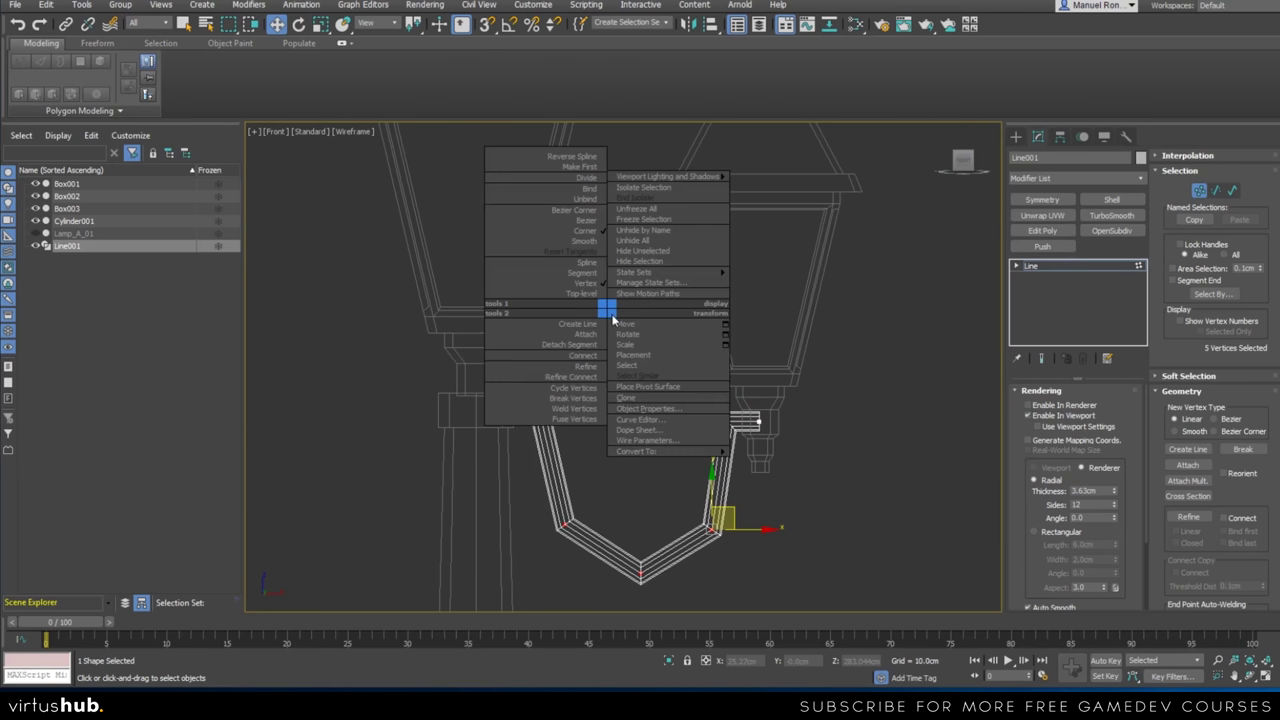
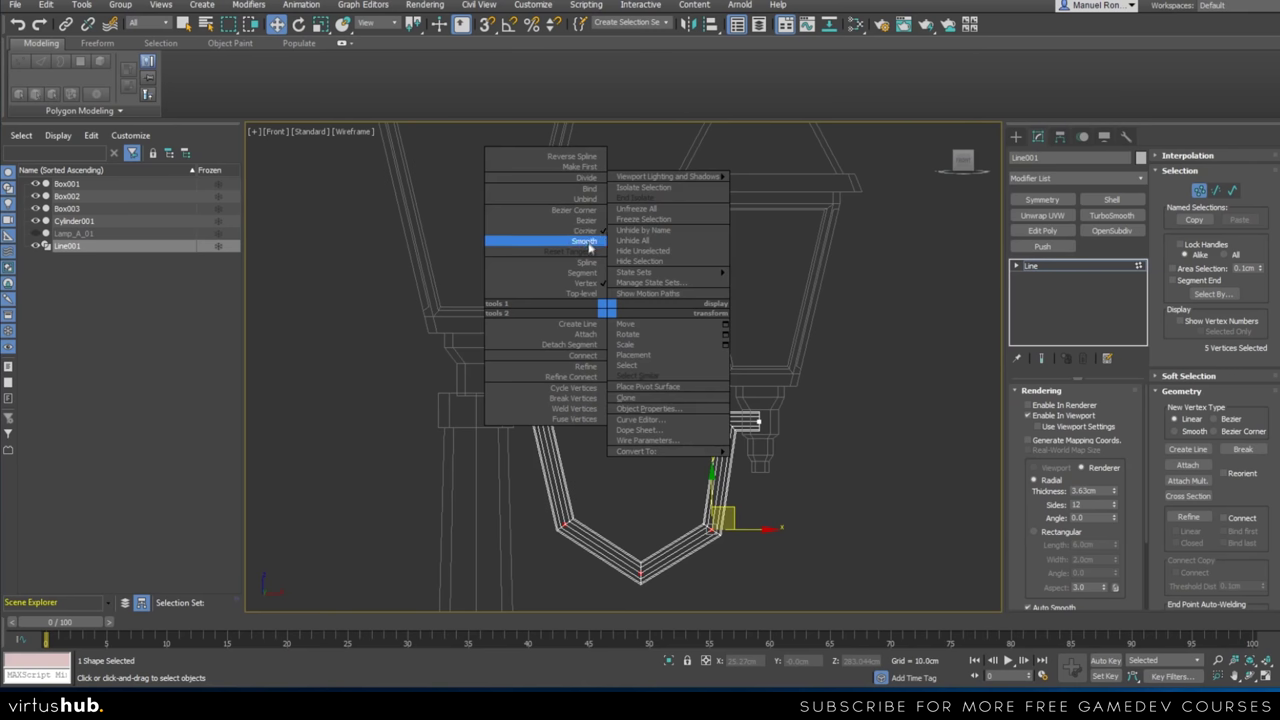
left_click(588, 243)
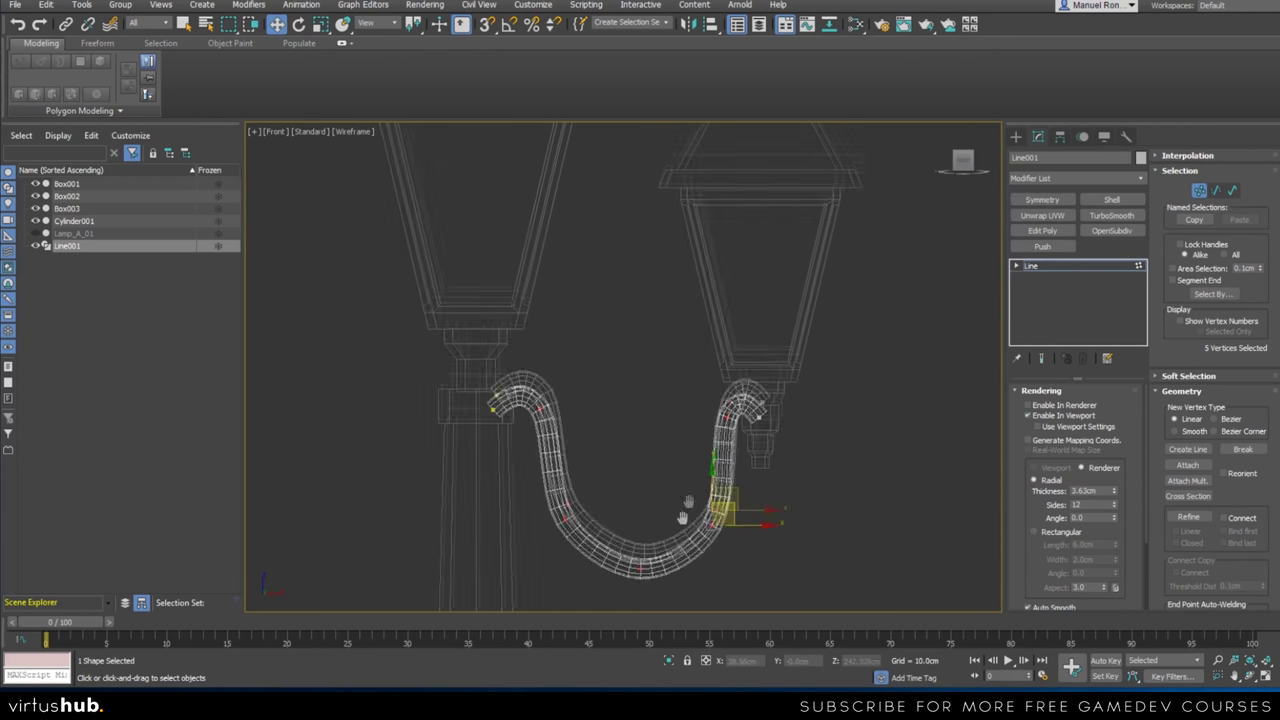
Nudge the arm's lowest vertex sideways, lower the vertex beside the post collar, and fine-tune the start vertex inside the collar
middle_click_drag(683, 530, 703, 450)
scroll(653, 480, "up", 2)
left_click_drag(649, 467, 701, 568)
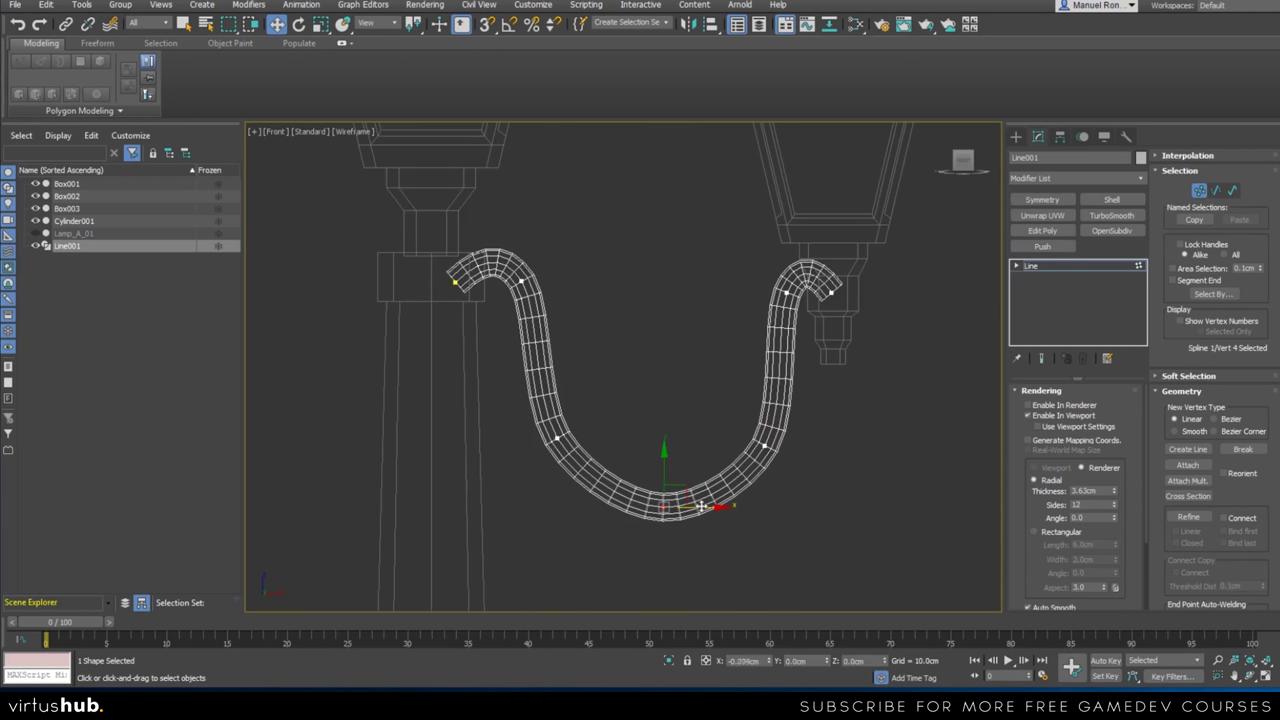
left_click(519, 279)
left_click_drag(522, 234, 521, 267)
left_click(449, 275)
left_click_drag(463, 299, 463, 298)
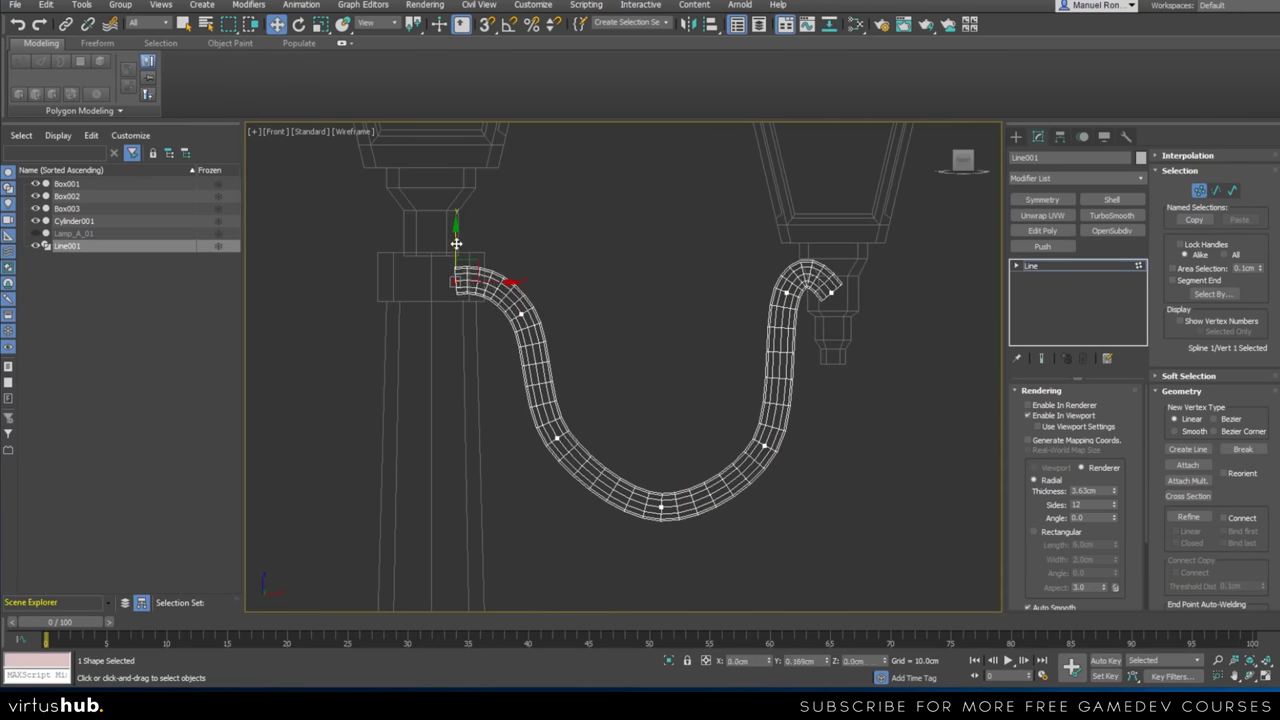
Lower the arm's sixth vertex beside the lantern finial to about X 46.2 cm, Z 259.1 cm to open the tight bend
scroll(815, 262, "up", 3)
left_click(788, 290)
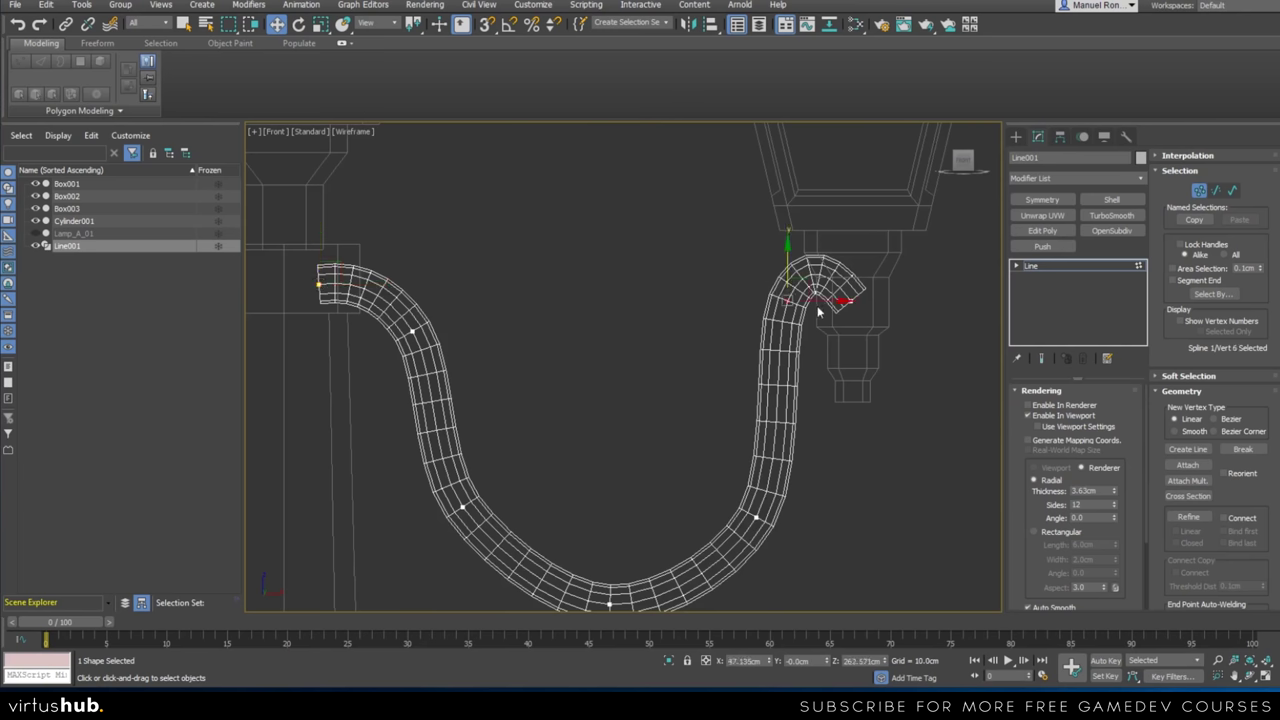
left_click_drag(777, 290, 782, 301)
scroll(828, 437, "down", 3)
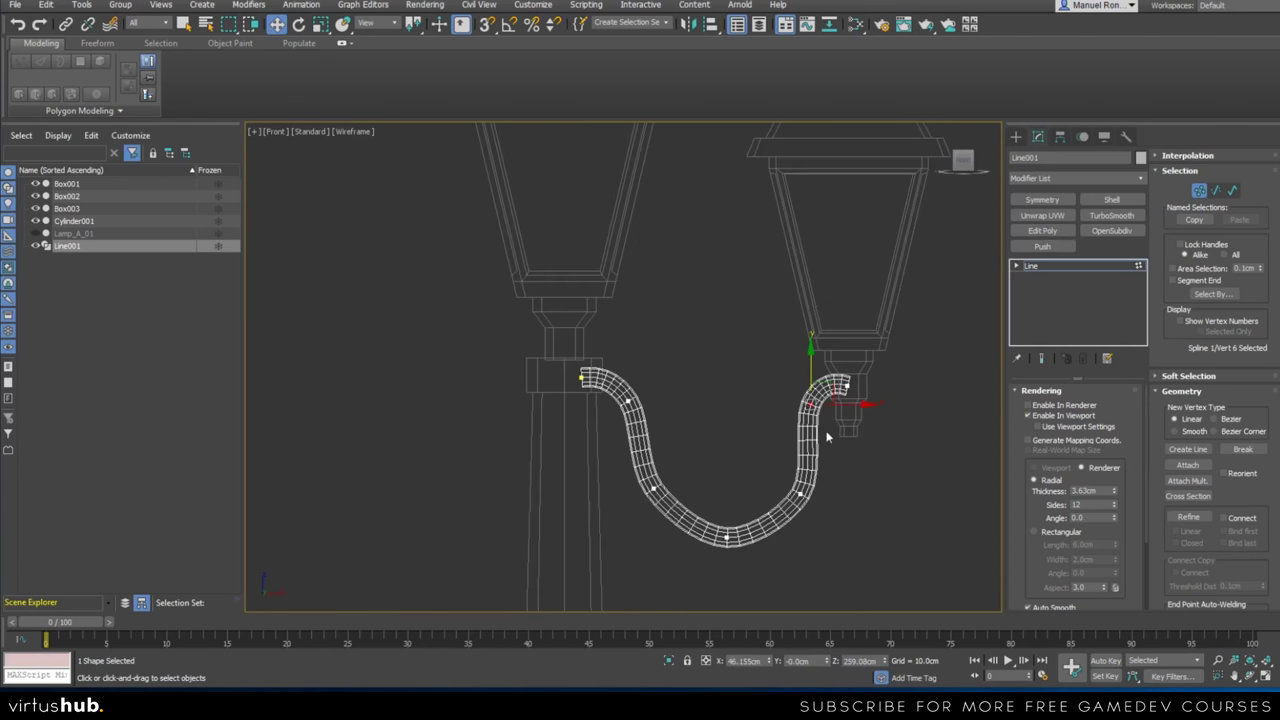
Reduce the arm's radial tube to 6 sides and check the faceting from several angles in perspective
key("p")
scroll(637, 446, "up", 3)
mouse_move(637, 446)
middle_mouse_down("alt")
mouse_move(674, 511)
mouse_move(666, 470)
mouse_move(663, 522)
middle_mouse_up("alt")
scroll(666, 460, "up", 3)
scroll(663, 522, "up", 2)
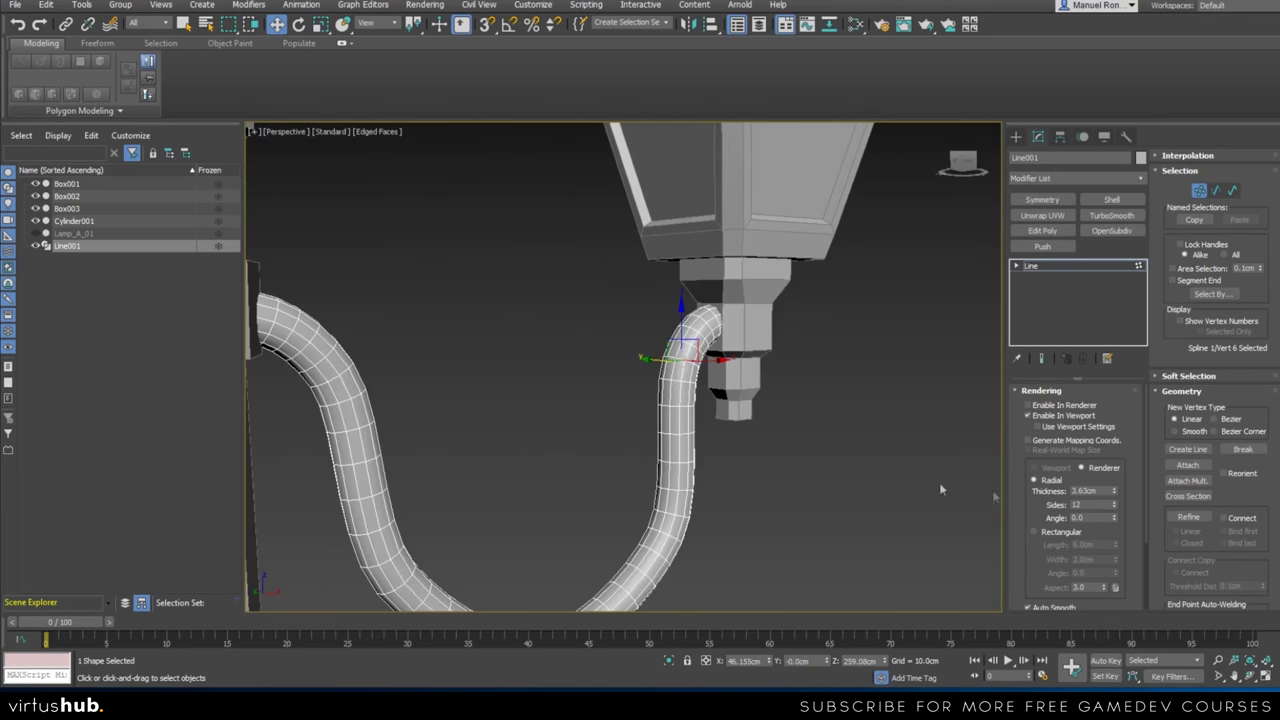
left_click_drag(1113, 512, 1113, 512)
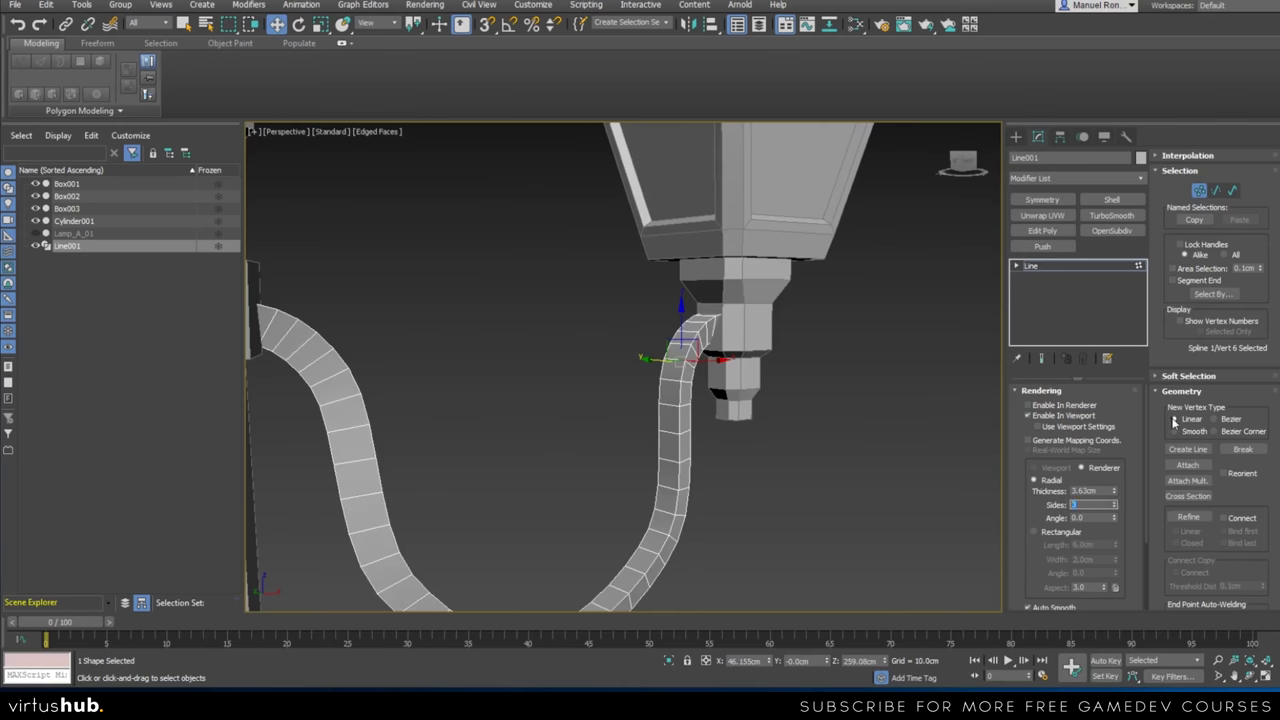
type("6")
key("Return")
middle_click_drag(645, 545, 612, 520, "alt")
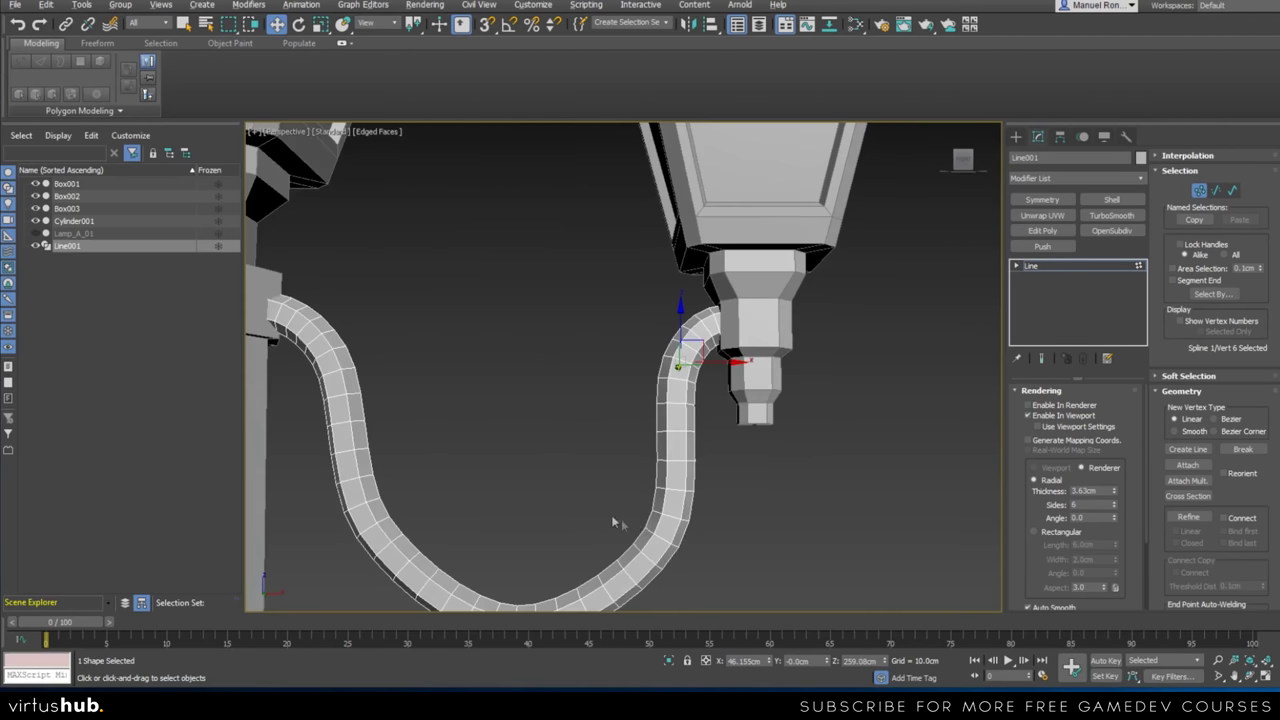
middle_click_drag(860, 400, 950, 336, "alt")
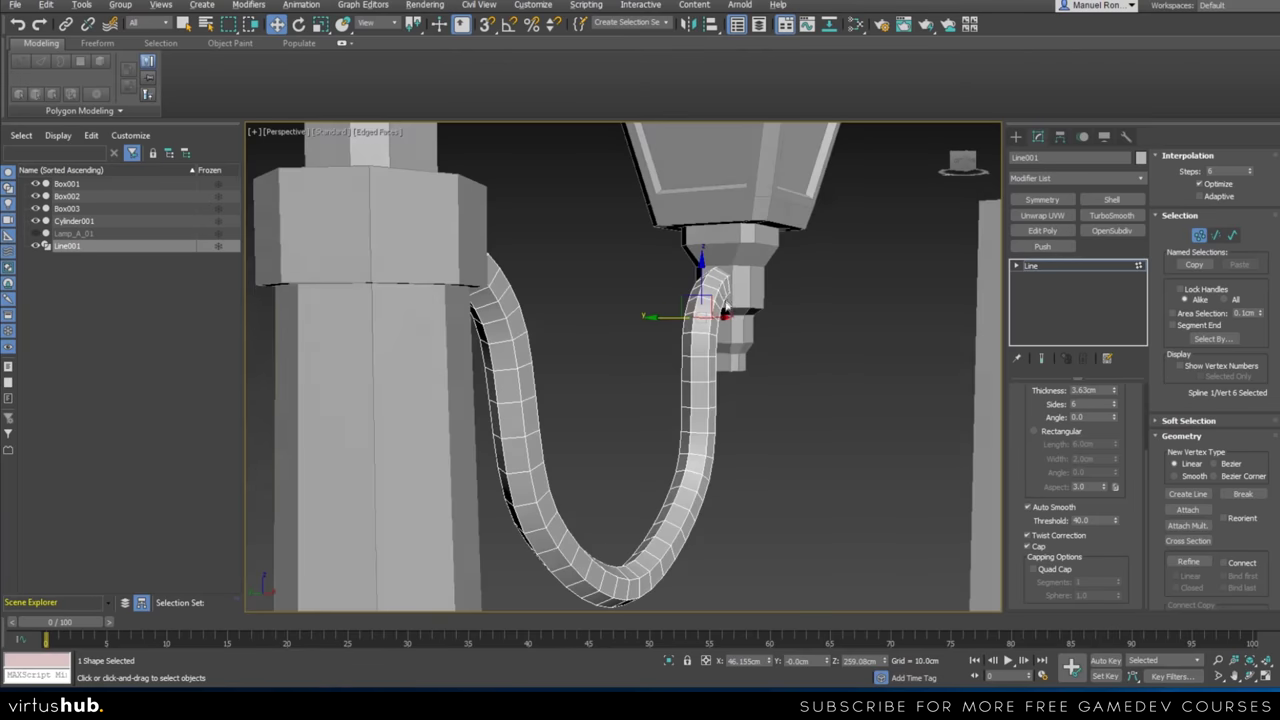
Lower the arm's end vertex inside the lantern finial to about Z 262.0 cm and its sixth vertex to about Z 258.4 cm
scroll(965, 340, "up", 3)
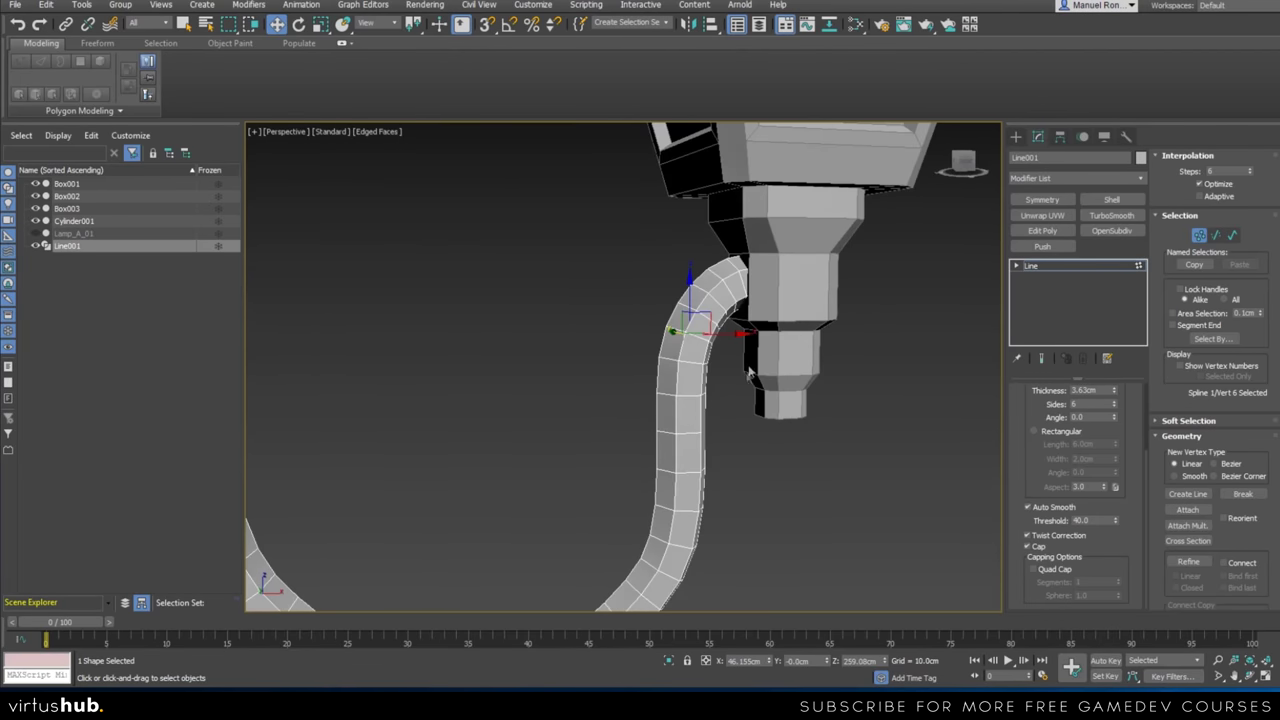
key("F3")
scroll(785, 300, "up", 2)
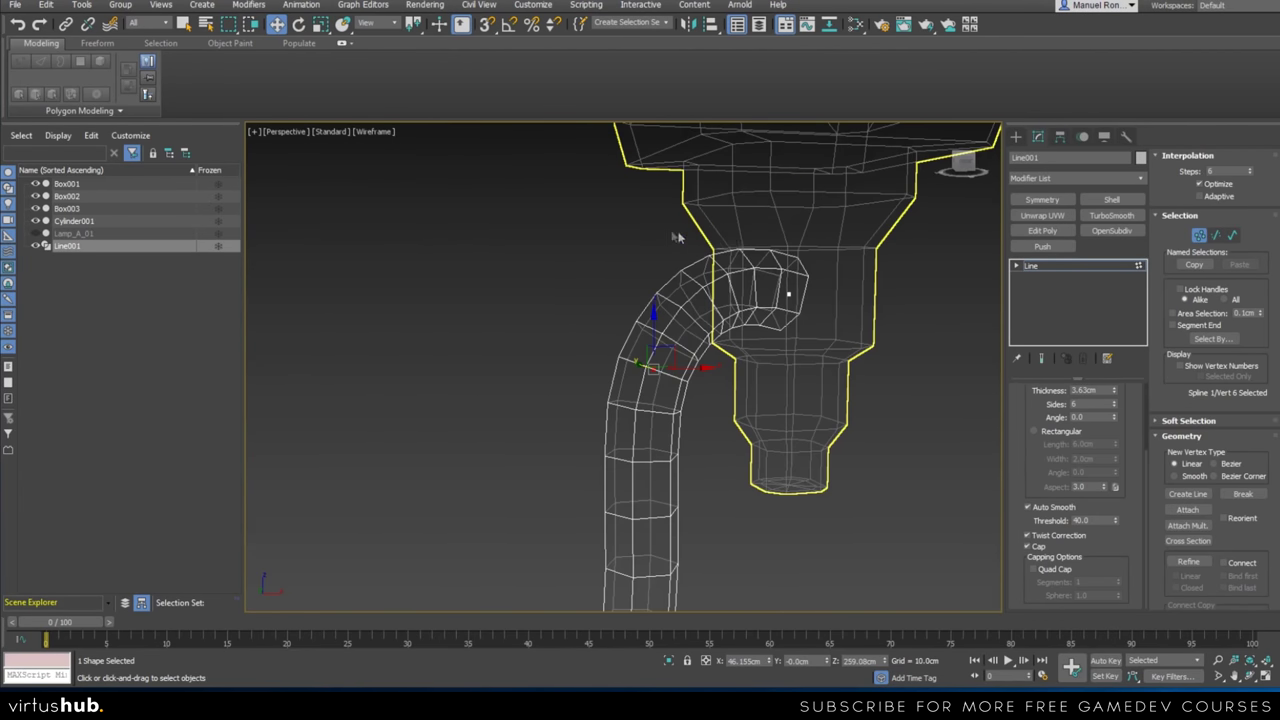
left_click(788, 293)
mouse_move(777, 261)
left_mouse_down()
mouse_move(804, 312)
mouse_move(790, 270)
left_mouse_up()
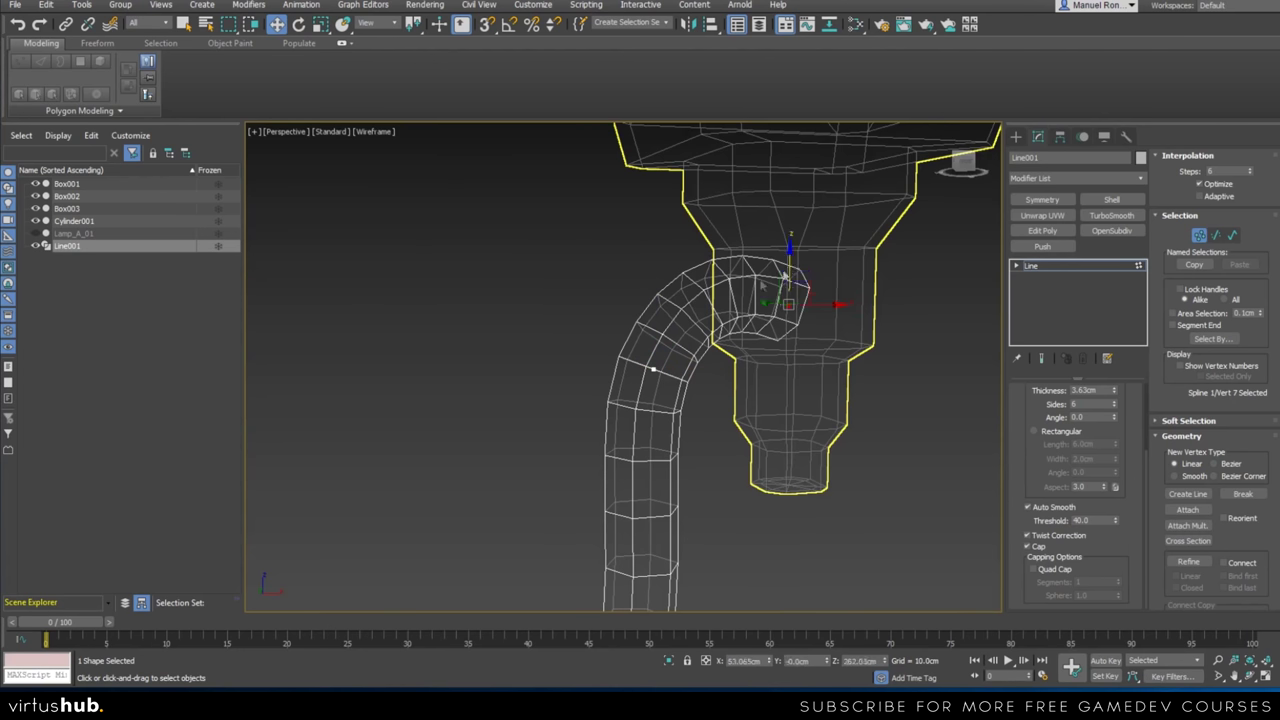
left_click_drag(678, 406, 678, 406)
left_click_drag(652, 327, 652, 341)
key("F3")
scroll(717, 404, "down", 3)
middle_click_drag(736, 456, 860, 456, "alt")
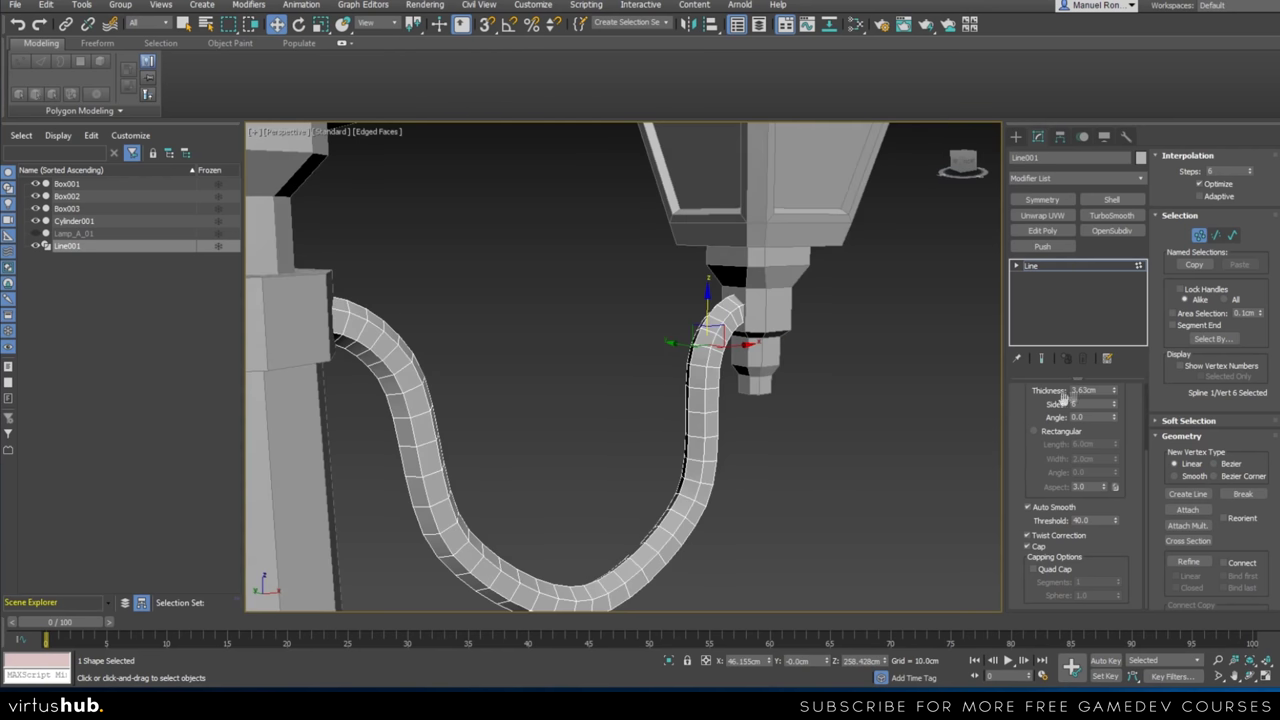
Set the arm's radial thickness to 4.2 cm and check its fit at the lantern finial
double_click(1101, 391)
type("4.2")
key("Return")
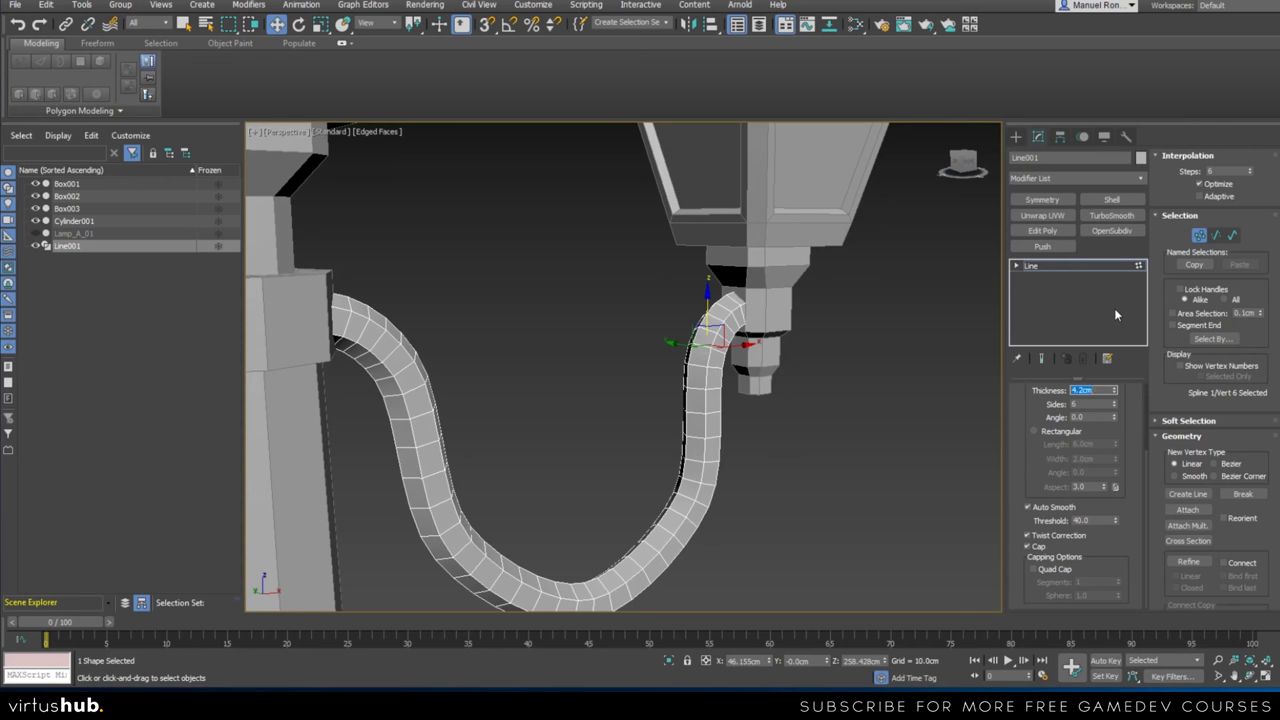
middle_click_drag(904, 304, 661, 383, "alt")
middle_click_drag(671, 464, 695, 380, "alt")
scroll(694, 379, "up", 6)
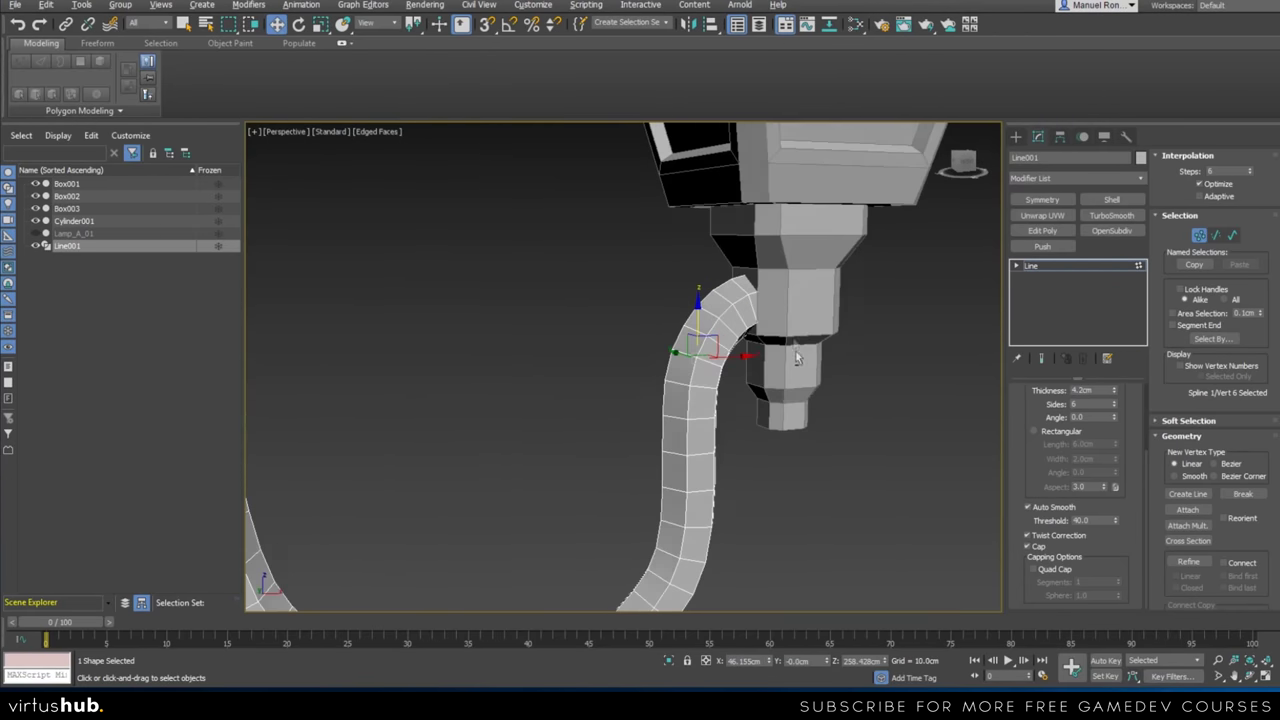
Set the arm's radial thickness to 4.0 cm and check its proportions against the post and lantern from several angles
left_click(1040, 362)
middle_click_drag(675, 408, 747, 399, "alt")
scroll(647, 226, "down", 3)
scroll(690, 275, "up", 5)
scroll(690, 277, "down", 4)
middle_click_drag(688, 278, 503, 340, "alt")
middle_click_drag(450, 273, 539, 277, "alt")
middle_click_drag(574, 384, 574, 343, "alt")
scroll(577, 354, "down", 5)
scroll(574, 343, "up", 4)
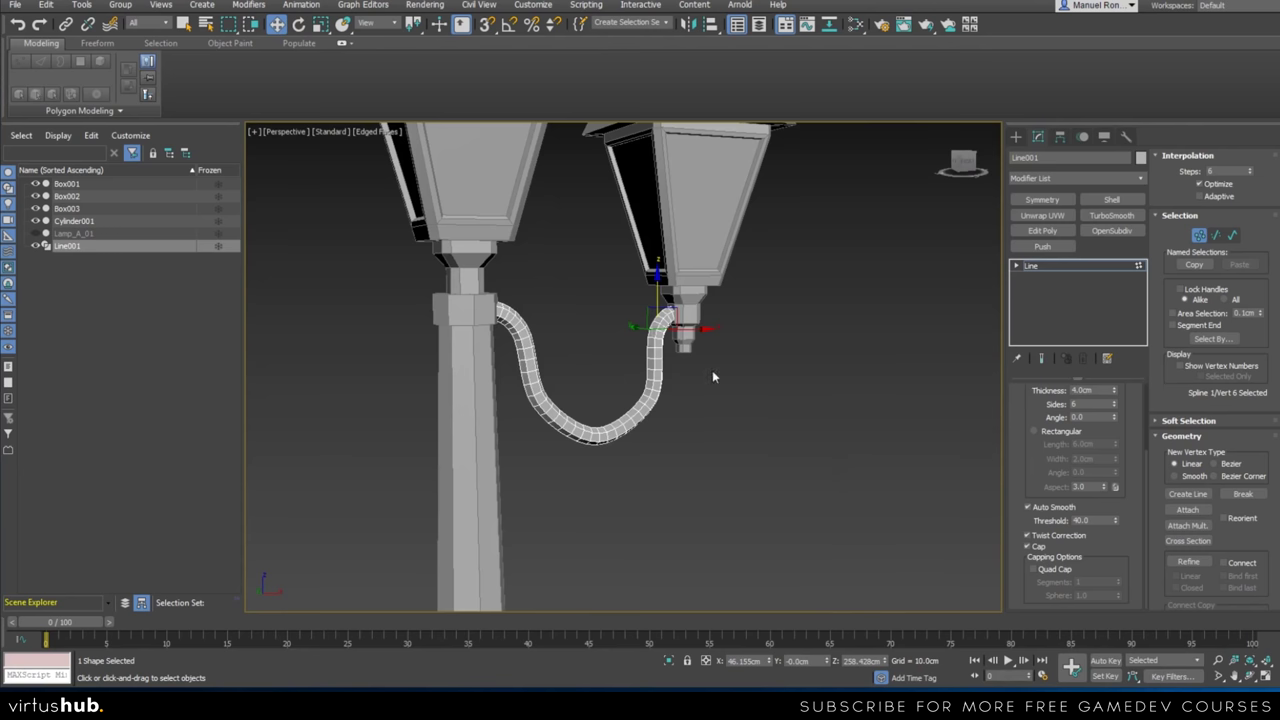
Convert the arm spline to an Editable Poly
scroll(590, 382, "up", 3)
right_click(730, 420)
mouse_move(820, 560)
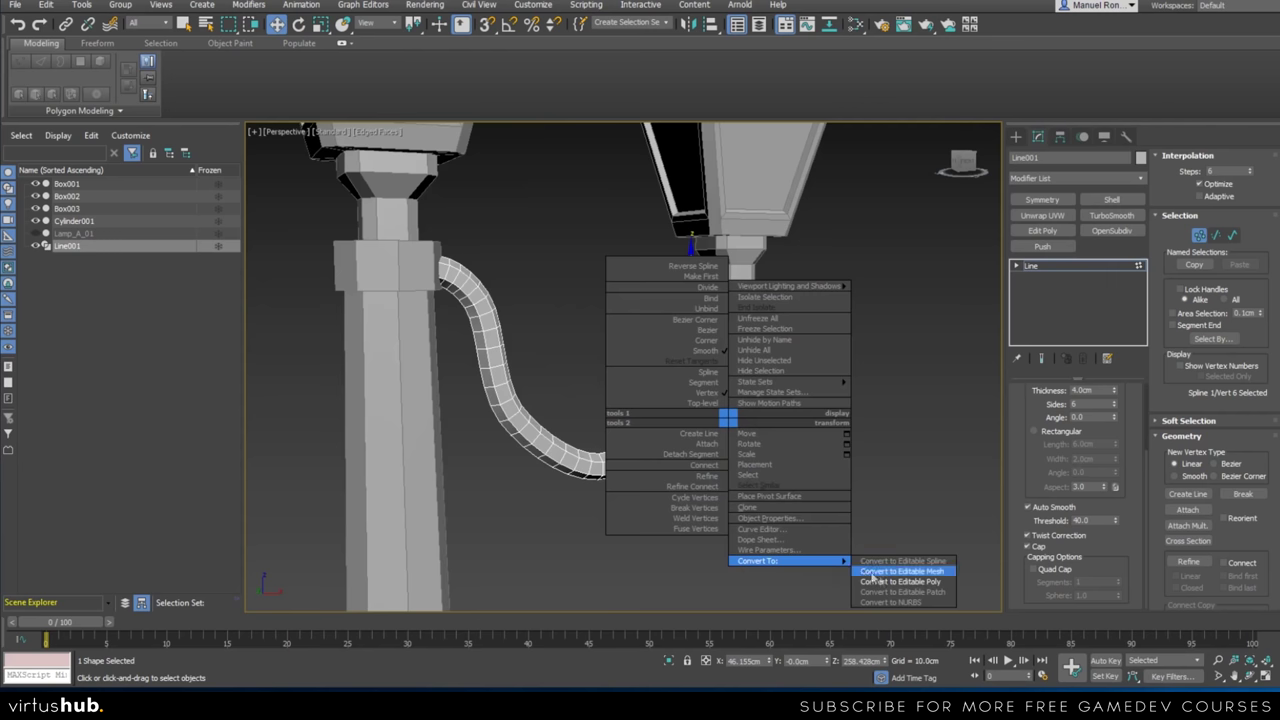
left_click(897, 583)
Remove the arm's two intermediate edge loops hidden inside the lantern finial, together with their vertices
key("2")
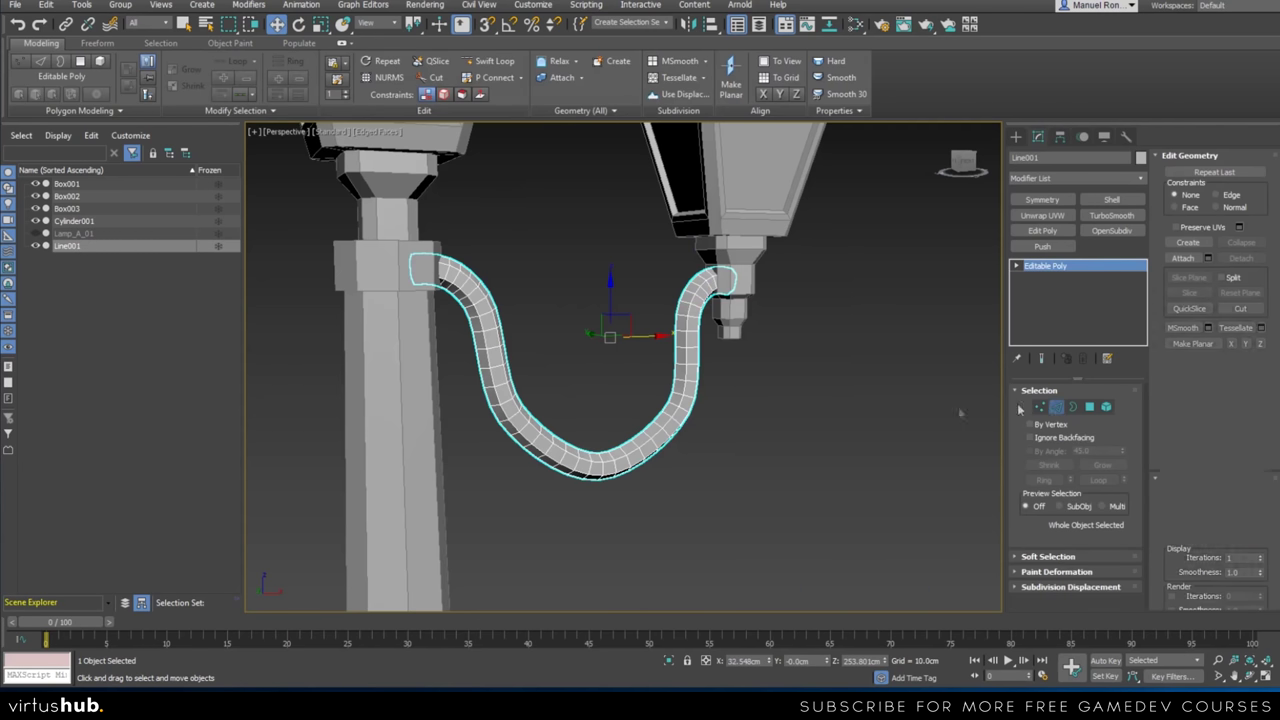
scroll(708, 303, "up", 3)
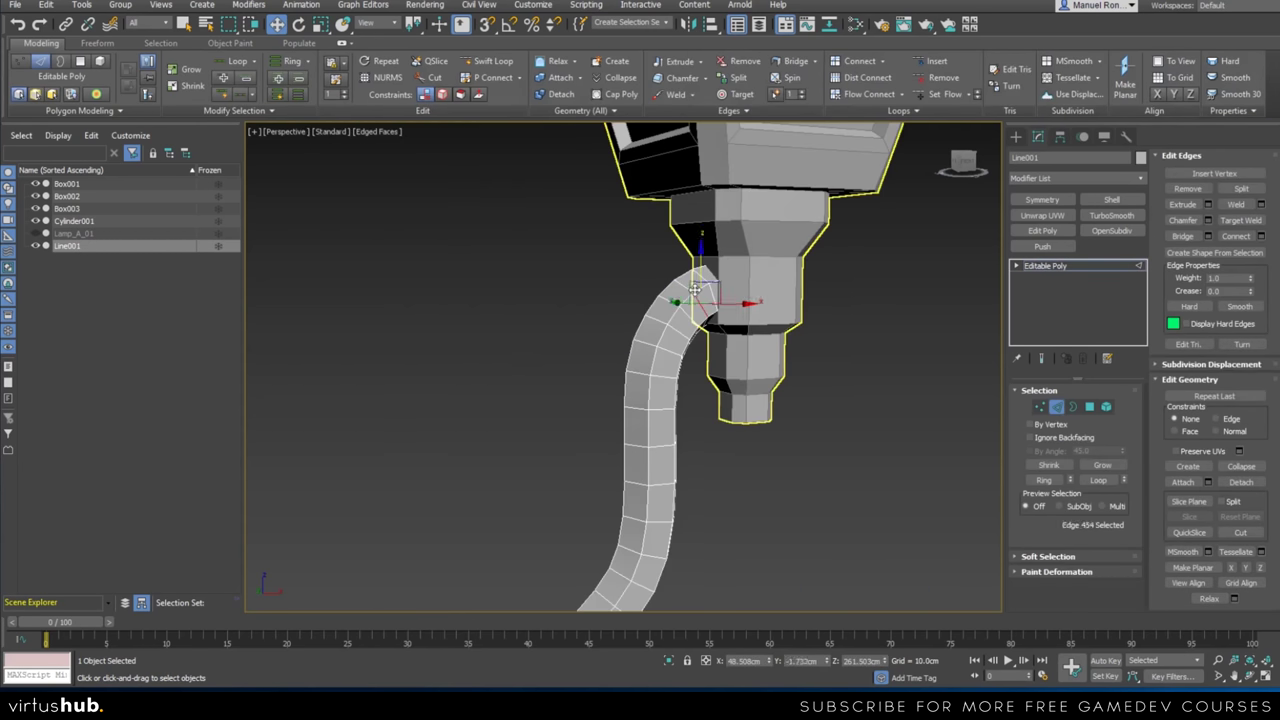
double_click(686, 319)
scroll(686, 319, "up", 3)
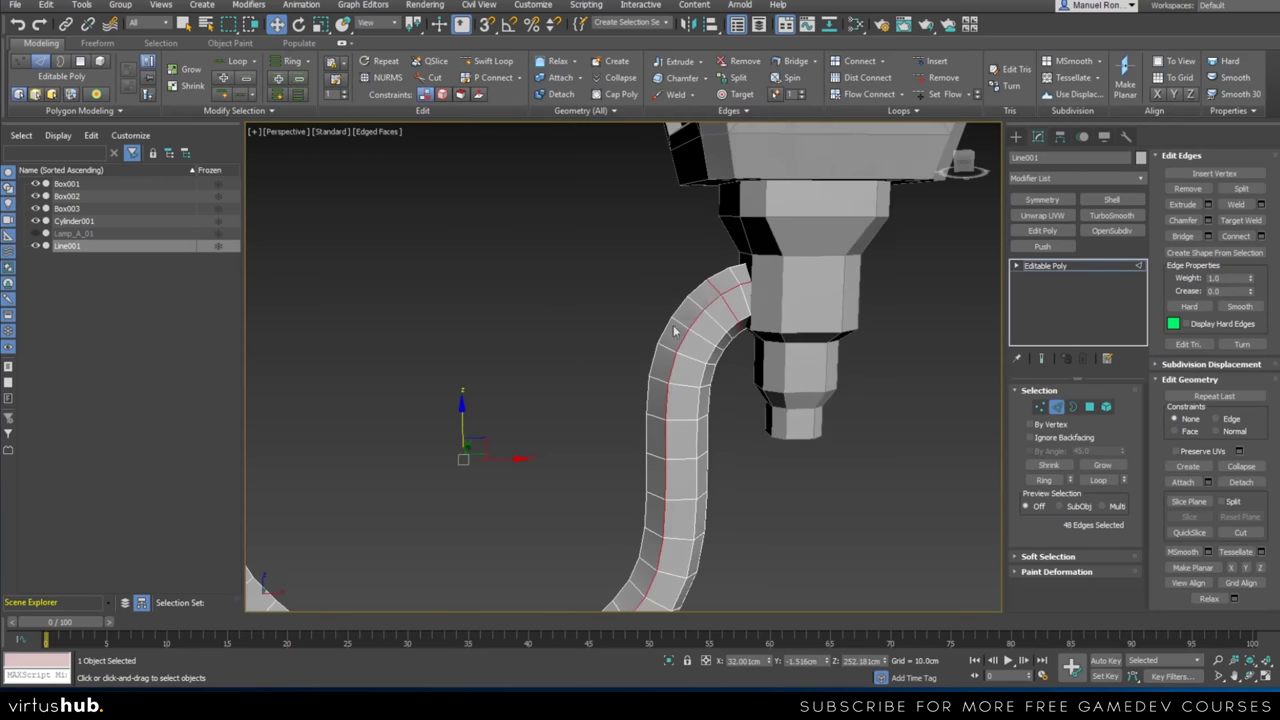
double_click(746, 276)
left_click(816, 256)
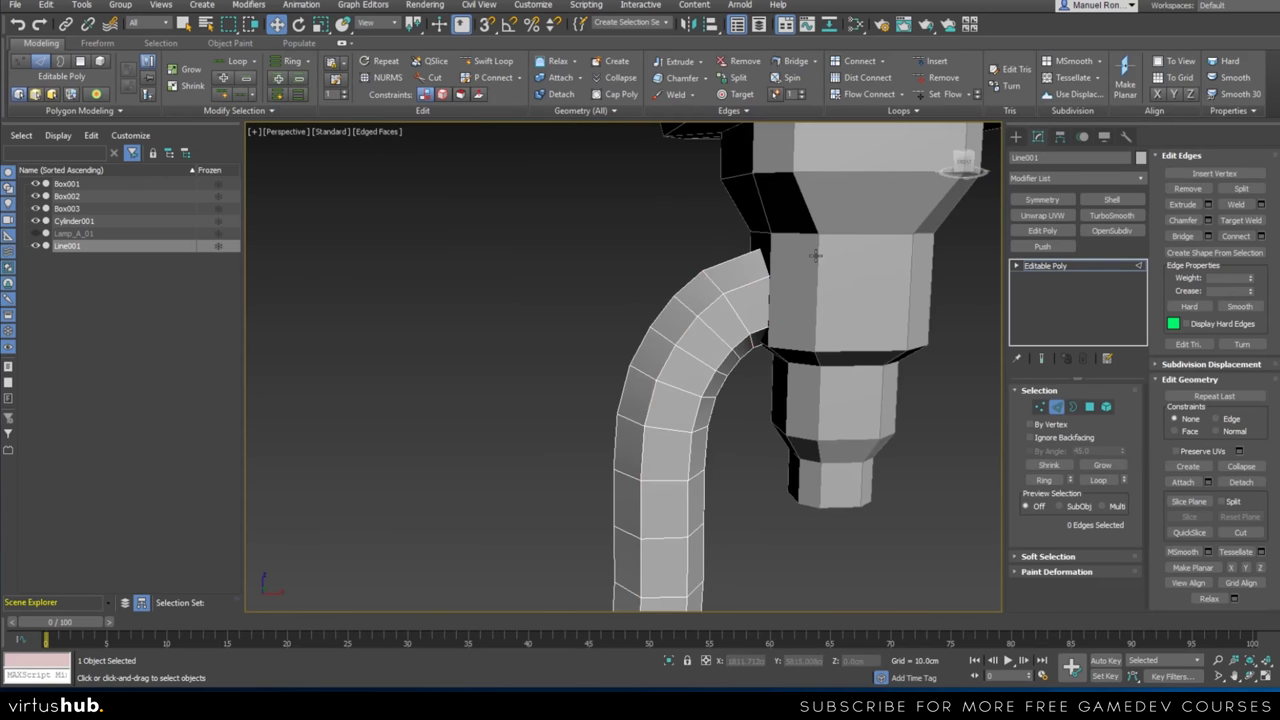
key("ctrl+z")
middle_click_drag(753, 362, 736, 392)
key("F3")
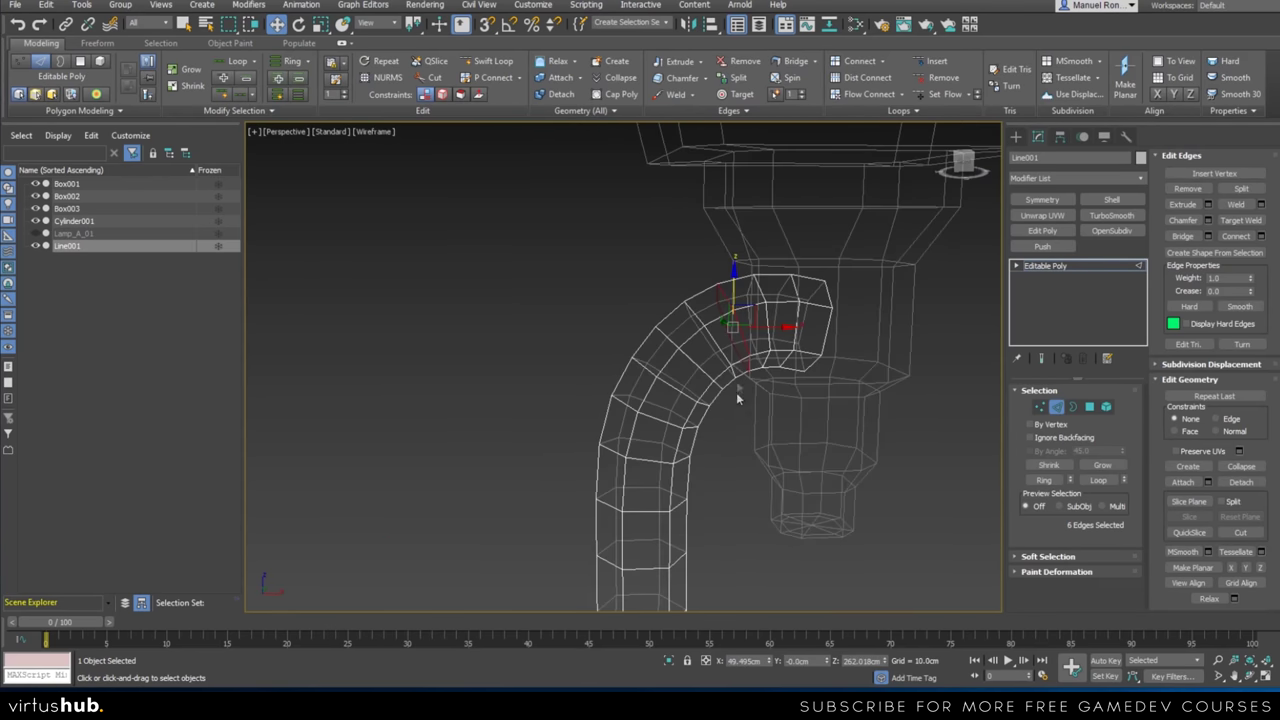
middle_click_drag(781, 328, 777, 307, "alt")
left_click_drag(748, 283, 787, 322)
double_click(796, 285, "ctrl")
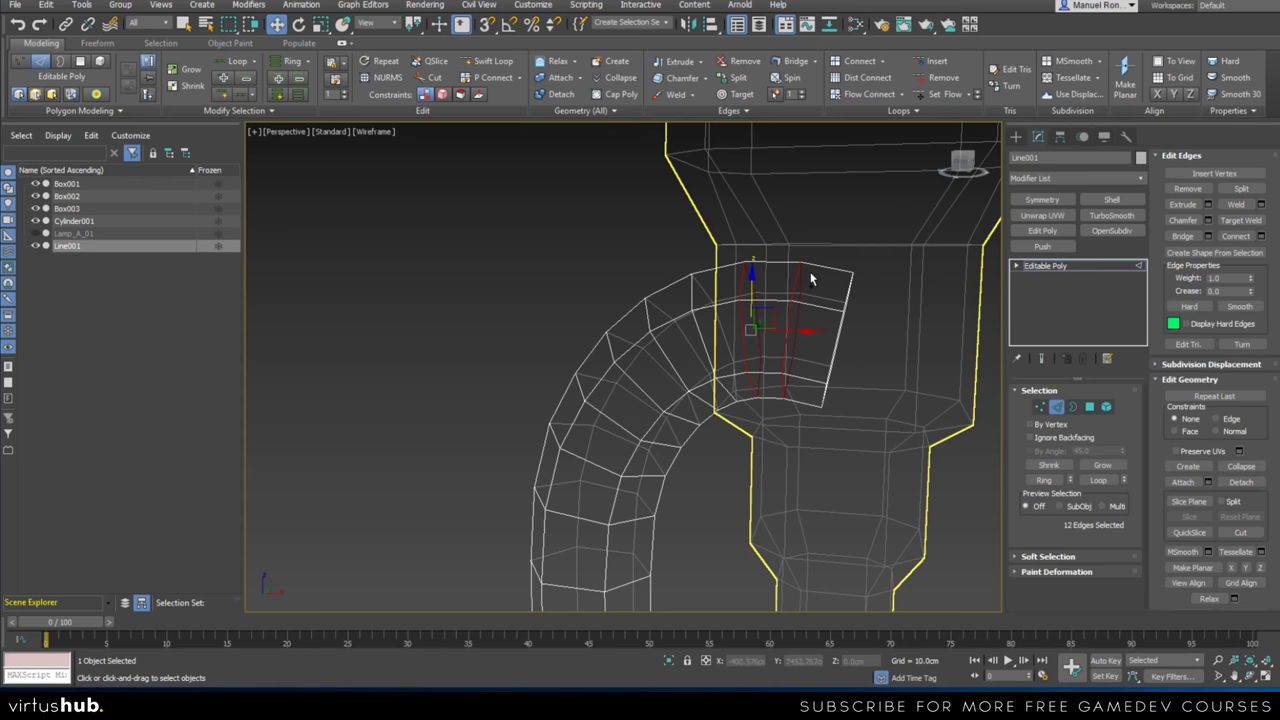
left_click(811, 279)
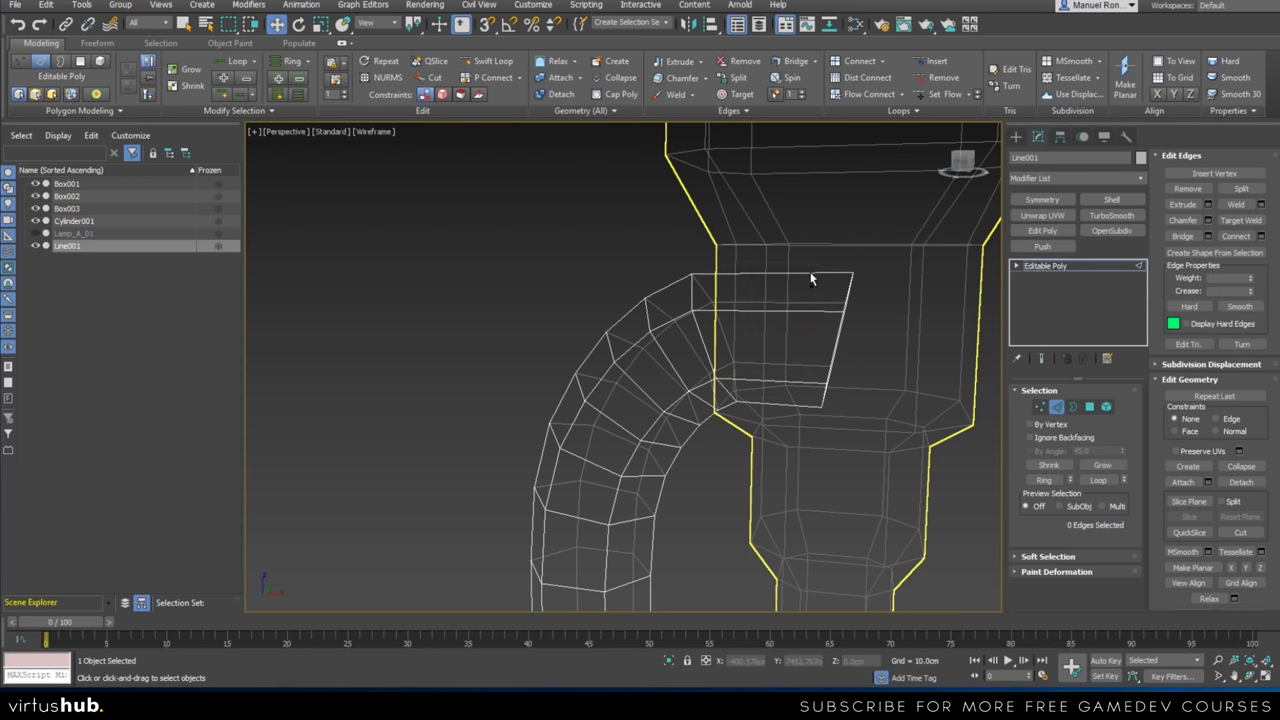
Remove three alternate edge loops with their vertices along the arm's straight section below the lantern-side bend
scroll(662, 363, "down", 10)
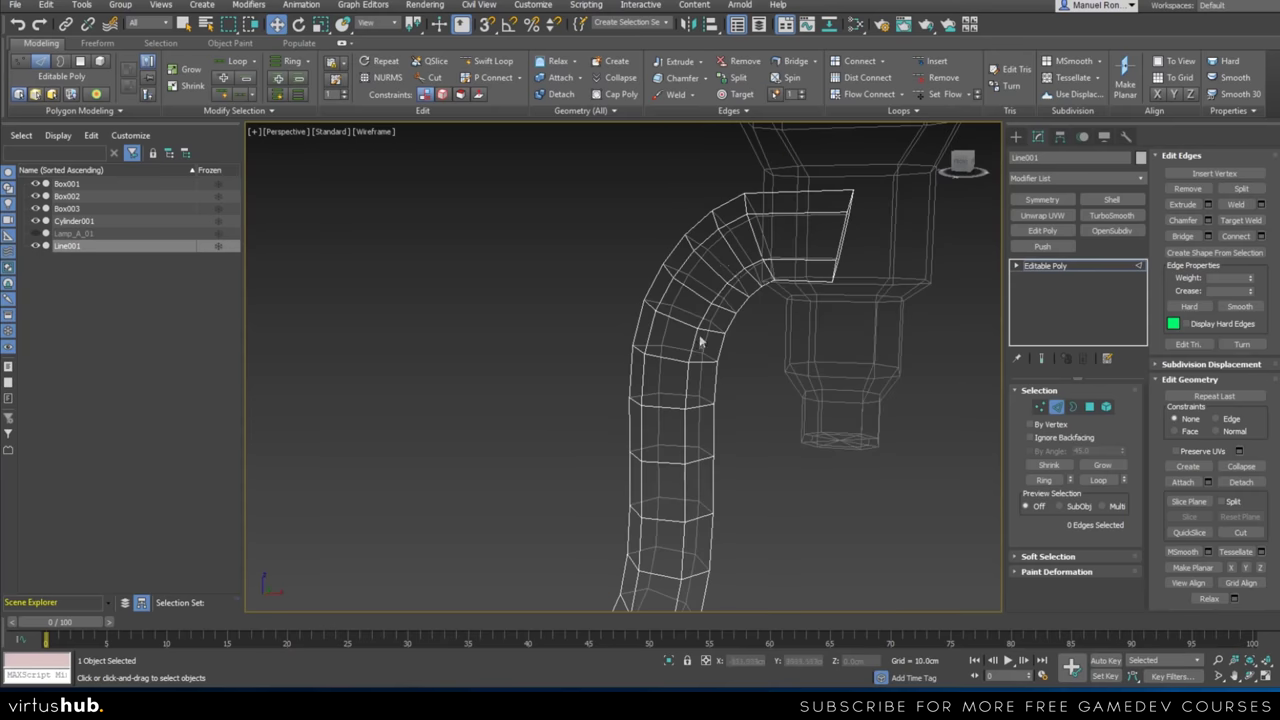
double_click(735, 294)
double_click(732, 371, "ctrl")
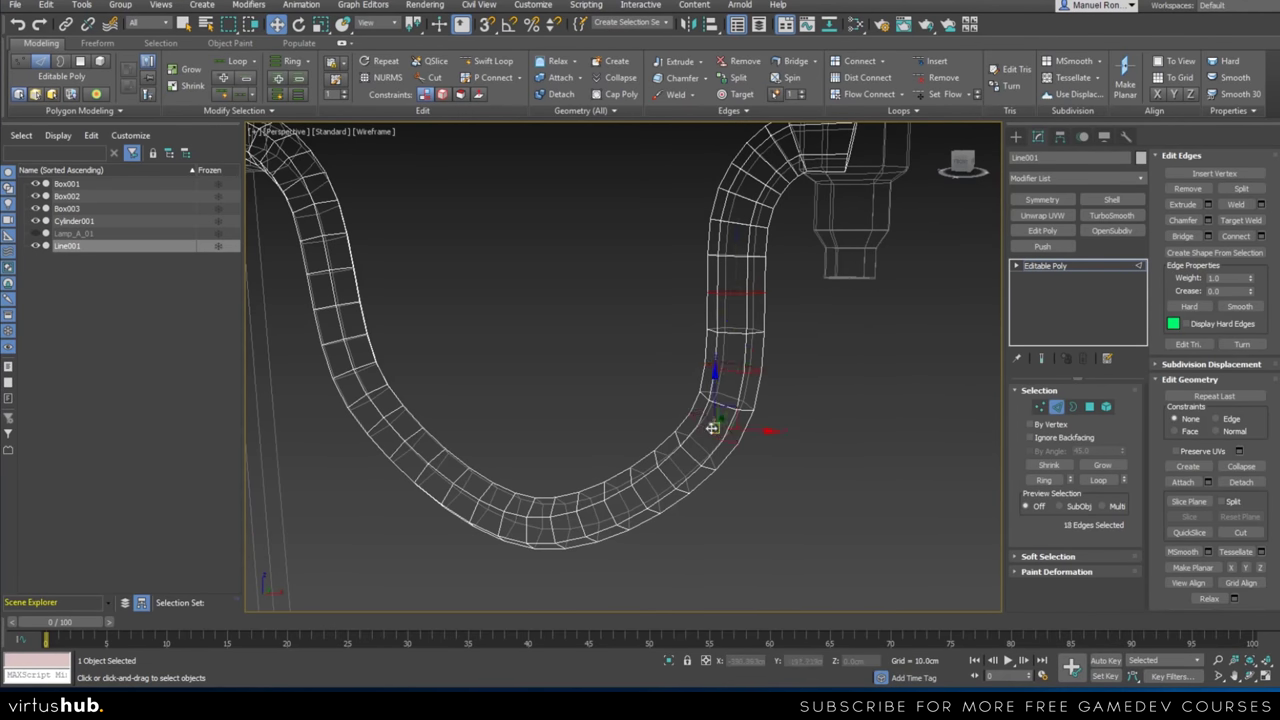
key("ctrl+BackSpace")
middle_click_drag(727, 405, 772, 433, "alt")
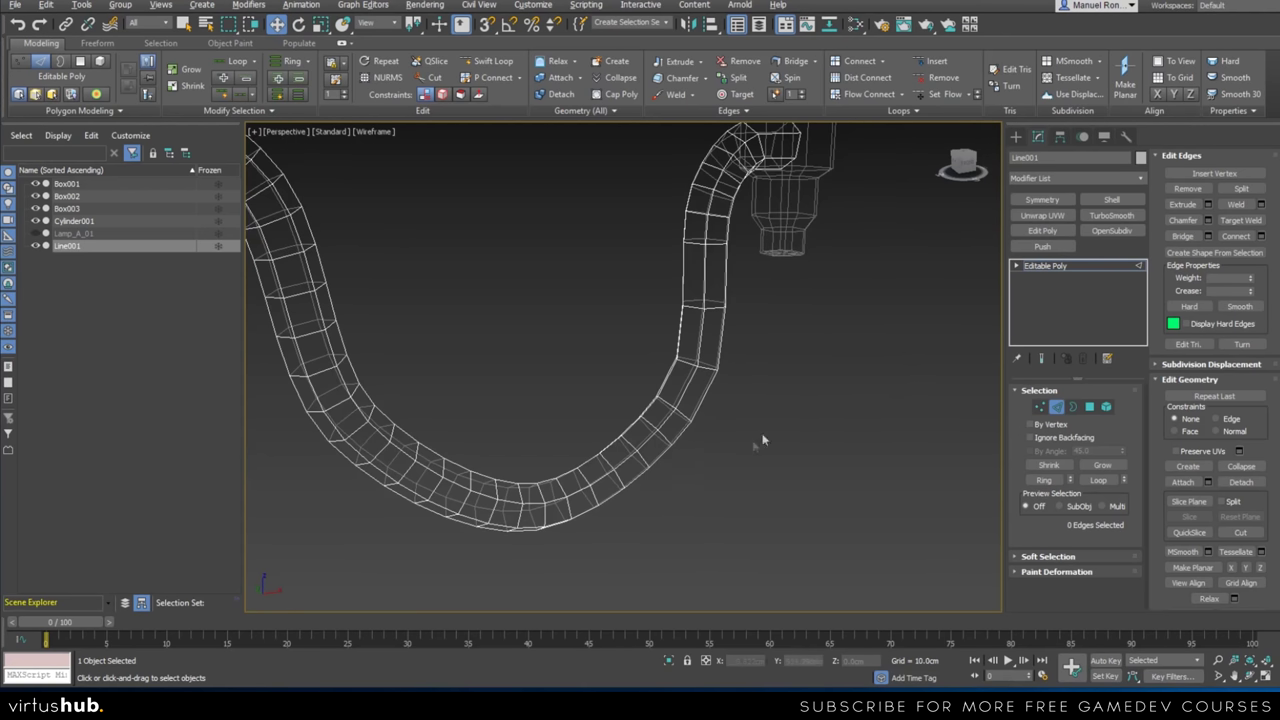
Remove every other edge loop with its vertices around the arm's lower curve and up its post-side section
double_click(659, 439)
double_click(614, 481, "ctrl")
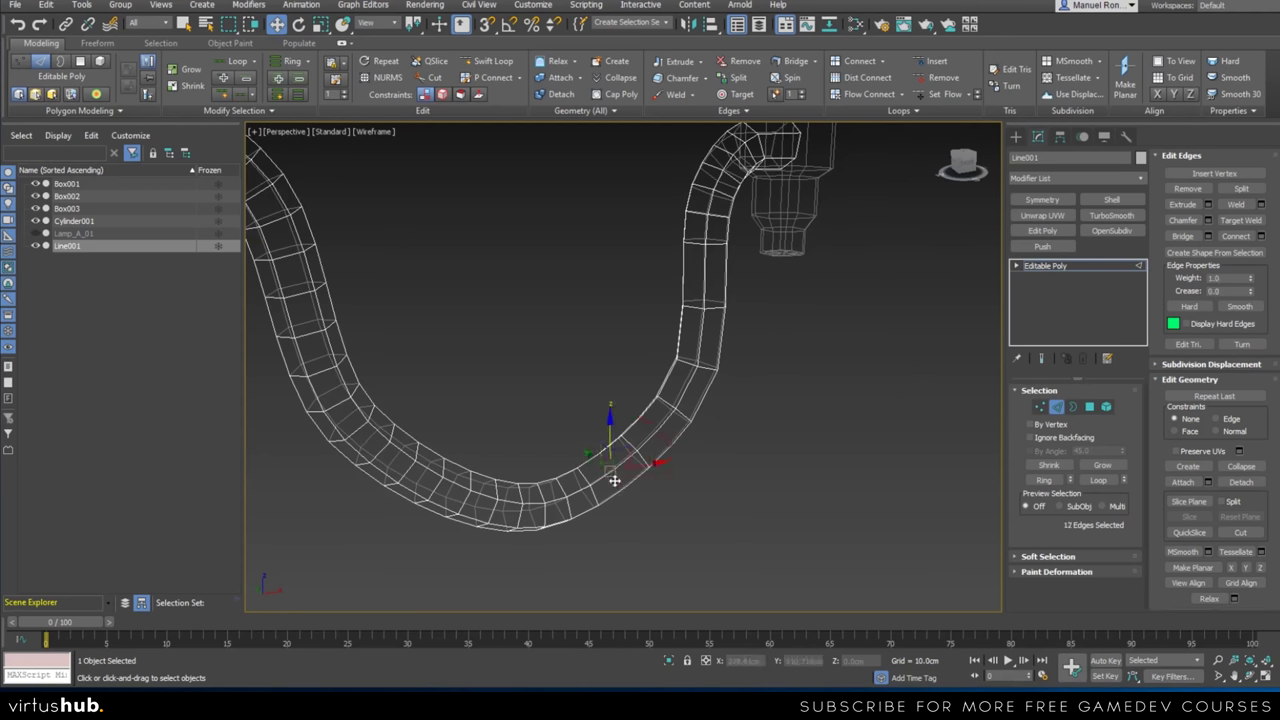
double_click(569, 509, "ctrl")
double_click(518, 519, "ctrl")
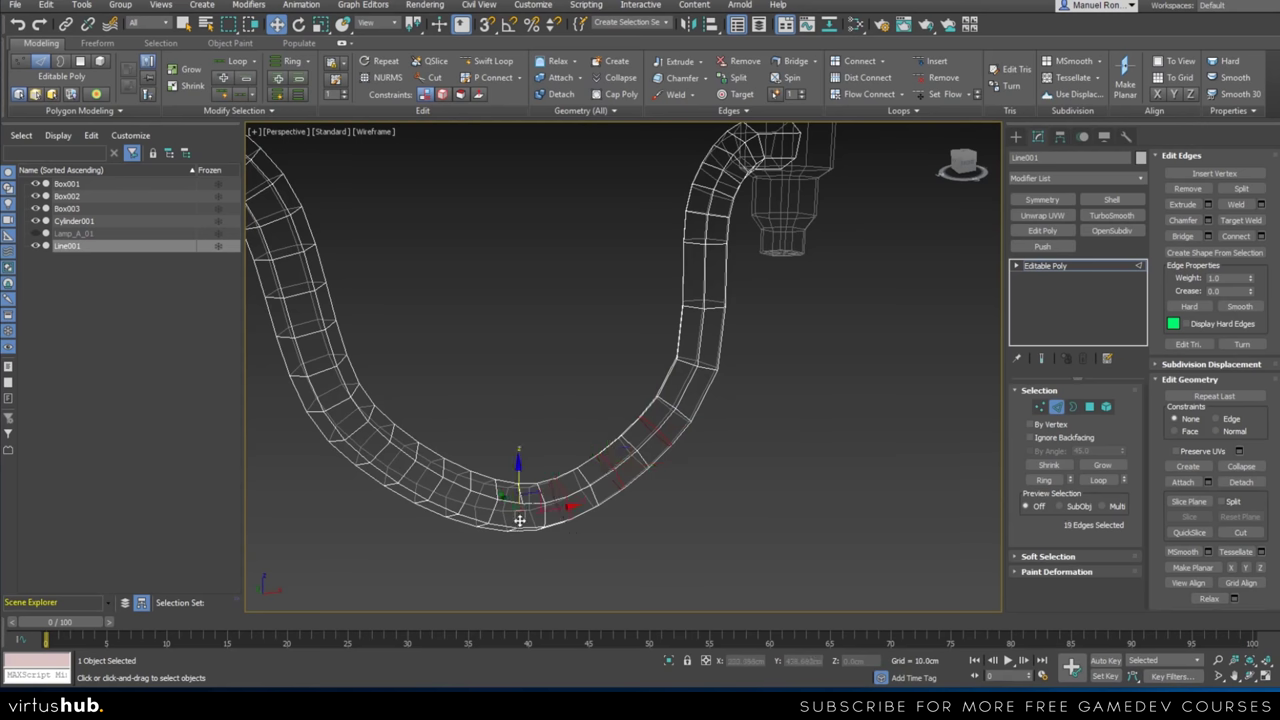
double_click(470, 505, "ctrl")
double_click(409, 478, "ctrl")
middle_click_drag(407, 474, 550, 452, "alt")
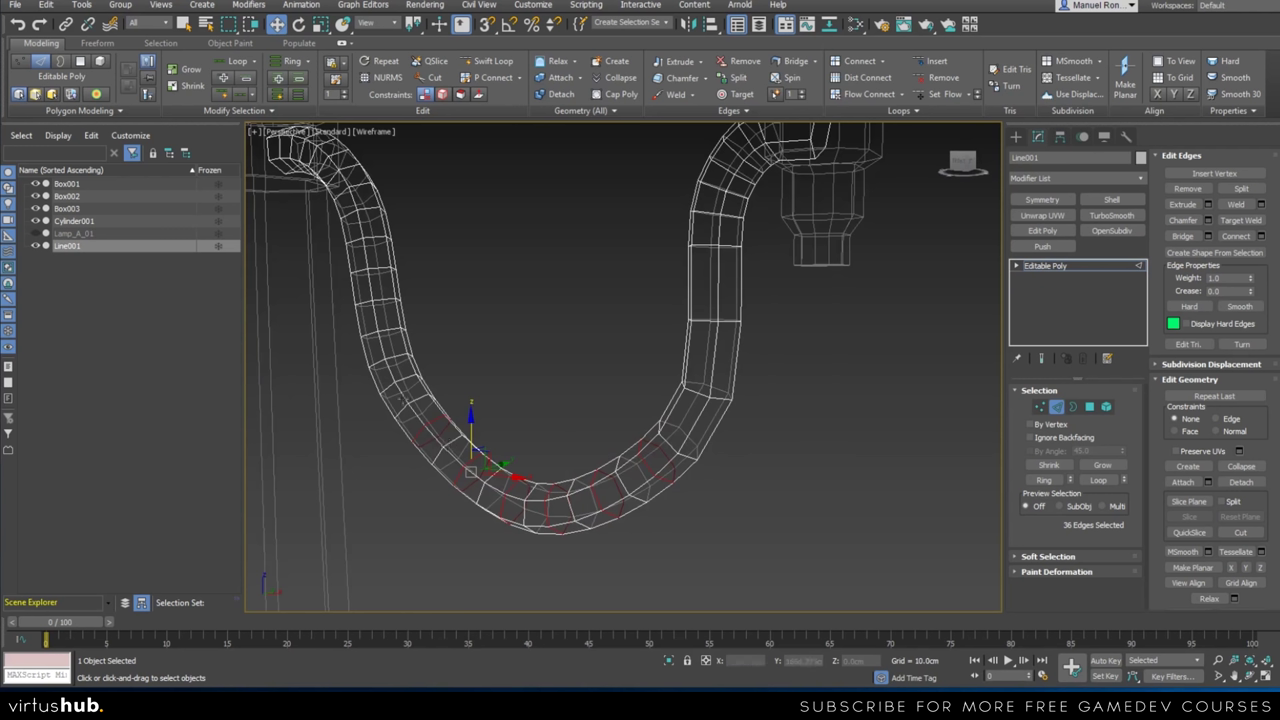
double_click(400, 385, "ctrl")
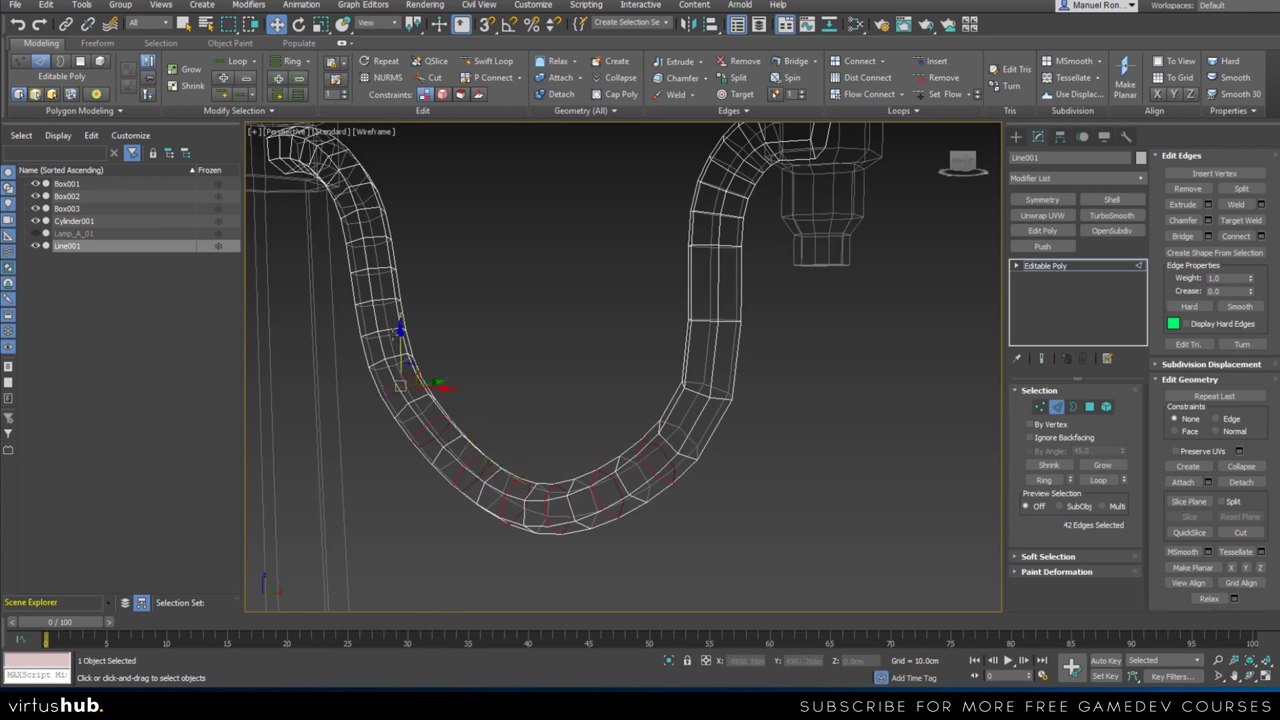
double_click(388, 330, "ctrl")
double_click(375, 270, "ctrl")
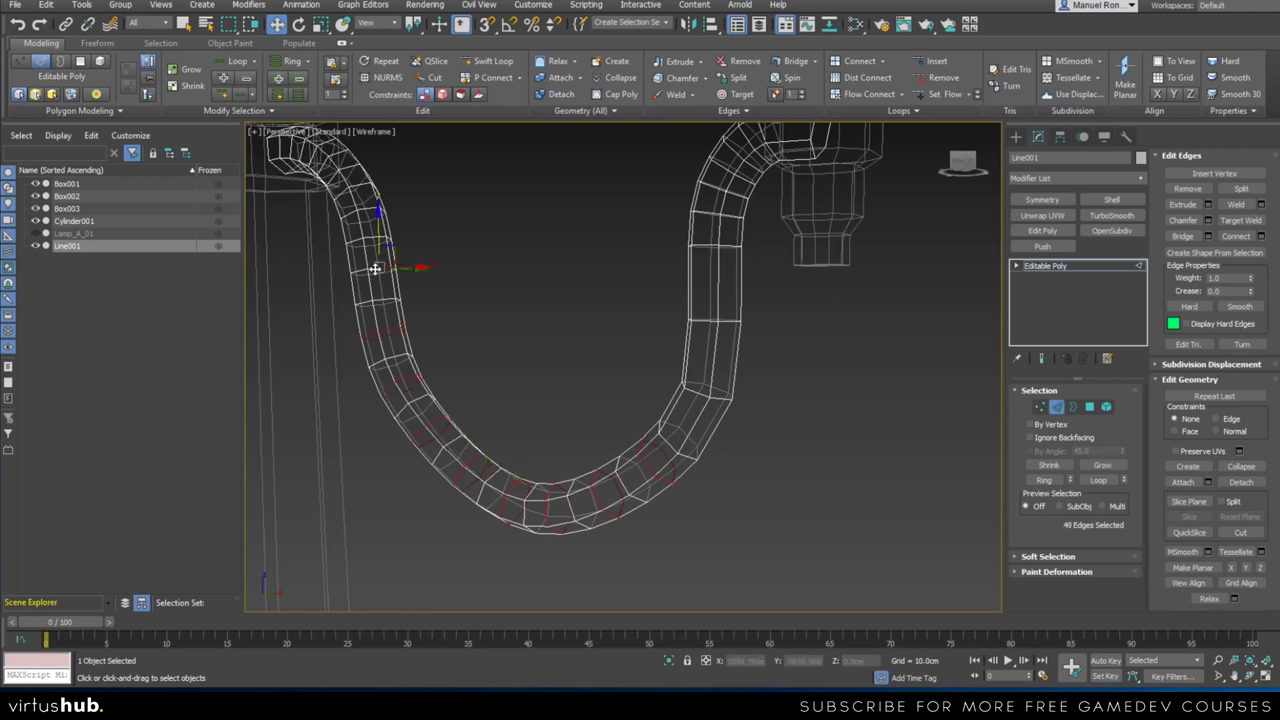
left_click(409, 186)
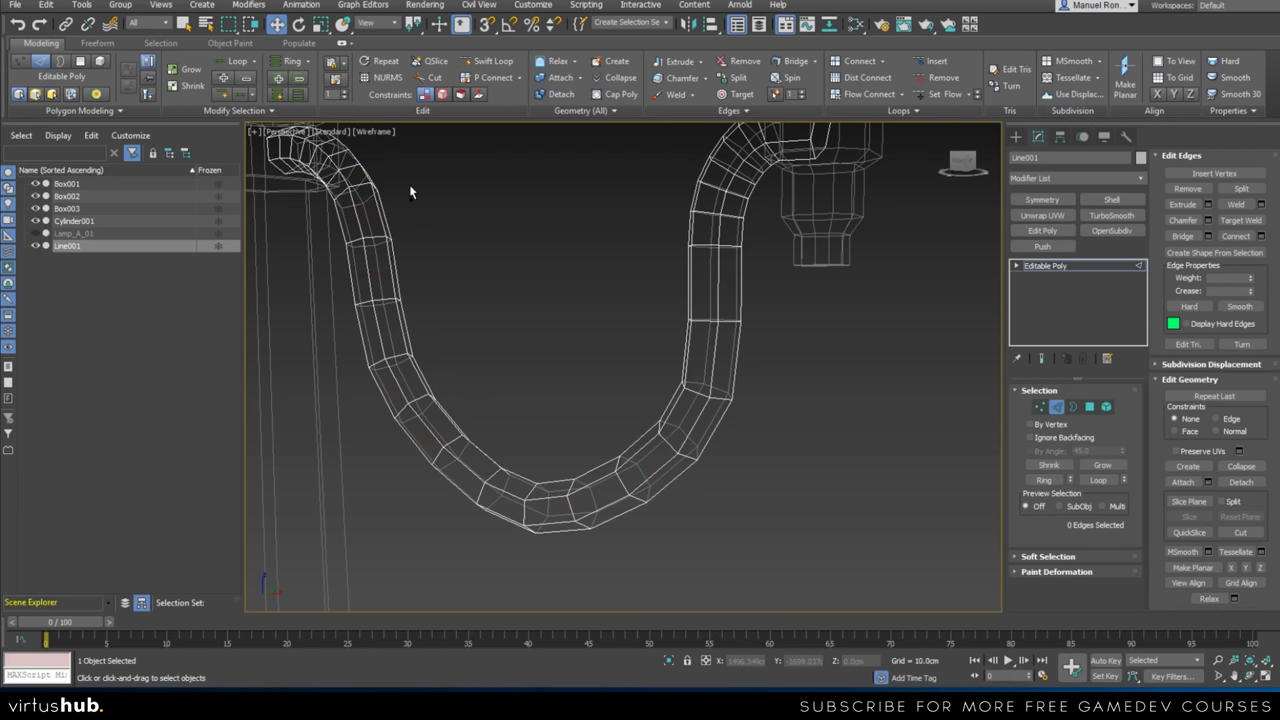
Remove the arm's two intermediate edge loops hidden inside the post collar, together with their vertices
middle_click_drag(409, 190, 386, 280, "alt")
scroll(384, 261, "up", 3)
scroll(425, 272, "up", 2)
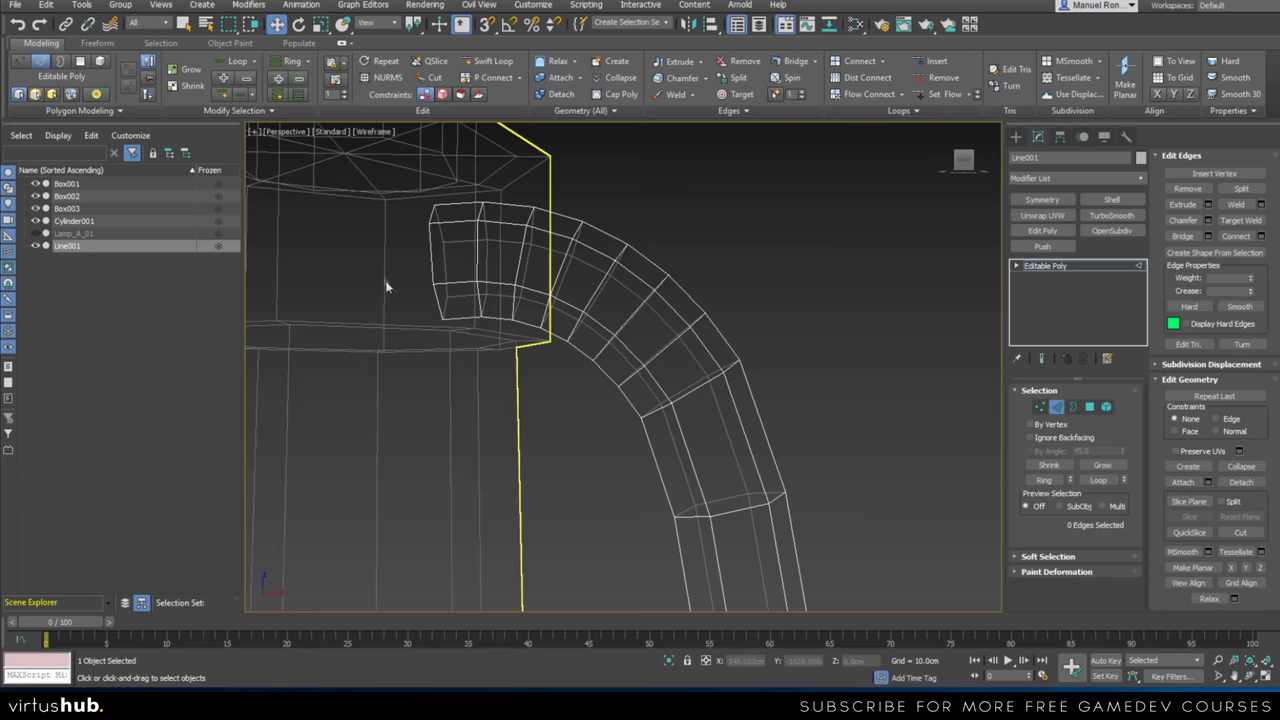
middle_click_drag(460, 254, 482, 262, "alt")
double_click(484, 252)
double_click(550, 251, "ctrl")
key("ctrl+BackSpace")
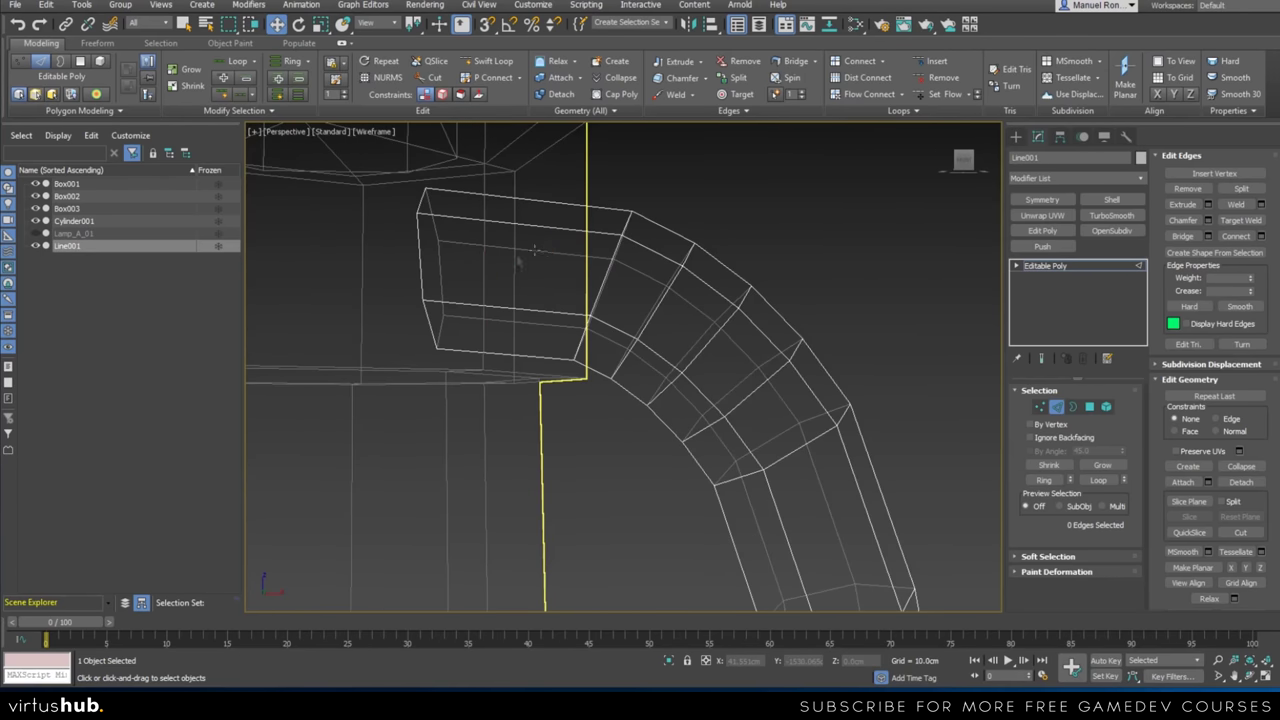
Remove two alternate edge loops with their vertices from the arm's upper bend beside the post collar
middle_click_drag(415, 205, 484, 246, "alt")
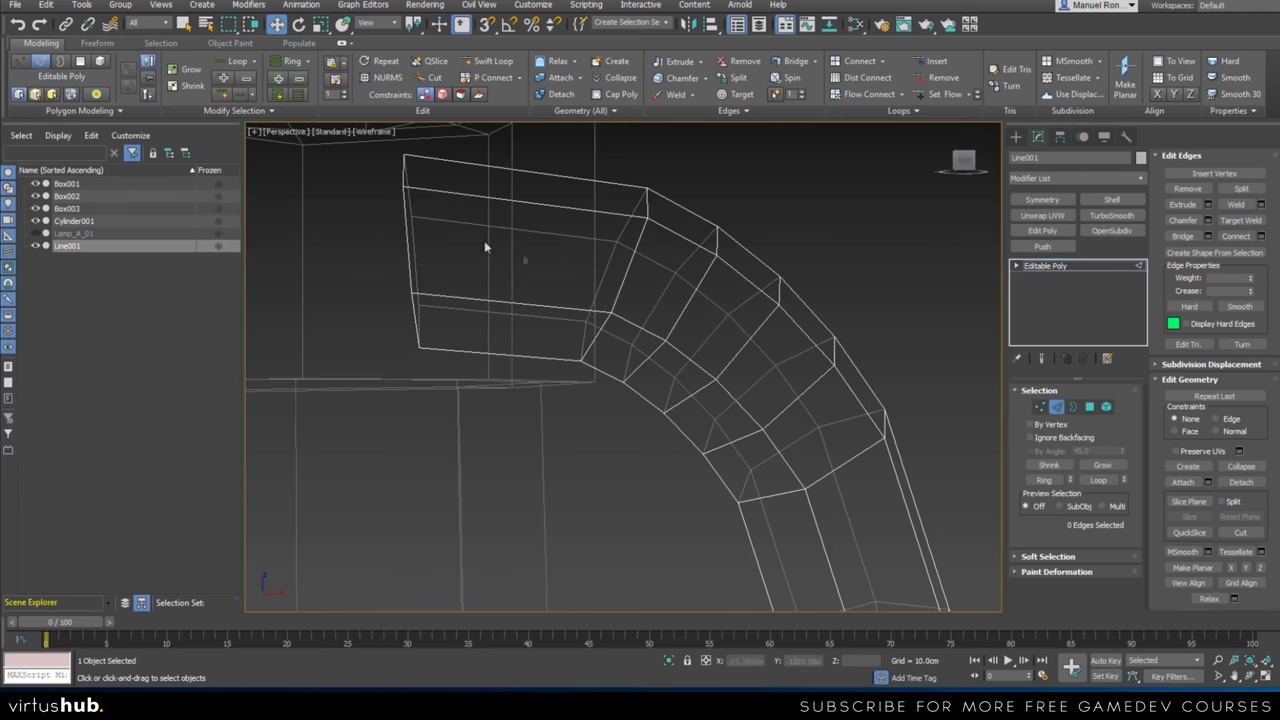
double_click(681, 311)
double_click(797, 396, "ctrl")
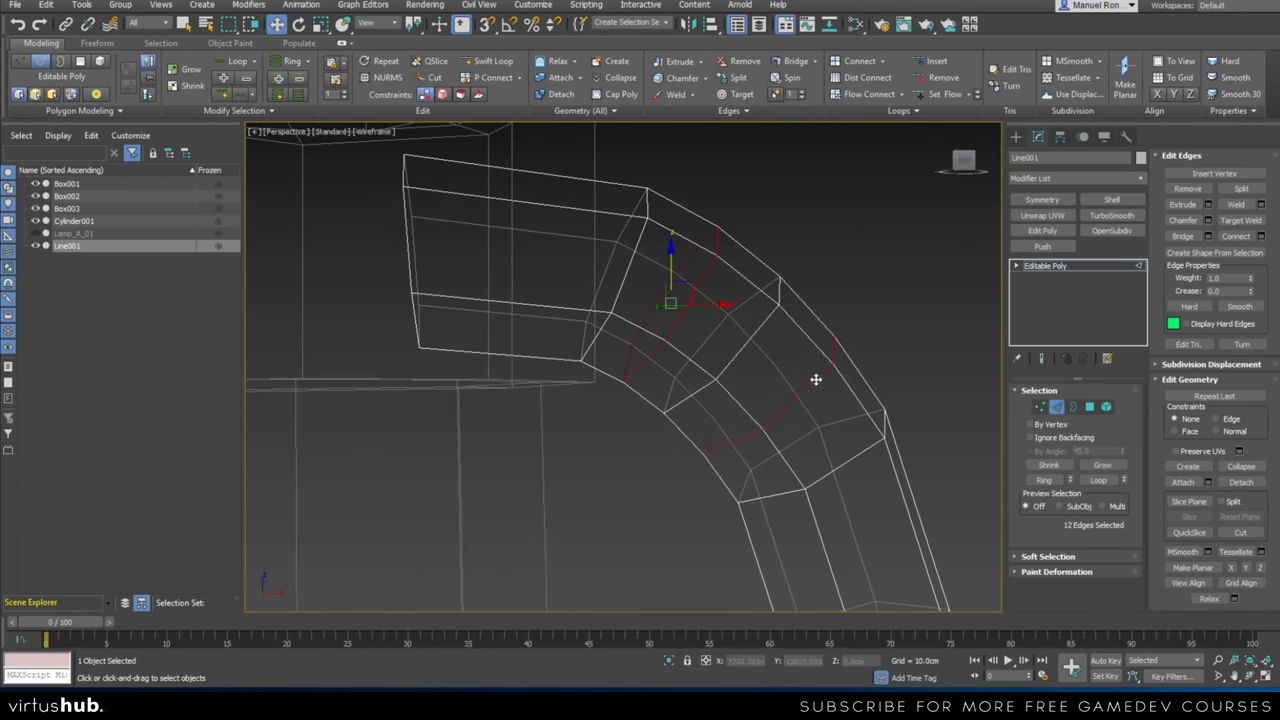
key("ctrl+BackSpace")
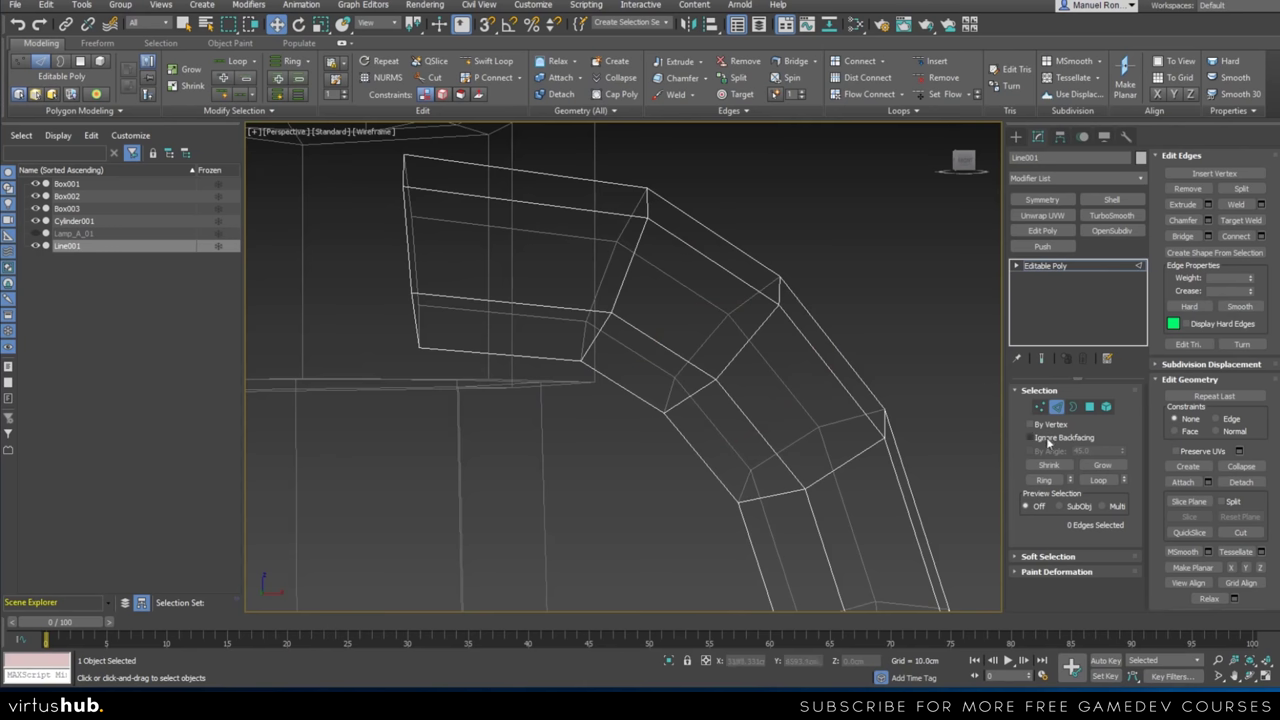
Raise the vertex ring at the post collar's edge slightly, and the next ring outward to about Z 262.5 cm
left_click(1040, 407)
left_click_drag(638, 386, 638, 386)
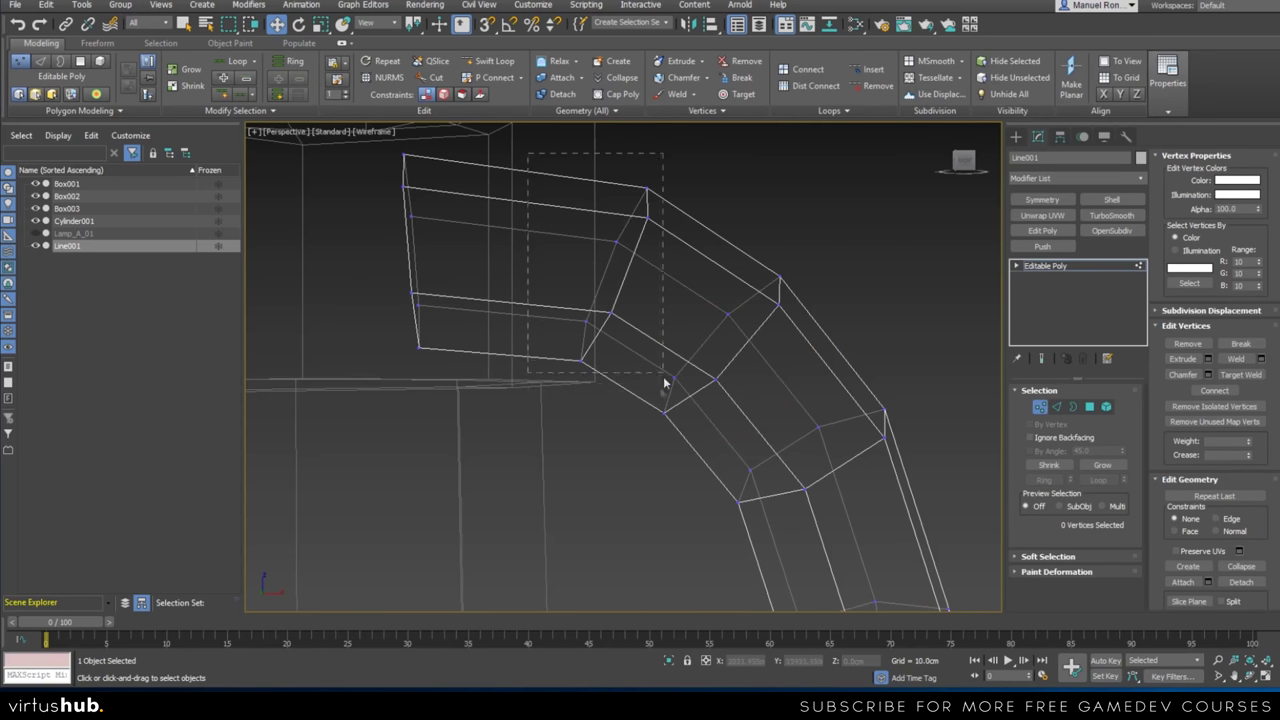
mouse_move(614, 245)
left_mouse_down()
mouse_move(609, 211)
mouse_move(608, 223)
left_mouse_up()
left_click_drag(719, 240, 840, 349)
left_click_drag(639, 336, 742, 432, "ctrl")
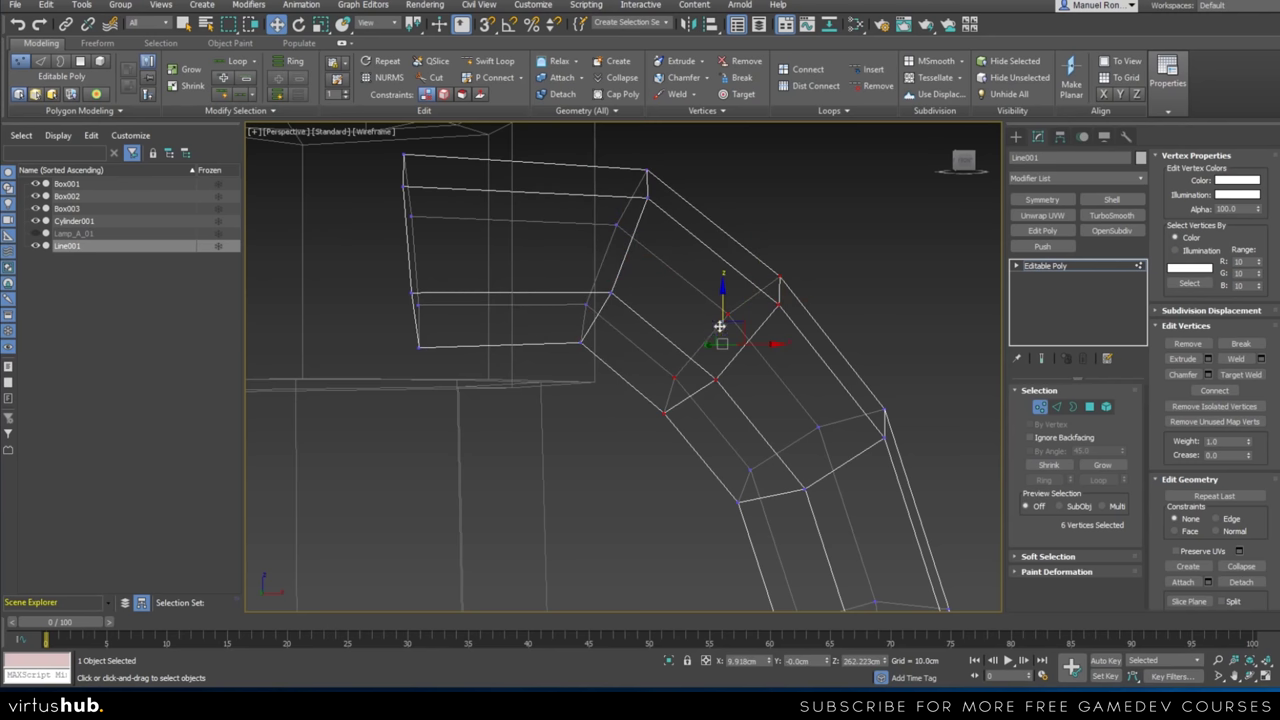
scroll(730, 330, "down", 5)
scroll(771, 450, "down", 4)
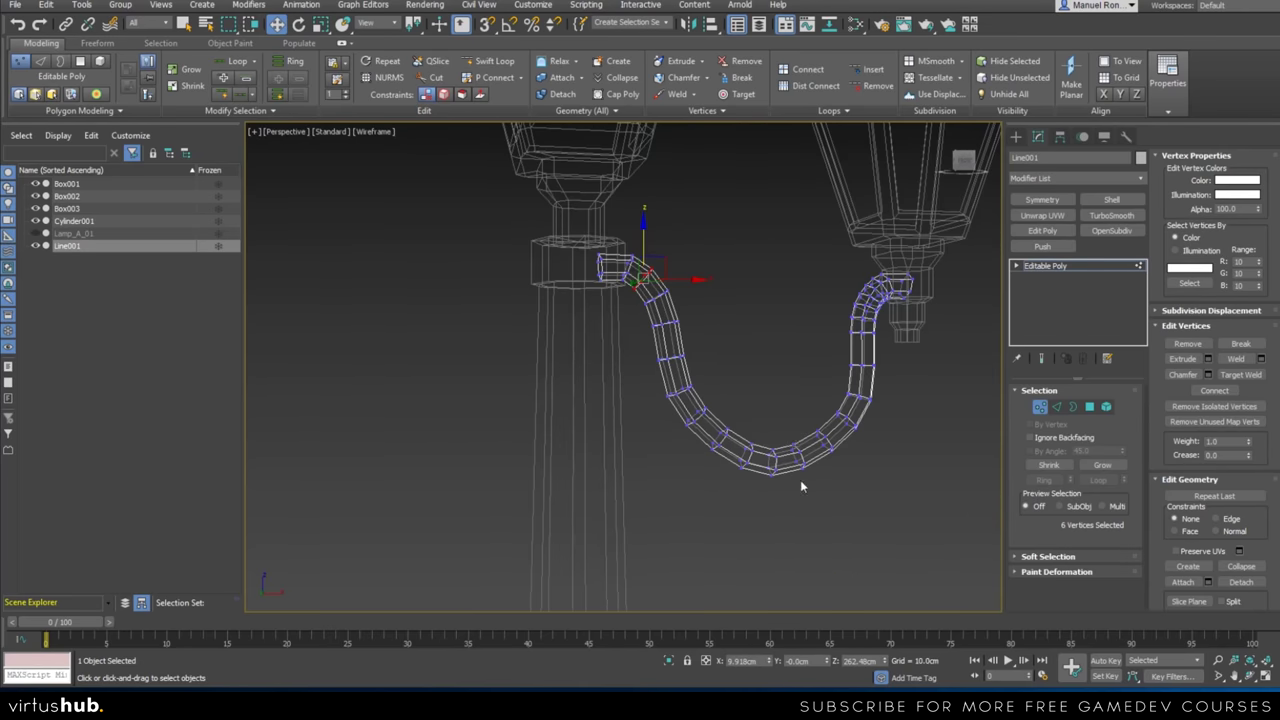
key("F3")
Remove two alternate edge loops with their vertices from the arm's upper bend beside the lantern finial
scroll(838, 467, "up", 8)
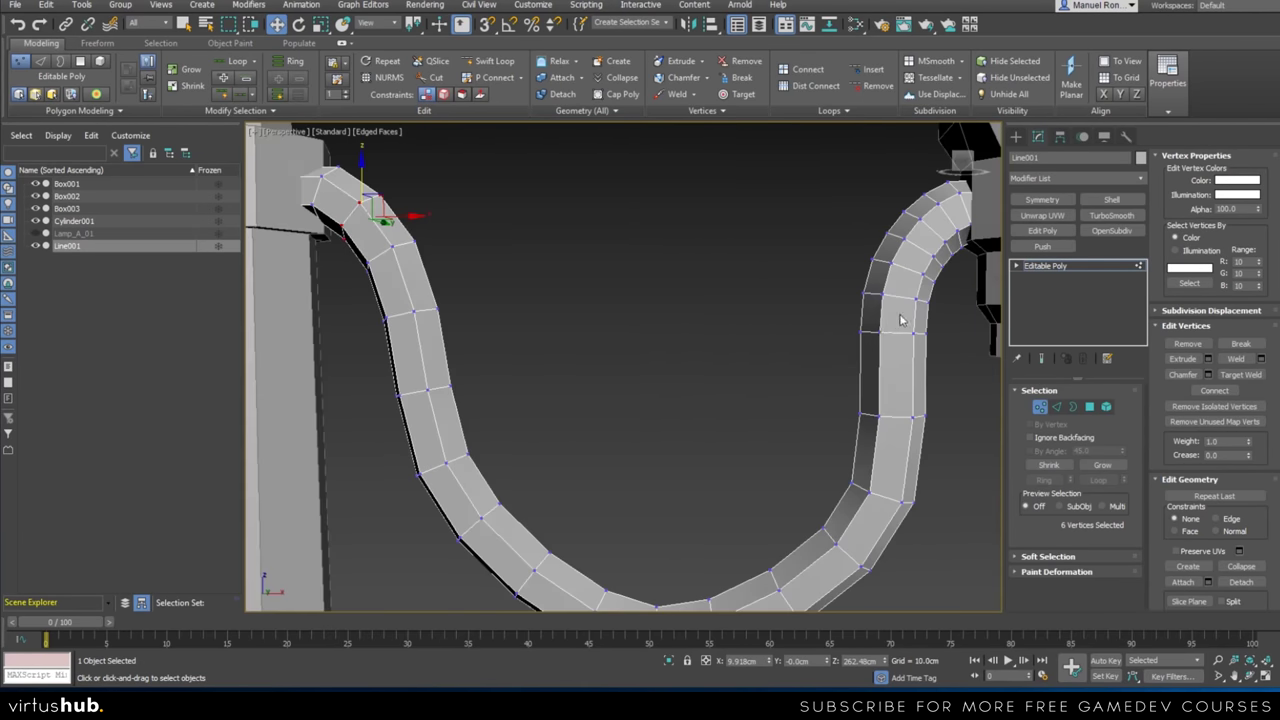
key("2")
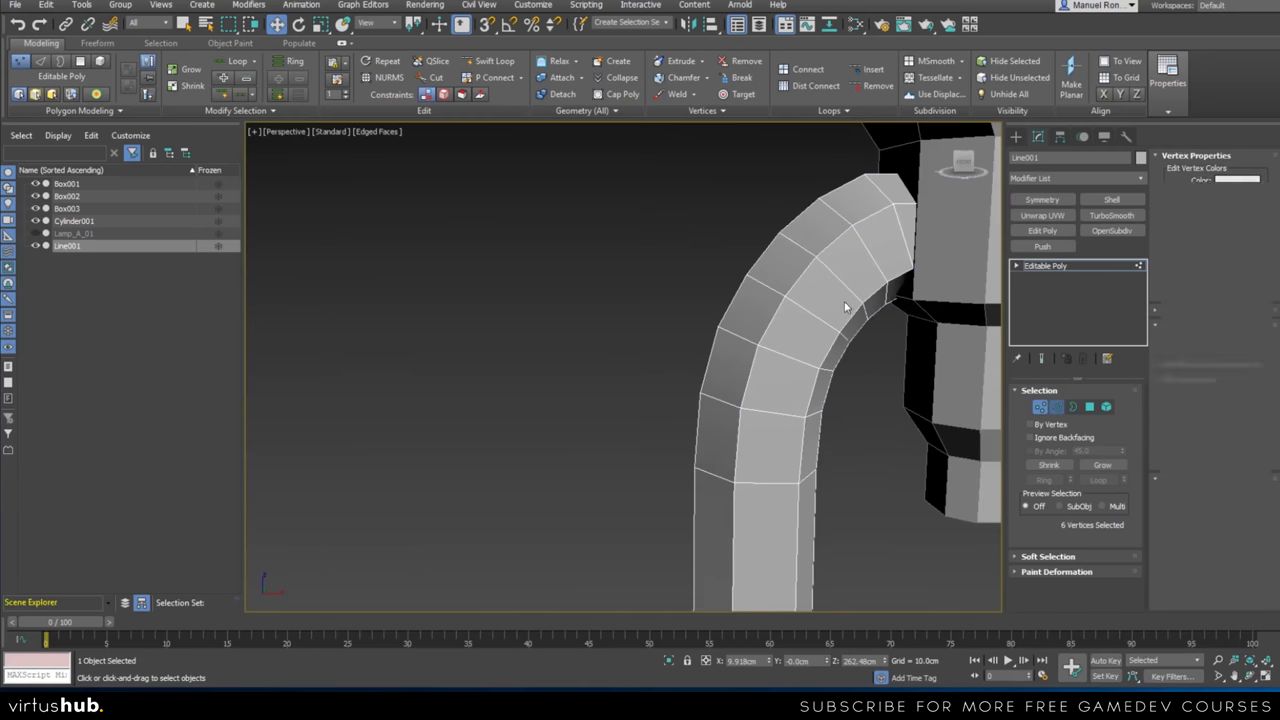
double_click(838, 278)
double_click(778, 353, "ctrl")
key("ctrl+BackSpace")
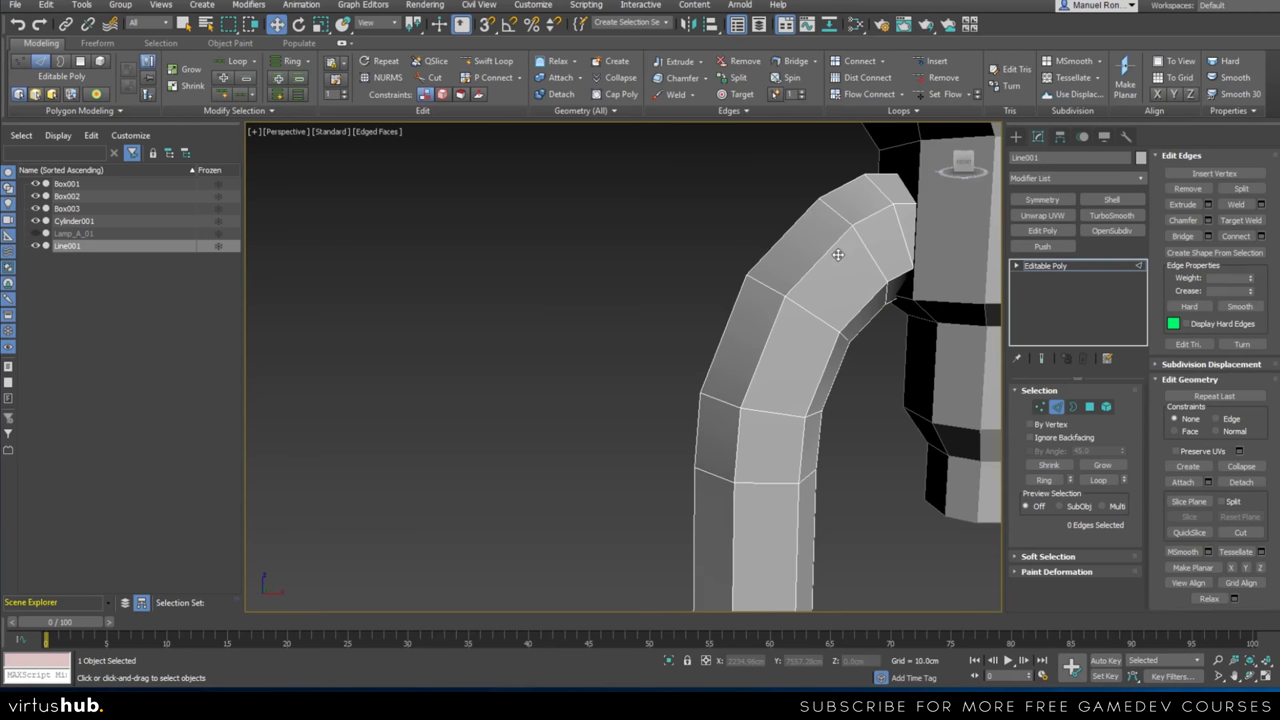
Remove the two intermediate edge loops with their vertices from the arm's straight section below the lantern finial
scroll(728, 505, "down", 3)
scroll(727, 502, "down", 3)
middle_click_drag(724, 502, 733, 394)
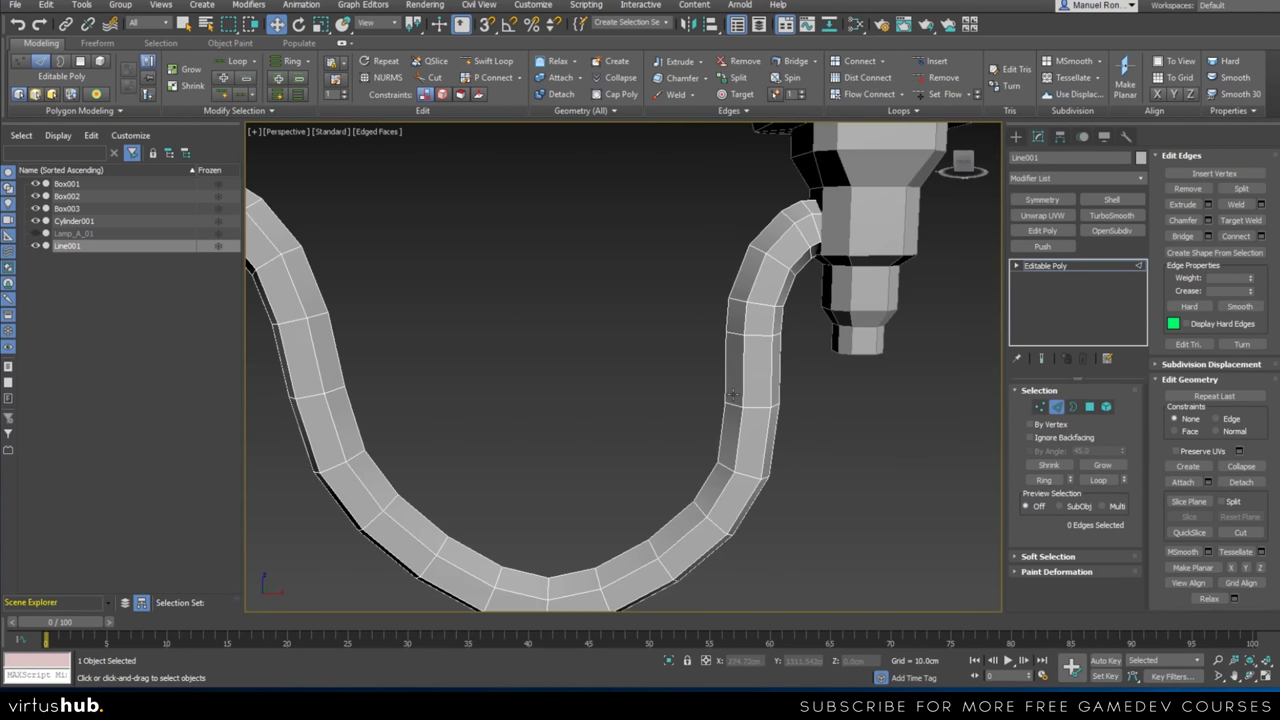
middle_click_drag(614, 486, 640, 398)
scroll(643, 403, "down", 3)
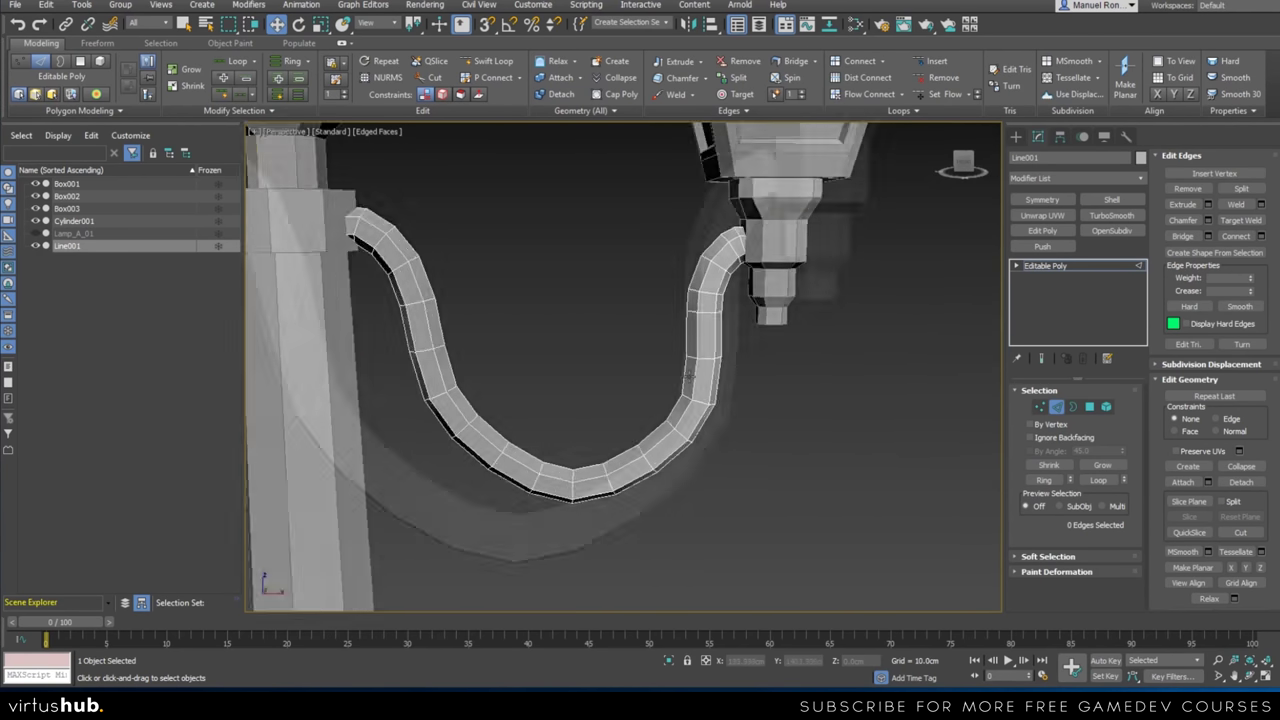
scroll(717, 361, "up", 3)
double_click(717, 351)
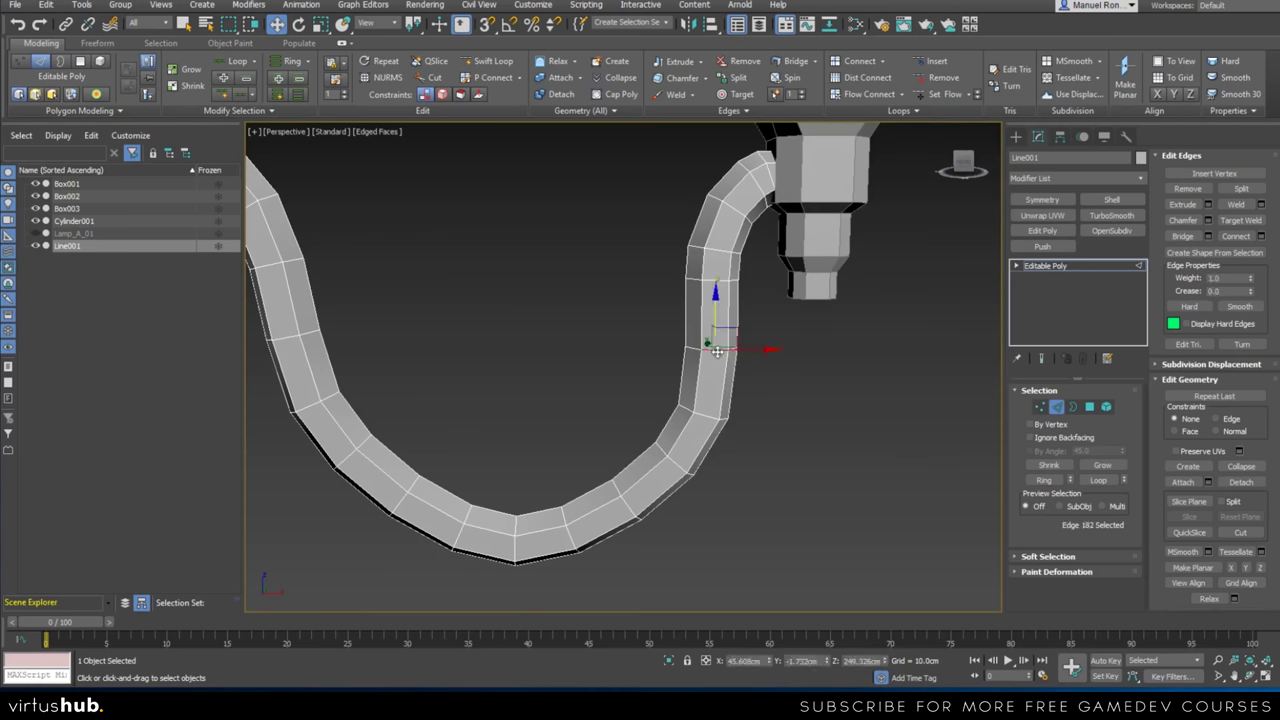
double_click(716, 280, "ctrl")
key("ctrl+BackSpace")
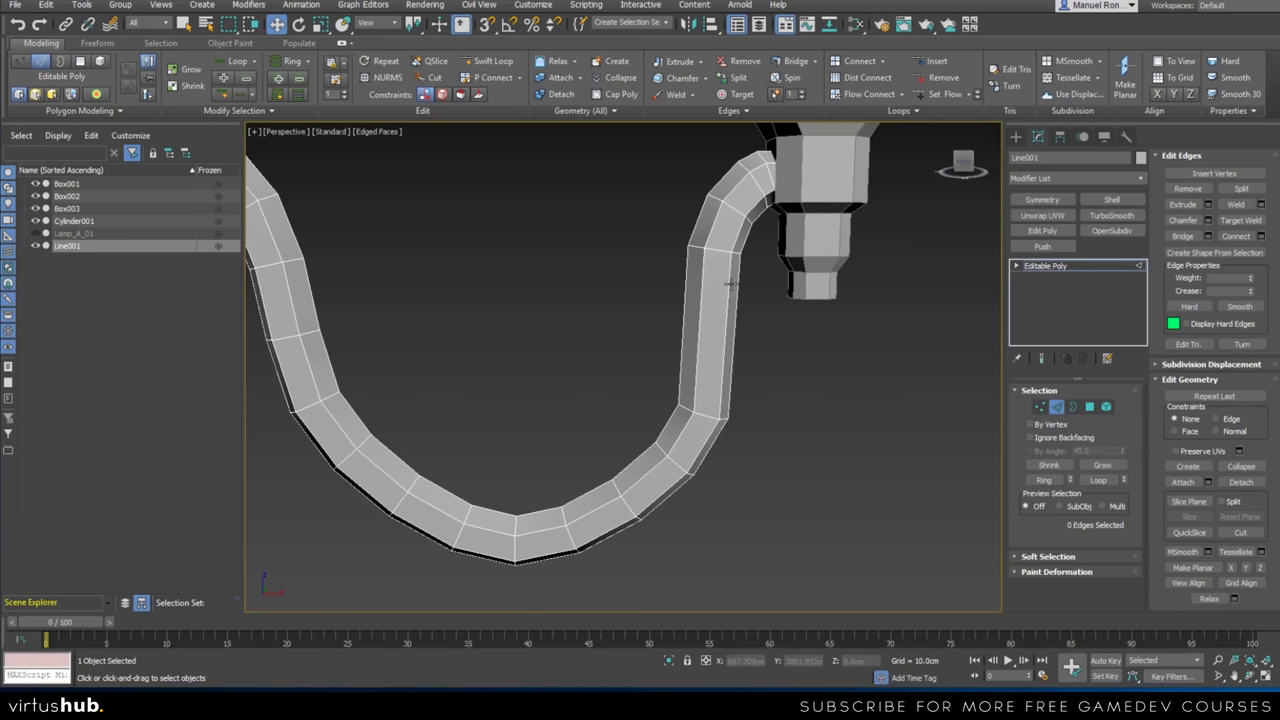
Remove the two intermediate edge loops with their vertices from the arm's straight section on the post side
middle_click_drag(247, 388, 341, 411)
double_click(360, 303)
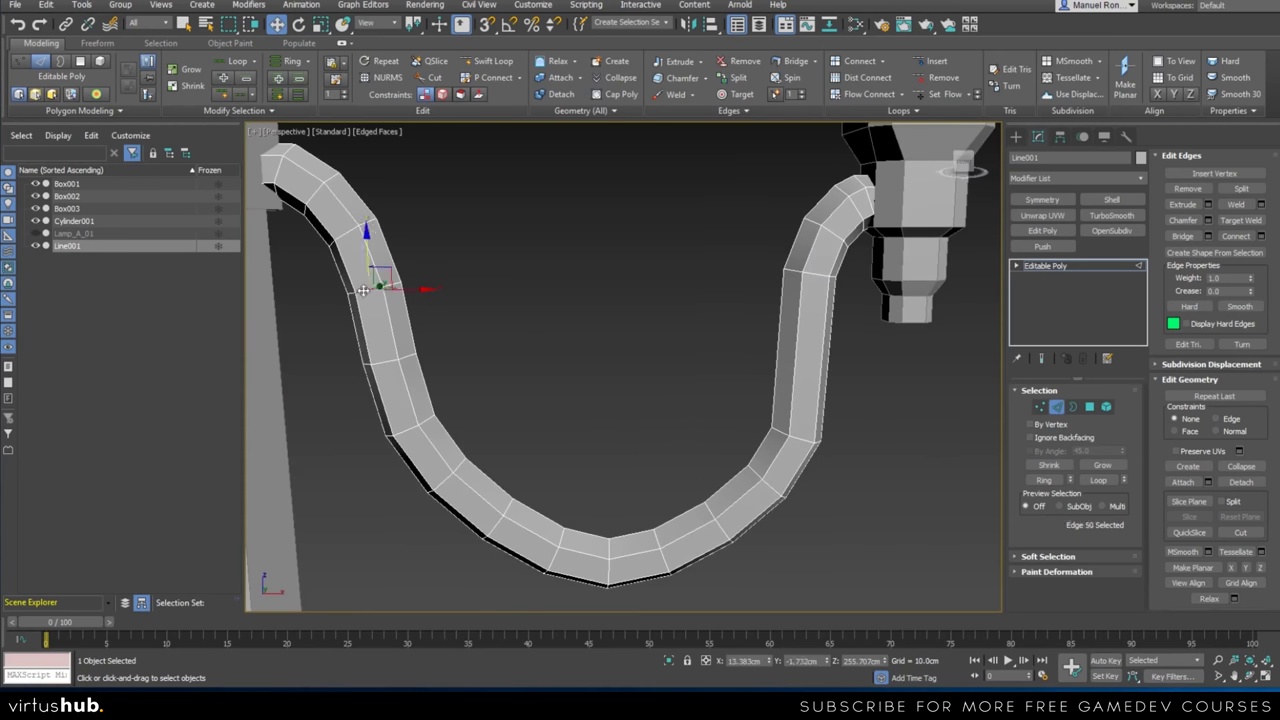
key("ctrl+d")
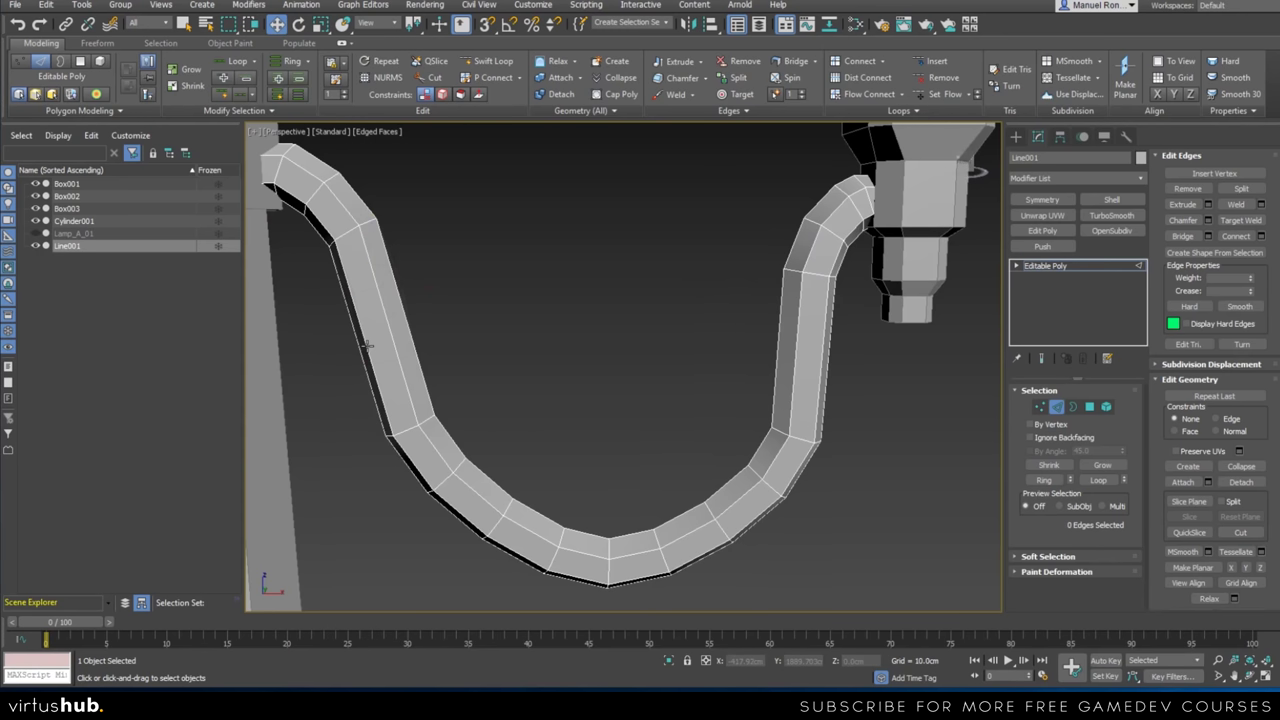
Try removing one more edge loop where the arm's post-side section enters the lower bend, then undo it
scroll(425, 415, "down", 6)
scroll(425, 416, "up", 6)
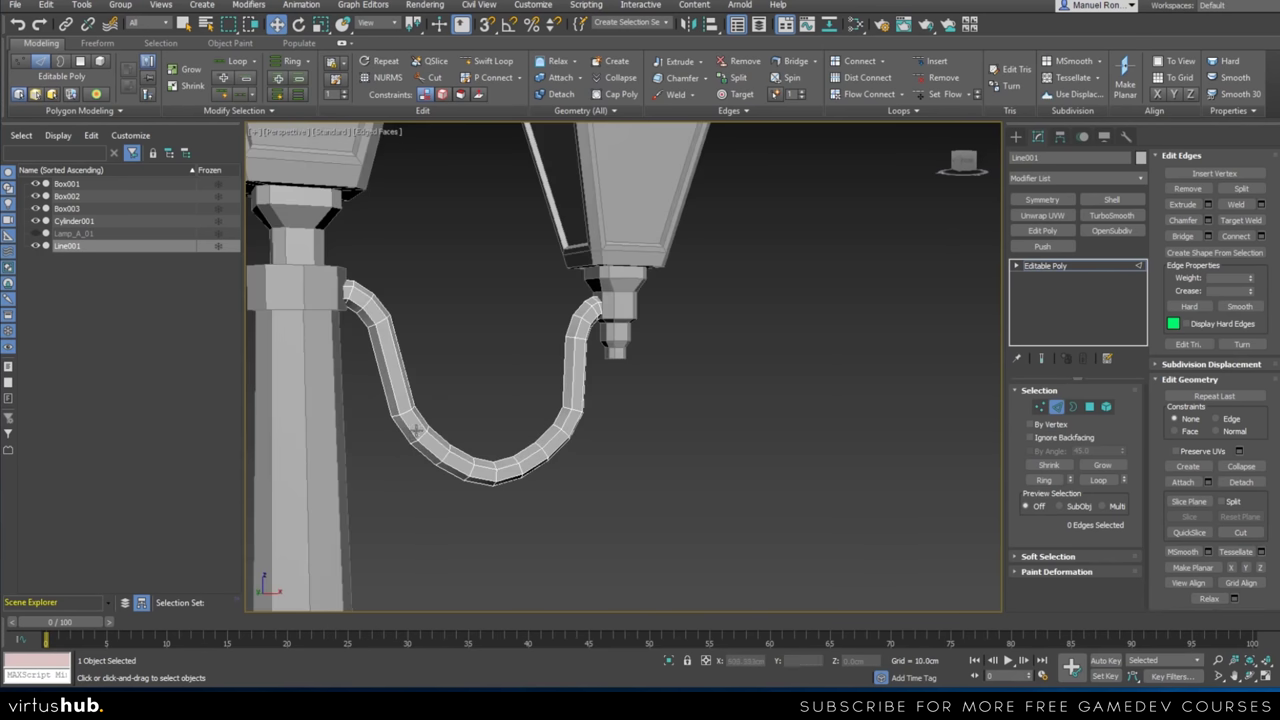
double_click(428, 420)
key("ctrl+BackSpace")
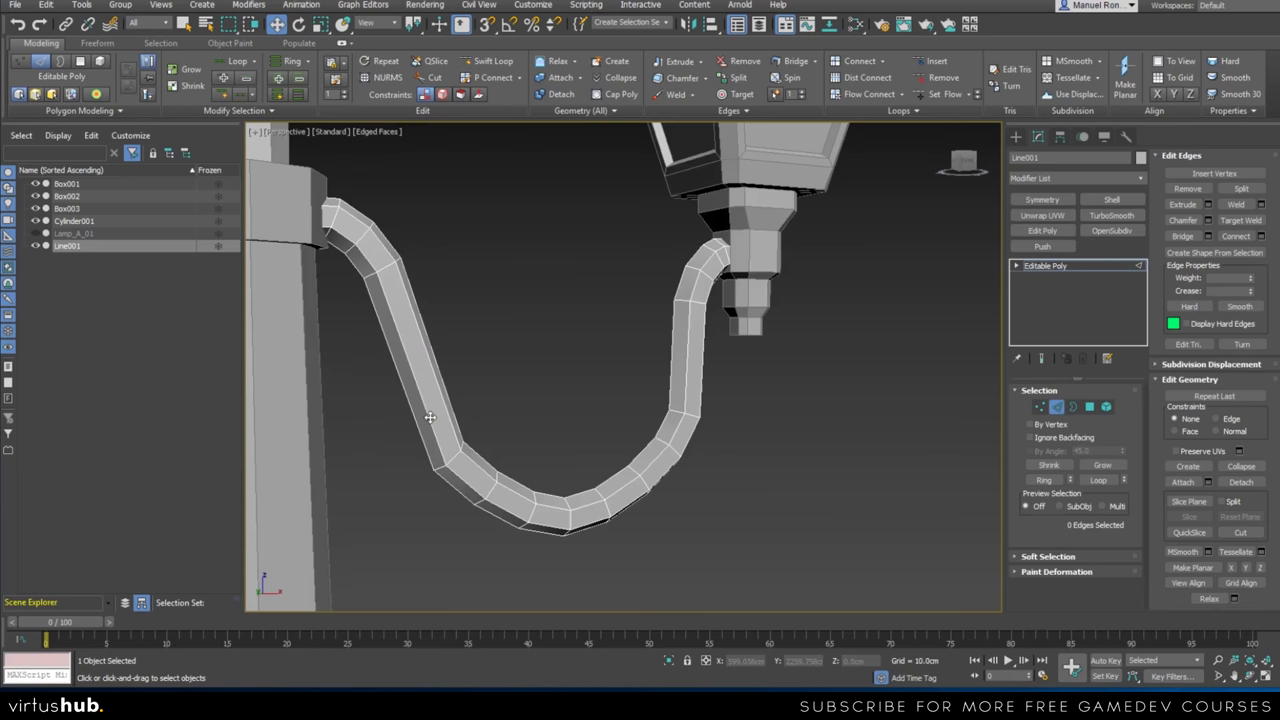
scroll(429, 417, "down", 3)
key("ctrl+z")
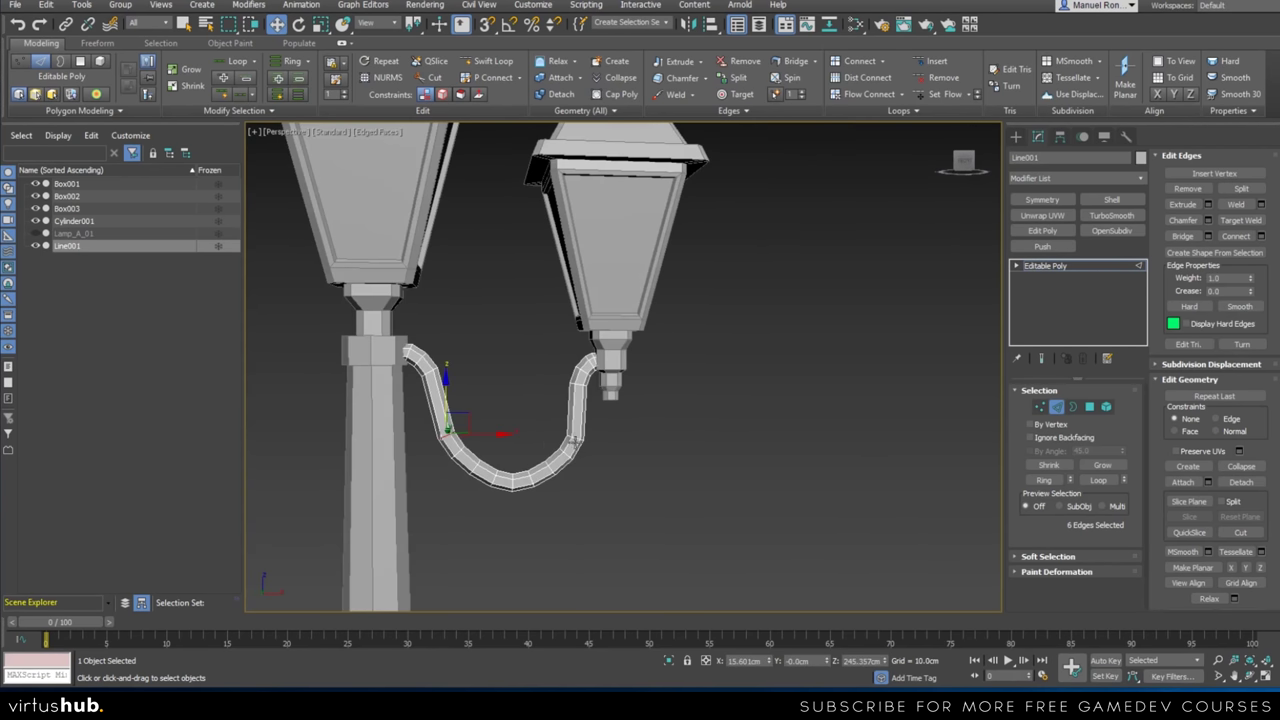
Try adding a Swift Loop to the arm below the lantern finial, then undo it together with the loop removals on both straight sections
scroll(572, 451, "up", 2)
left_click(577, 451)
left_click(492, 62)
left_click(578, 410)
key("ctrl+z")
key("ctrl+z")
key("ctrl+z")
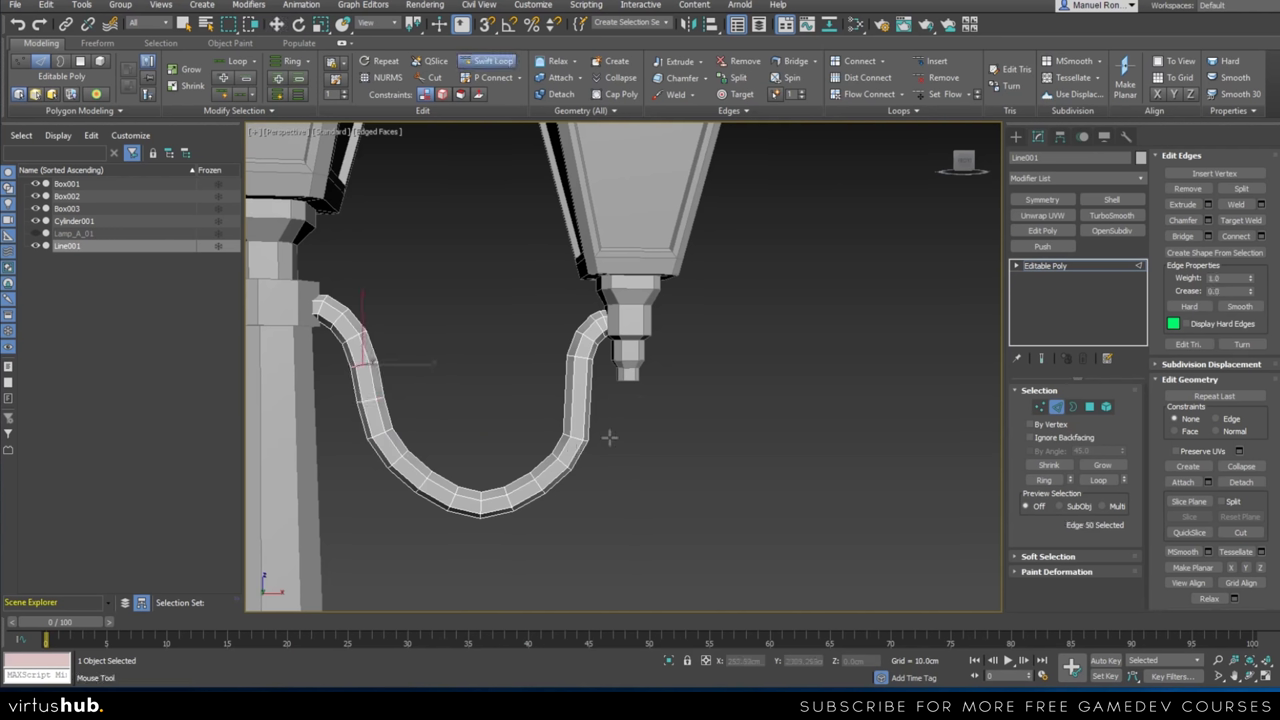
key("ctrl+z")
key("ctrl+z")
key("w")
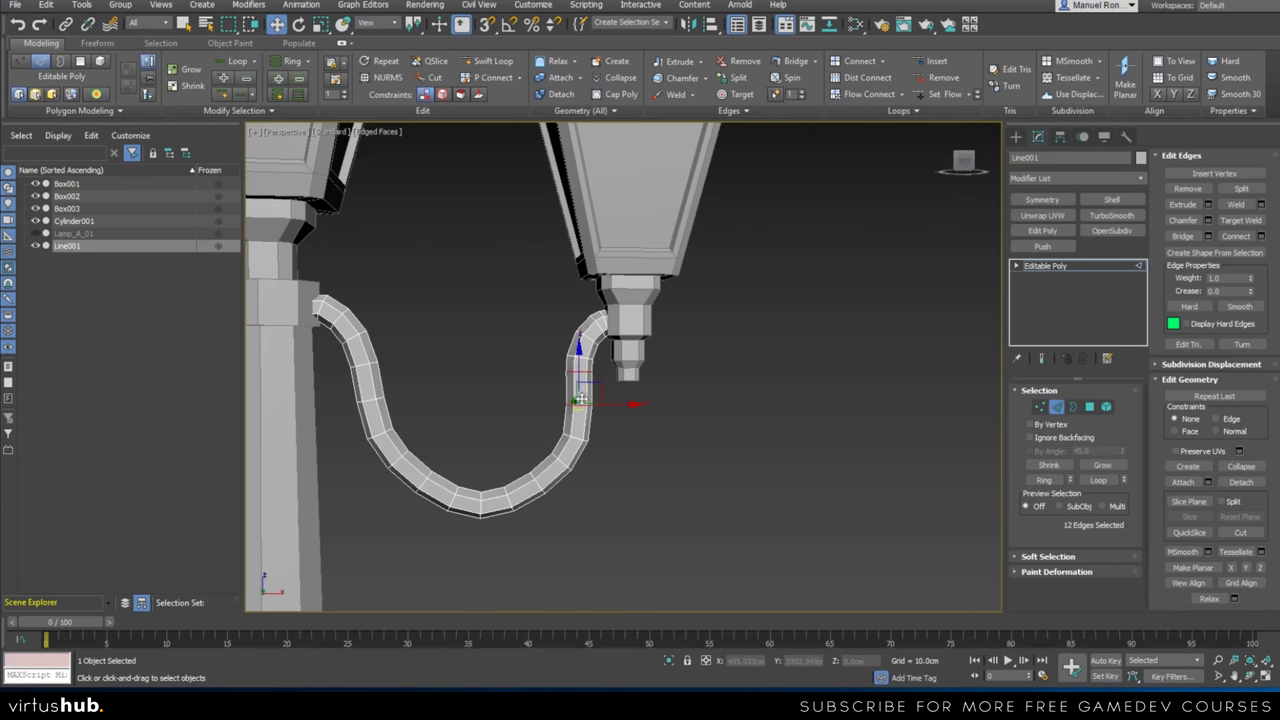
Remove only the upper intermediate edge loop, with its vertices, from each of the arm's two straight sections
scroll(590, 389, "up", 5)
left_click(653, 413)
double_click(577, 352)
key("ctrl+BackSpace")
scroll(555, 444, "down", 5)
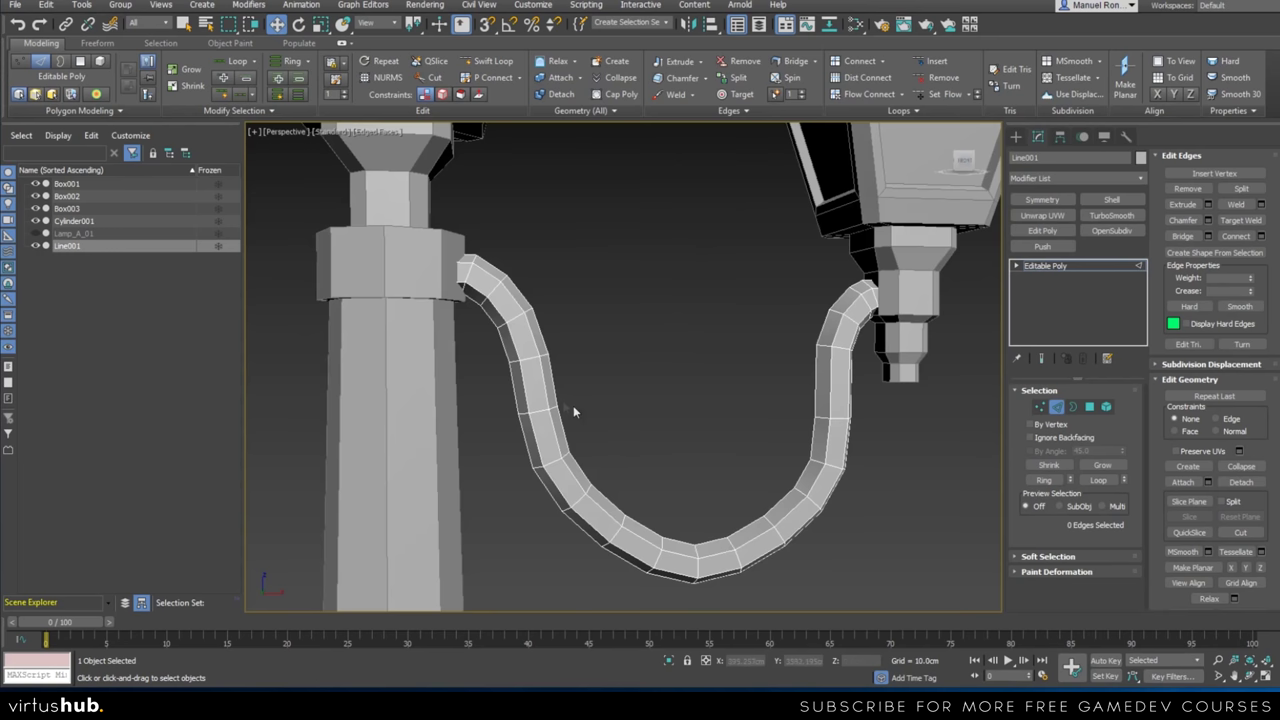
double_click(526, 360)
key("ctrl+BackSpace")
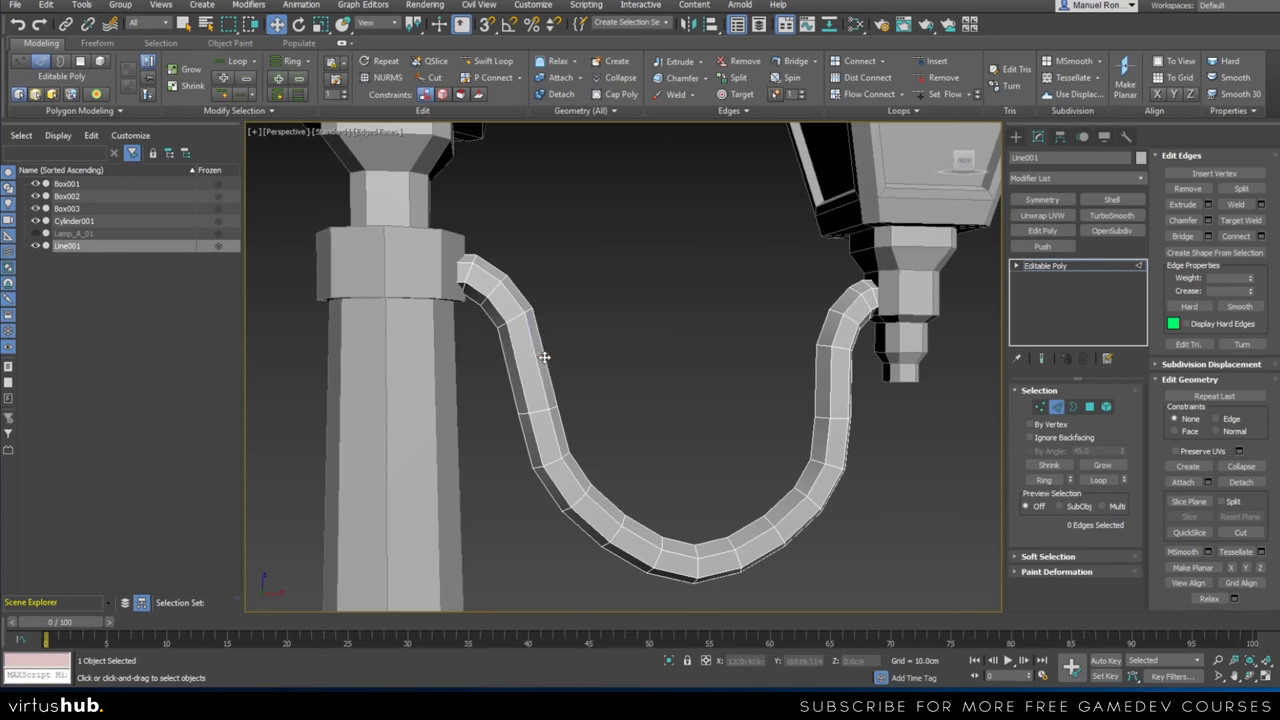
Examine the simplified arm's silhouette between the post collar and the side lantern from different distances
scroll(774, 324, "down", 5)
middle_click_drag(774, 330, 680, 440, "alt")
scroll(700, 342, "up", 3)
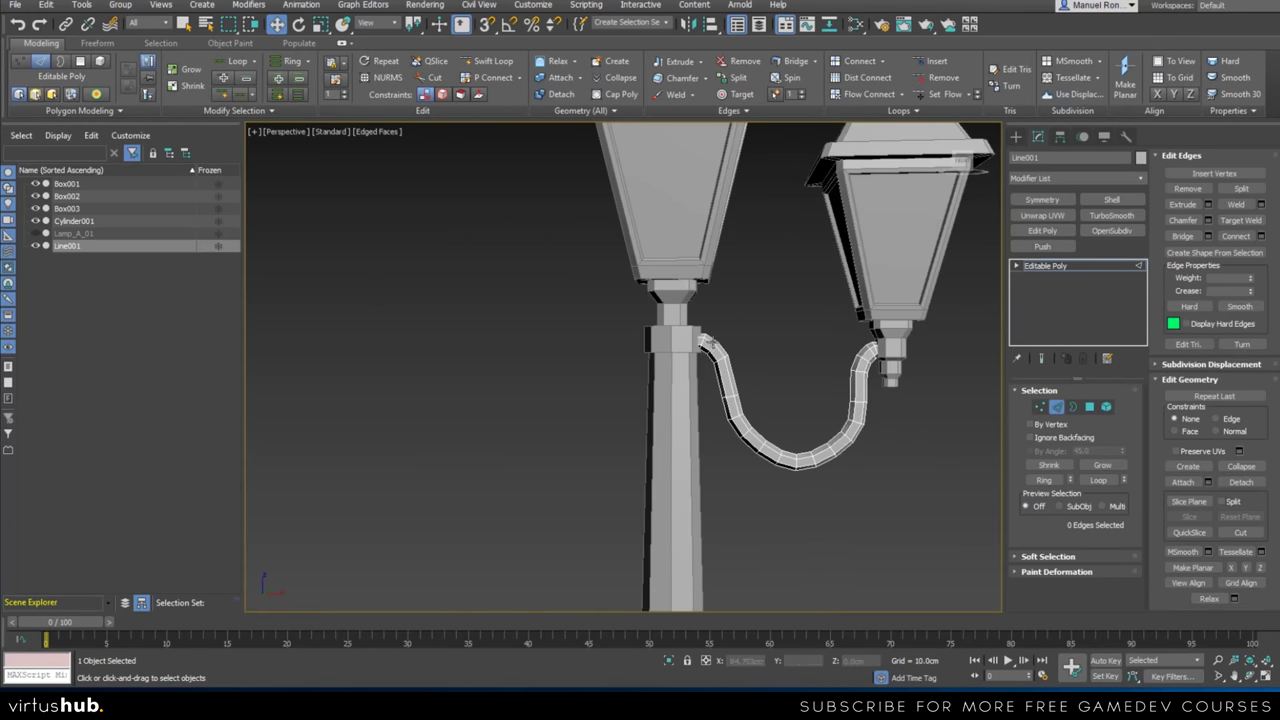
scroll(697, 337, "up", 3)
scroll(910, 386, "down", 4)
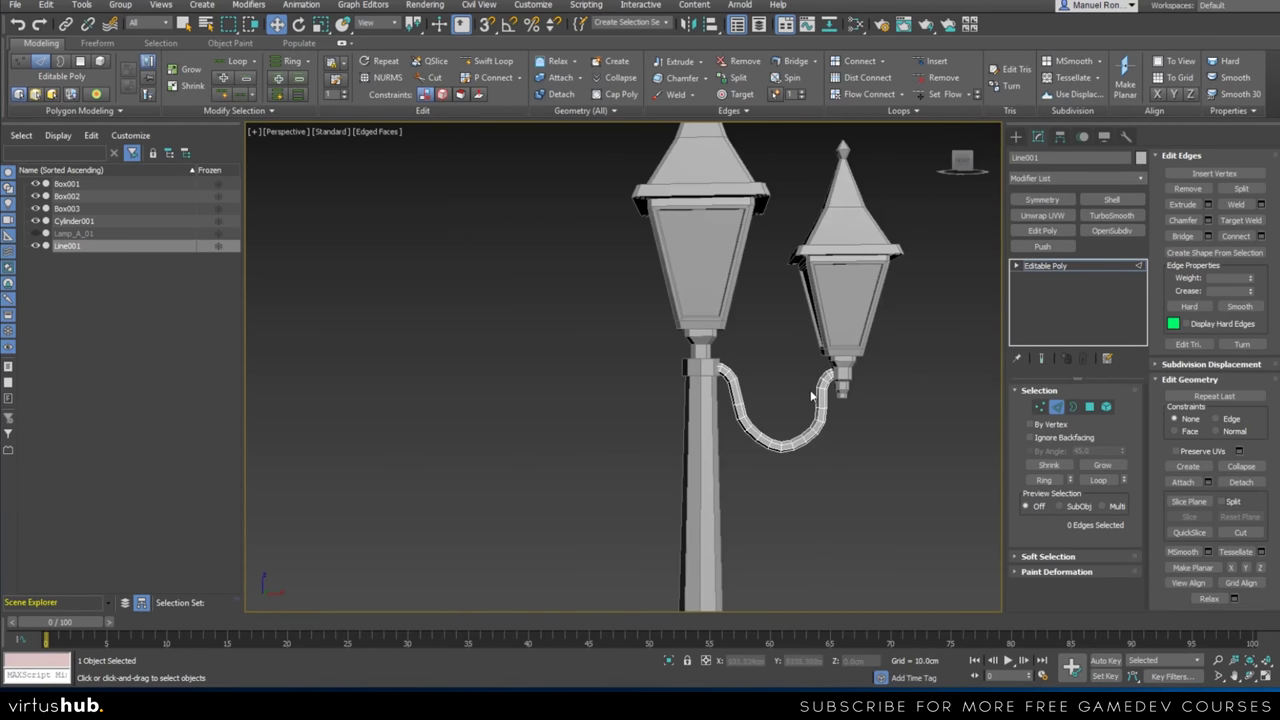
scroll(822, 390, "up", 3)
middle_click_drag(822, 390, 757, 396)
scroll(722, 391, "down", 3)
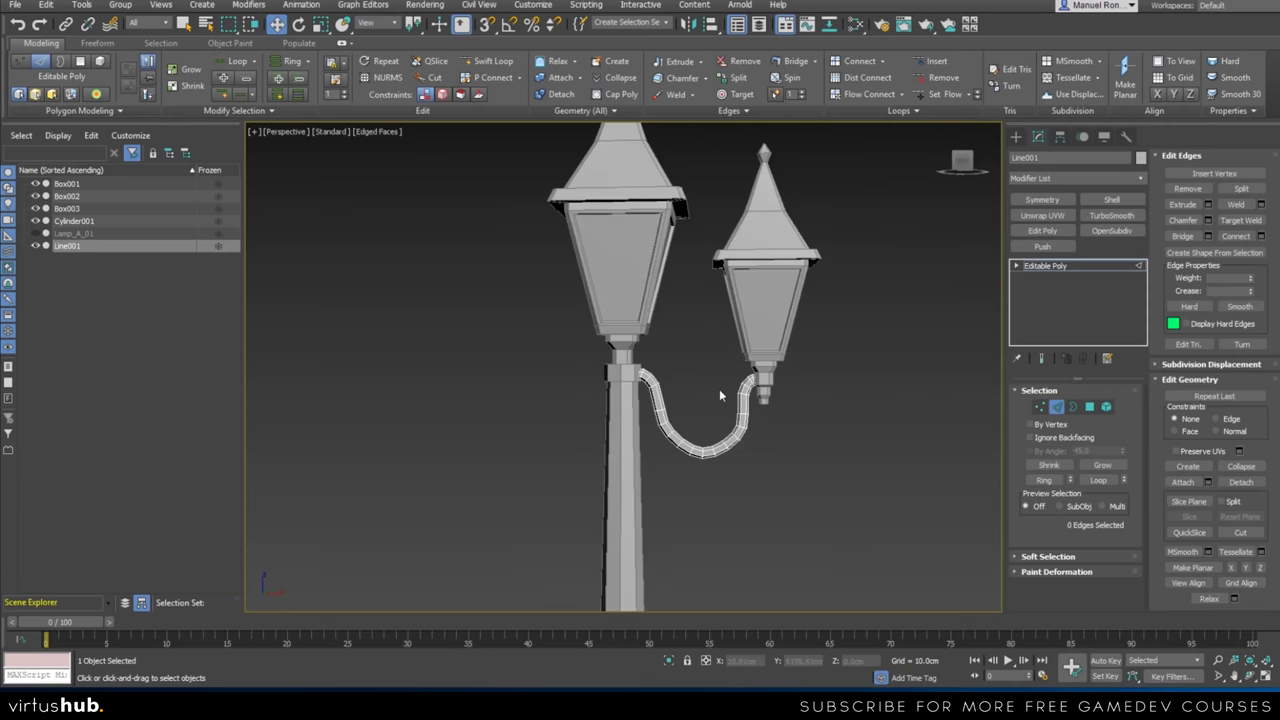
Leave edge editing, select the smaller side lantern, and examine its junction with the arm and its proportions beside the post
left_click(1111, 265)
left_click(790, 305)
scroll(775, 385, "up", 5)
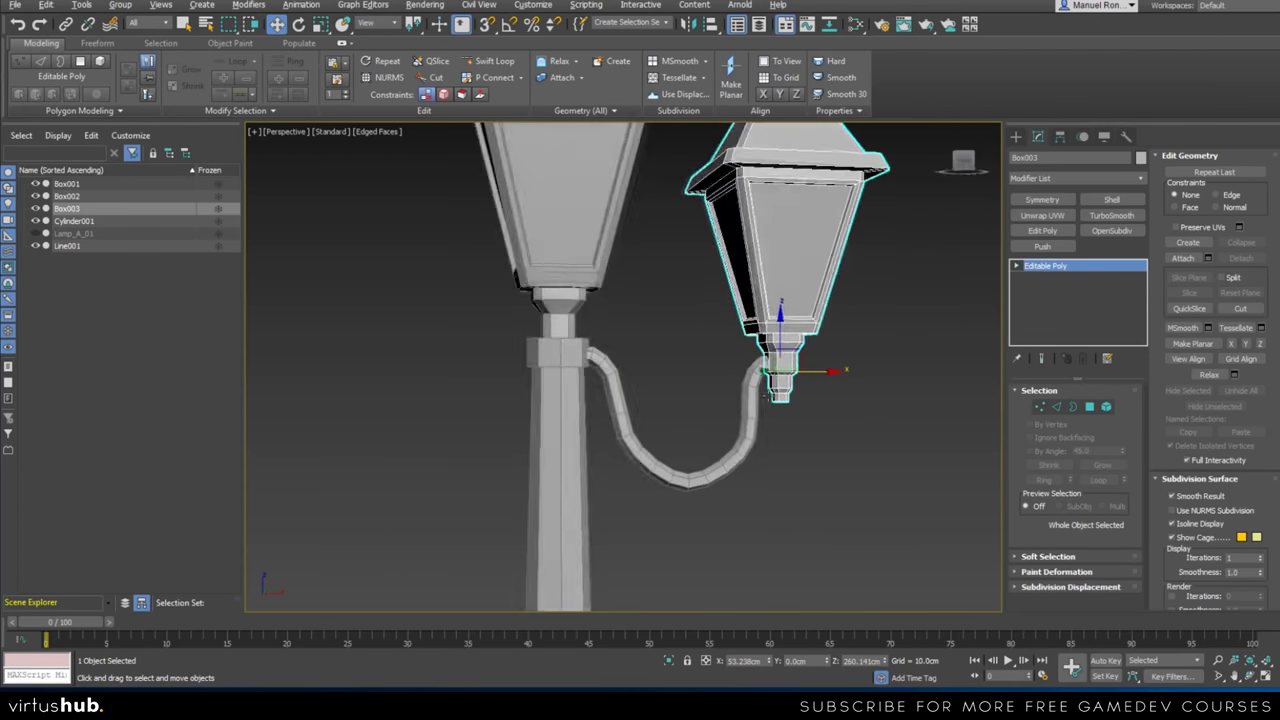
scroll(785, 350, "up", 5)
scroll(771, 357, "down", 6)
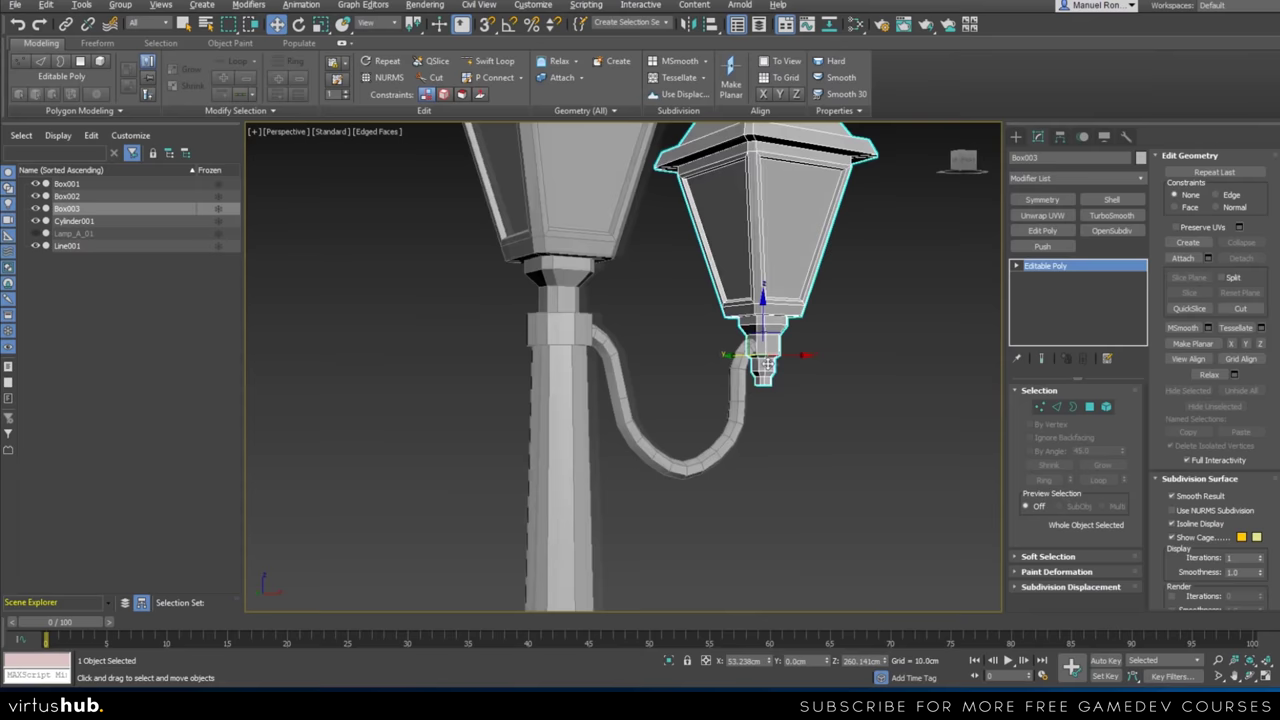
scroll(750, 349, "up", 4)
scroll(725, 460, "down", 4)
mouse_move(727, 458)
middle_mouse_down("alt")
mouse_move(592, 477)
mouse_move(745, 450)
middle_mouse_up("alt")
scroll(764, 388, "up", 4)
scroll(764, 387, "down", 5)
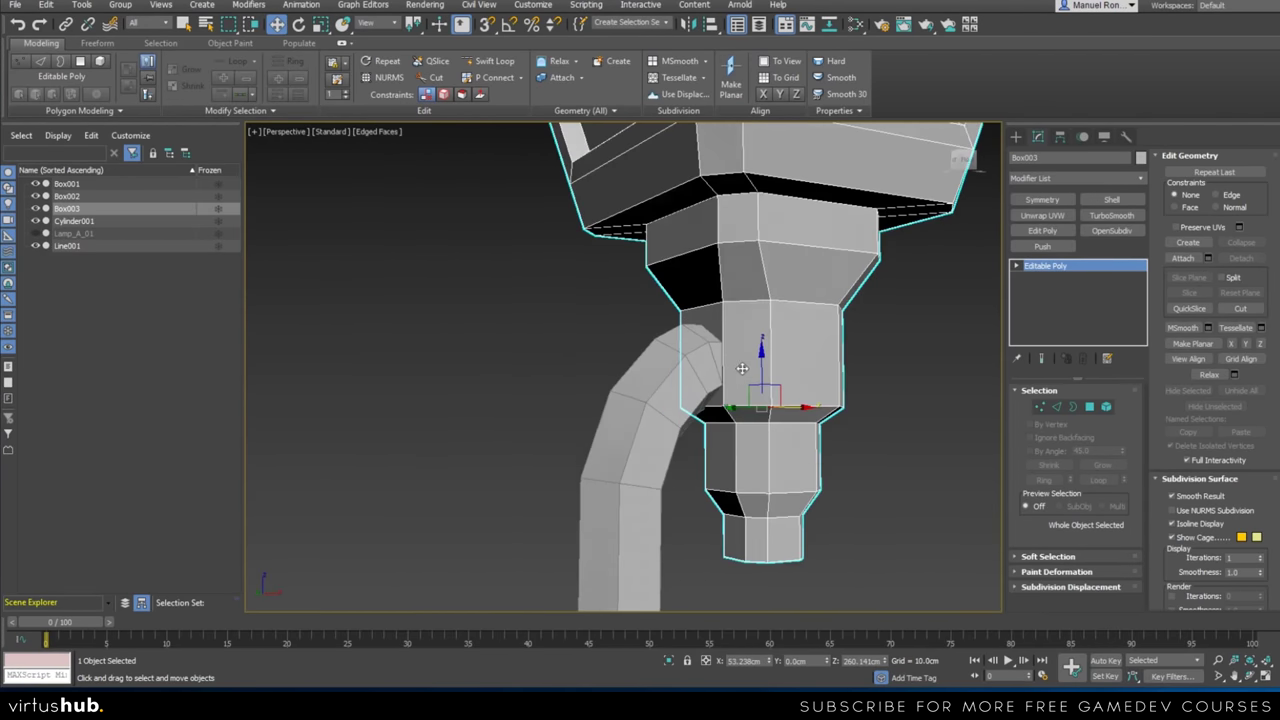
middle_click_drag(736, 384, 687, 325, "alt")
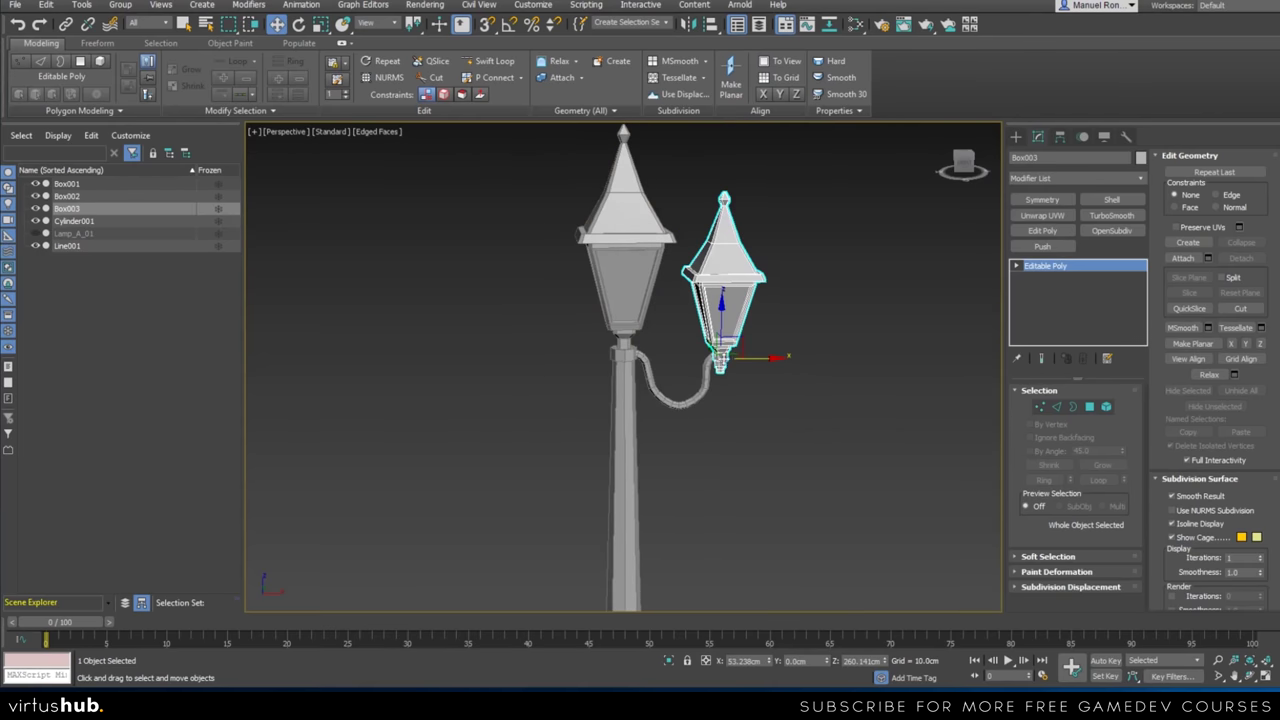
scroll(685, 355, "up", 3)
scroll(686, 355, "down", 4)
middle_click_drag(686, 357, 671, 323)
scroll(670, 323, "down", 4)
scroll(667, 311, "up", 4)
middle_click_drag(709, 394, 708, 380, "alt")
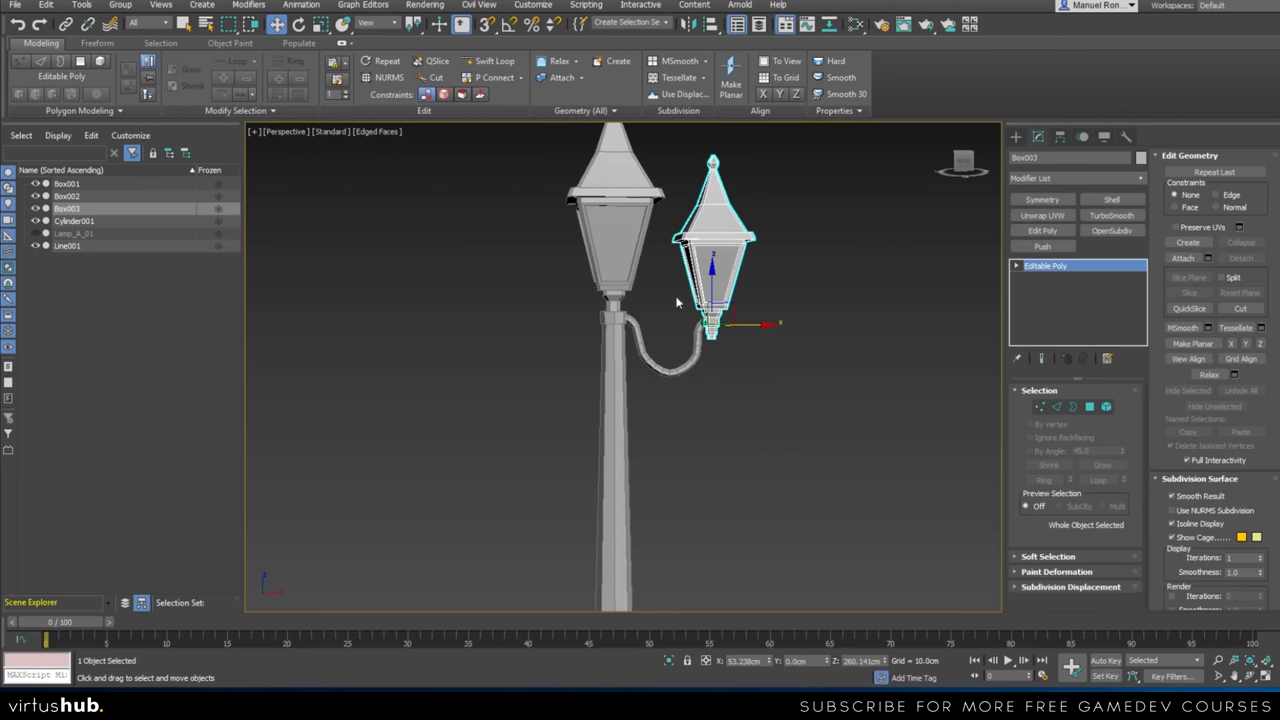
scroll(681, 322, "up", 2)
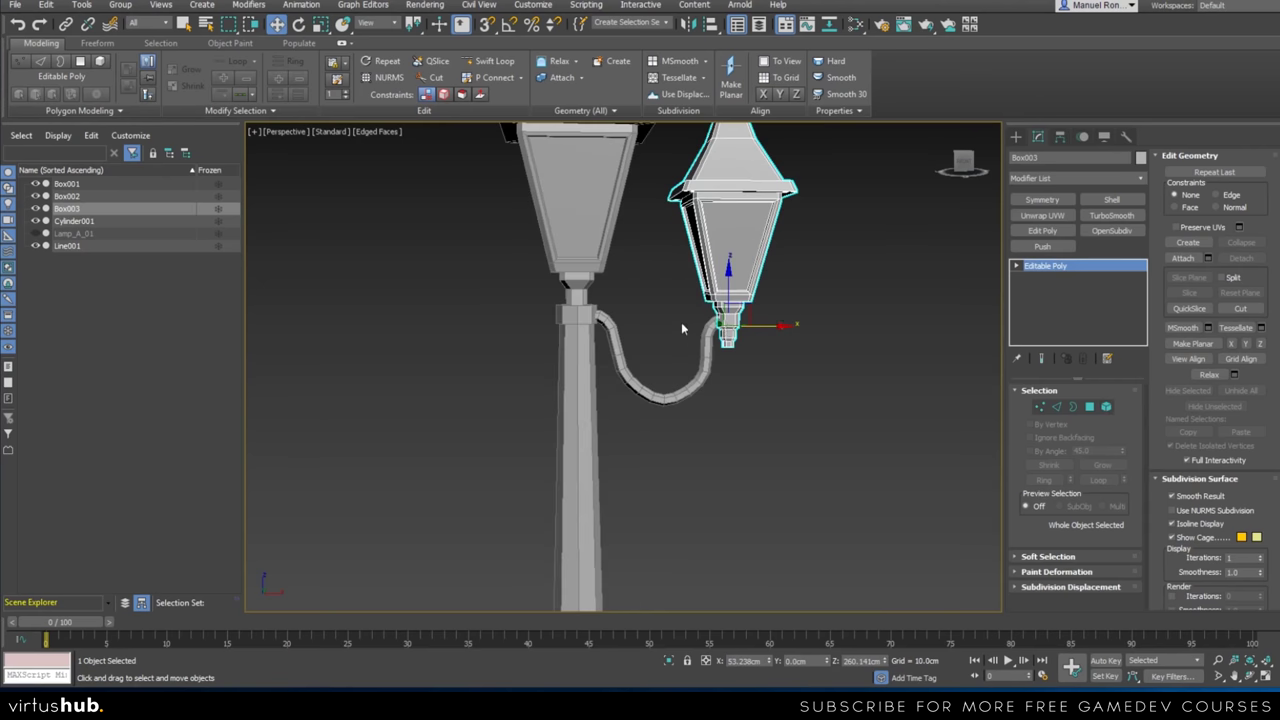
Attach the curved support arm to the smaller side lantern
left_click(558, 77)
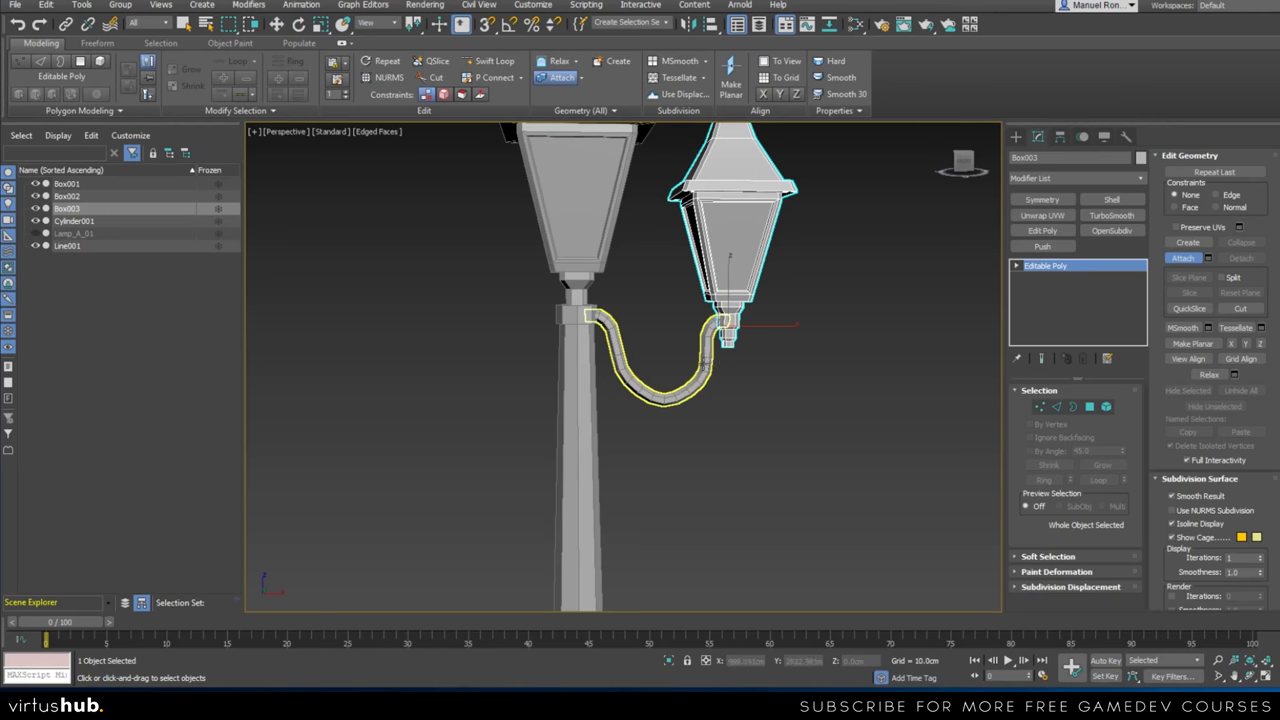
left_click(726, 362)
key("w")
scroll(745, 397, "down", 4)
middle_click_drag(745, 397, 579, 340)
scroll(538, 287, "up", 5)
middle_click_drag(568, 321, 587, 368)
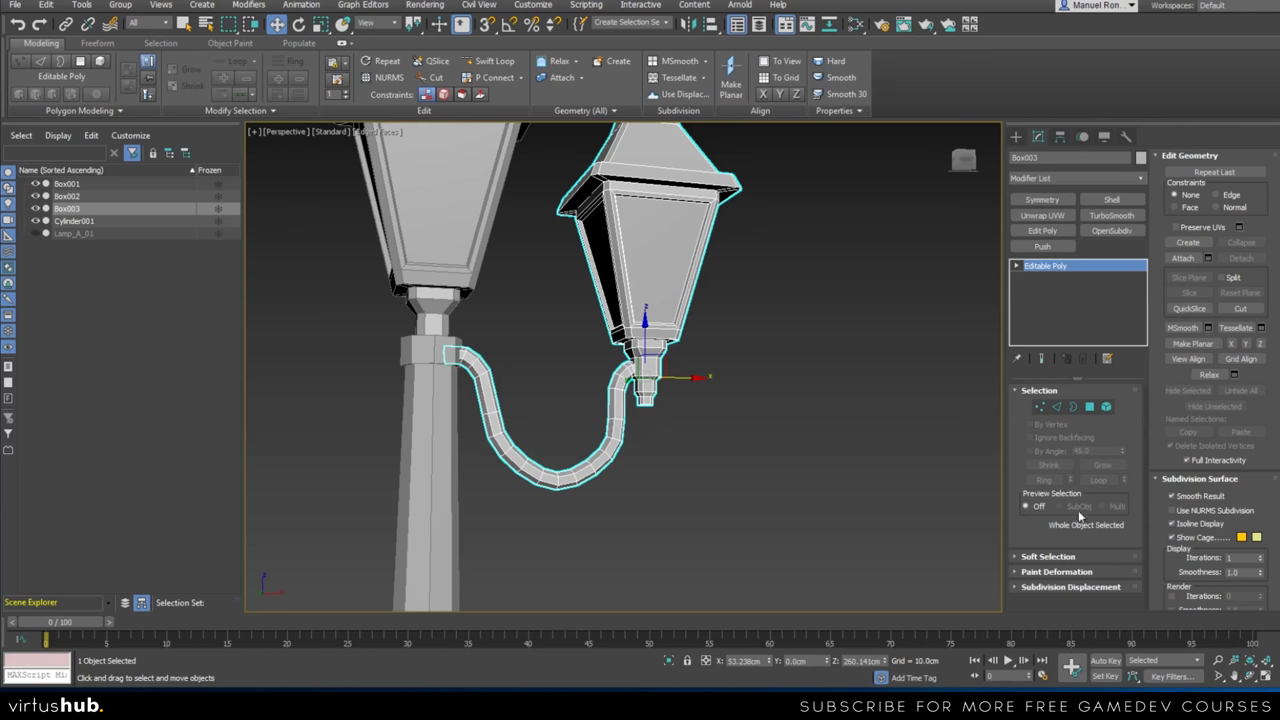
Check the lantern and arm as separate elements of the attached object, then return to object level
left_click(1106, 407)
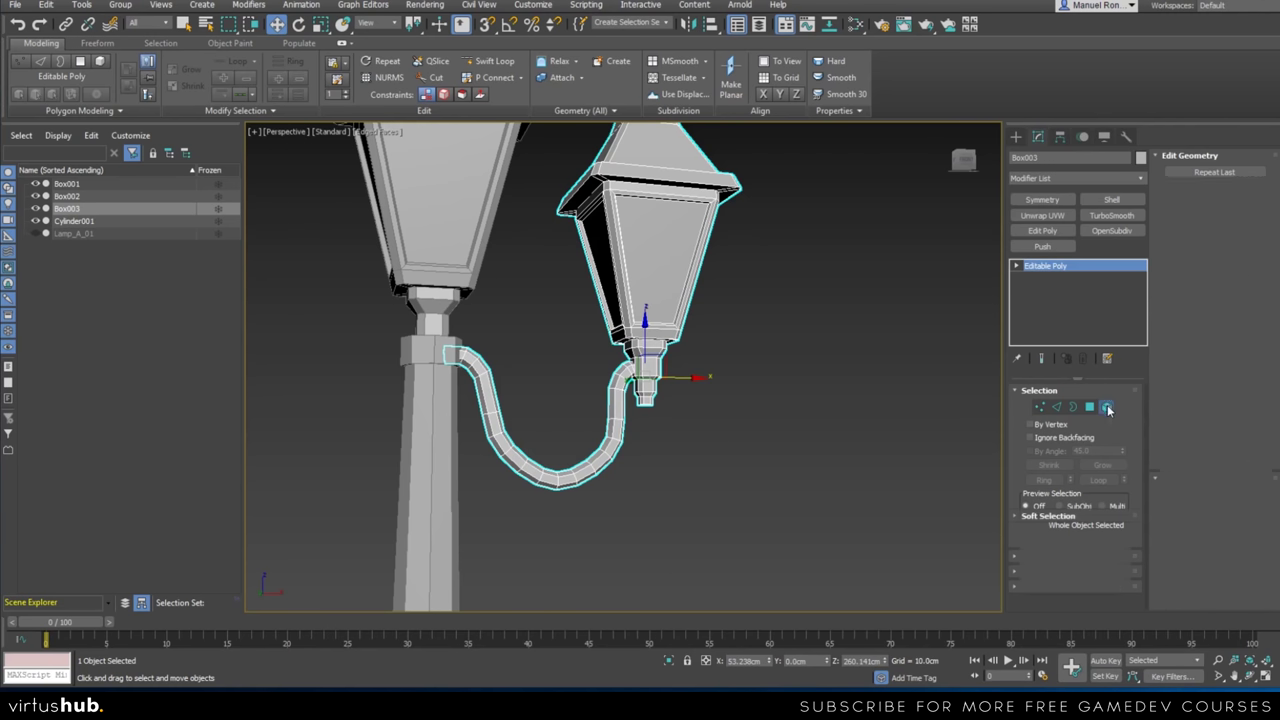
left_click(639, 311)
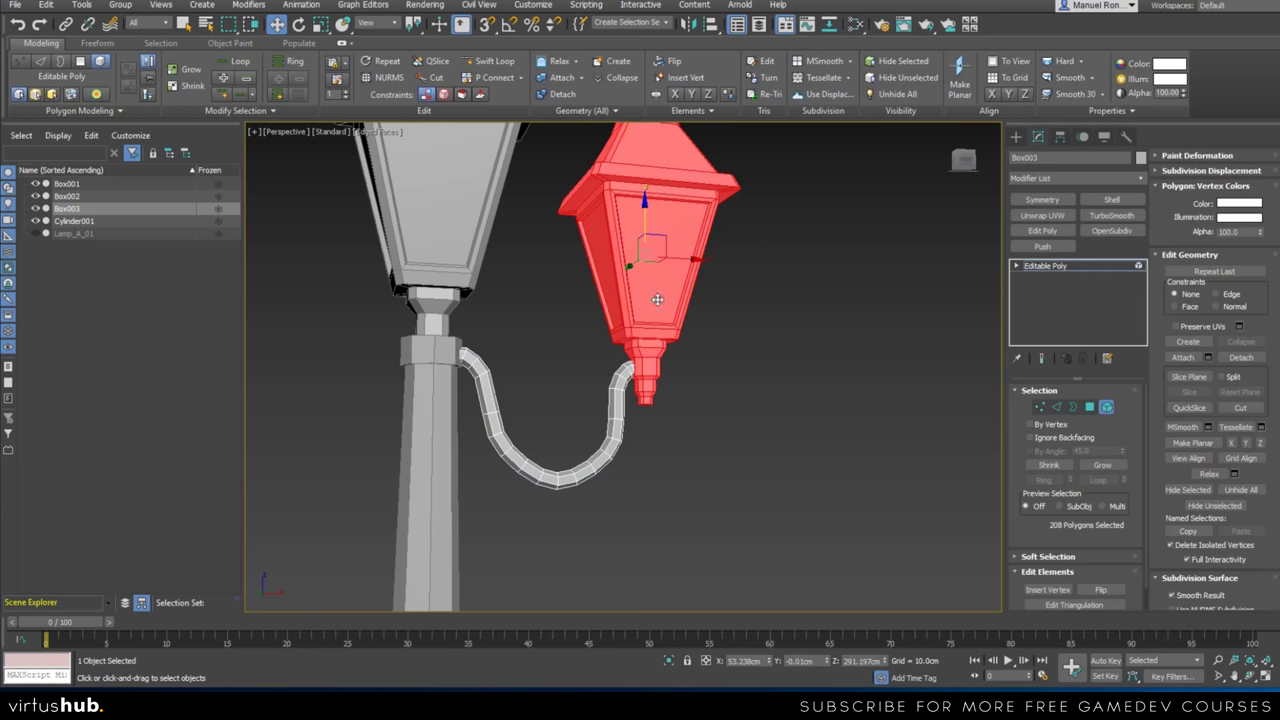
left_click(615, 438)
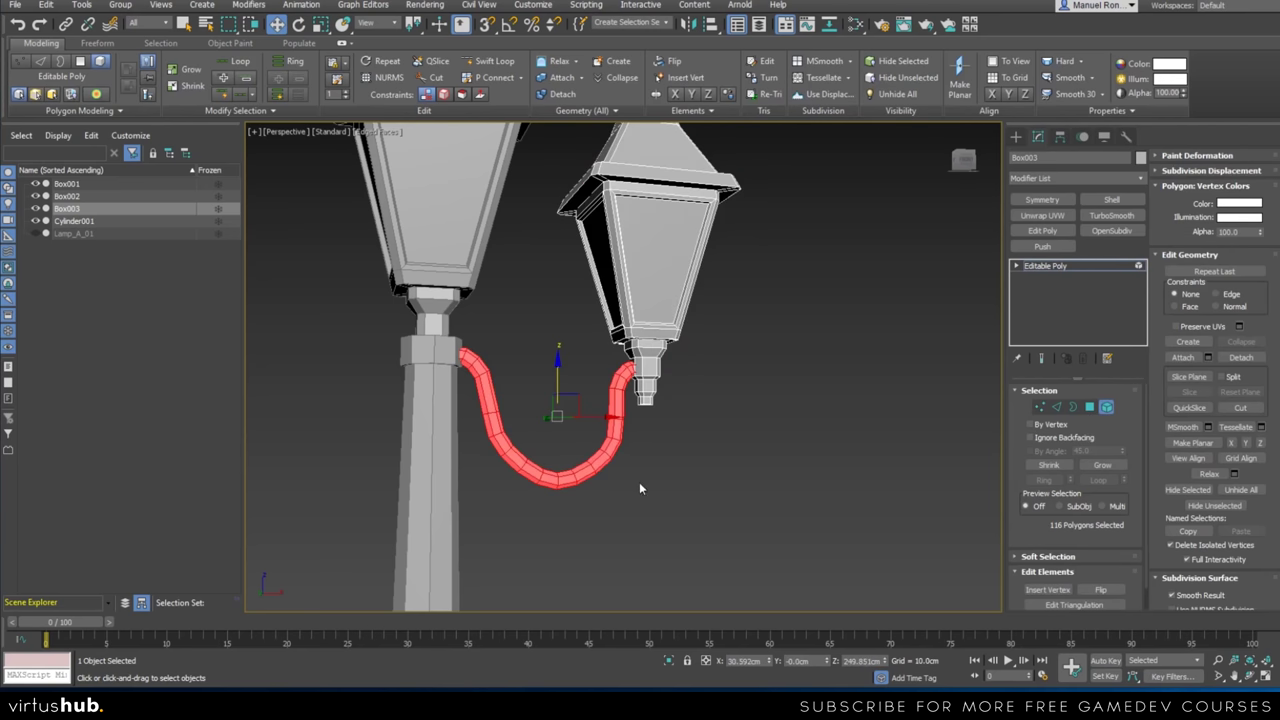
left_click(655, 350, "ctrl")
left_click(655, 350)
left_click(625, 380)
scroll(648, 396, "up", 2)
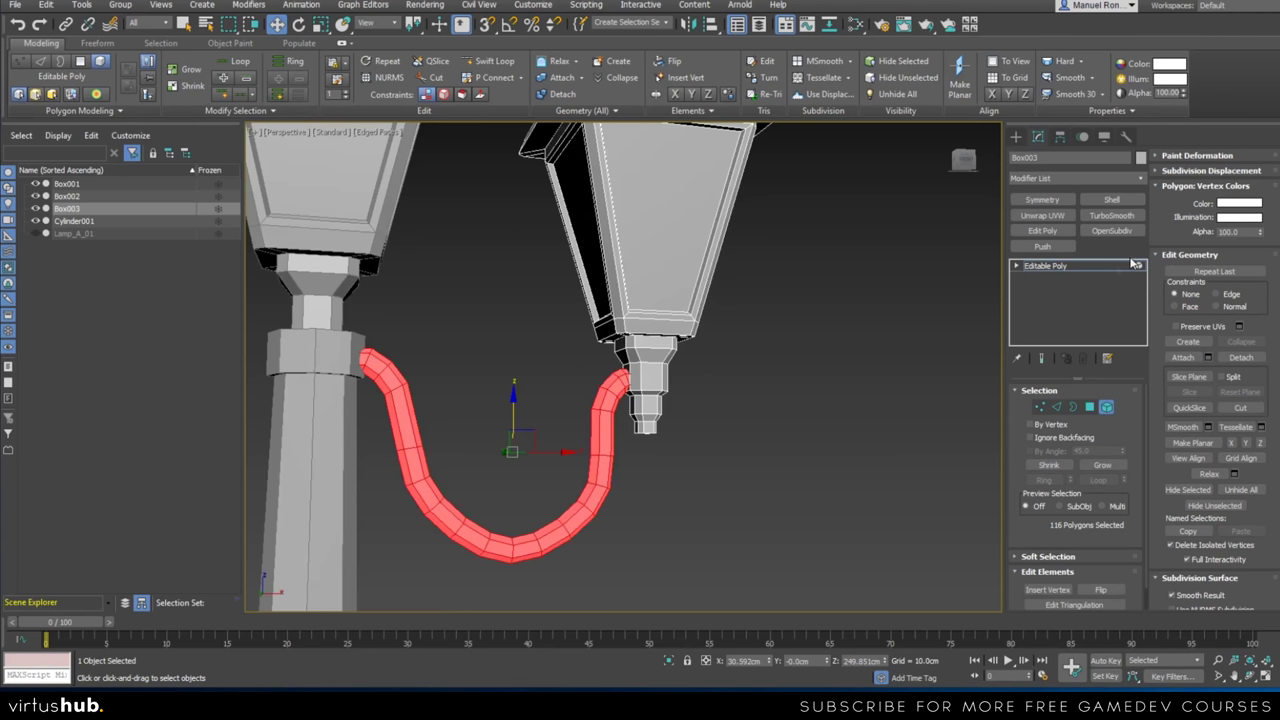
left_click(1090, 270)
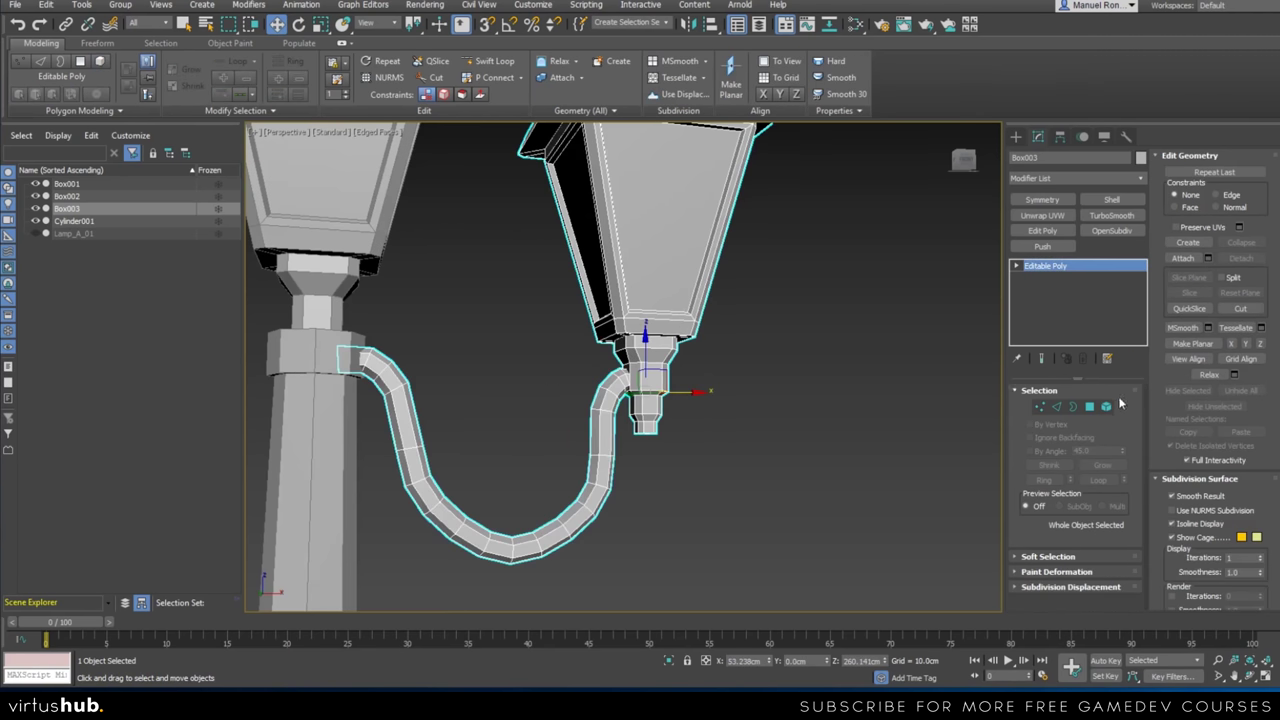
Add a Symmetry modifier to the combined side lantern and arm
scroll(600, 416, "down", 5)
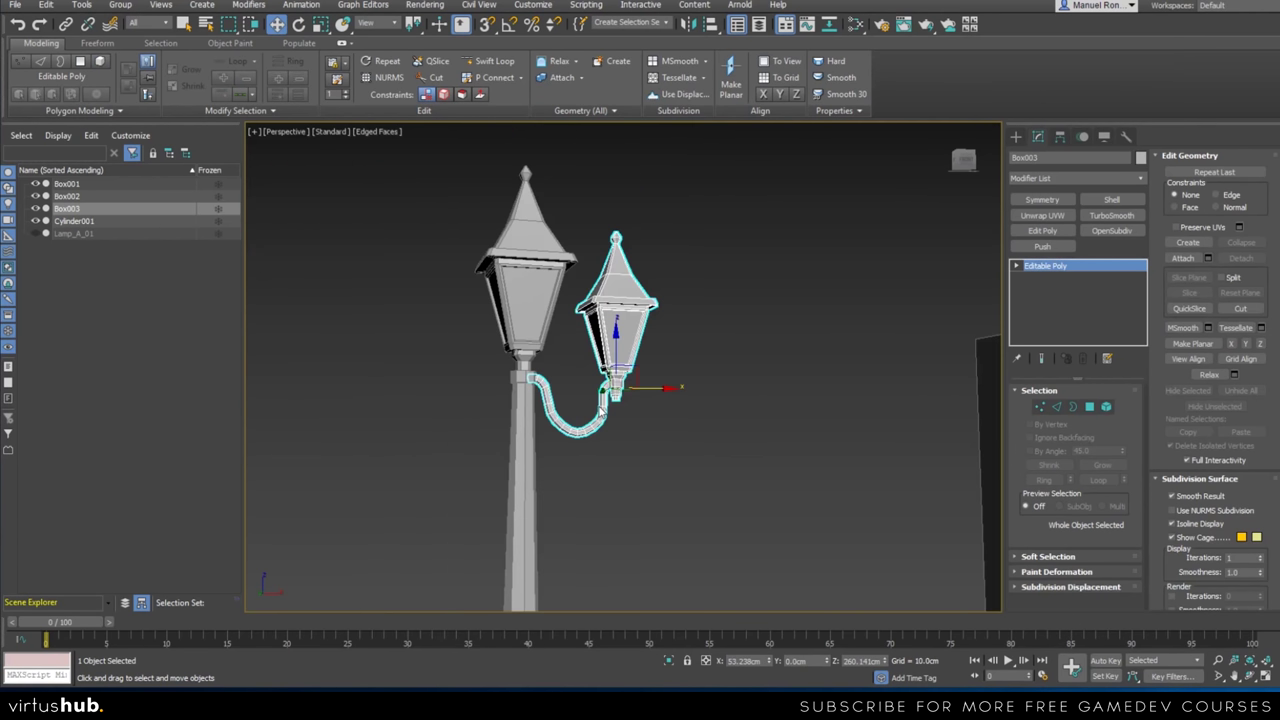
scroll(600, 418, "down", 4)
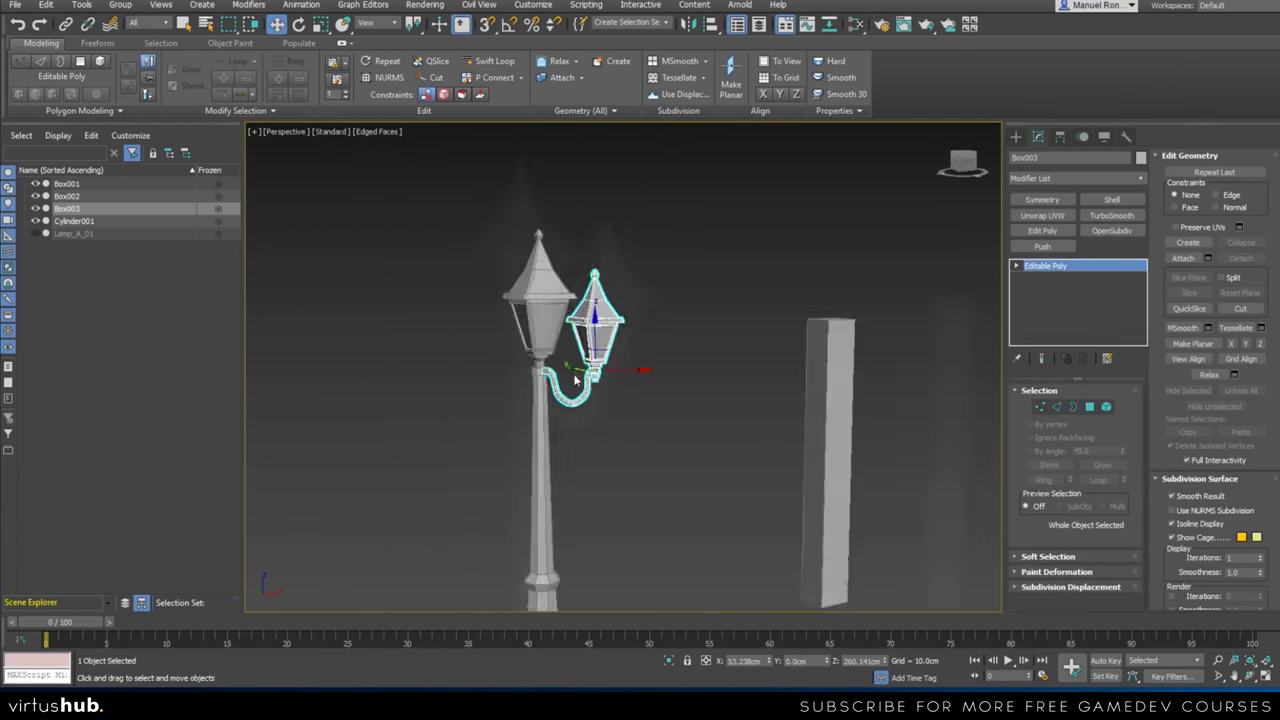
middle_click_drag(568, 416, 562, 376, "alt")
scroll(562, 376, "up", 4)
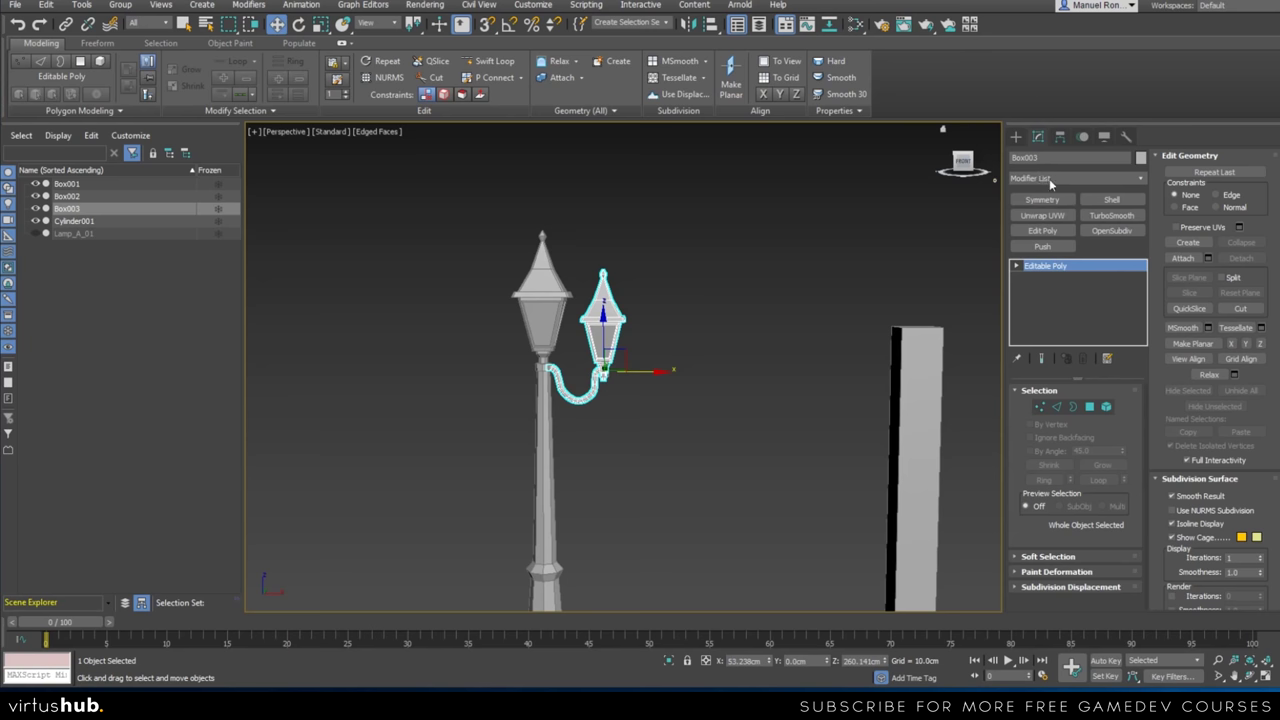
left_click(1049, 178)
scroll(1089, 305, "down", 3)
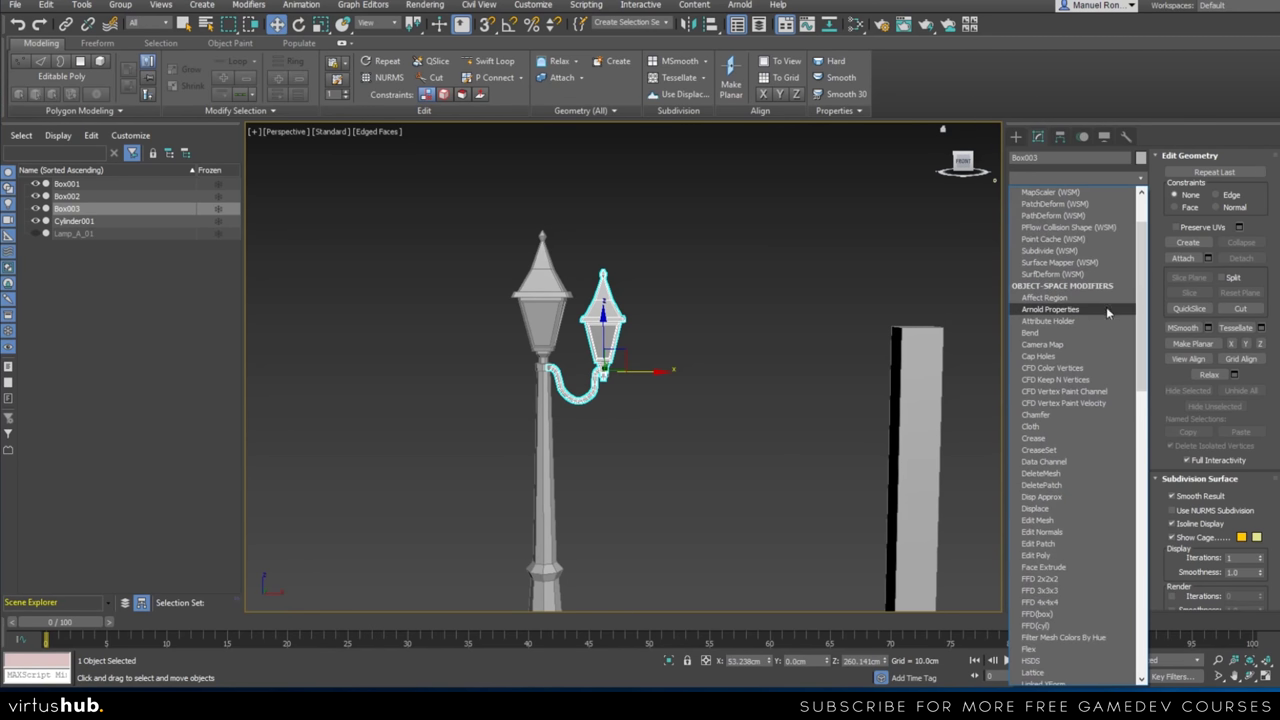
scroll(1096, 312, "down", 3)
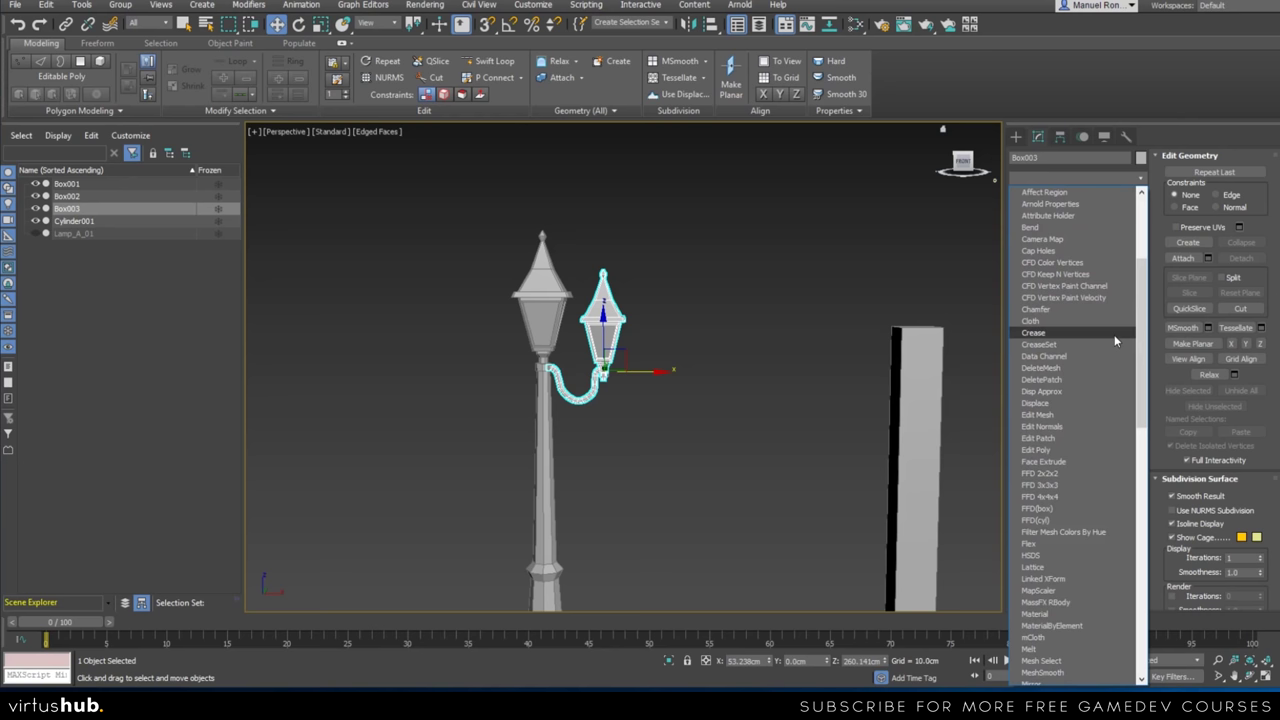
type("sy")
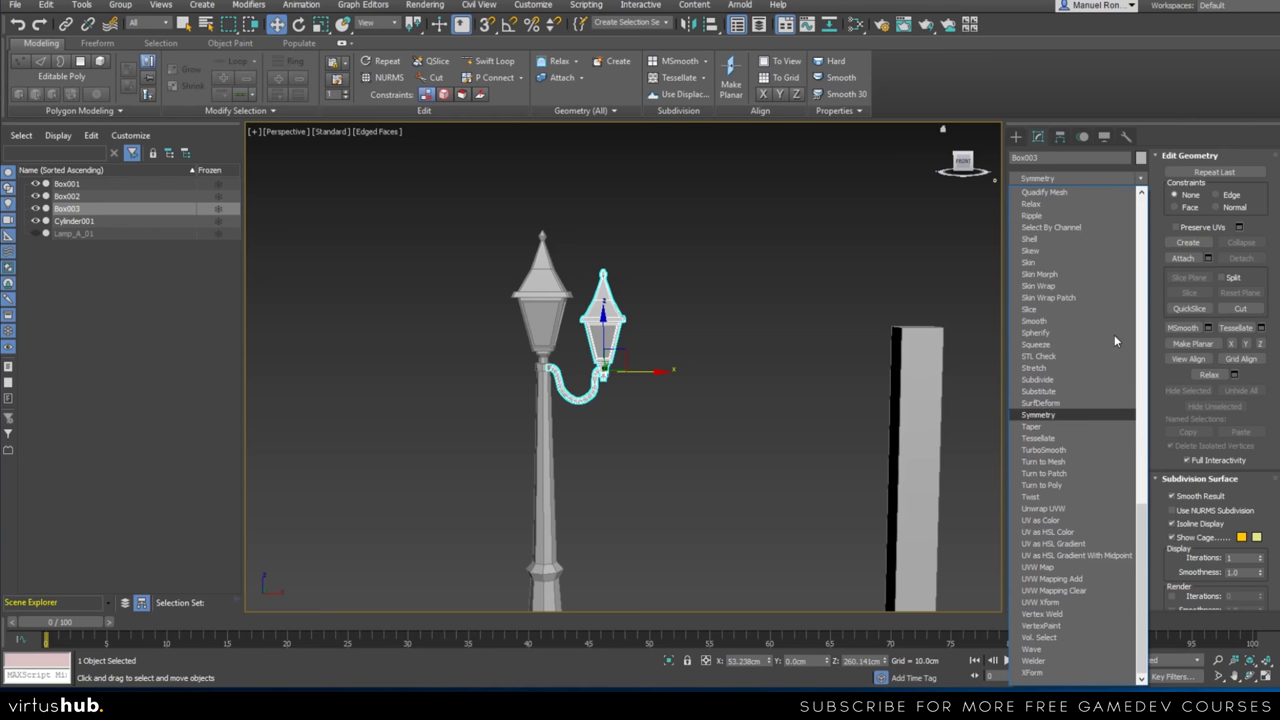
key("Return")
middle_click_drag(690, 426, 590, 383, "alt")
scroll(642, 374, "up", 4)
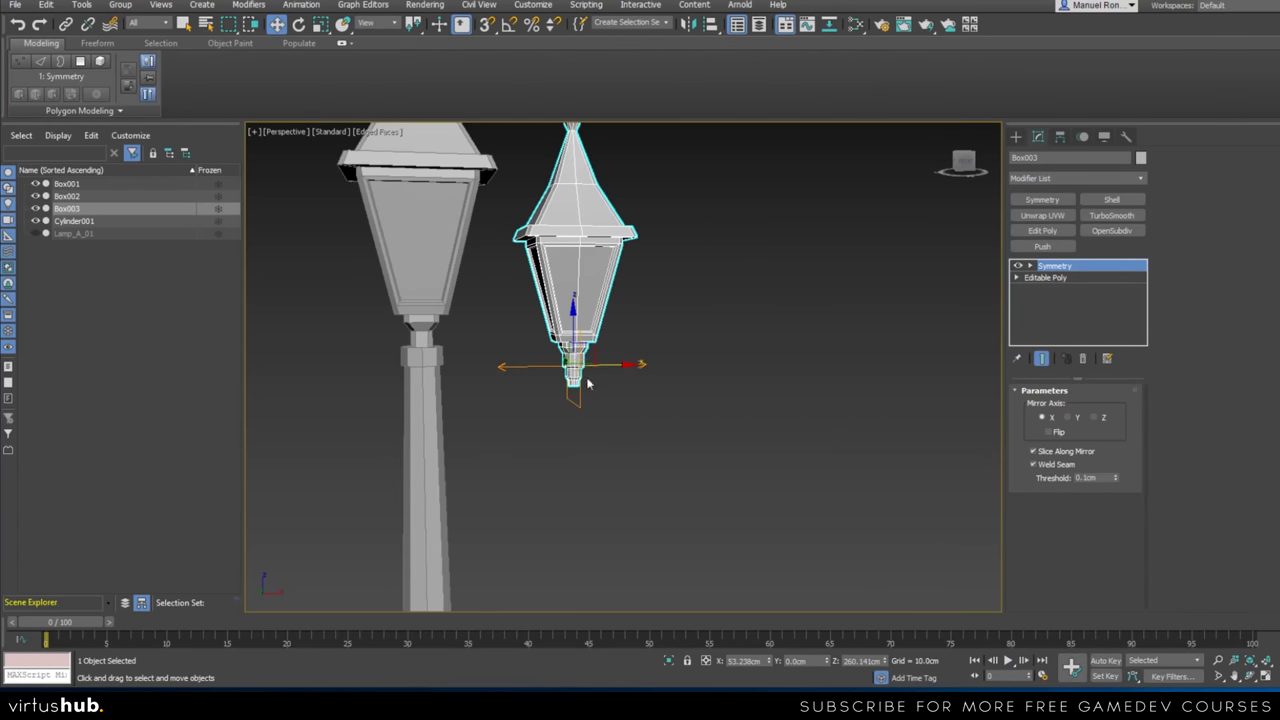
Move the Symmetry mirror plane along X toward the post's centre, to about -4.9 cm, mirroring the side lantern and arm across the post
left_click(1030, 265)
left_click(1055, 277)
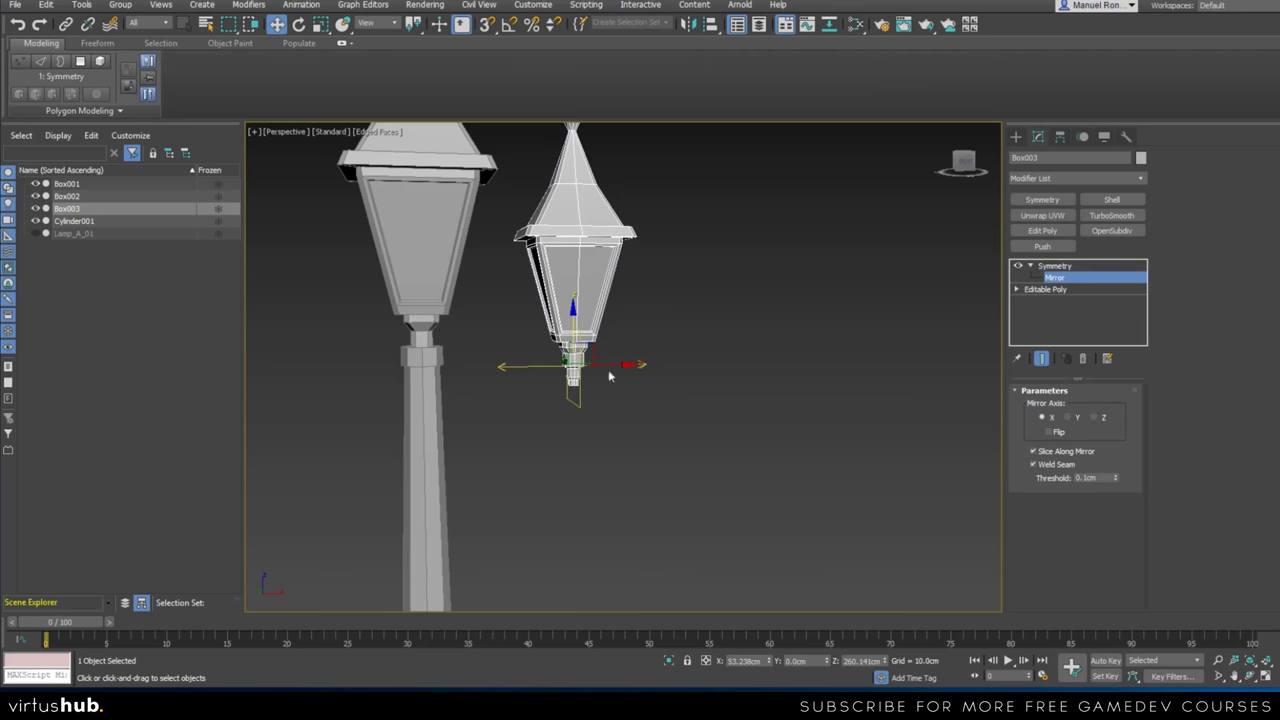
left_click(1079, 268)
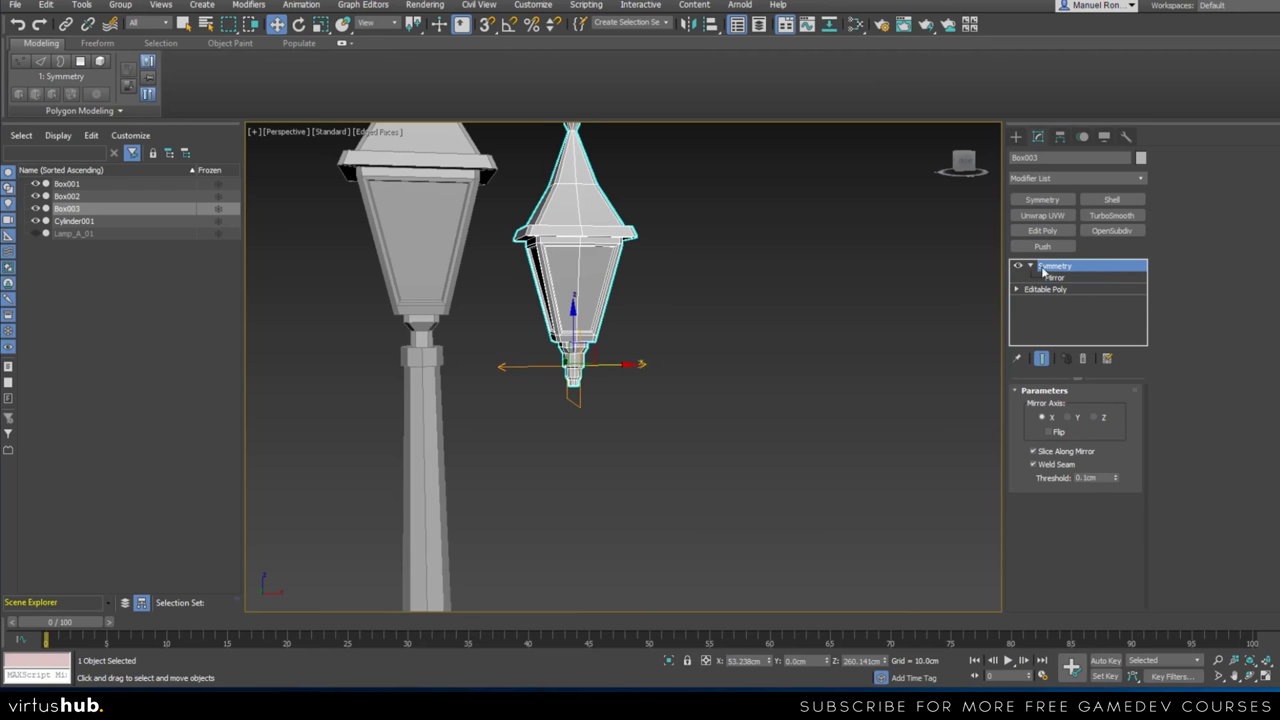
left_click(1055, 277)
left_click_drag(631, 365, 470, 393)
scroll(632, 515, "down", 5)
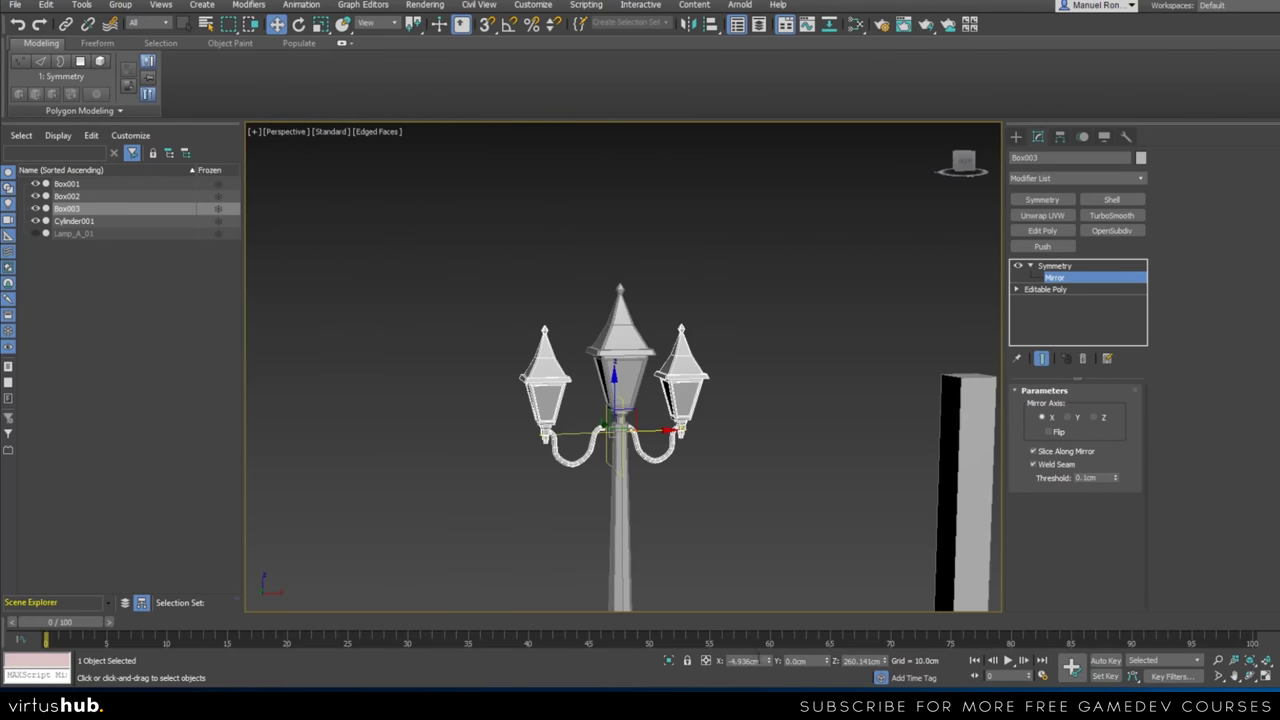